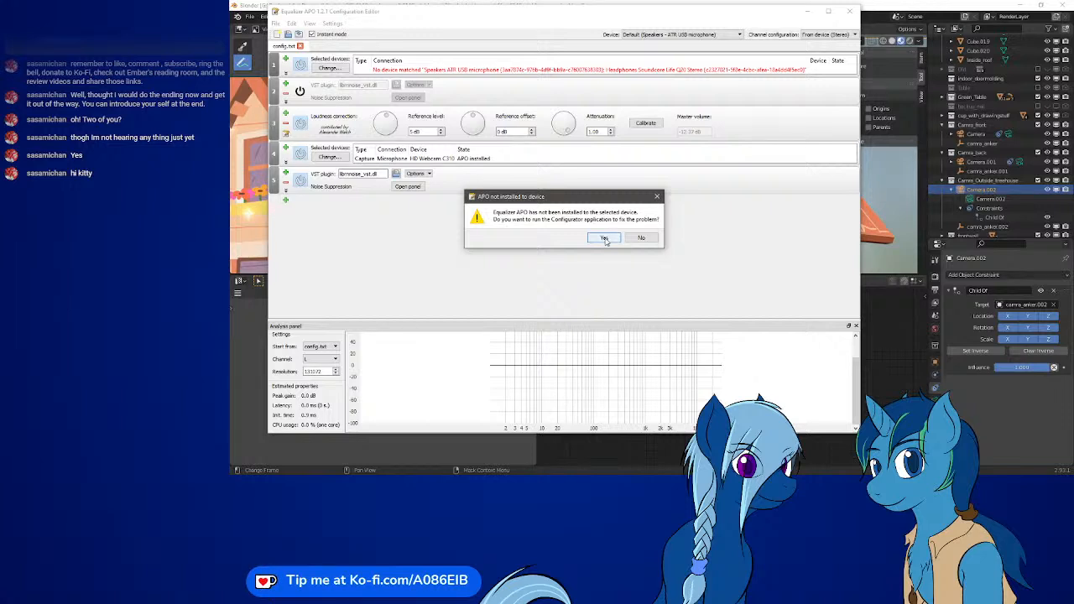
# - Accept running the Configurator for the device without Equalizer APO, and return to the camera view of the roof in Blender
pyautogui.click(604, 238)
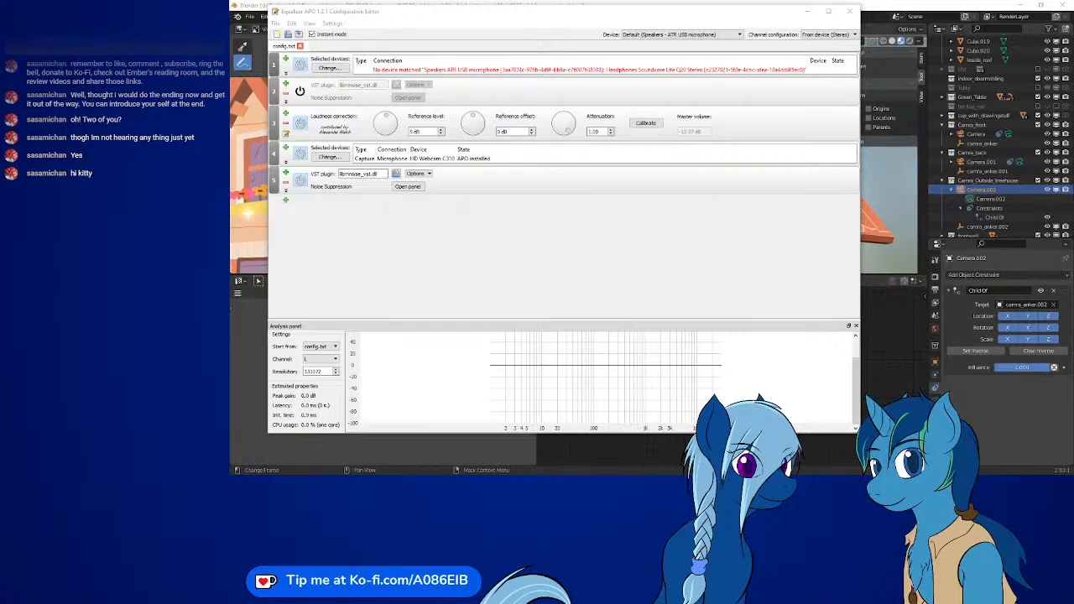
pyautogui.click(693, 14)
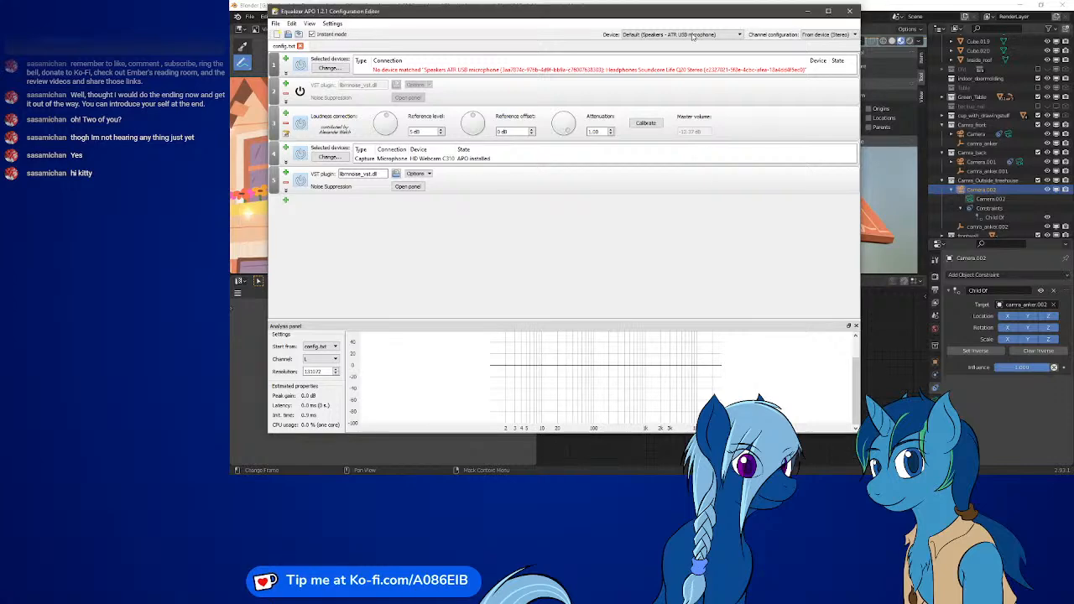
pyautogui.moveTo(713, 4); pyautogui.dragTo(747, 486)
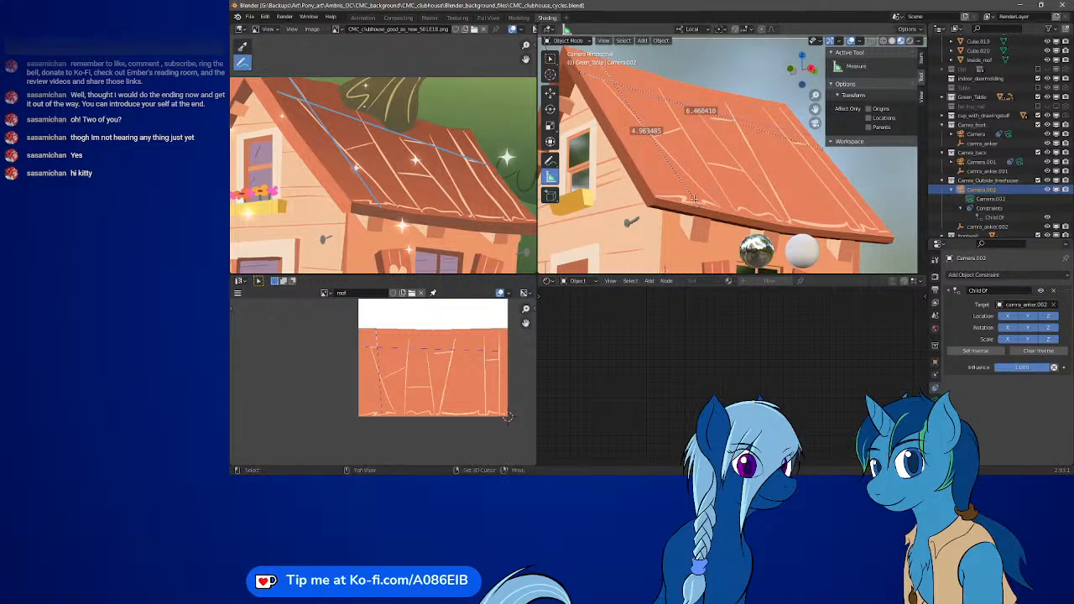
pyautogui.moveTo(728, 173)
pyautogui.keyDown('shift'); pyautogui.mouseDown(button='middle')
pyautogui.moveTo(827, 186)
pyautogui.moveTo(727, 183)
pyautogui.moveTo(719, 170)
pyautogui.mouseUp(button='middle'); pyautogui.keyUp('shift')
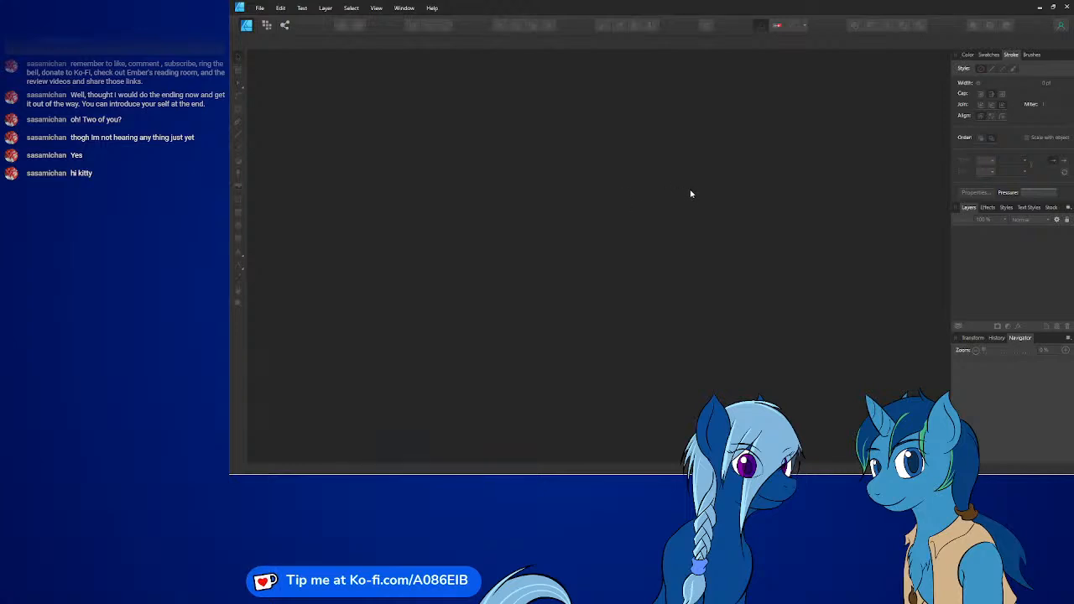
# - Open the recently used roof document in Affinity Designer
pyautogui.click(262, 9)
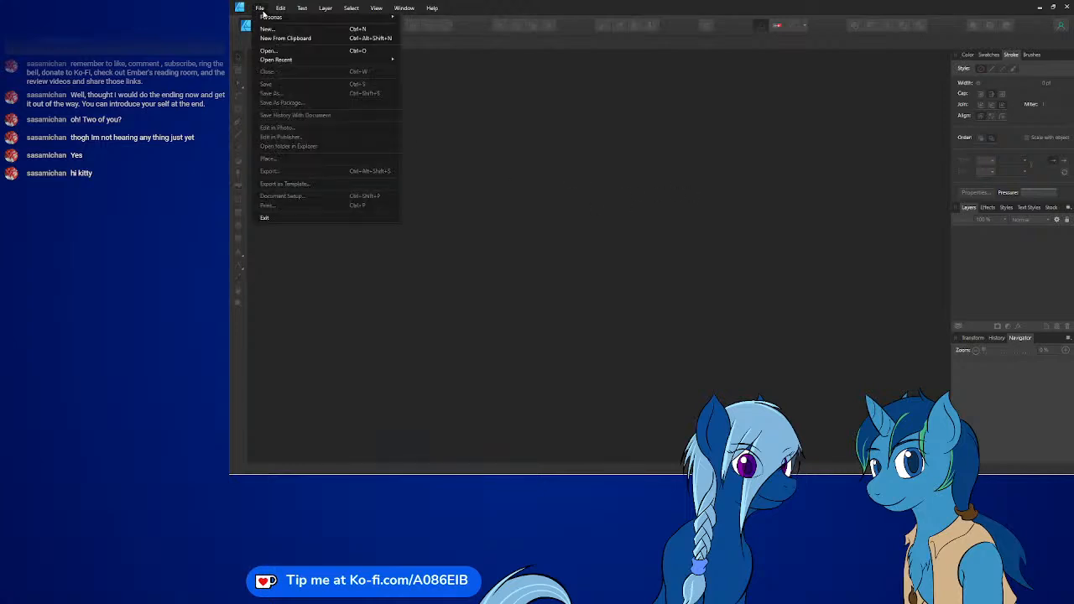
pyautogui.moveTo(349, 61)
pyautogui.click(443, 65)
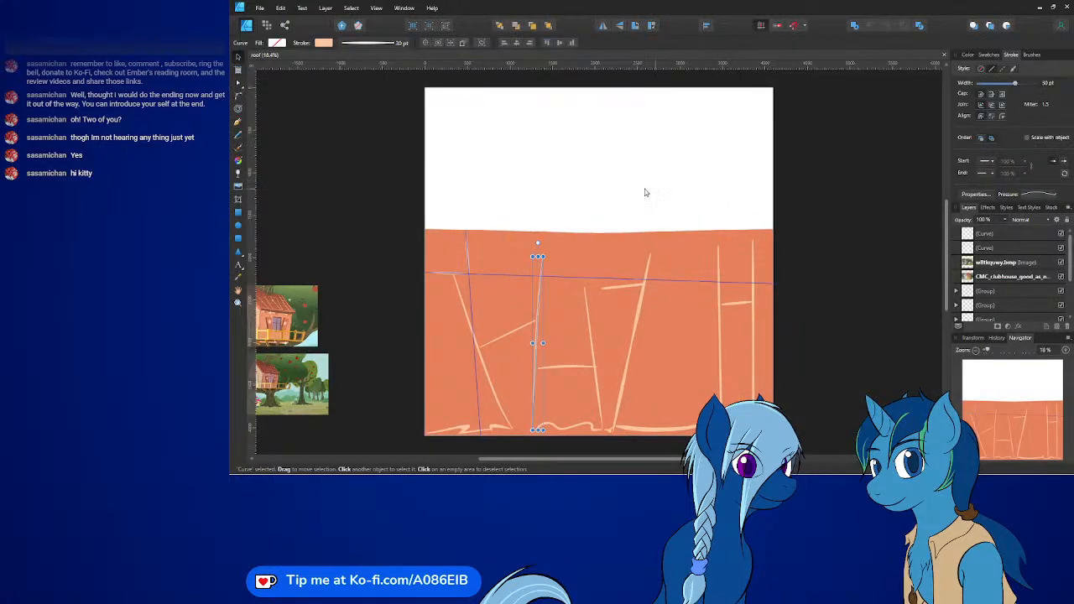
# - Set up a second view of the roof document as a small floating window beside the clubhouse reference image in the main view
pyautogui.moveTo(620, 255); pyautogui.dragTo(707, 238, button='middle')
pyautogui.click(405, 10)
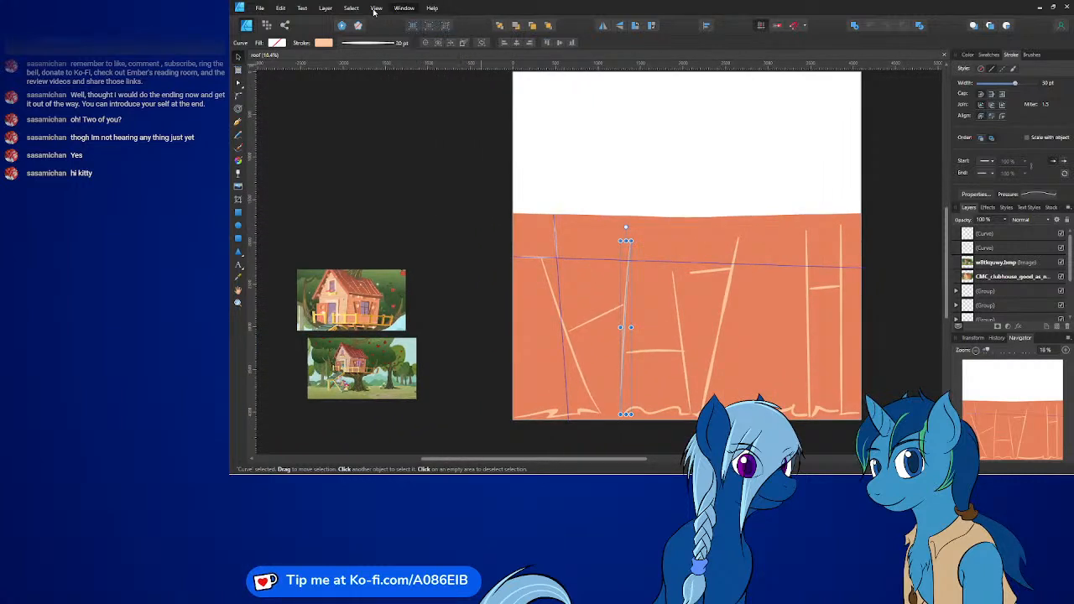
pyautogui.moveTo(376, 11)
pyautogui.click(420, 74)
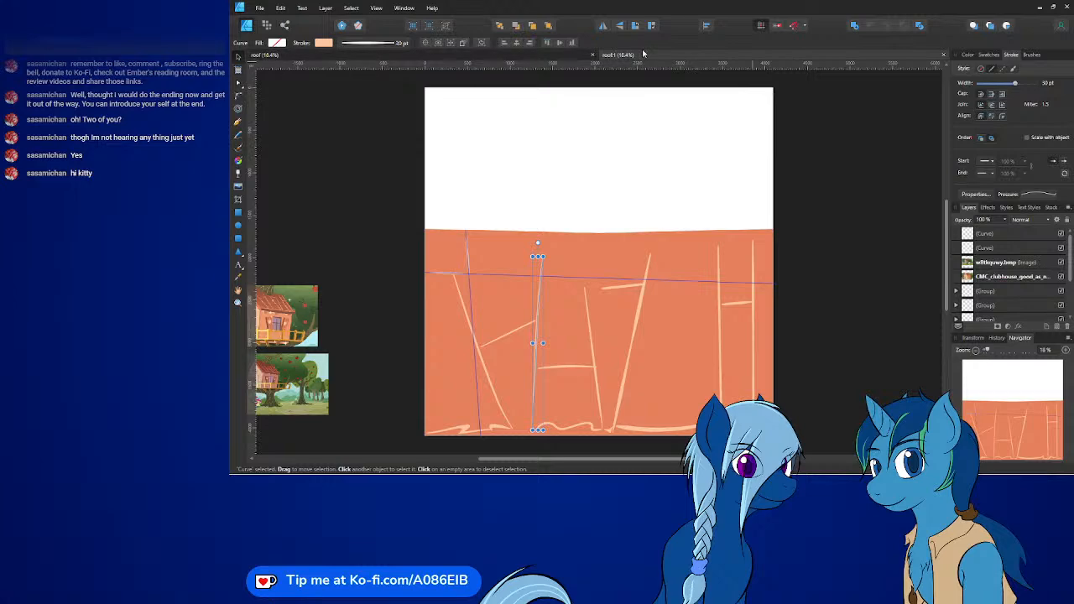
pyautogui.moveTo(643, 55); pyautogui.dragTo(537, 154)
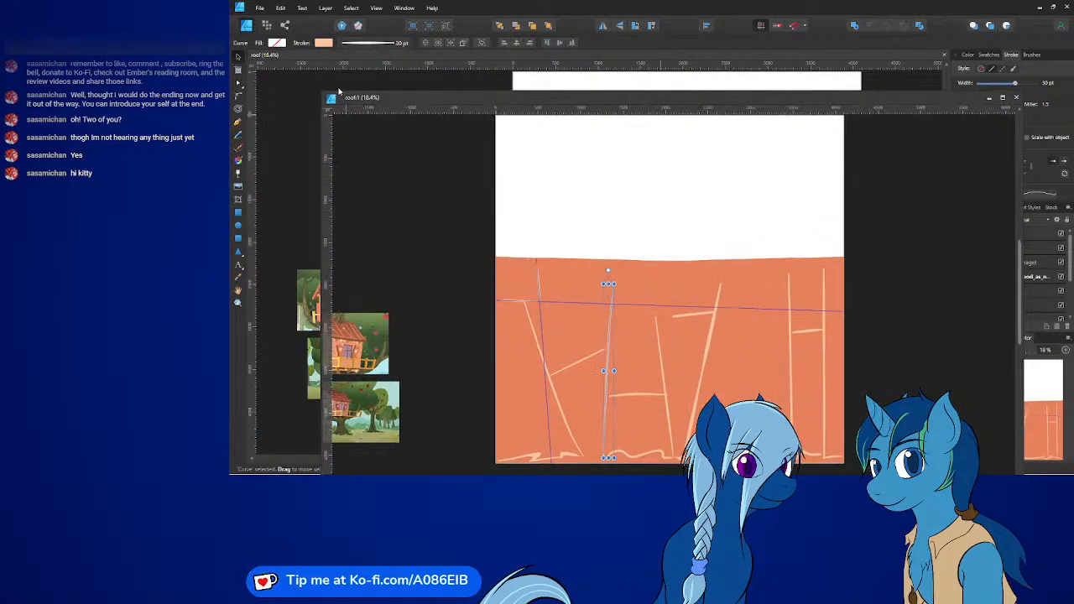
pyautogui.moveTo(322, 94); pyautogui.dragTo(708, 256)
pyautogui.moveTo(801, 267); pyautogui.dragTo(695, 107)
pyautogui.keyDown('ctrl'); pyautogui.scroll(3, 393, 292); pyautogui.keyUp('ctrl')
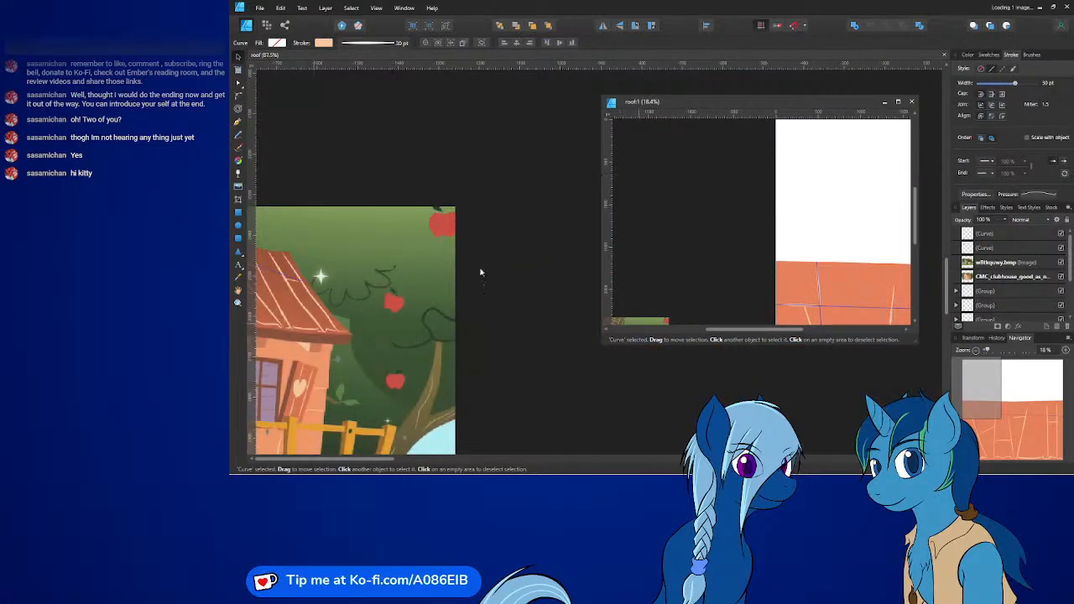
pyautogui.keyDown('ctrl'); pyautogui.scroll(3, 503, 277); pyautogui.keyUp('ctrl')
pyautogui.keyDown('ctrl'); pyautogui.scroll(1, 530, 285); pyautogui.keyUp('ctrl')
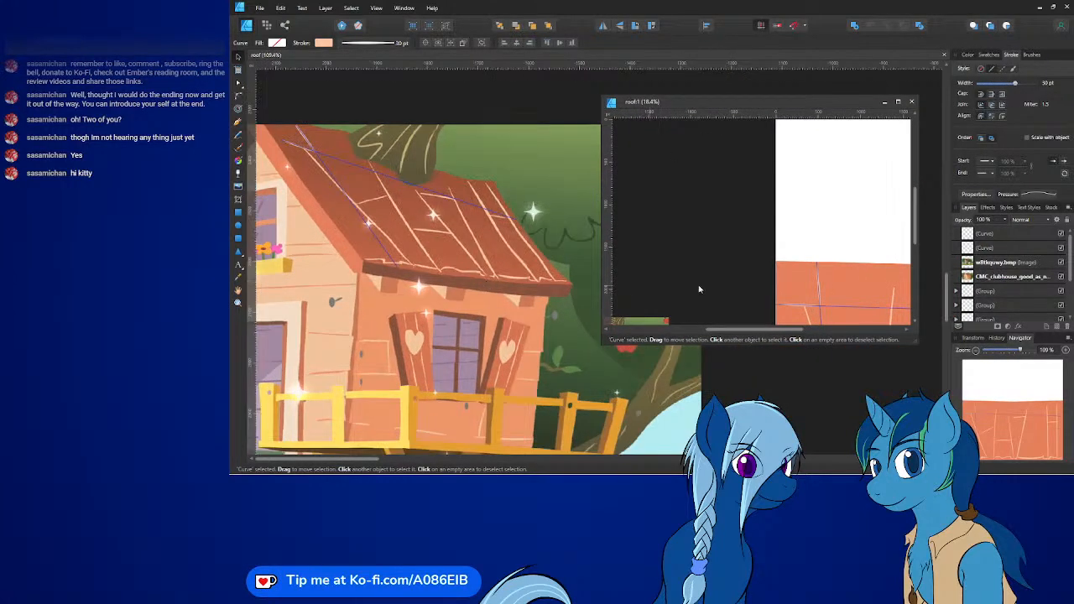
pyautogui.moveTo(722, 260)
pyautogui.mouseDown(button='middle')
pyautogui.moveTo(602, 194)
pyautogui.moveTo(589, 137)
pyautogui.mouseUp(button='middle')
pyautogui.moveTo(753, 270)
pyautogui.mouseDown(button='middle')
pyautogui.moveTo(778, 205)
pyautogui.moveTo(809, 219)
pyautogui.mouseUp(button='middle')
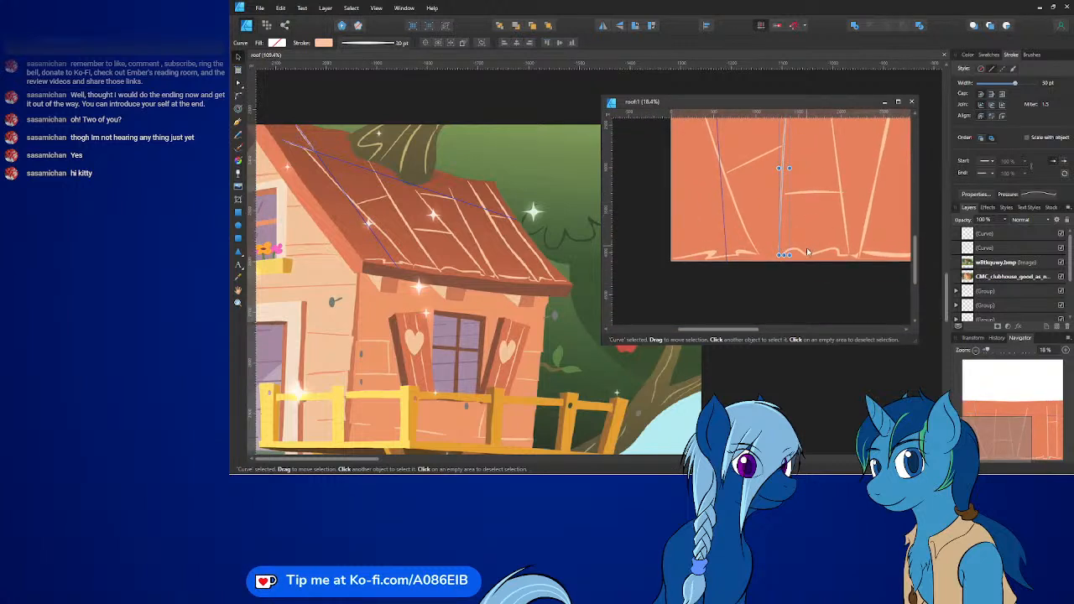
pyautogui.moveTo(810, 246); pyautogui.dragTo(799, 297, button='middle')
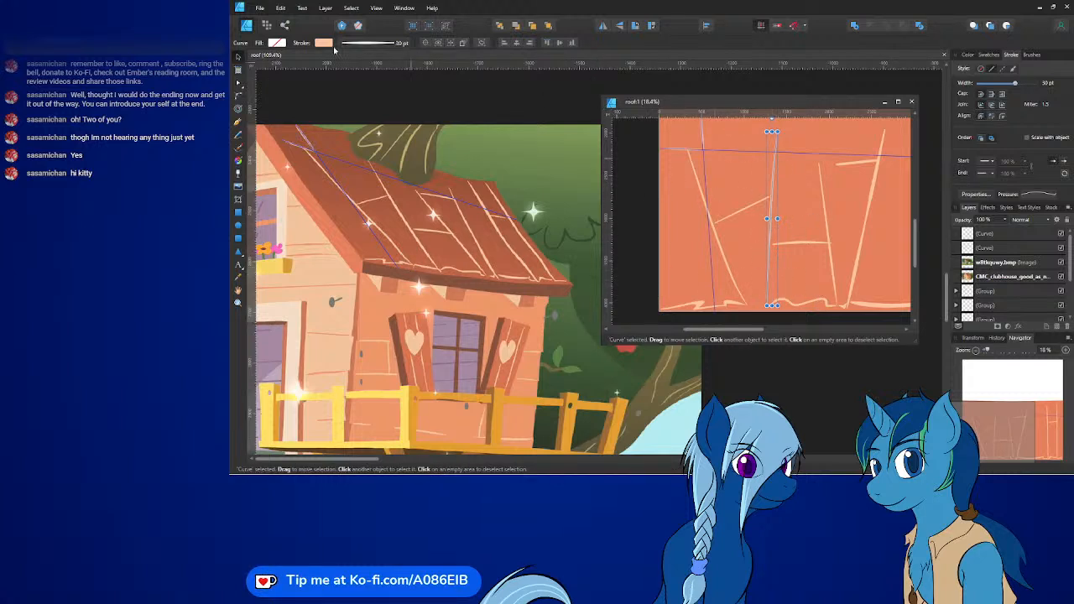
# - With the Node tool's transform mode, shift the bottom end nodes of the second long plank line to the right
pyautogui.click(238, 83)
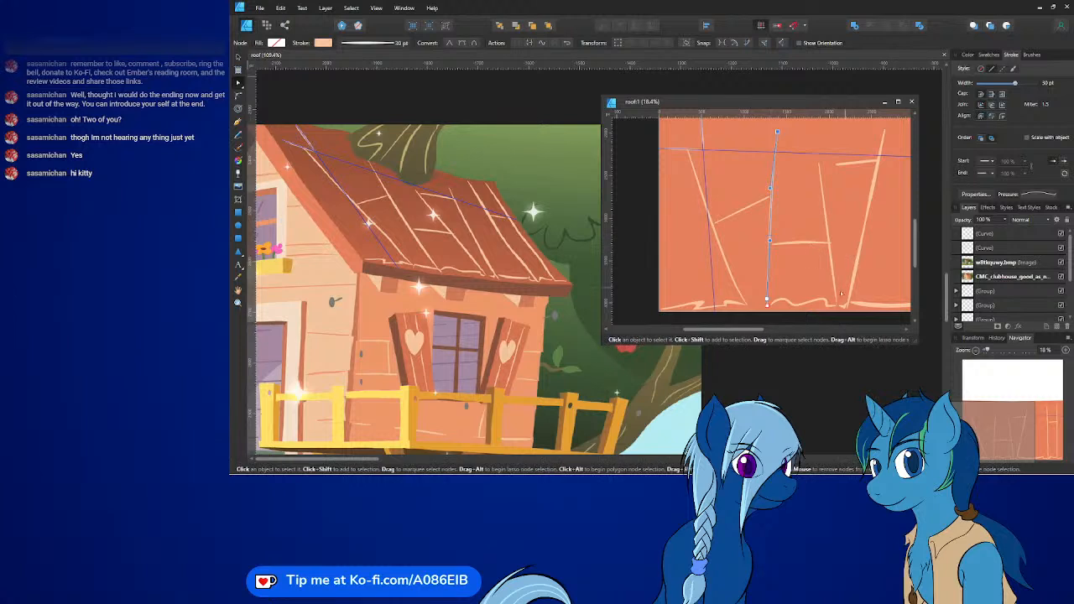
pyautogui.scroll(1, 786, 284)
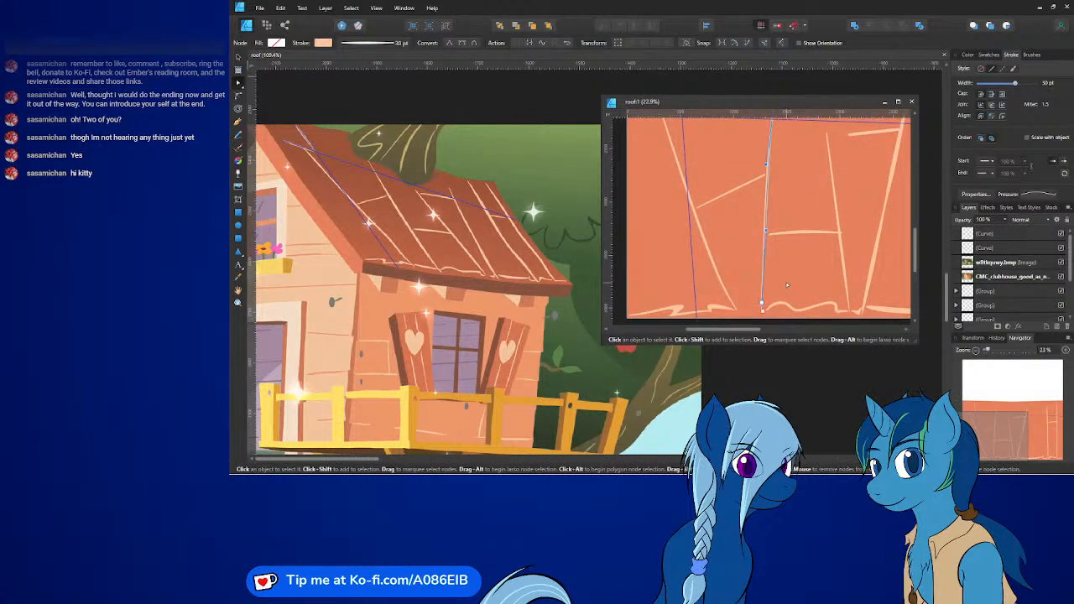
pyautogui.scroll(-1, 786, 285)
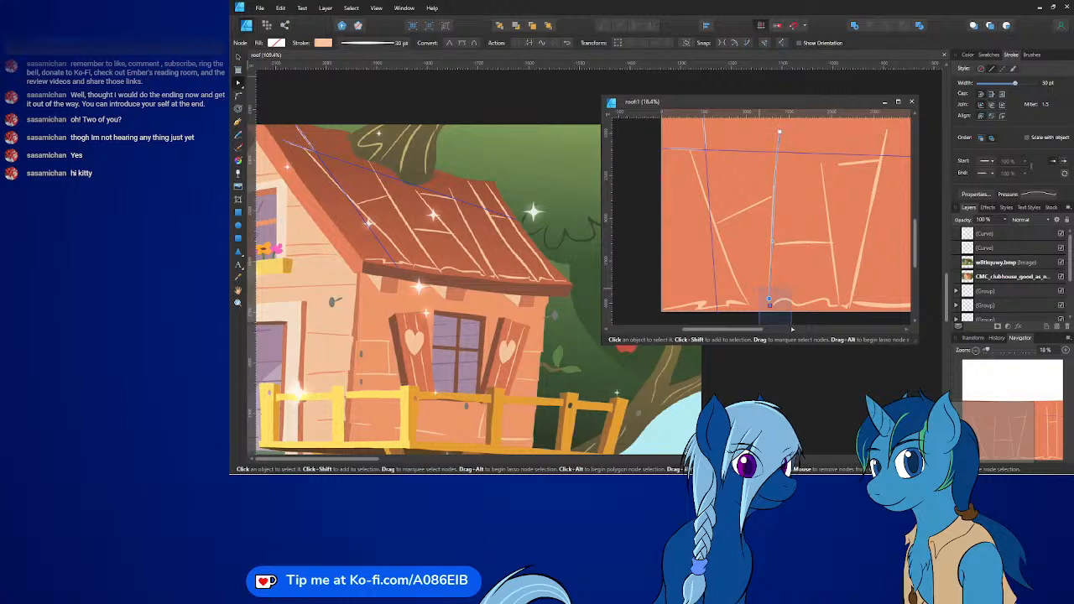
pyautogui.click(768, 300)
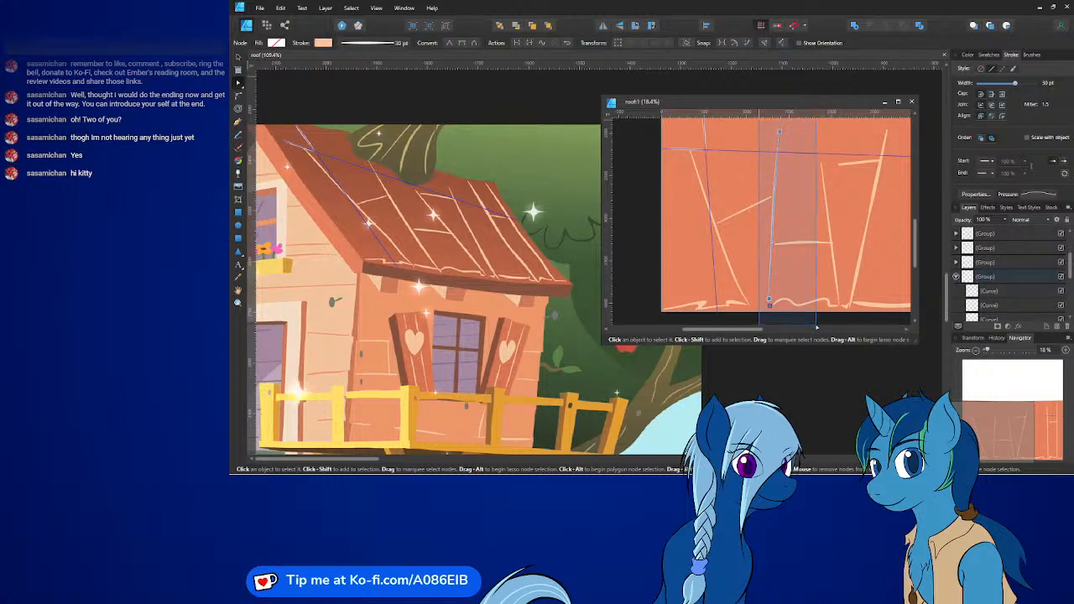
pyautogui.click(619, 43)
pyautogui.scroll(4, 820, 304)
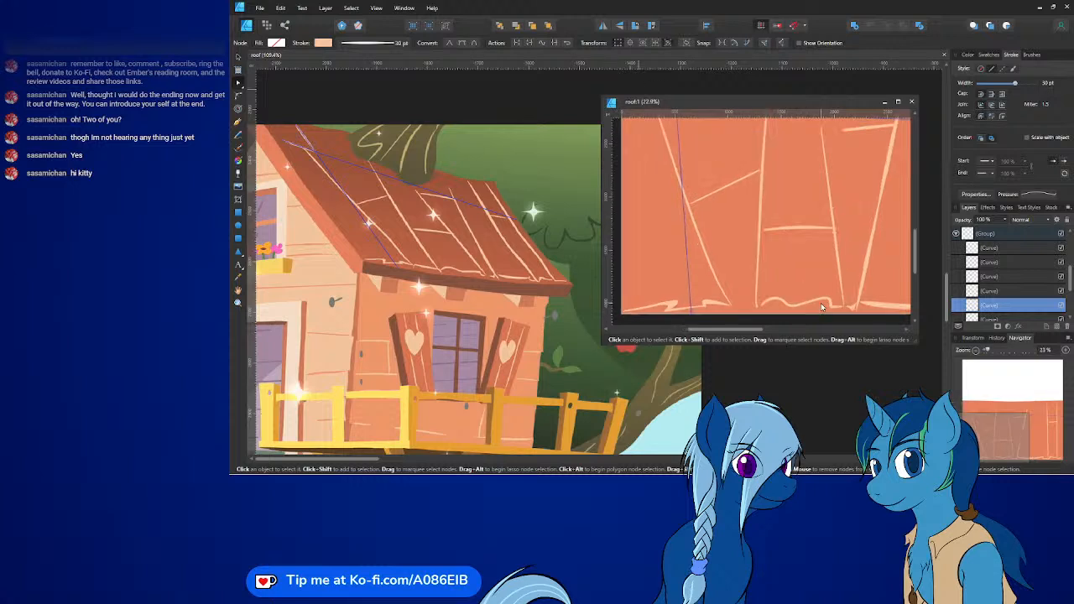
pyautogui.moveTo(799, 286); pyautogui.dragTo(840, 241, button='middle')
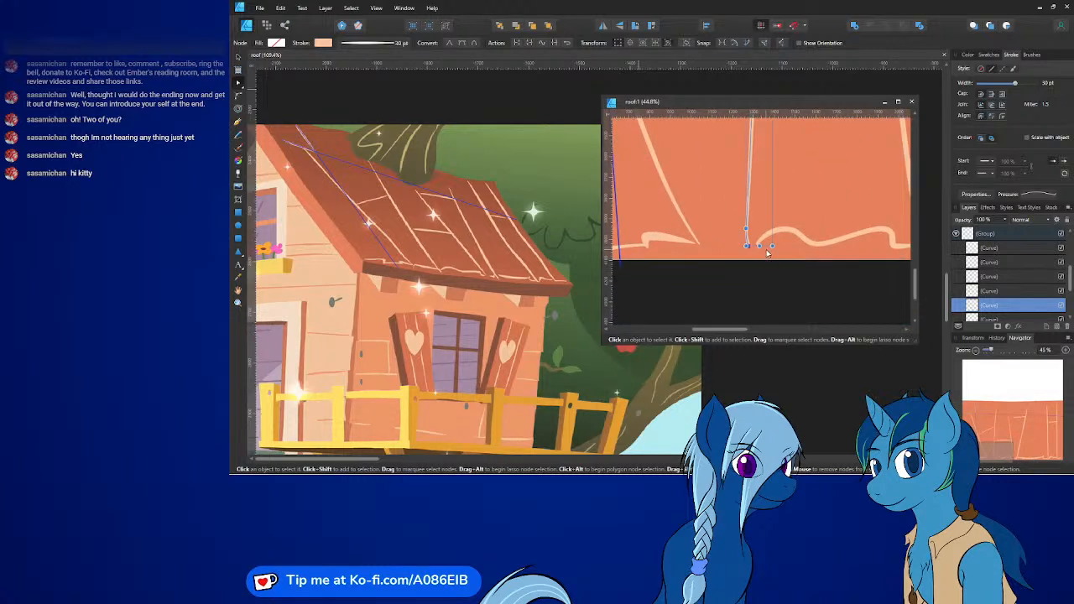
pyautogui.moveTo(756, 247); pyautogui.dragTo(783, 247)
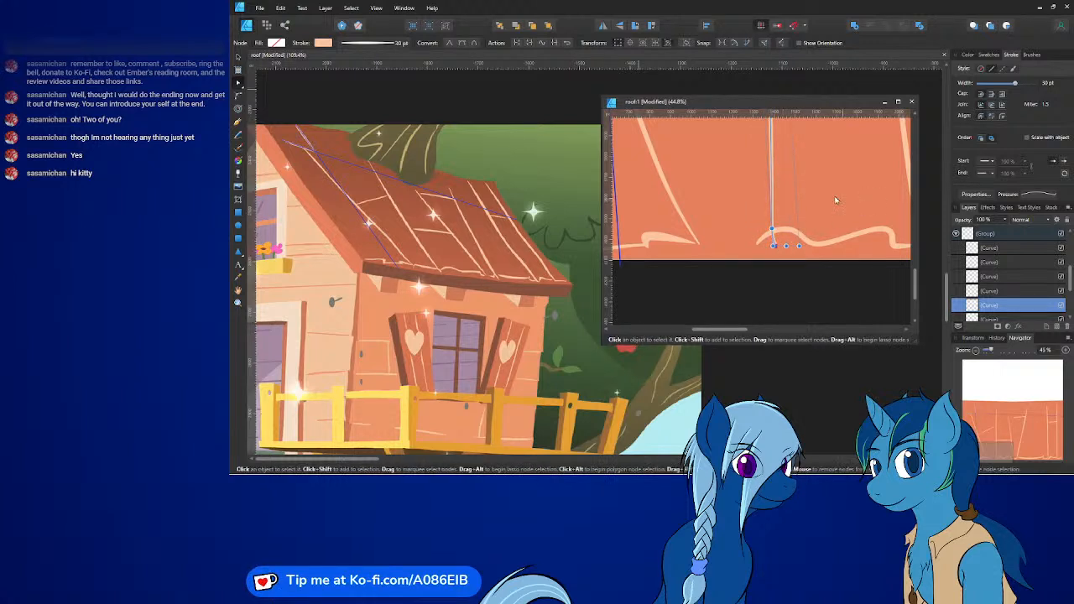
pyautogui.keyDown('ctrl'); pyautogui.scroll(-4, 831, 194); pyautogui.keyUp('ctrl')
pyautogui.keyDown('ctrl'); pyautogui.scroll(2, 836, 182); pyautogui.keyUp('ctrl')
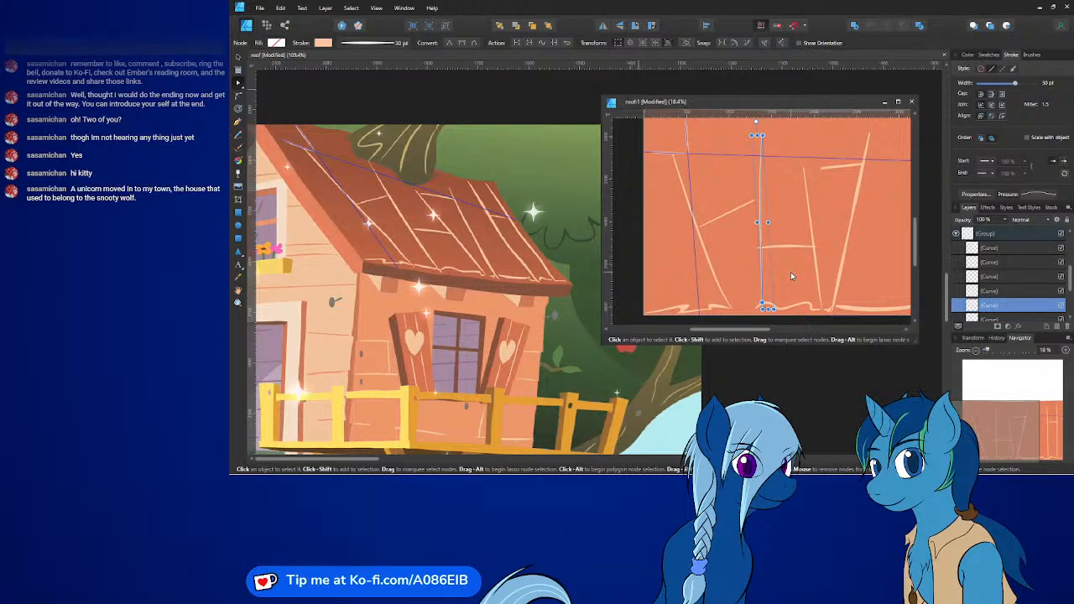
pyautogui.click(770, 269)
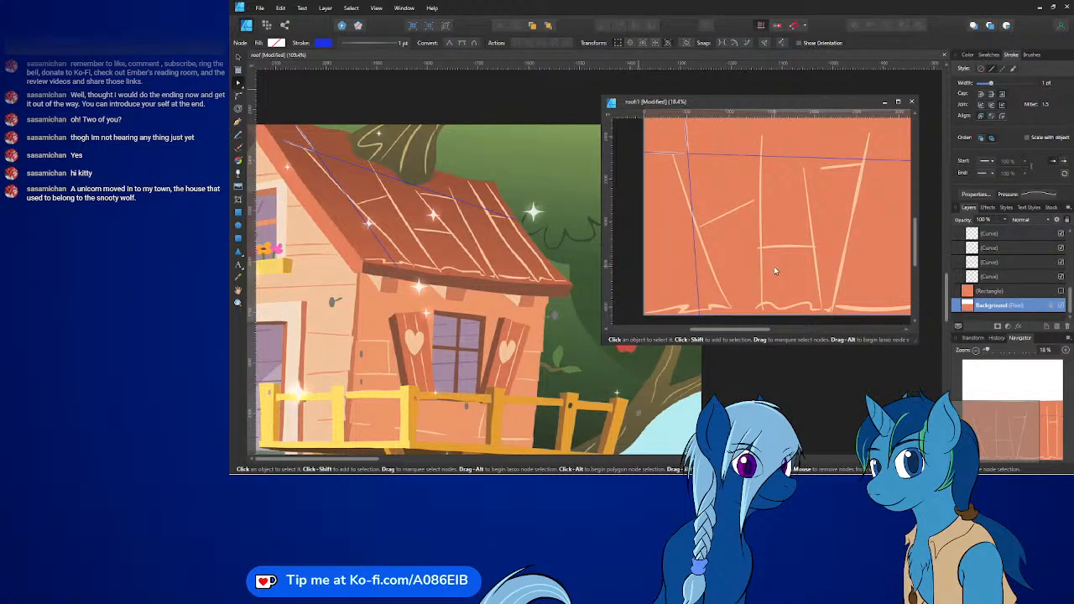
# - Save the roof document and export the whole document as a 4096 × 4096 px PNG
pyautogui.click(260, 8)
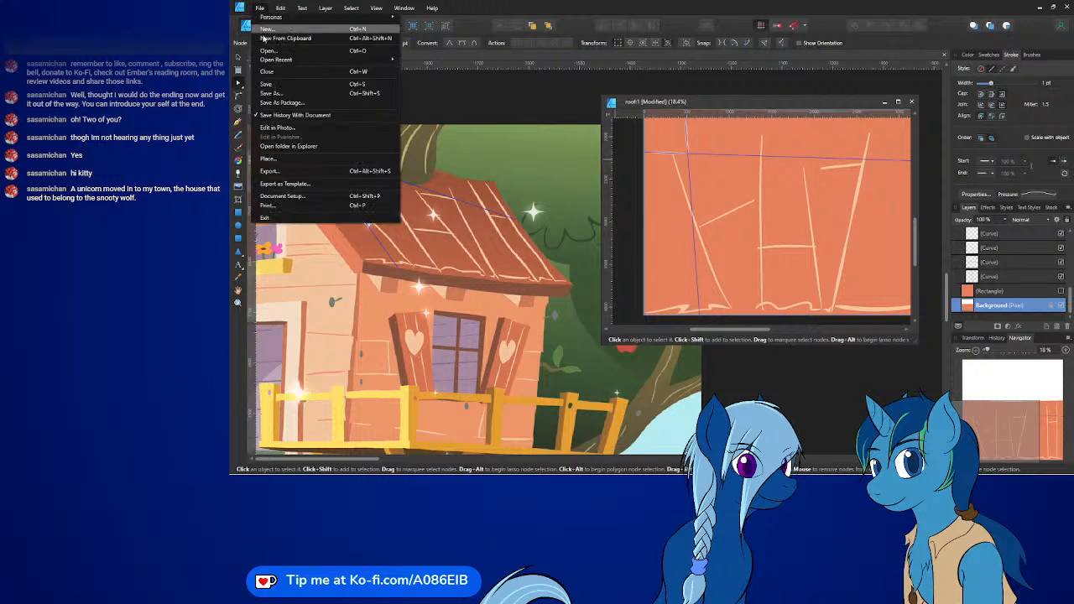
pyautogui.click(277, 90)
pyautogui.click(260, 7)
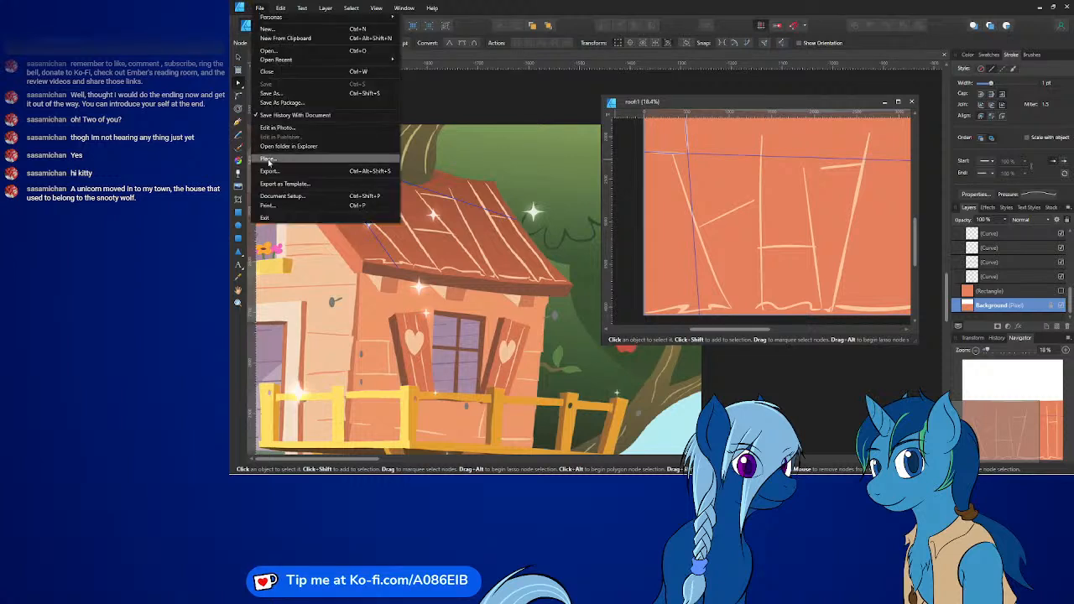
pyautogui.click(270, 171)
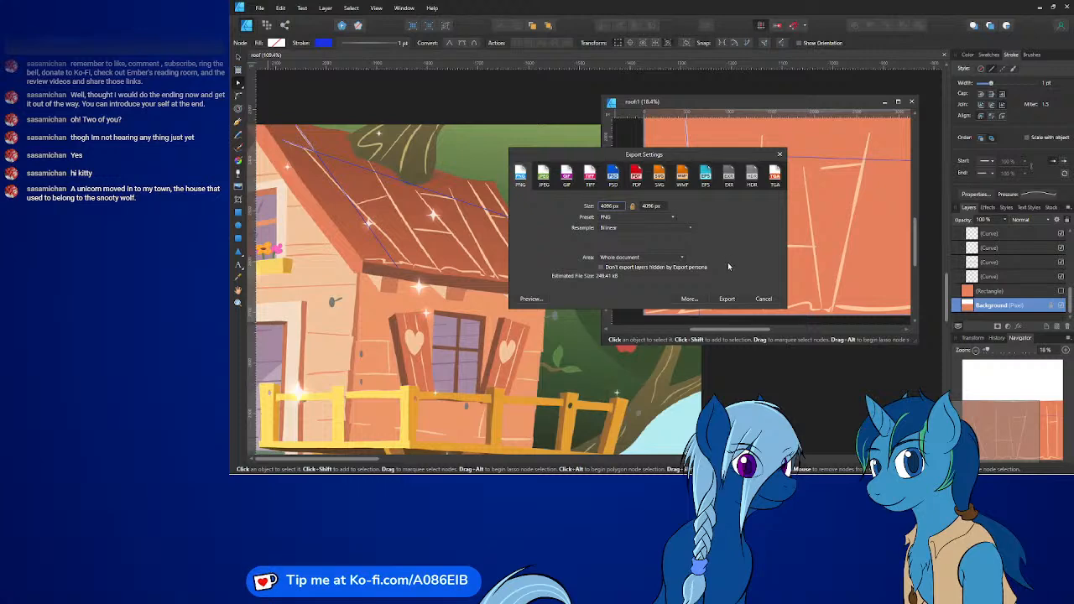
pyautogui.click(726, 299)
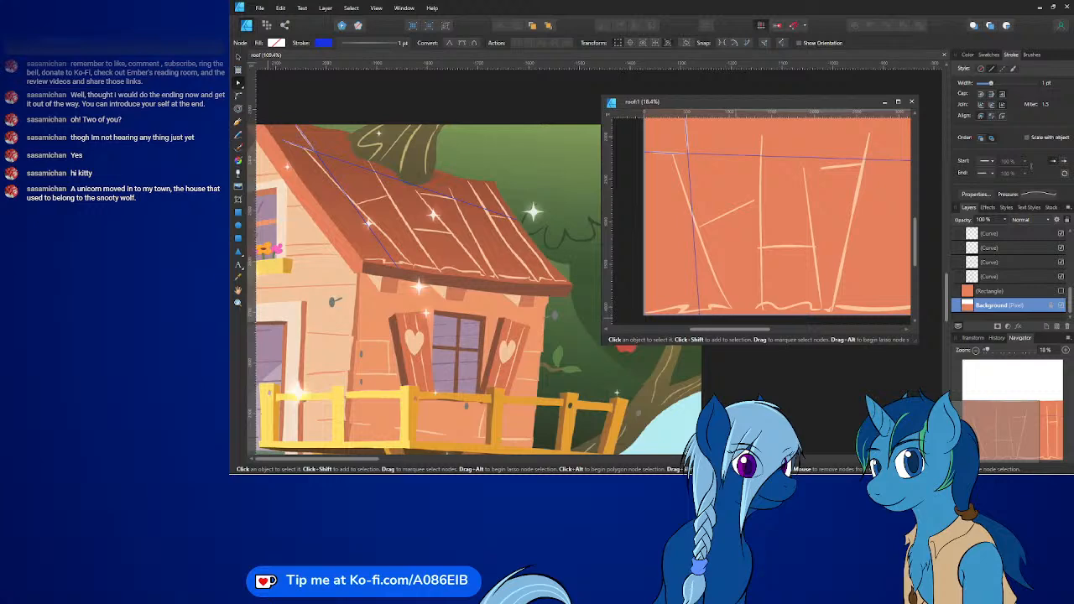
# - Check the roof in Blender, return to Affinity Designer, and narrow the wavy bottom-edge curve by moving its left end inward past the plank line
pyautogui.hotkey('alt', 'Tab')
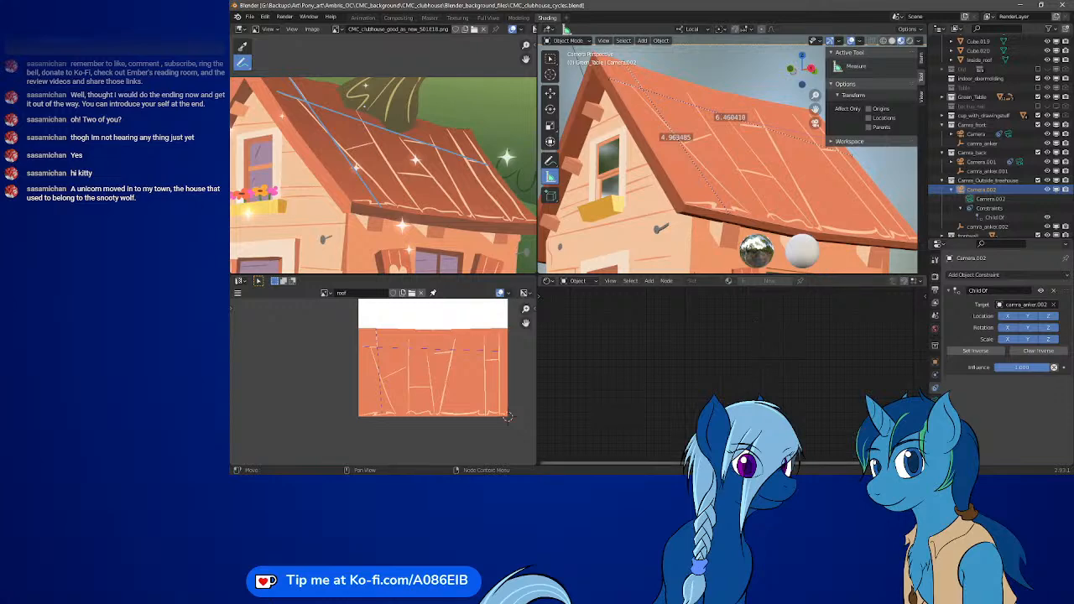
pyautogui.hotkey('alt', 'Tab')
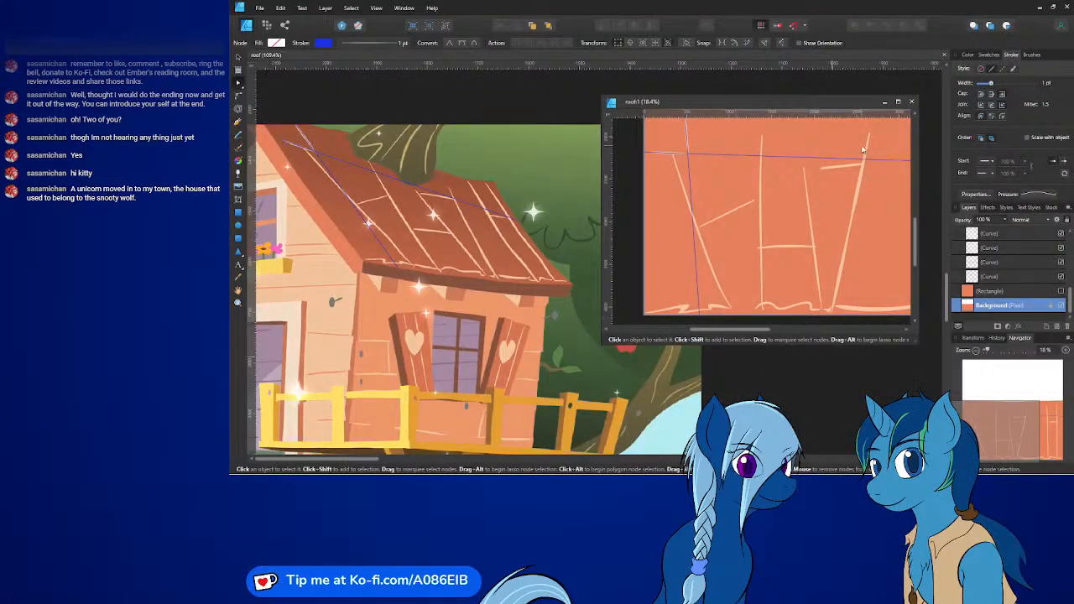
pyautogui.keyDown('ctrl'); pyautogui.scroll(2, 779, 317); pyautogui.keyUp('ctrl')
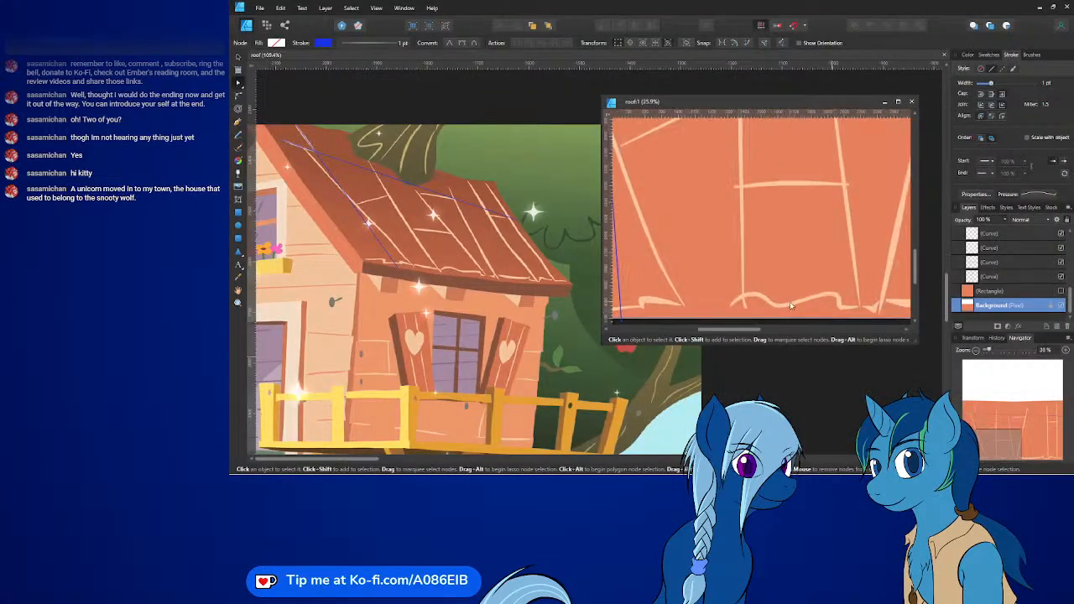
pyautogui.doubleClick(783, 309)
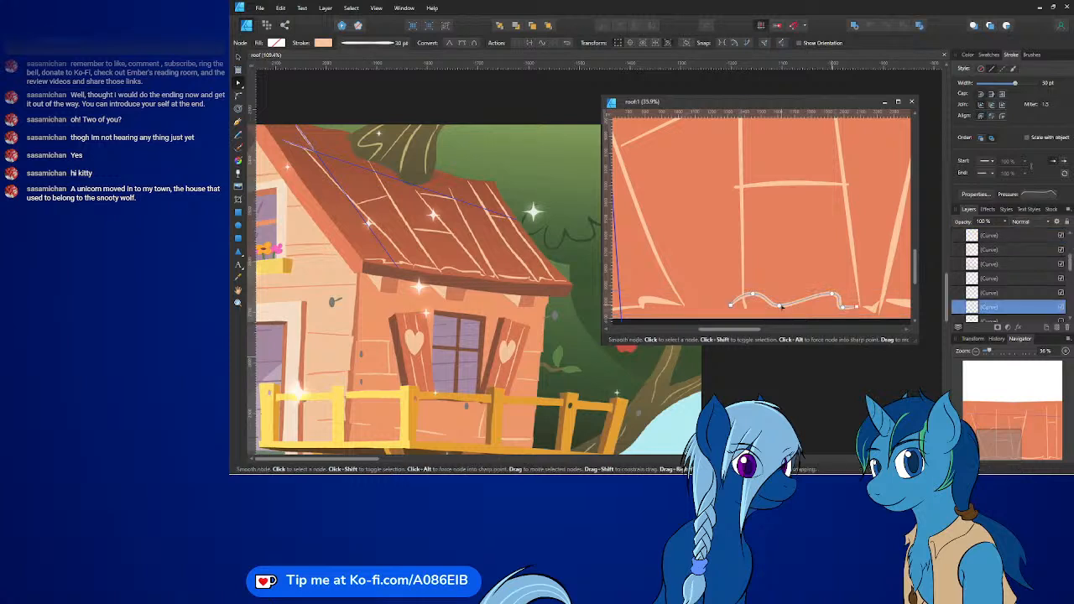
pyautogui.moveTo(699, 267); pyautogui.dragTo(905, 350)
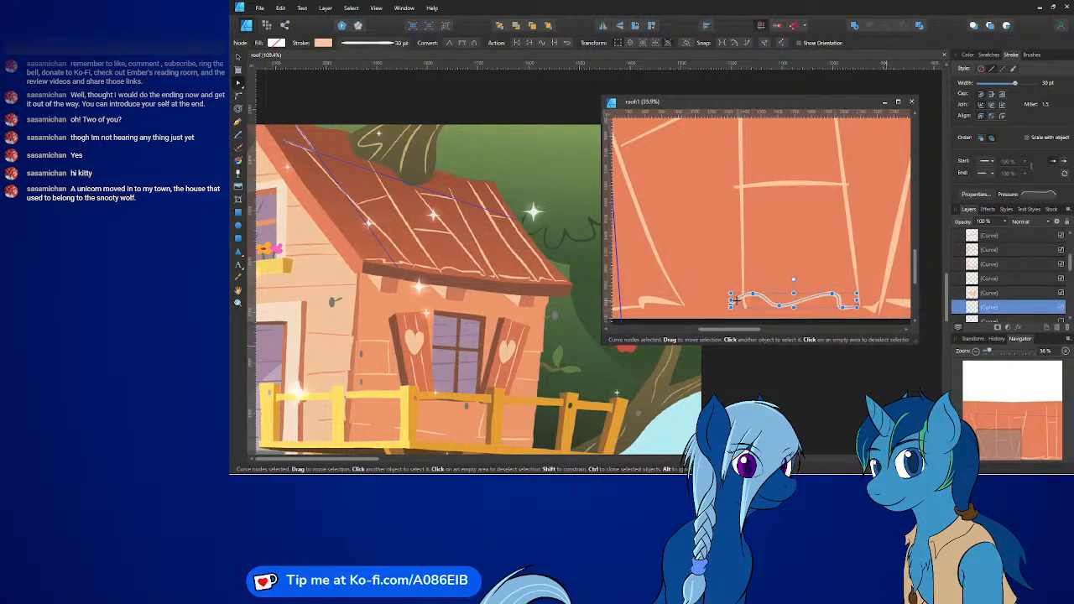
pyautogui.moveTo(732, 302); pyautogui.dragTo(750, 300)
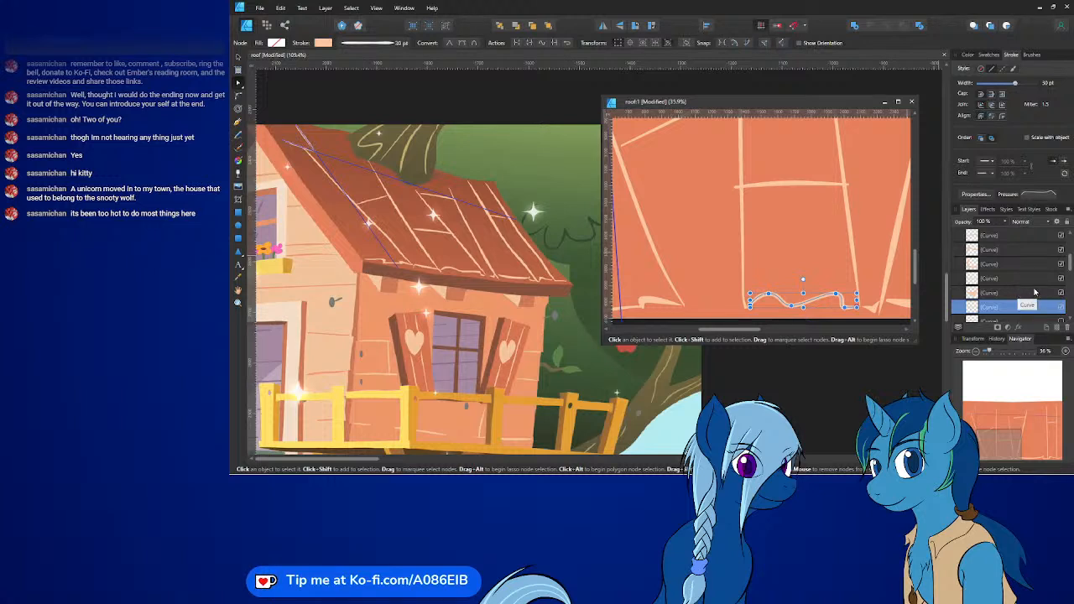
# - Stretch the neighbouring bottom-edge curve on the left so it extends to the adjusted plank line
pyautogui.scroll(-1, 1035, 292)
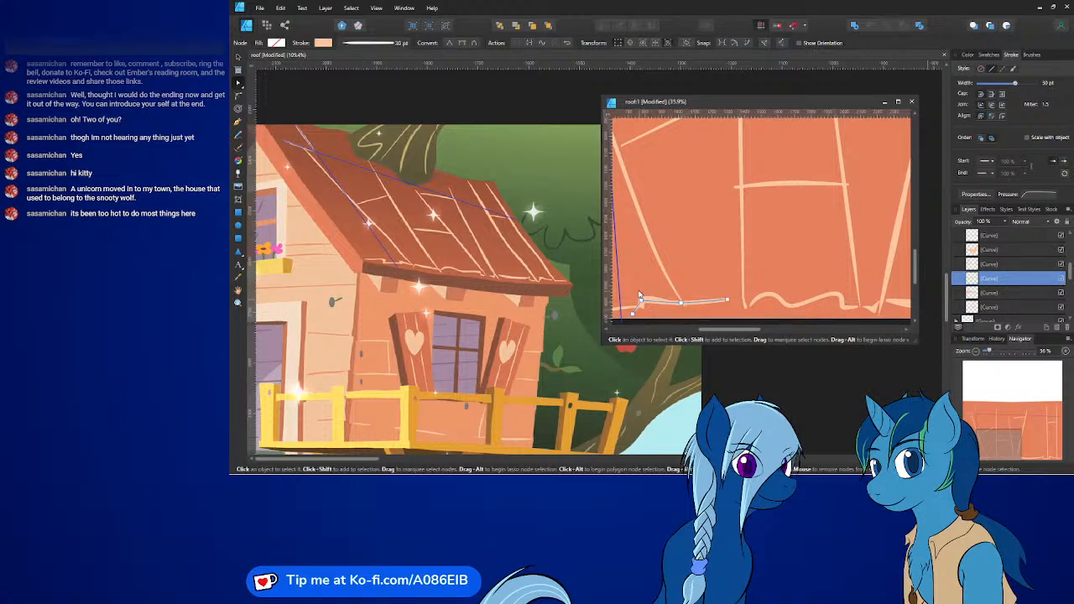
pyautogui.moveTo(632, 287); pyautogui.dragTo(745, 324)
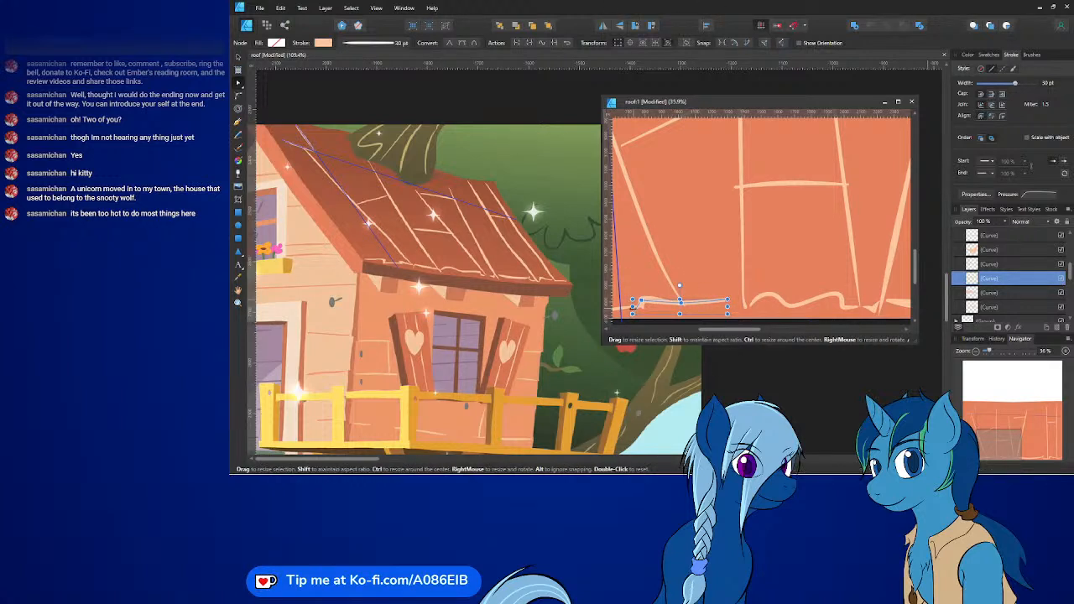
pyautogui.moveTo(665, 307); pyautogui.dragTo(715, 310)
pyautogui.scroll(4, 756, 298)
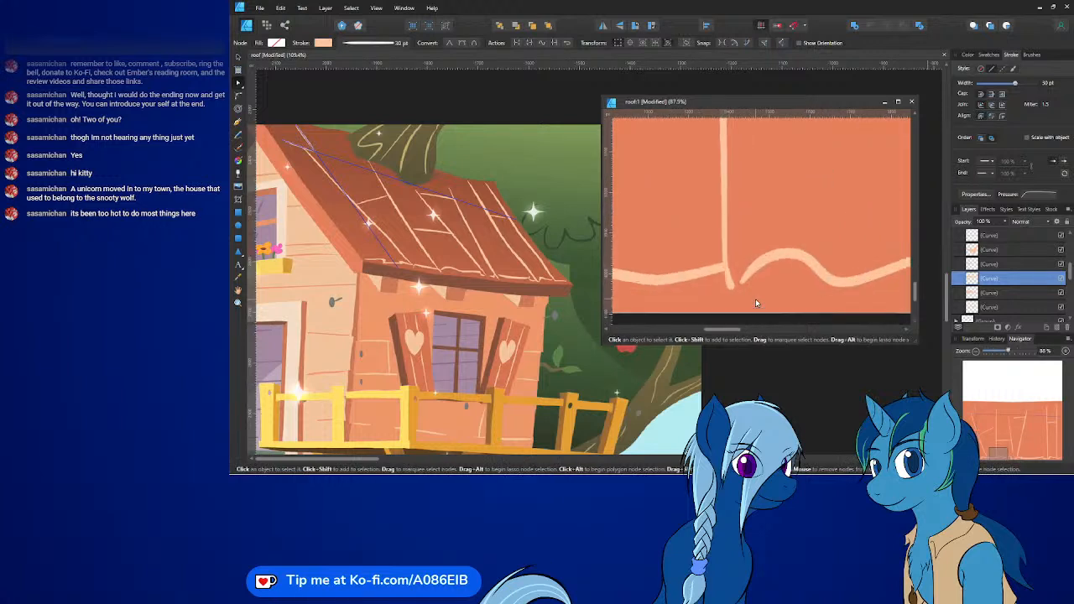
# - Squash the bottom-edge curve between the diagonal and vertical plank lines to a lower height, and widen its left side slightly
pyautogui.moveTo(674, 297); pyautogui.dragTo(791, 233, button='middle')
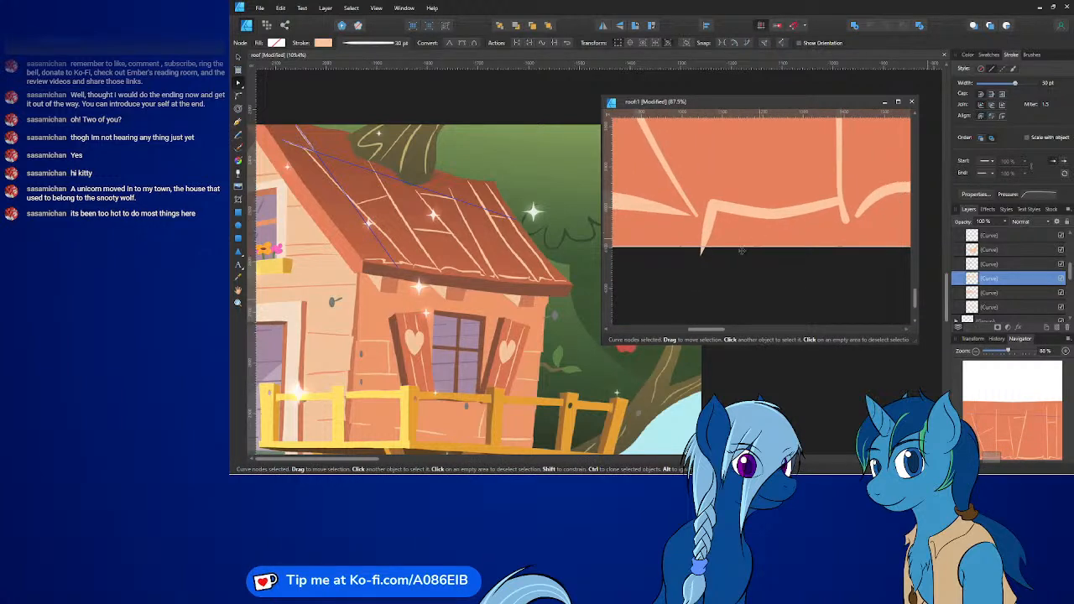
pyautogui.press('v')
pyautogui.moveTo(768, 253); pyautogui.dragTo(768, 225)
pyautogui.press('a')
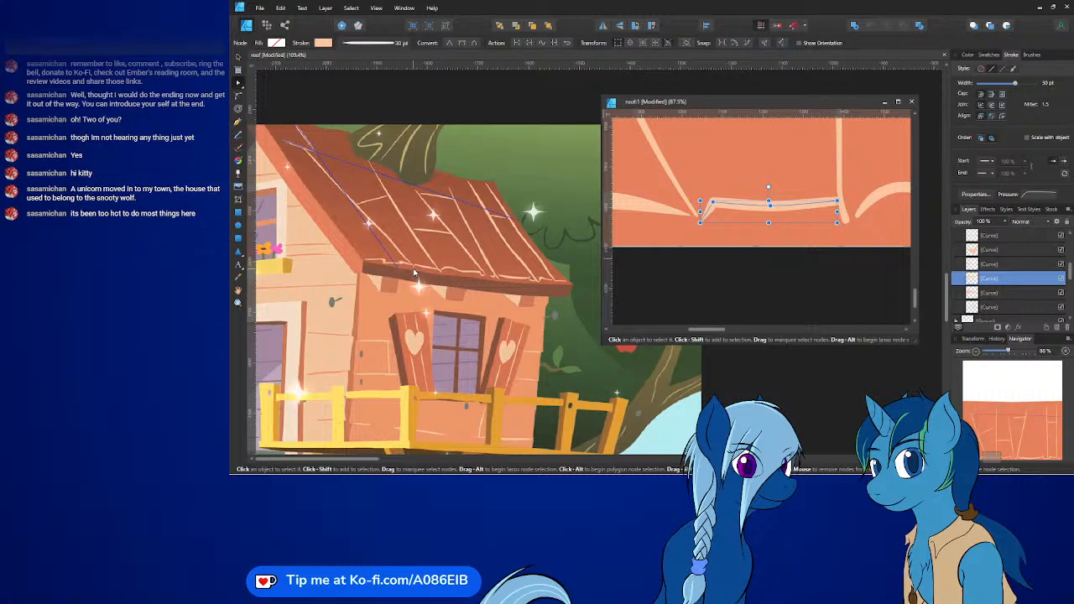
pyautogui.scroll(5, 413, 275)
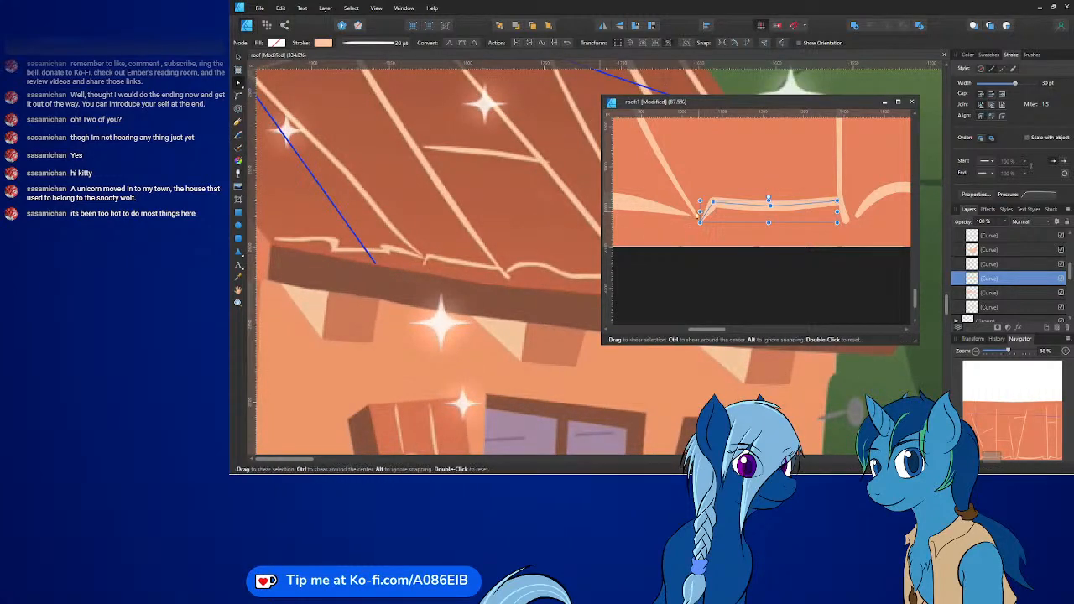
pyautogui.moveTo(700, 211); pyautogui.dragTo(696, 211)
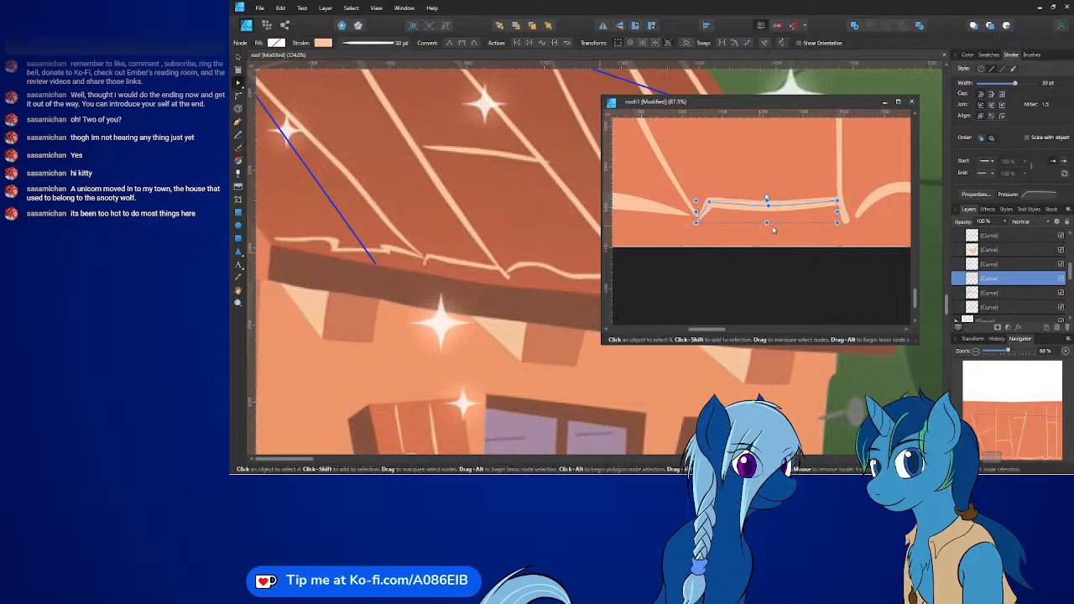
pyautogui.moveTo(766, 224); pyautogui.dragTo(766, 229)
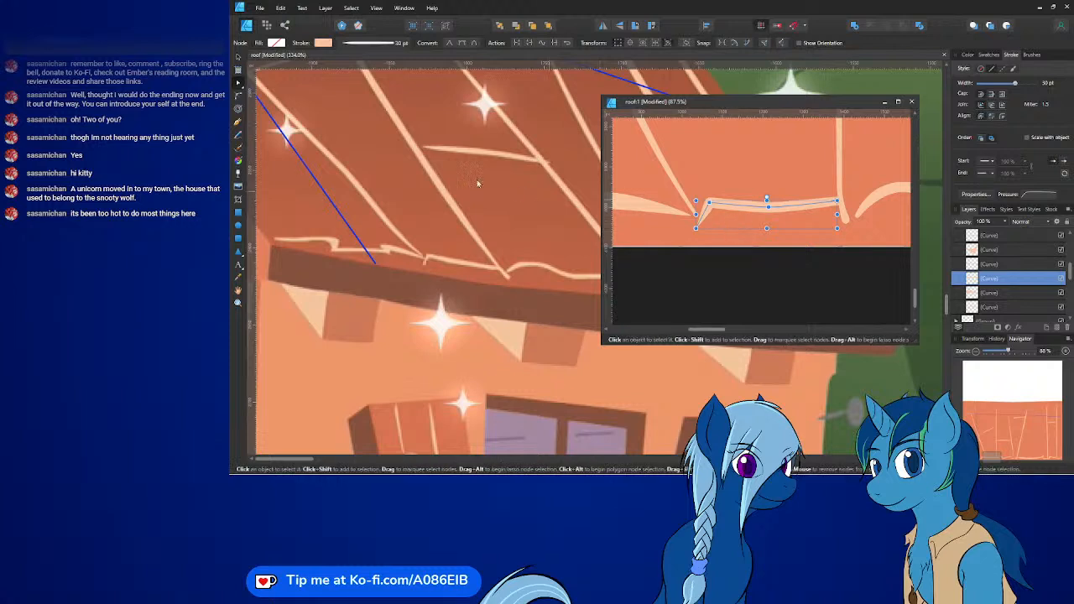
# - Turn off the Node tool's transform mode and nudge that bottom-edge curve's lower-left end node further left
pyautogui.click(618, 44)
pyautogui.click(696, 228)
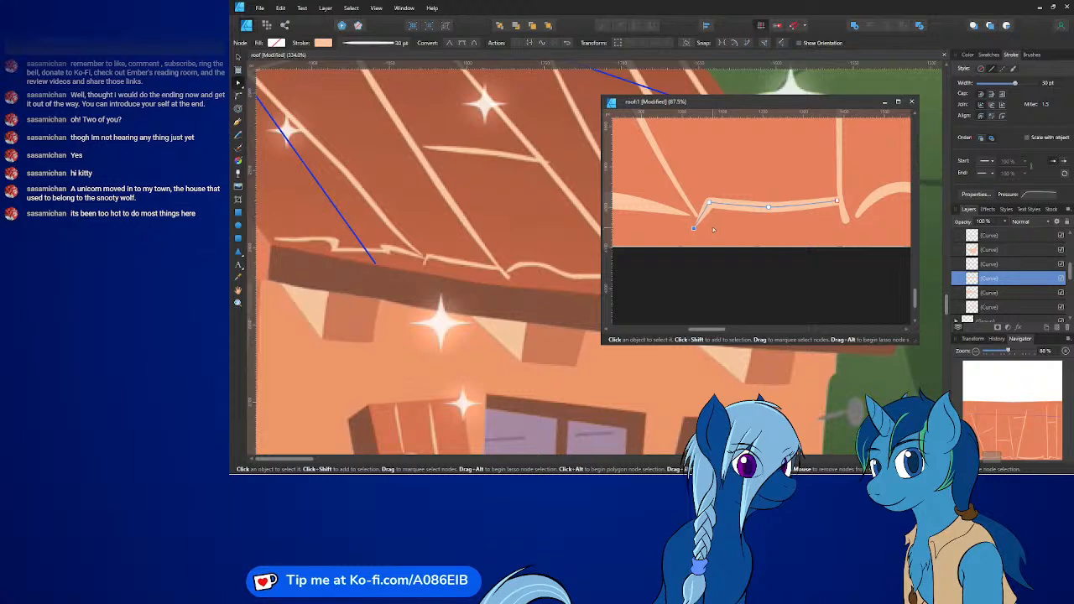
pyautogui.press('Left')
pyautogui.press('Left')
pyautogui.press('Left')
pyautogui.press('Left')
pyautogui.press('Left')
pyautogui.press('Right')
# - Nudge the right end node of the neighbouring bottom-edge curve to the right and slightly down to meet the adjacent curve
pyautogui.click(687, 214)
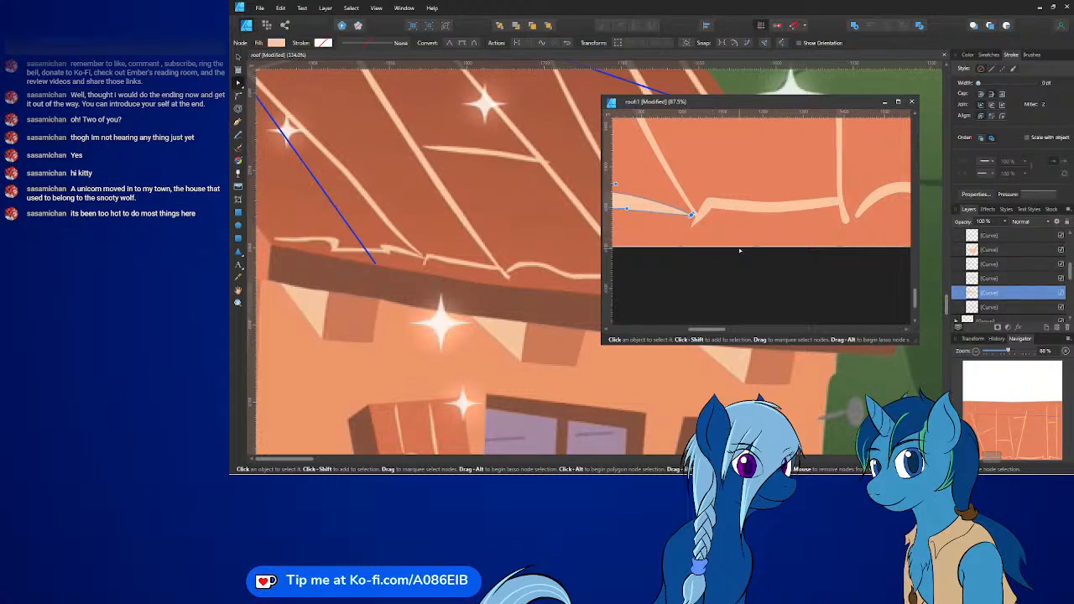
pyautogui.press('Right')
pyautogui.press('Right')
pyautogui.press('Down')
pyautogui.press('Right')
pyautogui.click(740, 251)
# - Nudge the bottom end node of the diagonal plank line left and up, back towards the tip of the left bottom-edge curve
pyautogui.click(690, 207)
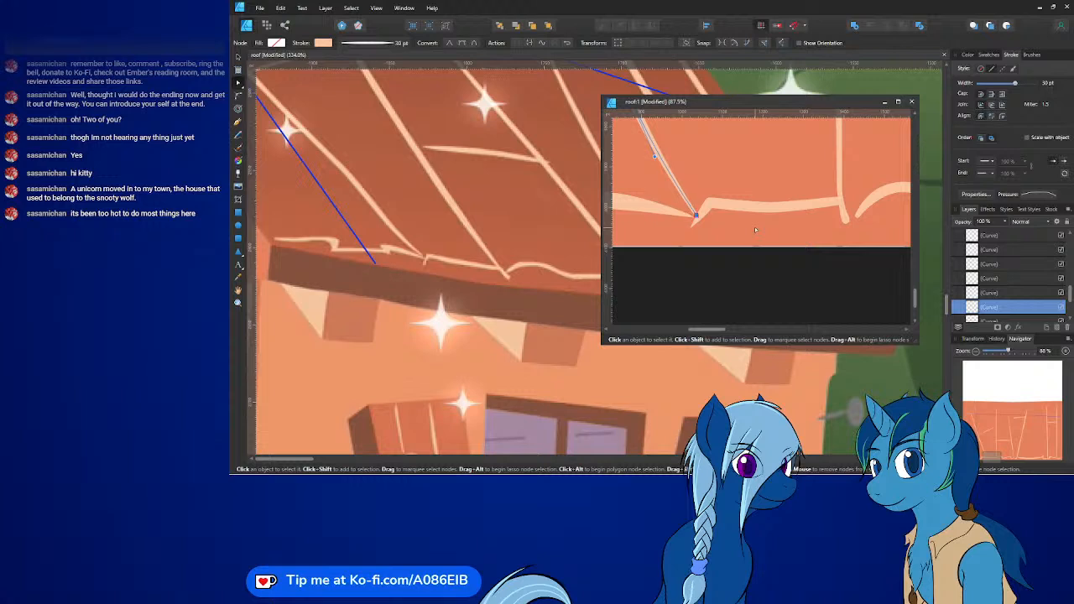
pyautogui.press('Left')
pyautogui.press('Up')
pyautogui.press('Left')
pyautogui.press('Up')
pyautogui.press('Left')
pyautogui.press('Up')
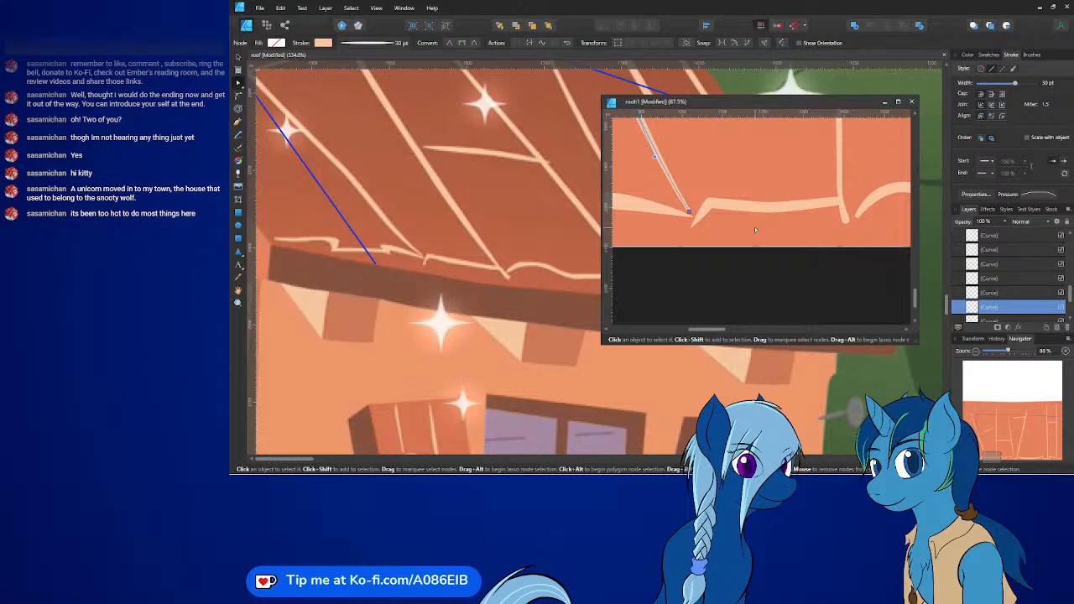
pyautogui.click(756, 229)
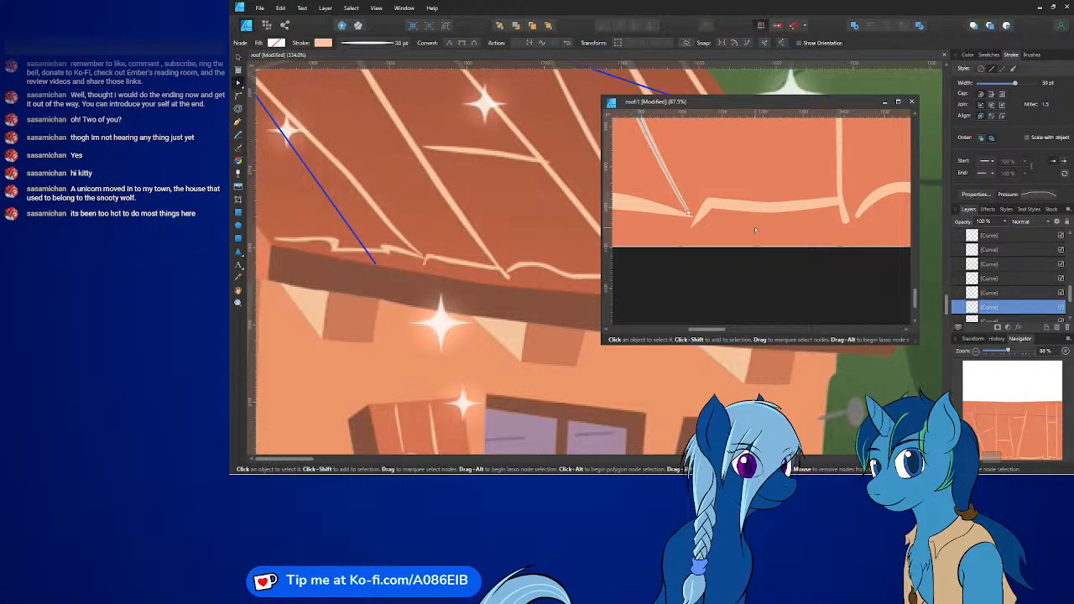
# - Fine-tune the left bottom-edge curve's right end node down and slightly left so it joins the neighbouring curve's slanted stroke
pyautogui.press('v')
pyautogui.click(755, 227)
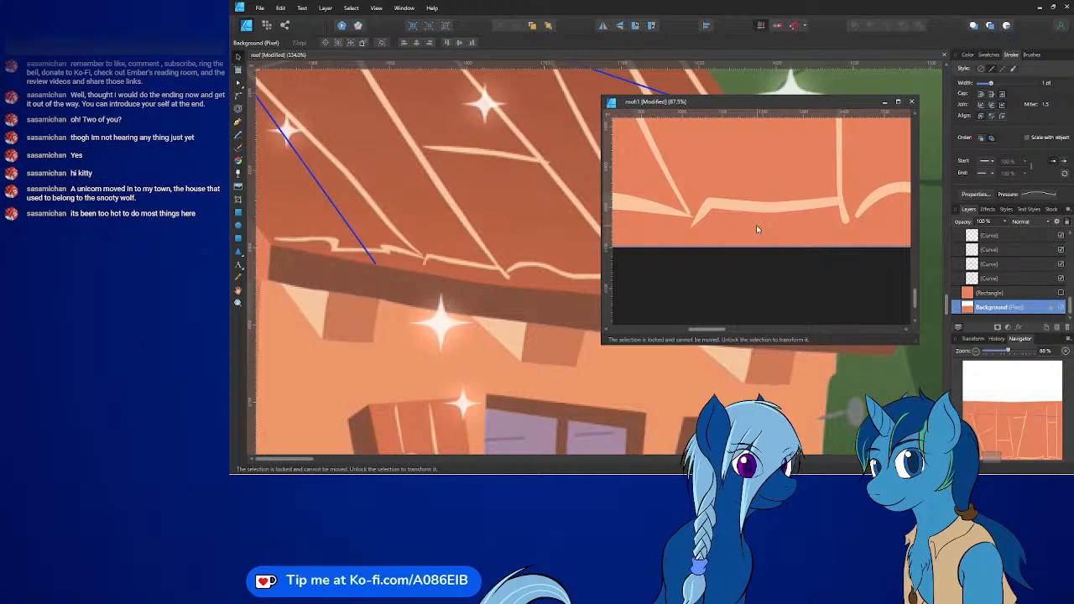
pyautogui.click(691, 221)
pyautogui.click(669, 214)
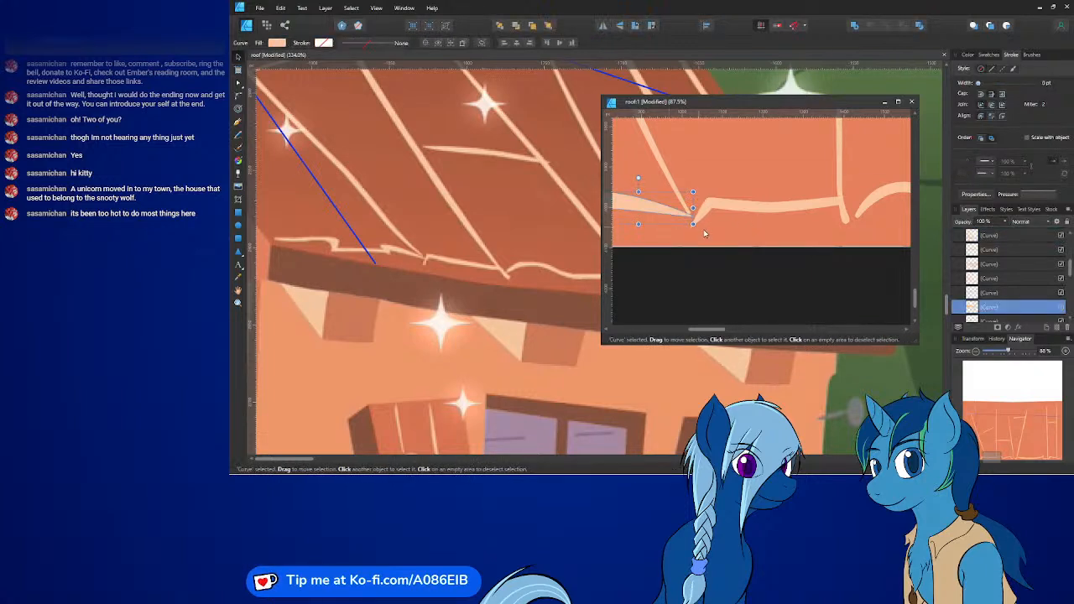
pyautogui.click(238, 82)
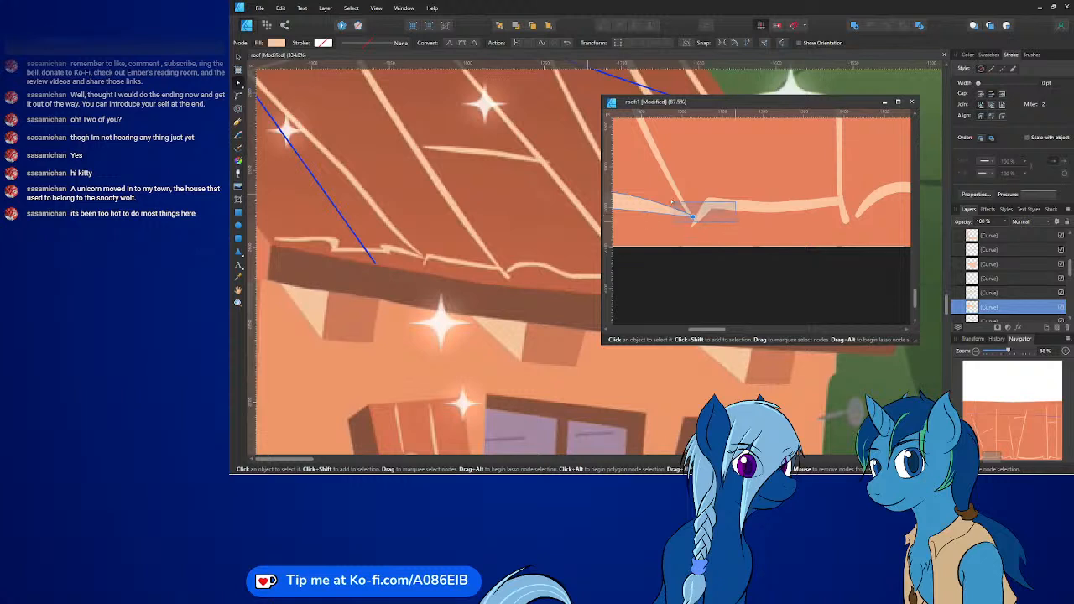
pyautogui.keyDown('ctrl'); pyautogui.scroll(5, 694, 230); pyautogui.keyUp('ctrl')
pyautogui.keyDown('ctrl'); pyautogui.scroll(1, 694, 230); pyautogui.keyUp('ctrl')
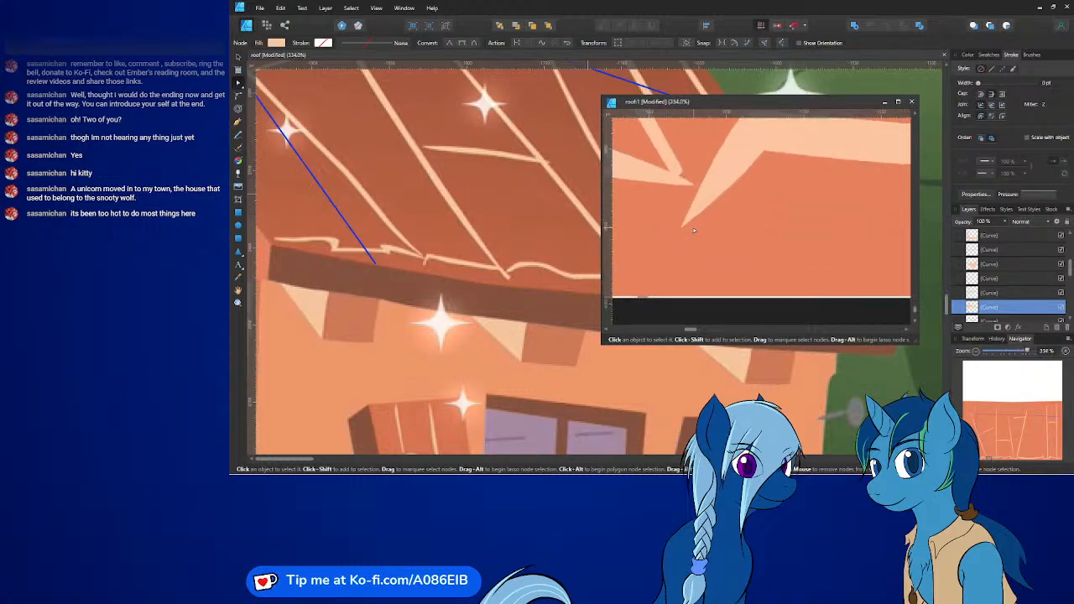
pyautogui.press('Down')
pyautogui.press('Down')
pyautogui.press('Down')
pyautogui.press('Down')
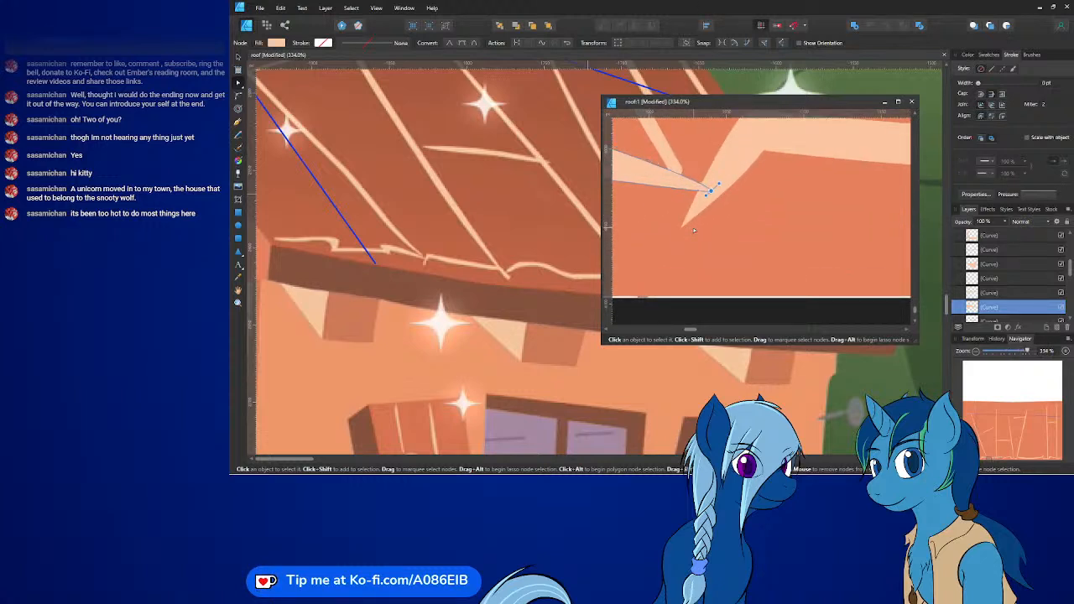
pyautogui.press('Left')
pyautogui.press('Left')
pyautogui.press('Left')
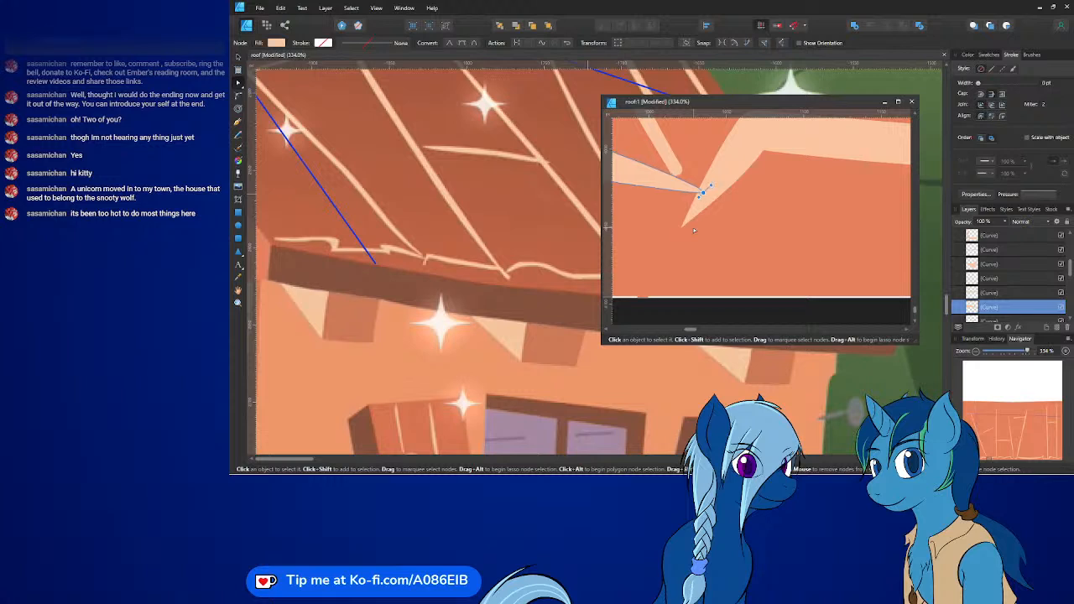
pyautogui.click(782, 219)
pyautogui.keyDown('ctrl'); pyautogui.scroll(-2, 775, 221); pyautogui.keyUp('ctrl')
pyautogui.keyDown('ctrl'); pyautogui.scroll(-4, 774, 222); pyautogui.keyUp('ctrl')
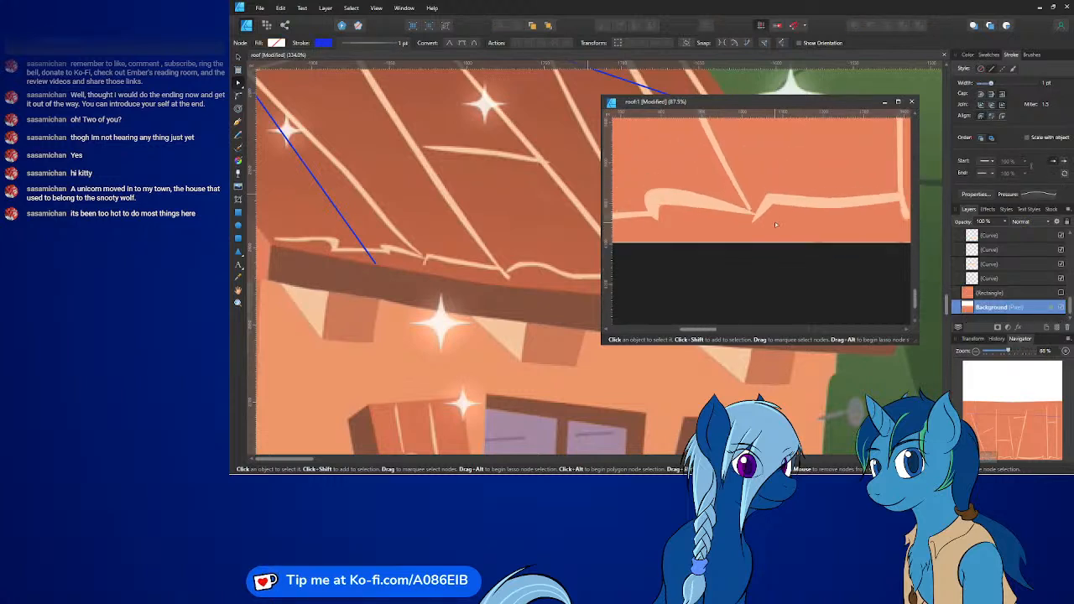
pyautogui.moveTo(808, 221); pyautogui.dragTo(727, 227, button='middle')
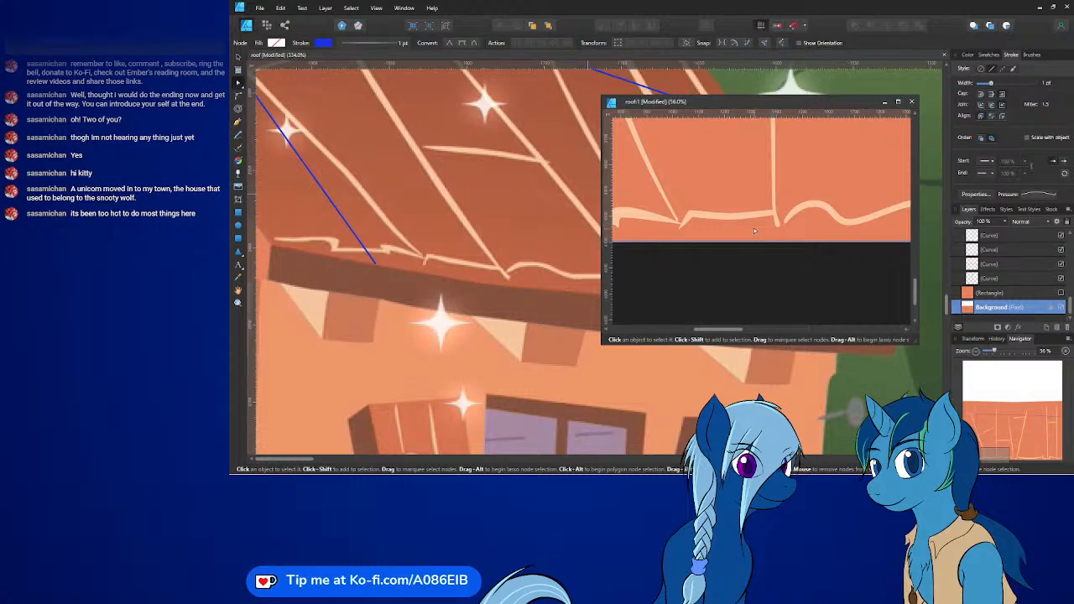
# - Save the roof document and export the revised texture image again
pyautogui.hotkey('ctrl', 's')
pyautogui.click(260, 8)
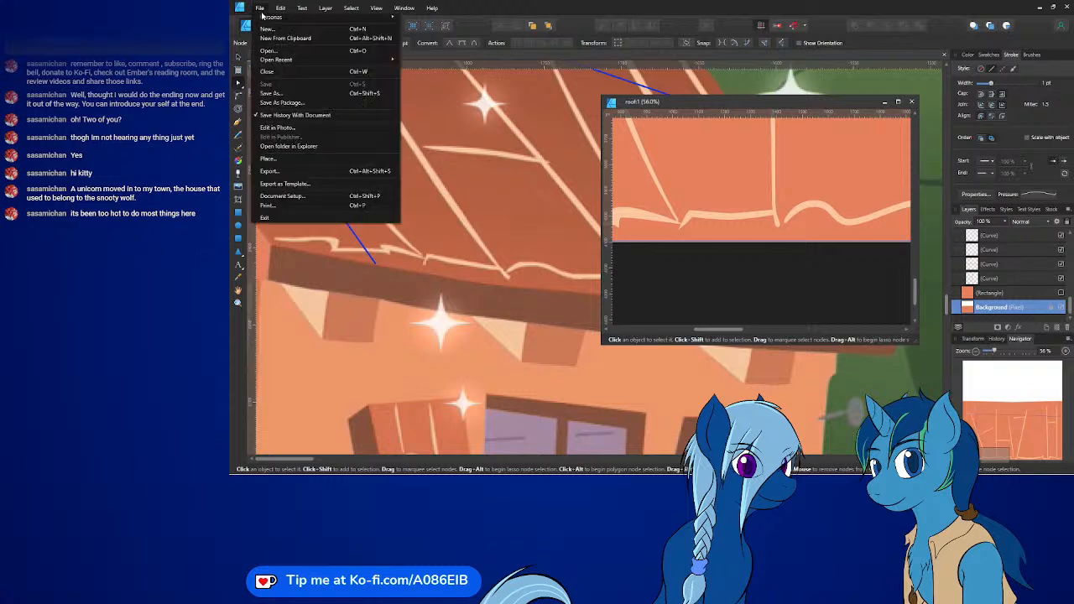
pyautogui.click(292, 168)
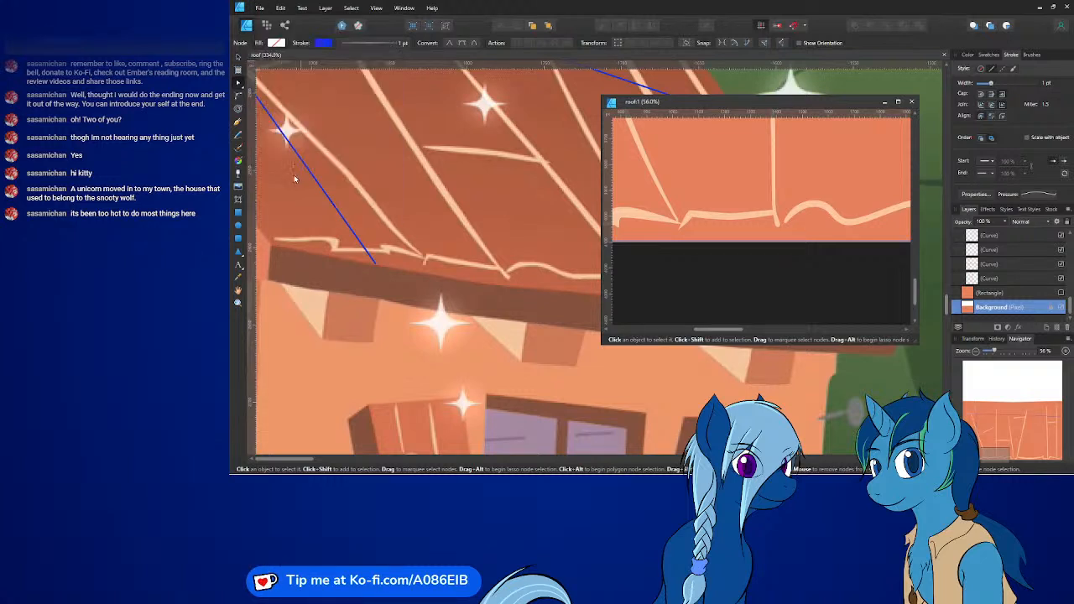
pyautogui.click(724, 299)
# - Switch to Blender, check the roof's lower edge in the camera view, and save the Blender file
pyautogui.hotkey('alt', 'Tab')
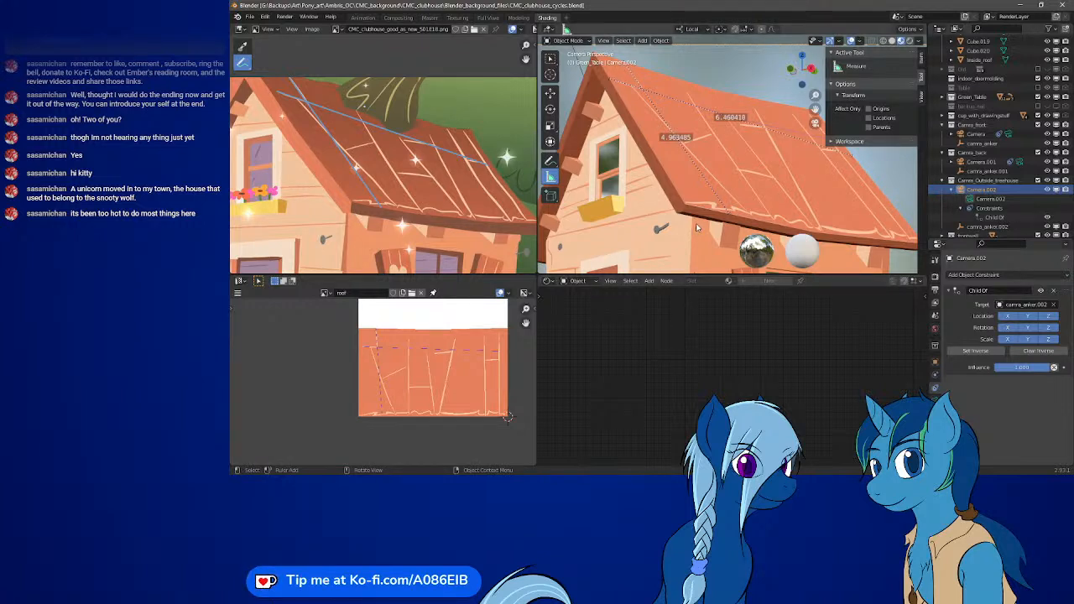
pyautogui.keyDown('shift'); pyautogui.moveTo(700, 227); pyautogui.dragTo(644, 214, button='middle'); pyautogui.keyUp('shift')
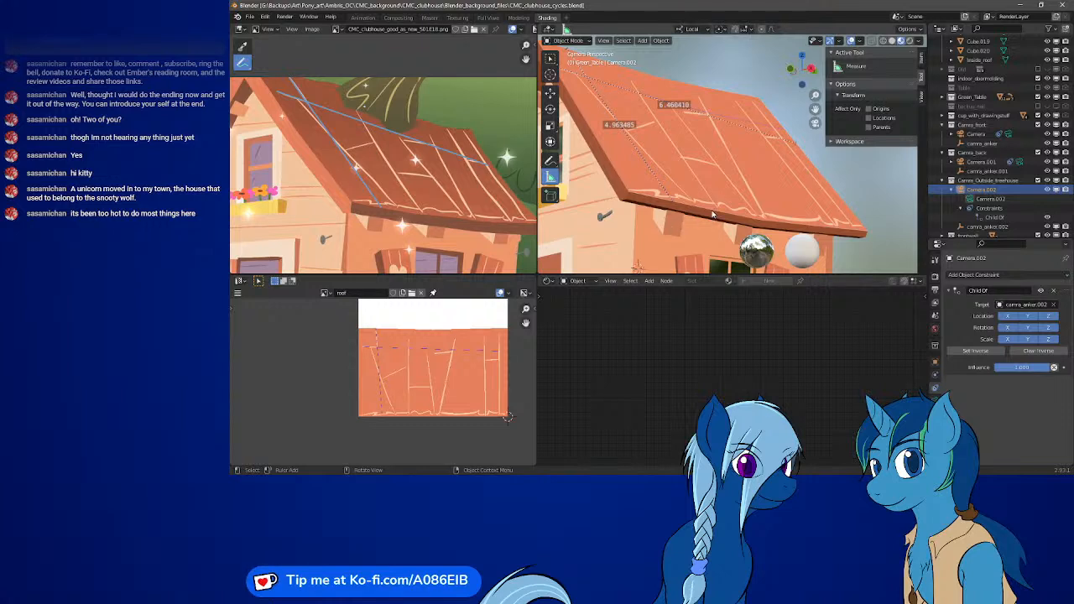
pyautogui.hotkey('ctrl', 's')
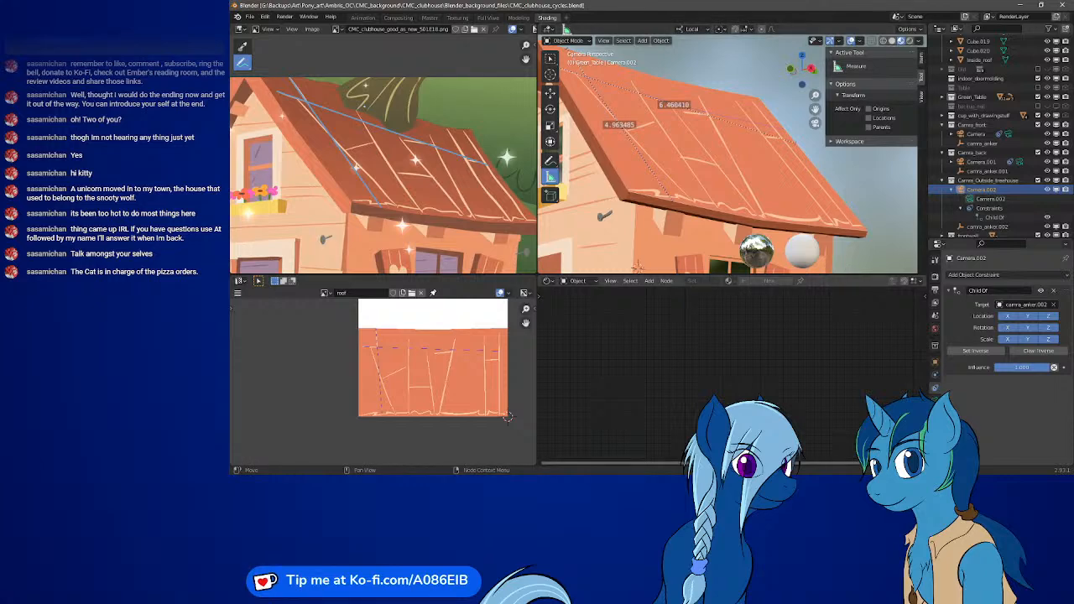
# - Return to Affinity Designer and set the stroke width of the two rightmost long plank lines to 50 pt
pyautogui.hotkey('alt', 'Tab')
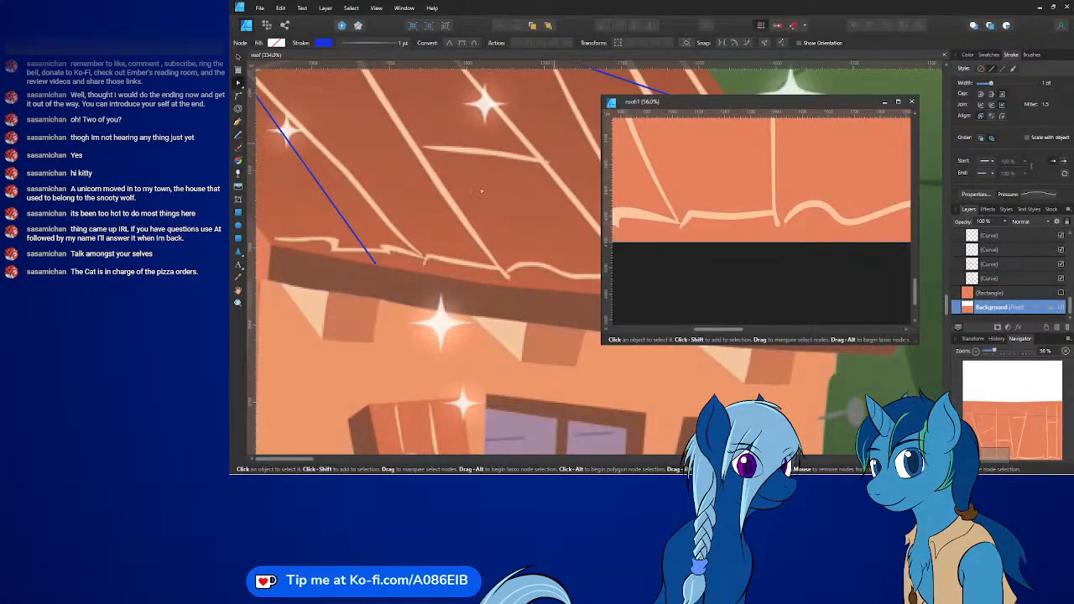
pyautogui.moveTo(482, 192)
pyautogui.mouseDown(button='middle')
pyautogui.moveTo(355, 268)
pyautogui.moveTo(364, 224)
pyautogui.moveTo(330, 198)
pyautogui.mouseUp(button='middle')
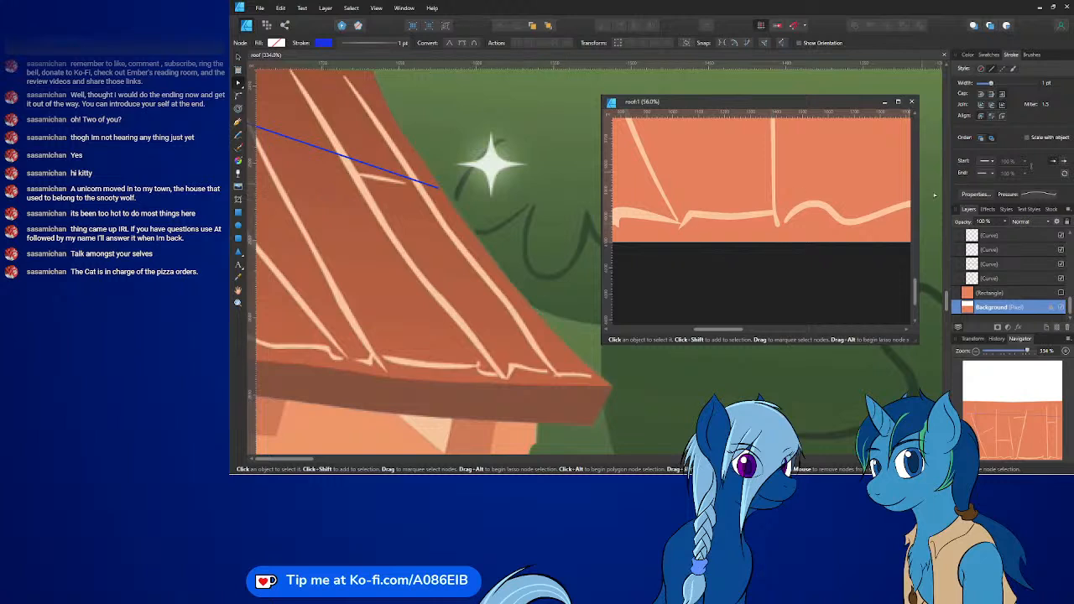
pyautogui.scroll(-5, 814, 201)
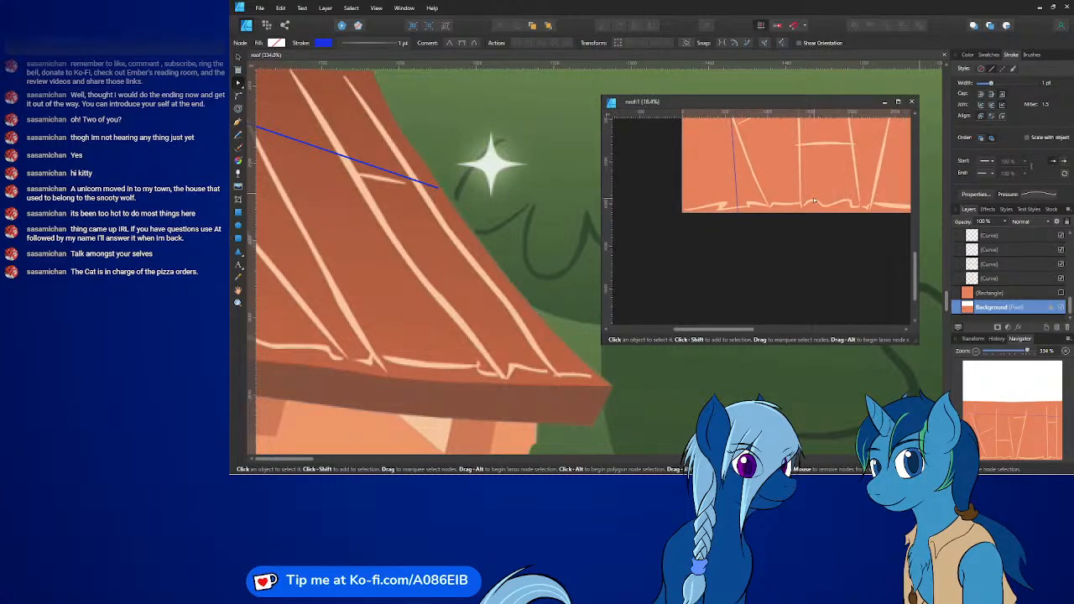
pyautogui.moveTo(814, 200)
pyautogui.mouseDown(button='middle')
pyautogui.moveTo(638, 276)
pyautogui.moveTo(745, 245)
pyautogui.mouseUp(button='middle')
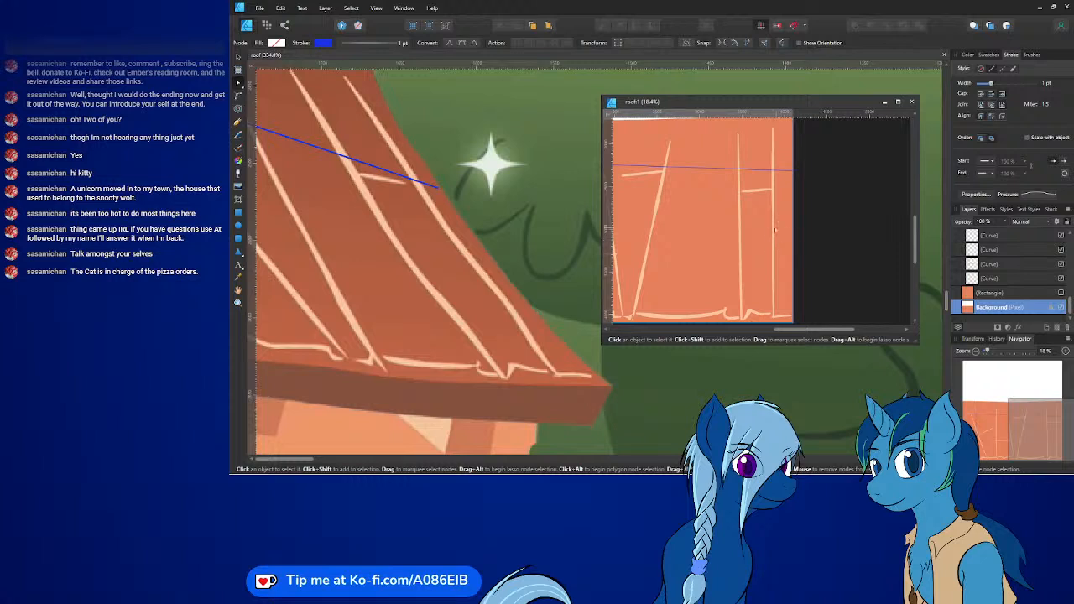
pyautogui.click(773, 230)
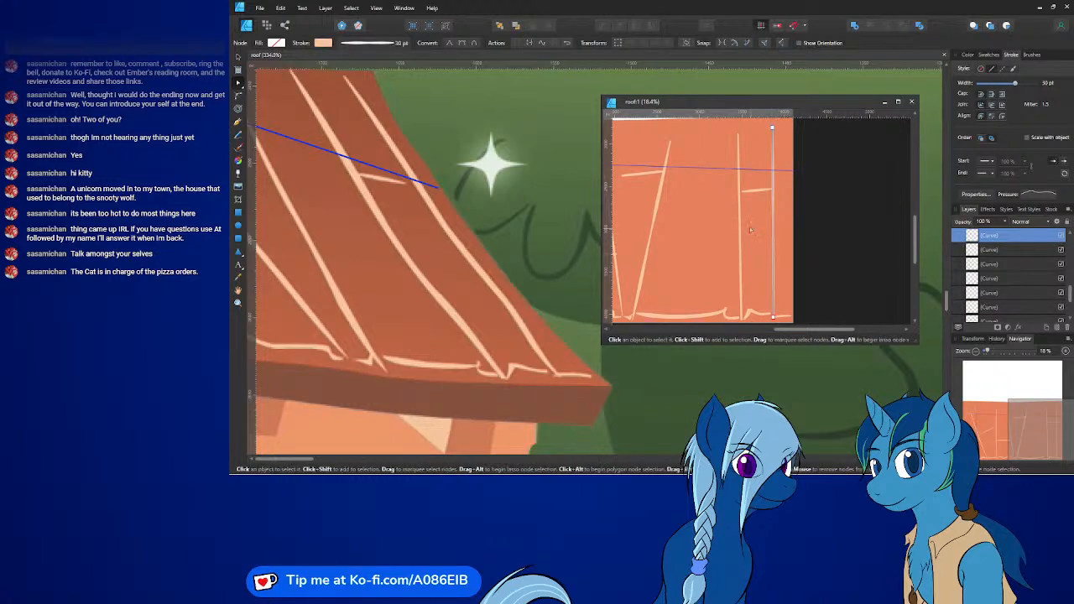
pyautogui.keyDown('shift'); pyautogui.click(741, 227); pyautogui.keyUp('shift')
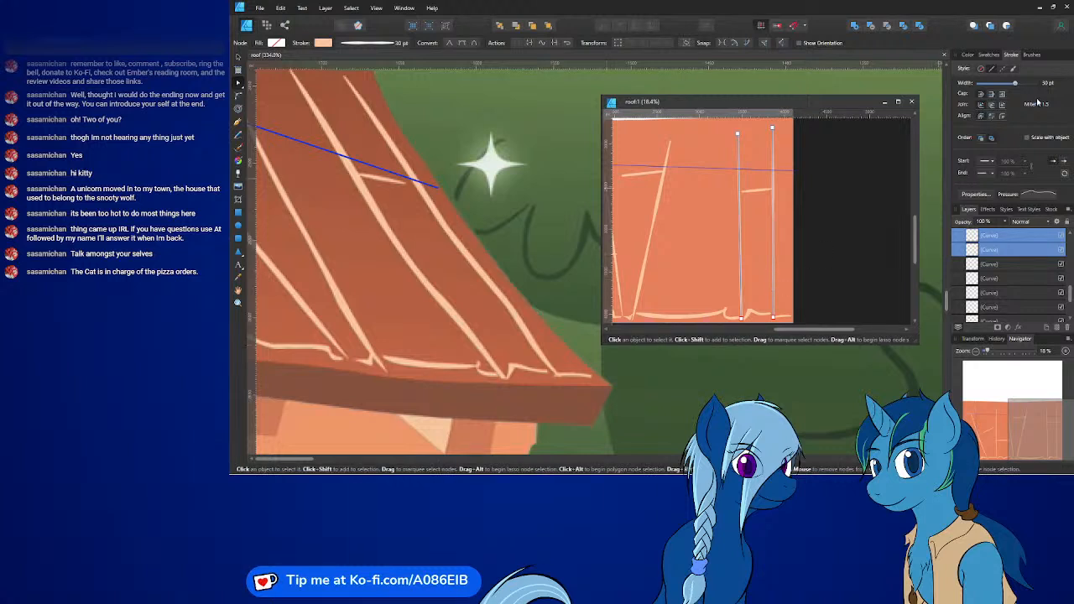
pyautogui.click(1057, 84)
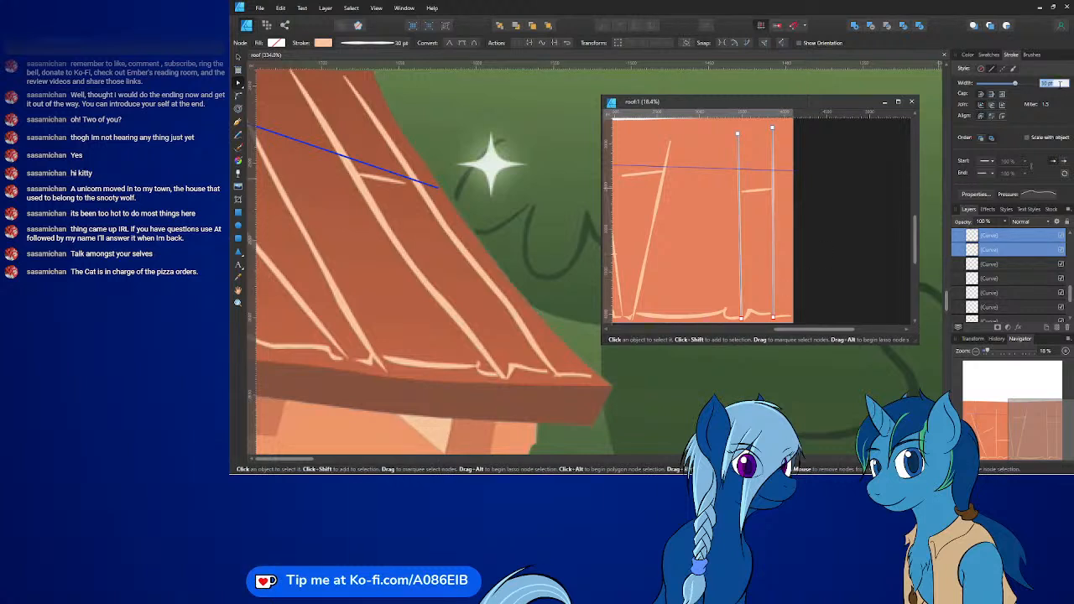
pyautogui.write('50')
pyautogui.press('Return')
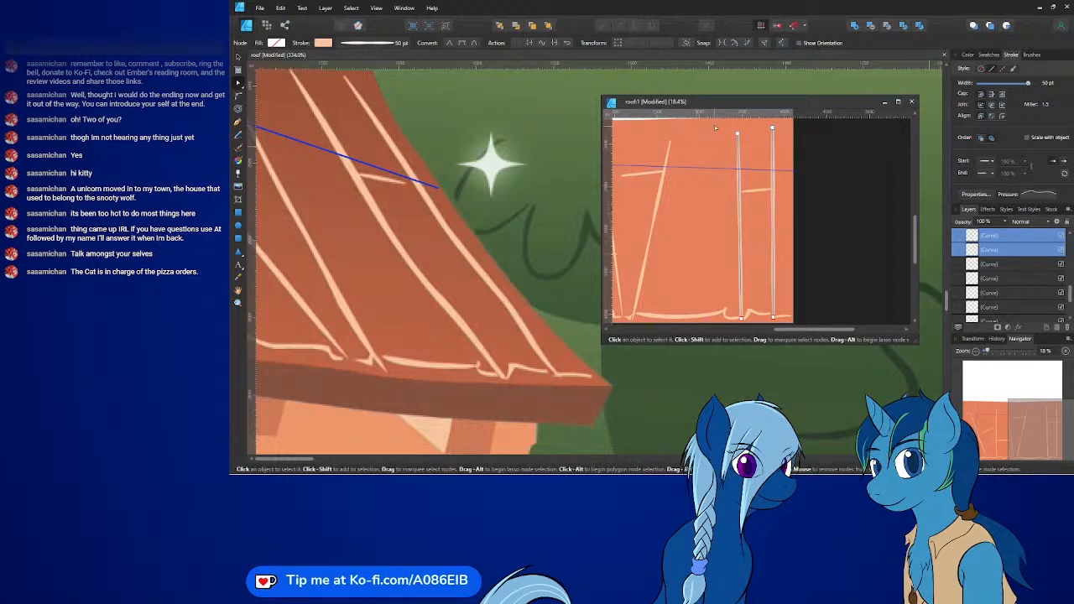
# - Shift all end nodes of the left one of these two plank lines to the left, away from the short cross line
pyautogui.moveTo(716, 129); pyautogui.dragTo(750, 340)
pyautogui.hotkey('shift', 'Left')
pyautogui.hotkey('shift', 'Left')
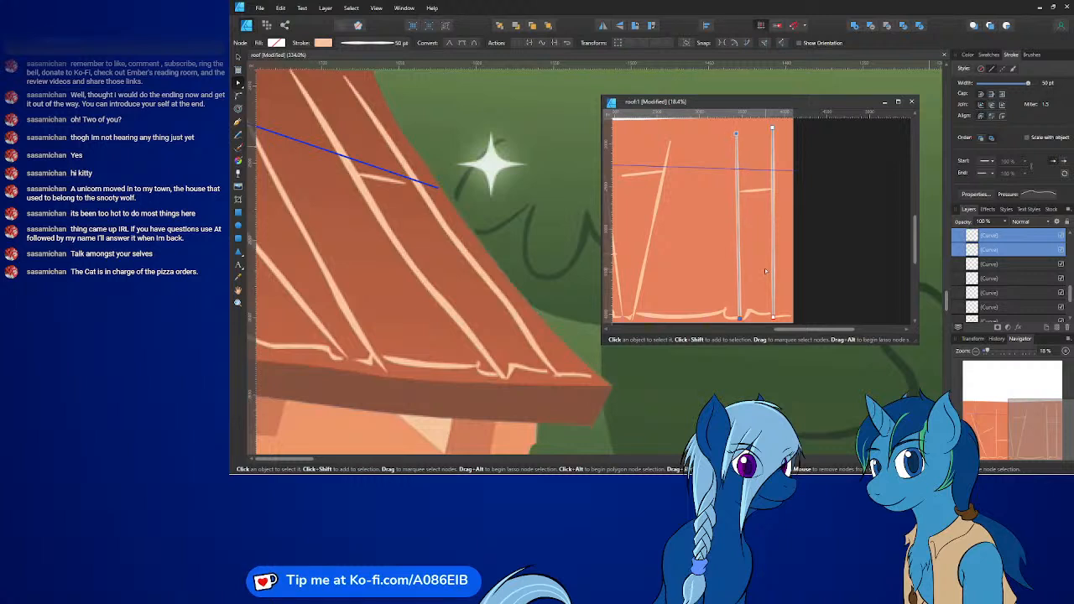
pyautogui.hotkey('shift', 'Left')
pyautogui.hotkey('shift', 'Left')
pyautogui.hotkey('shift', 'Left')
pyautogui.hotkey('shift', 'Left')
pyautogui.hotkey('shift', 'Left')
pyautogui.hotkey('shift', 'Left')
pyautogui.hotkey('shift', 'Left')
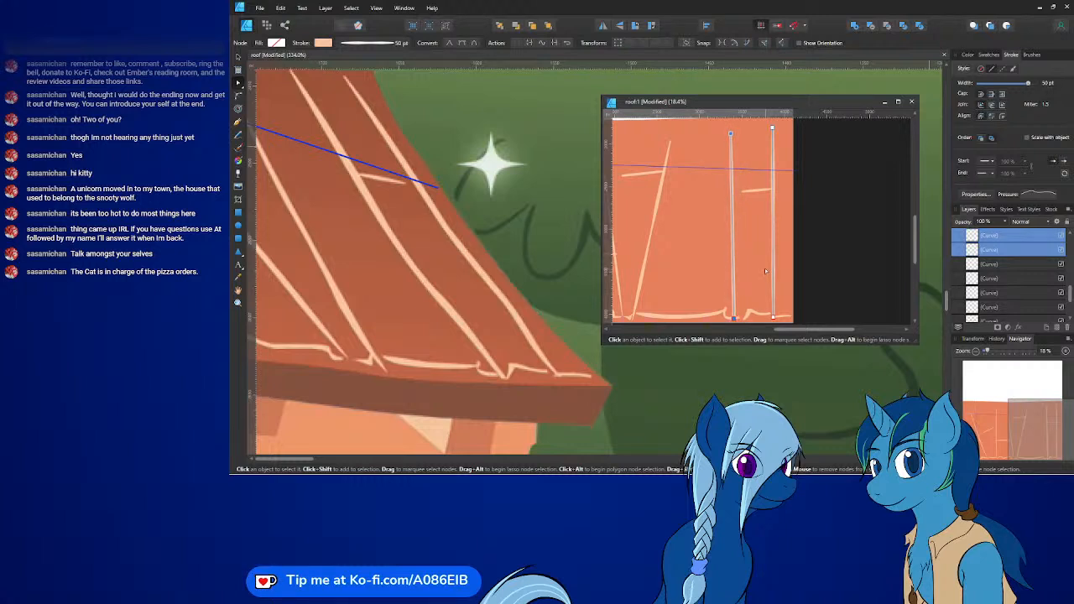
pyautogui.hotkey('shift', 'Left')
pyautogui.hotkey('shift', 'Left')
pyautogui.hotkey('shift', 'Left')
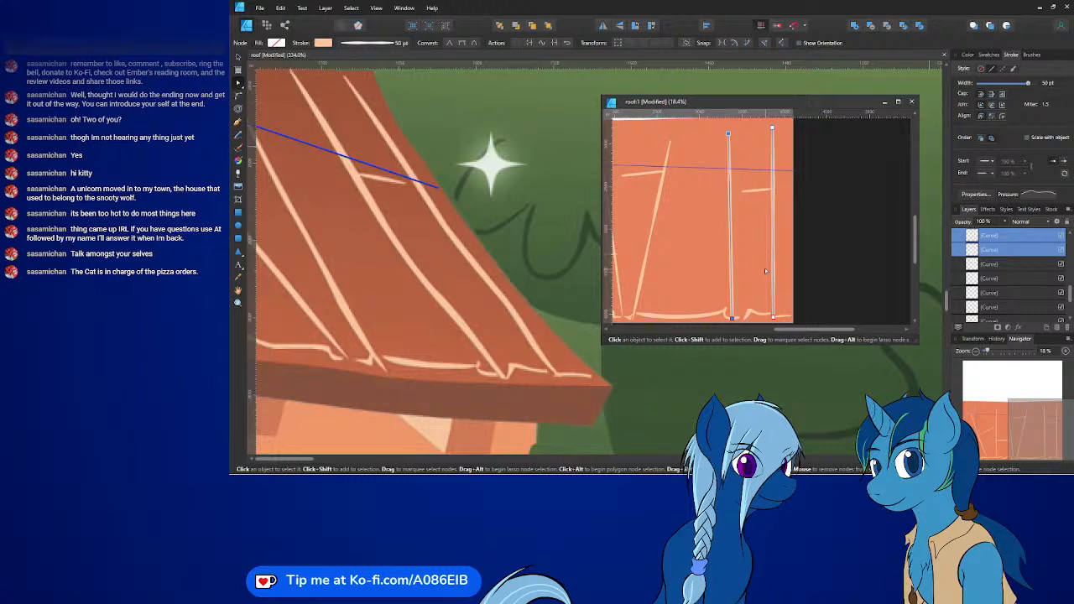
pyautogui.hotkey('shift', 'Left')
pyautogui.hotkey('shift', 'Left')
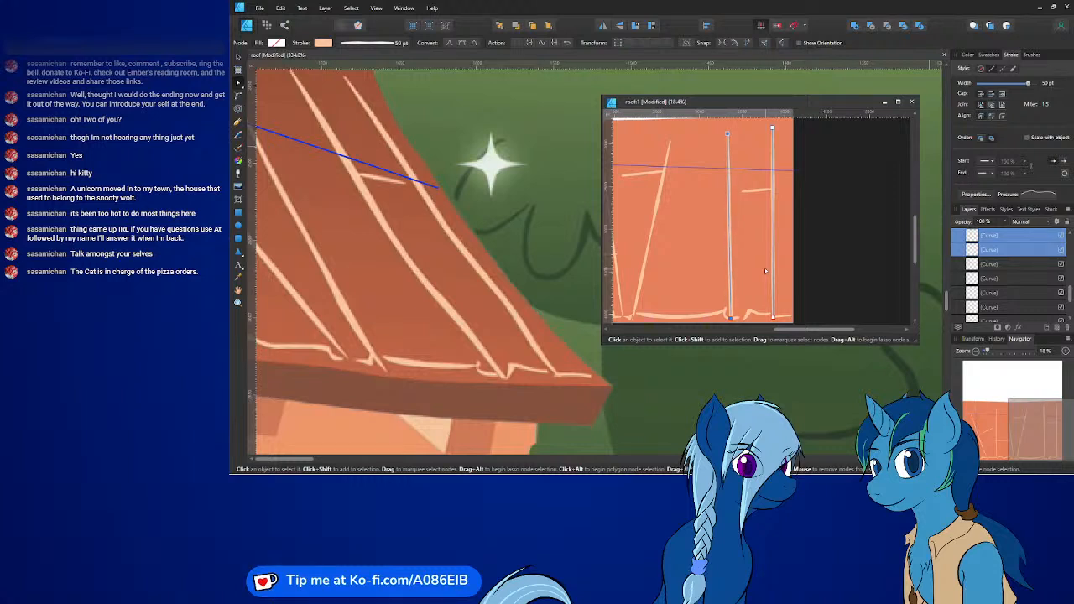
# - Nudge the end nodes of the left one of the two long plank lines further left and group both lines
pyautogui.hotkey('shift', 'Left')
pyautogui.hotkey('shift', 'Left')
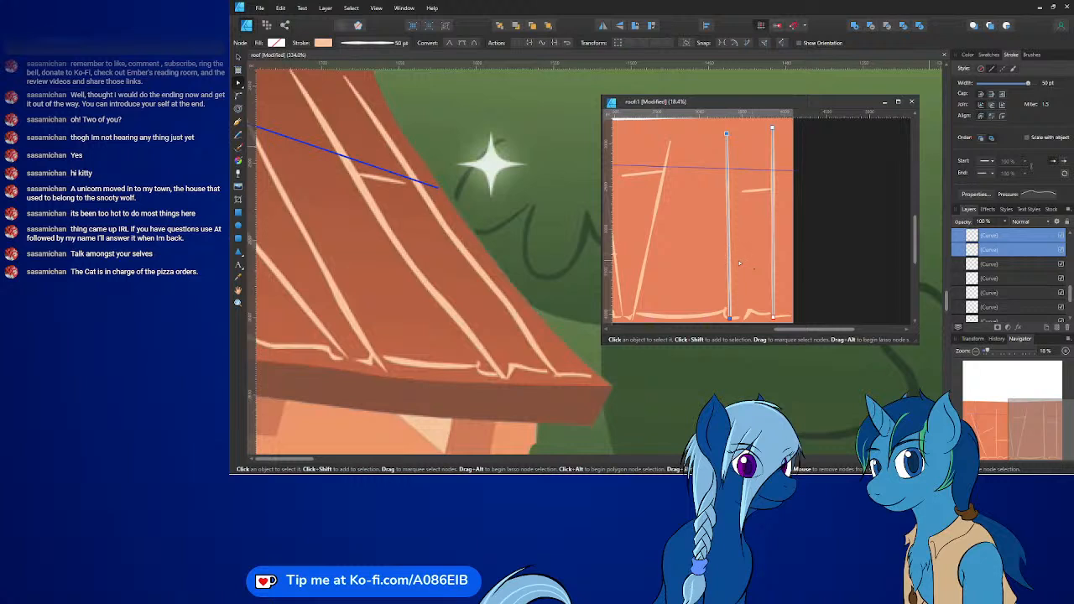
pyautogui.hotkey('ctrl', 'g')
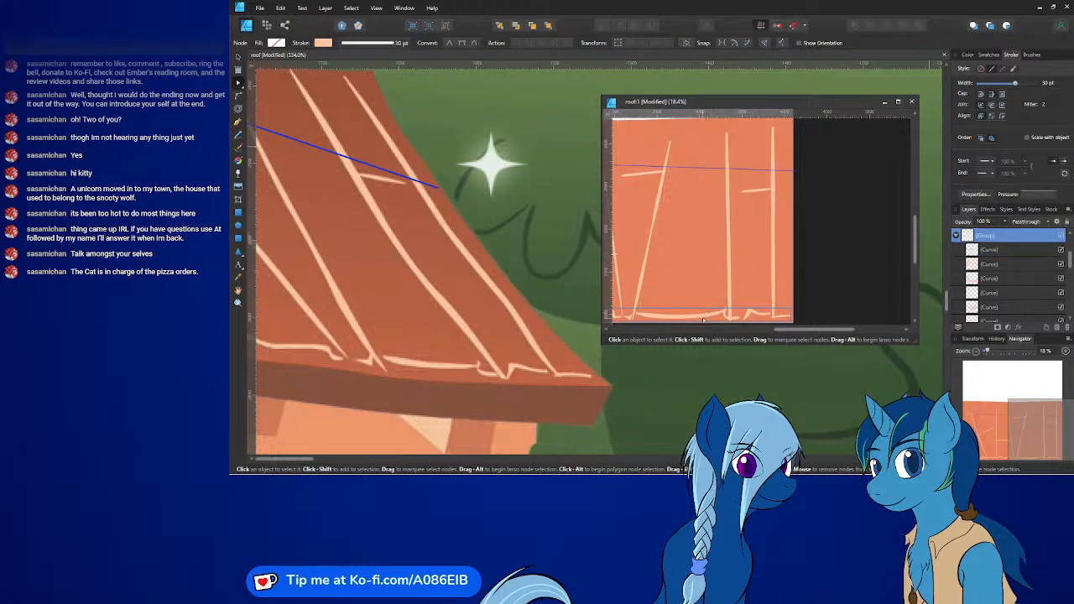
pyautogui.click(708, 316)
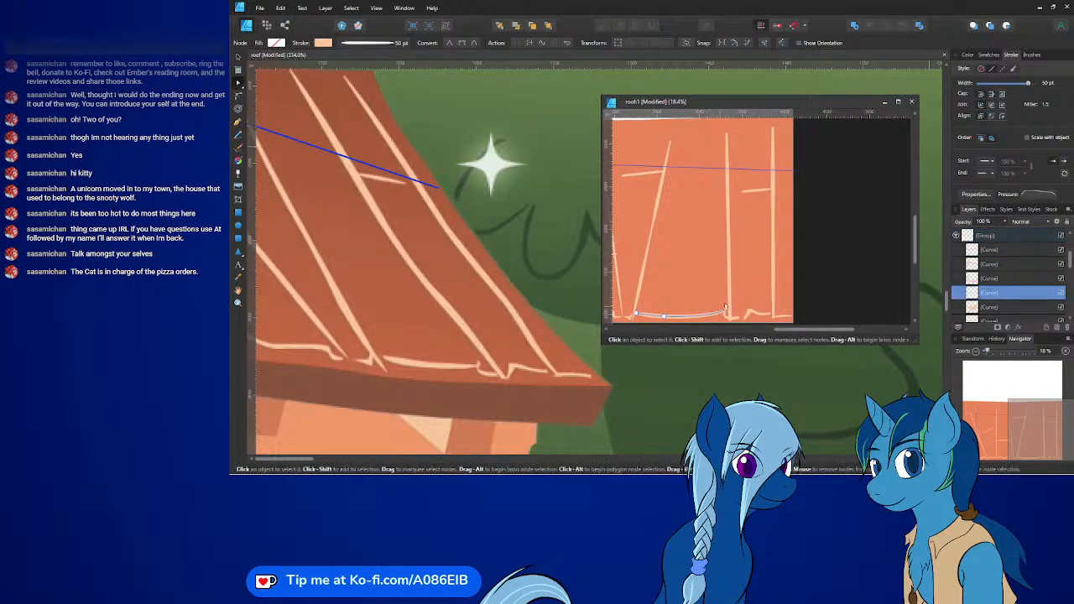
# - Bend the rightmost plank line by pulling its curve handles outward, and place a new node at about its midpoint
pyautogui.click(772, 242)
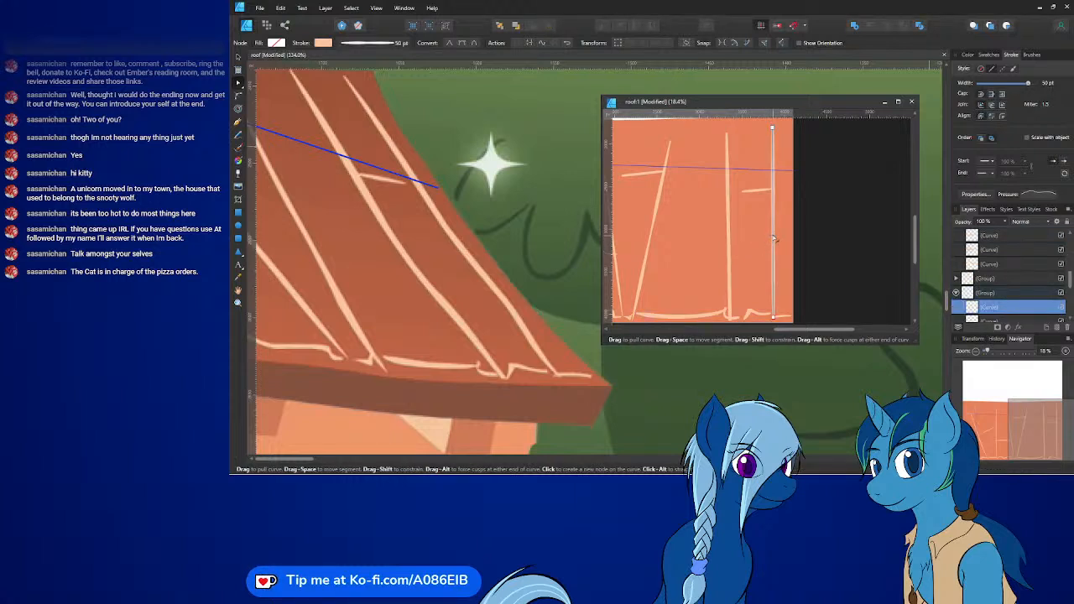
pyautogui.moveTo(774, 239); pyautogui.dragTo(761, 235)
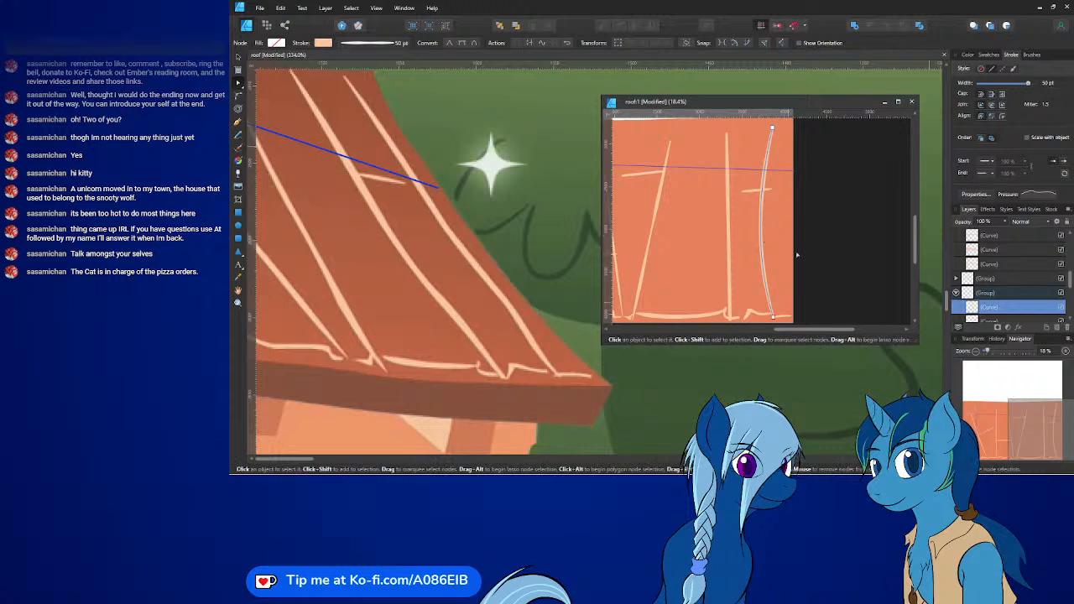
pyautogui.moveTo(761, 120)
pyautogui.mouseDown()
pyautogui.moveTo(824, 287)
pyautogui.moveTo(825, 331)
pyautogui.mouseUp()
pyautogui.moveTo(754, 254); pyautogui.dragTo(780, 254)
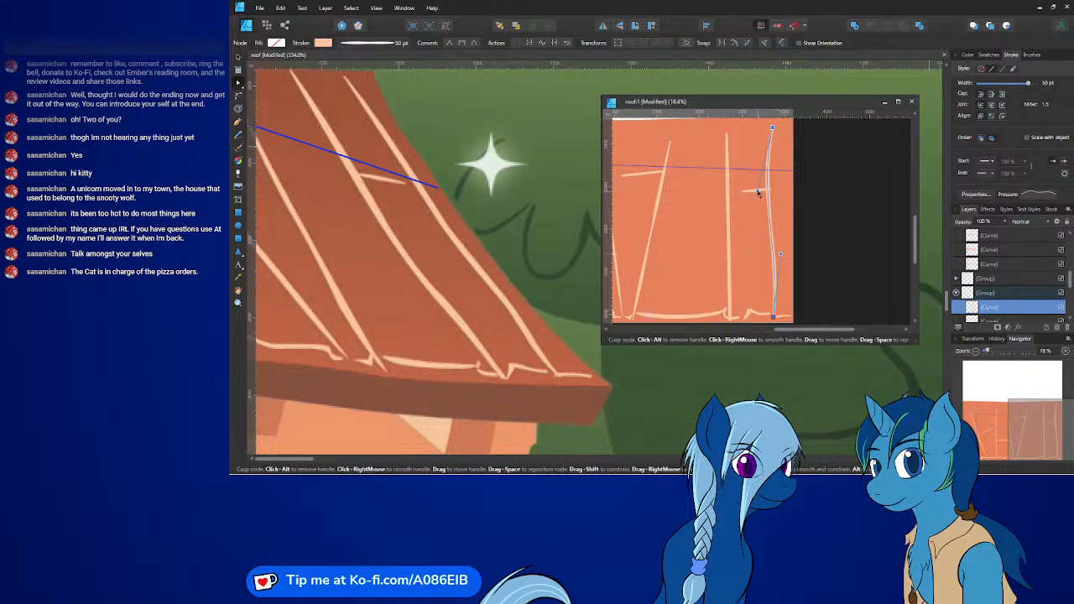
pyautogui.moveTo(757, 192); pyautogui.dragTo(784, 192)
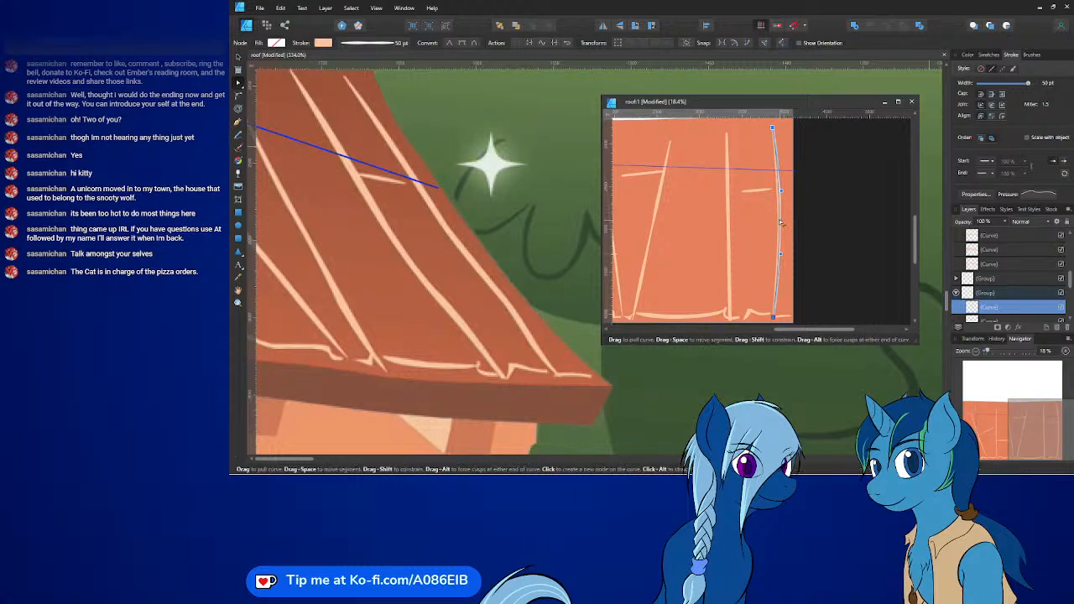
pyautogui.moveTo(780, 224); pyautogui.dragTo(774, 220)
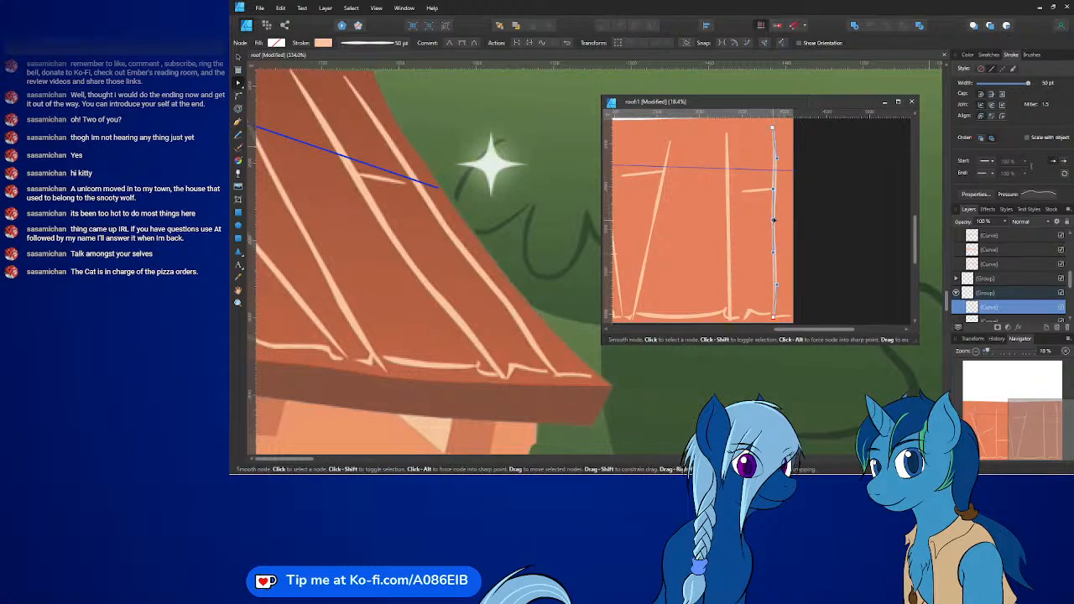
pyautogui.click(796, 263)
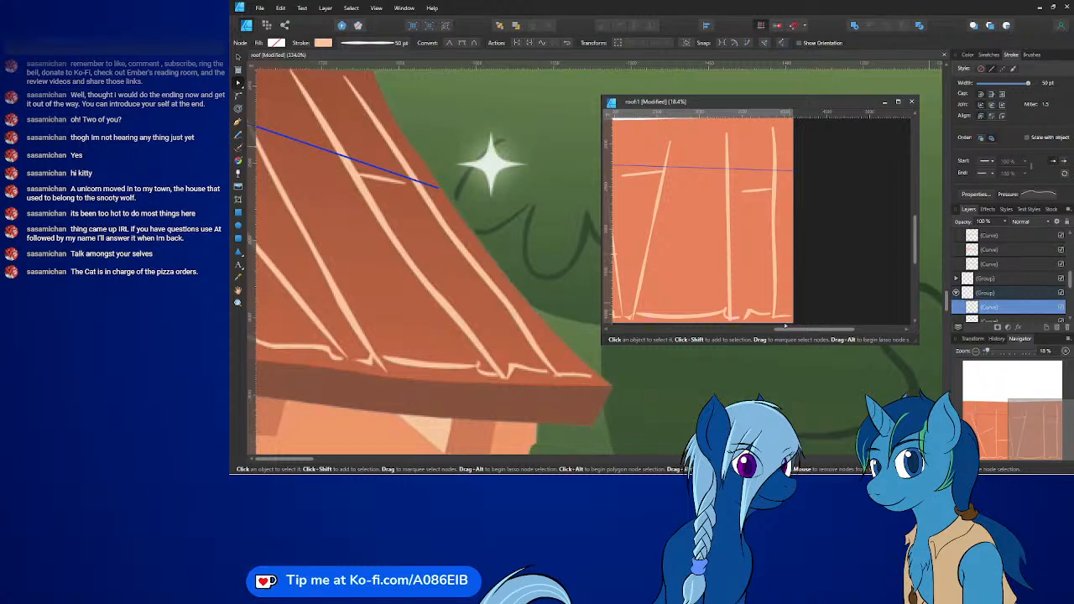
# - Lengthen the lower curve handles of the rightmost plank line toward its bottom end to reshape the lower half
pyautogui.click(776, 289)
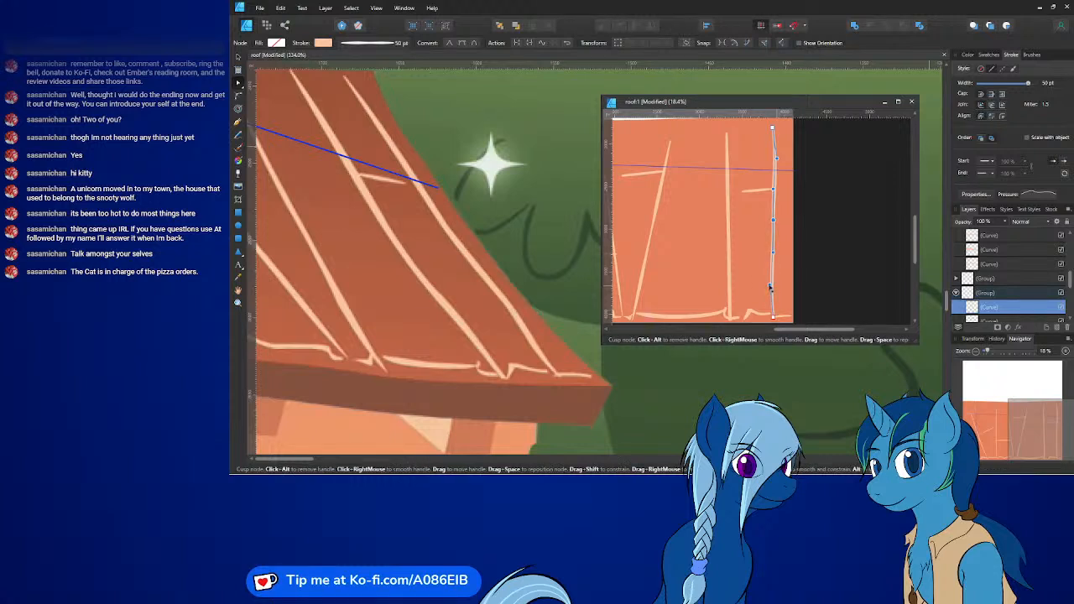
pyautogui.moveTo(770, 287); pyautogui.dragTo(768, 304)
pyautogui.moveTo(774, 252); pyautogui.dragTo(775, 278)
pyautogui.click(803, 264)
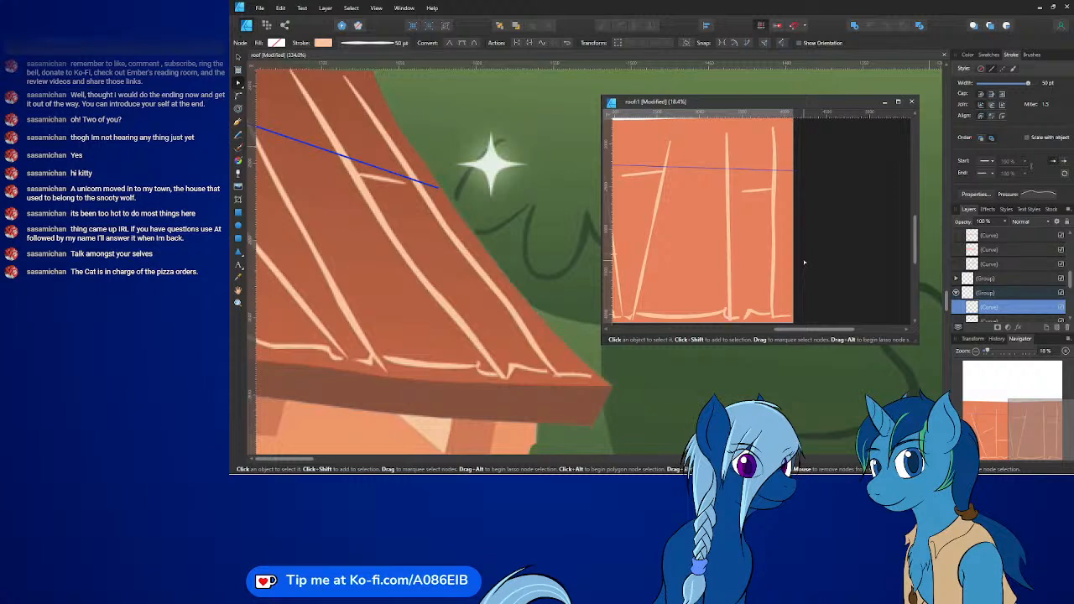
pyautogui.click(821, 265)
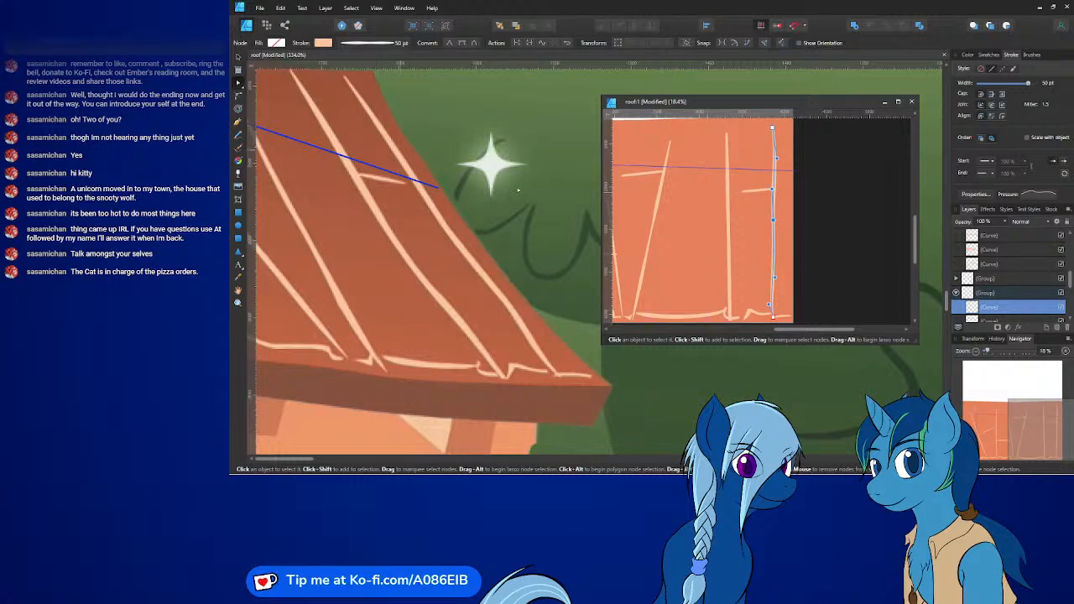
# - Curve the long plank line beside the rightmost one, adding a node near its middle and pulling it slightly down and left
pyautogui.click(728, 183)
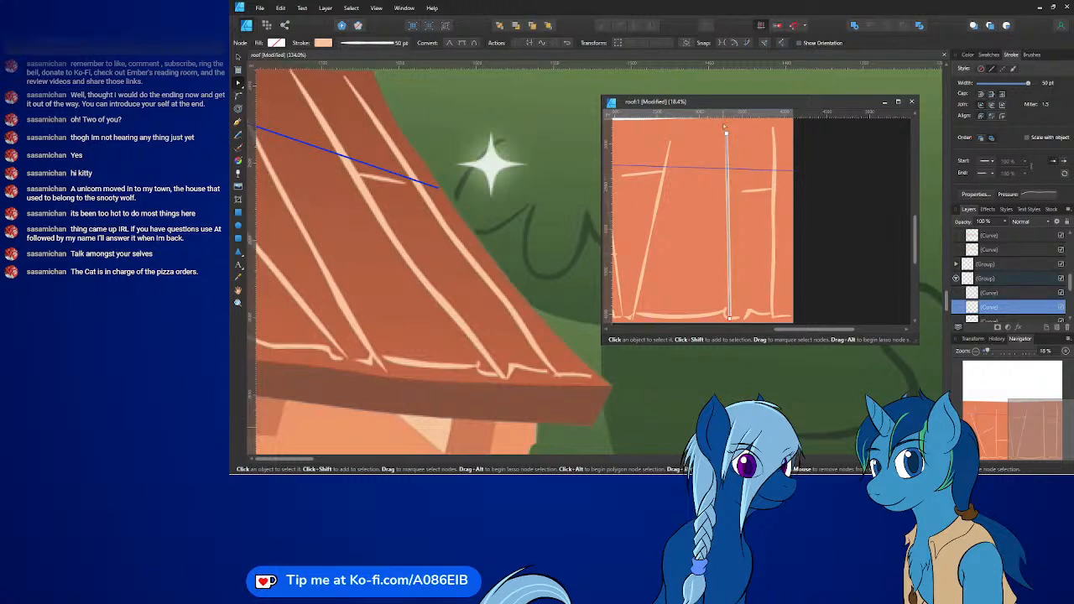
pyautogui.moveTo(714, 124); pyautogui.dragTo(773, 321)
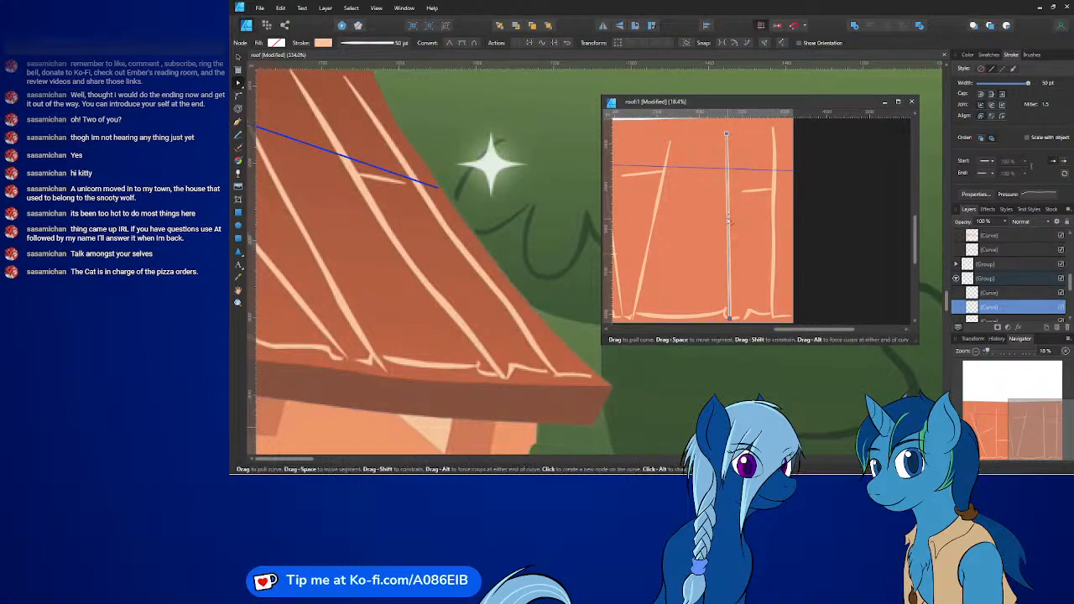
pyautogui.moveTo(730, 213); pyautogui.dragTo(725, 222)
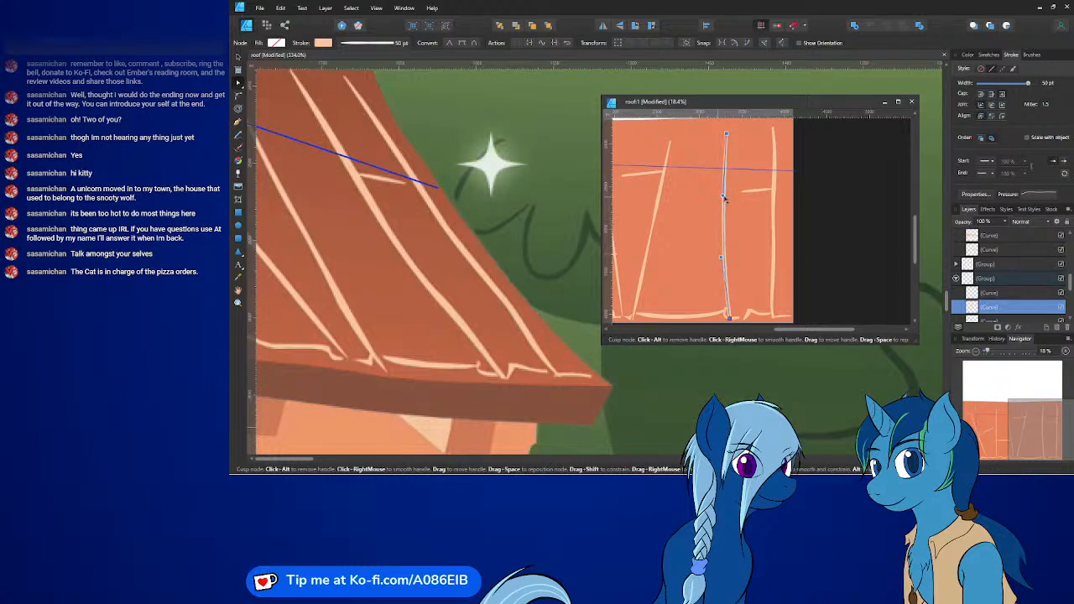
pyautogui.moveTo(724, 198); pyautogui.dragTo(726, 197)
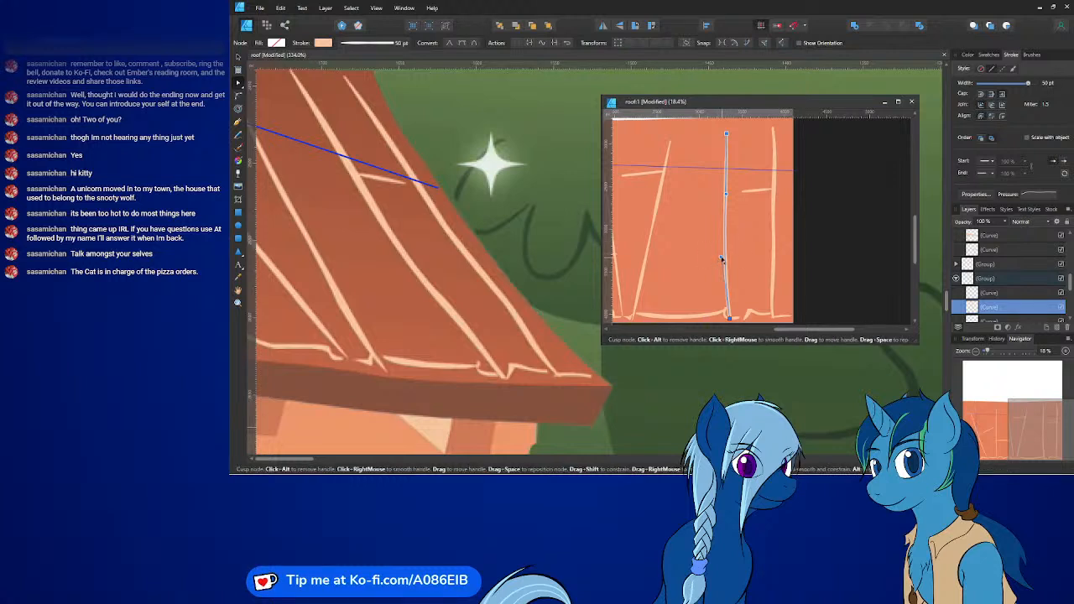
pyautogui.moveTo(722, 260); pyautogui.dragTo(729, 258)
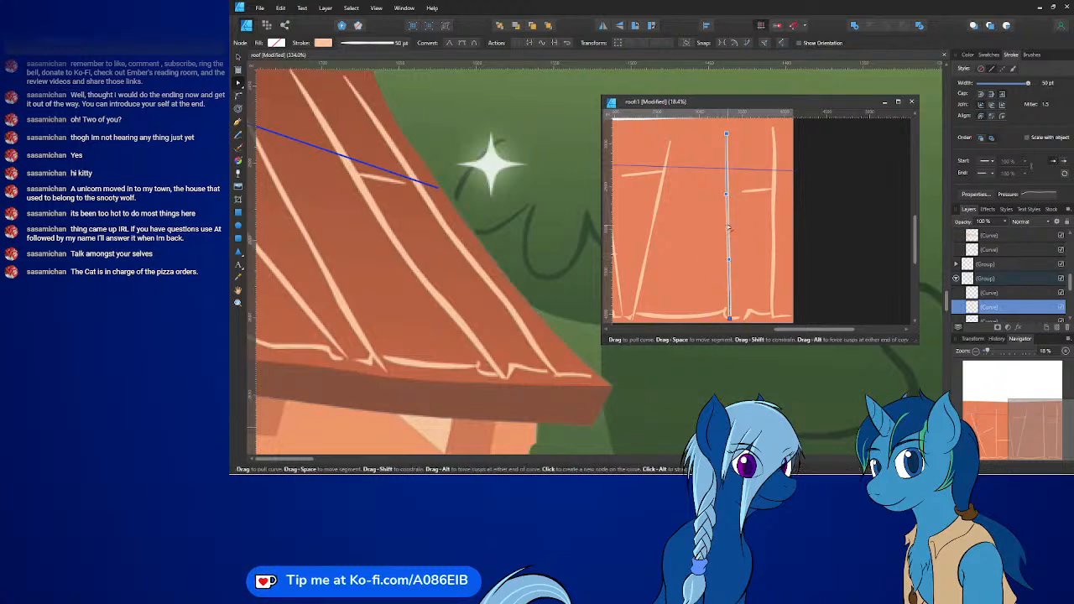
pyautogui.click(728, 226)
pyautogui.moveTo(728, 227); pyautogui.dragTo(724, 246)
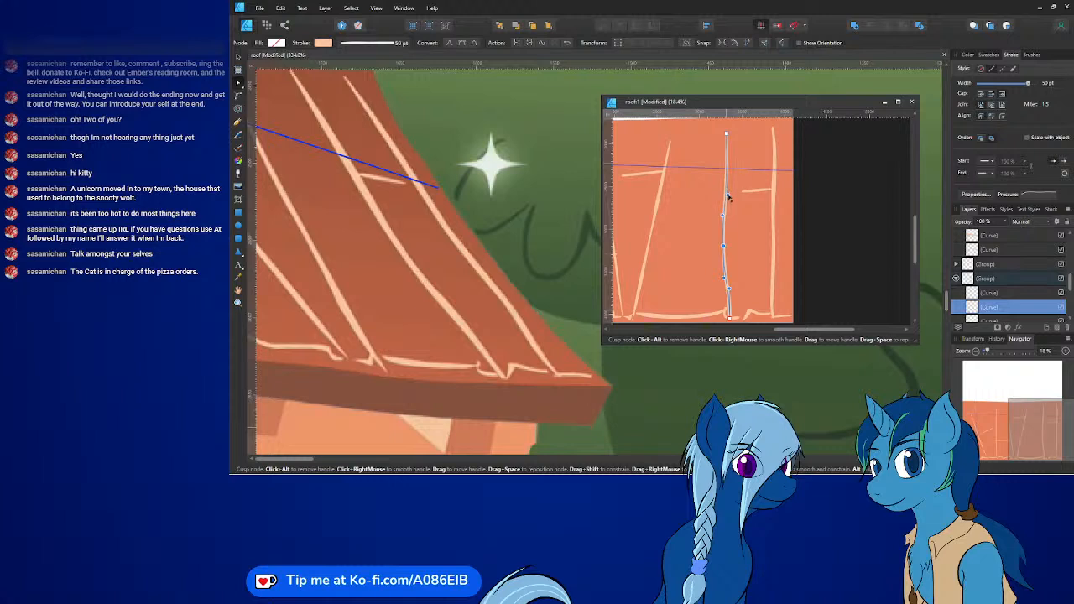
pyautogui.click(752, 237)
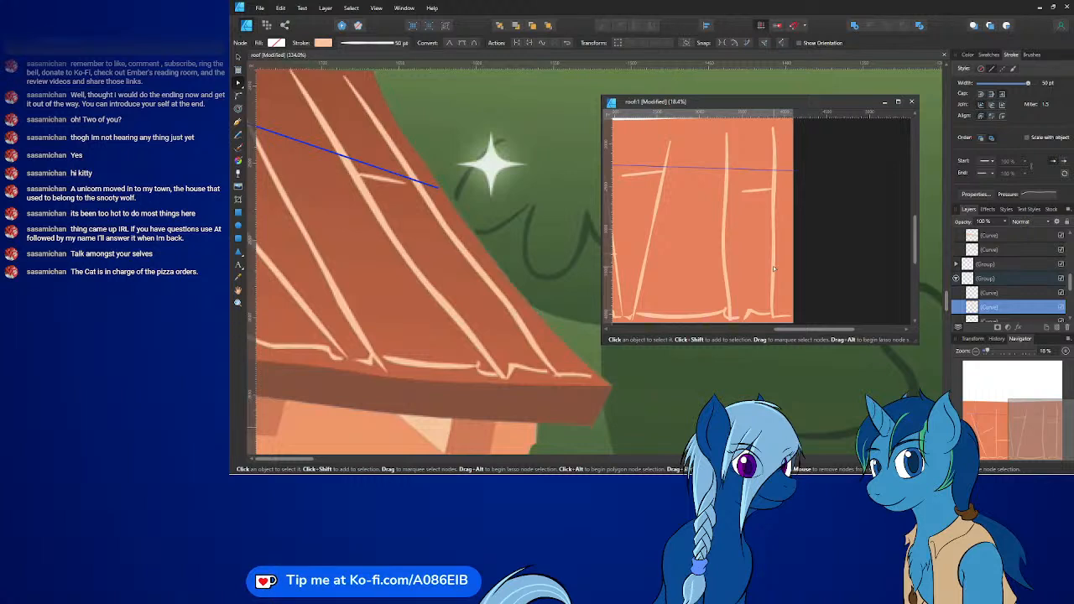
pyautogui.moveTo(774, 267); pyautogui.dragTo(774, 268, button='middle')
# - Save the roof document and export the whole document as a 4096 × 4096 px PNG
pyautogui.hotkey('ctrl', 's')
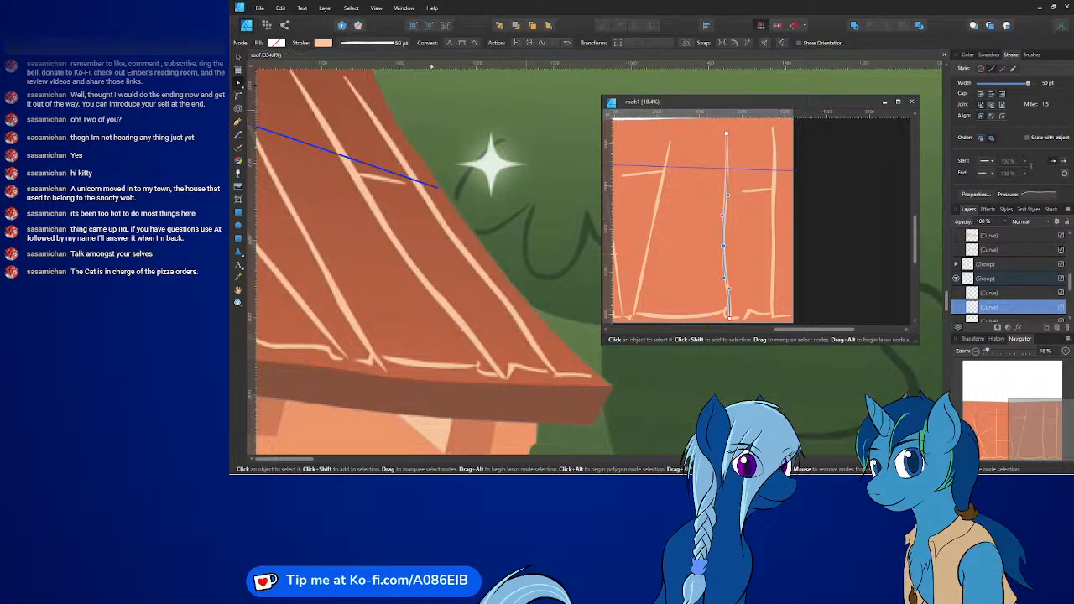
pyautogui.click(261, 7)
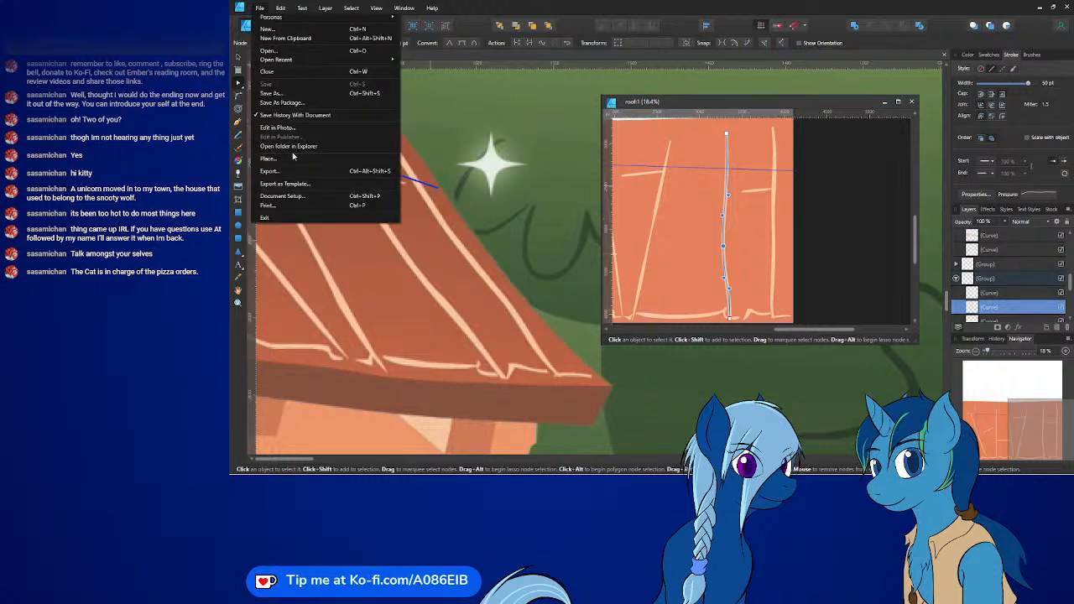
pyautogui.click(288, 173)
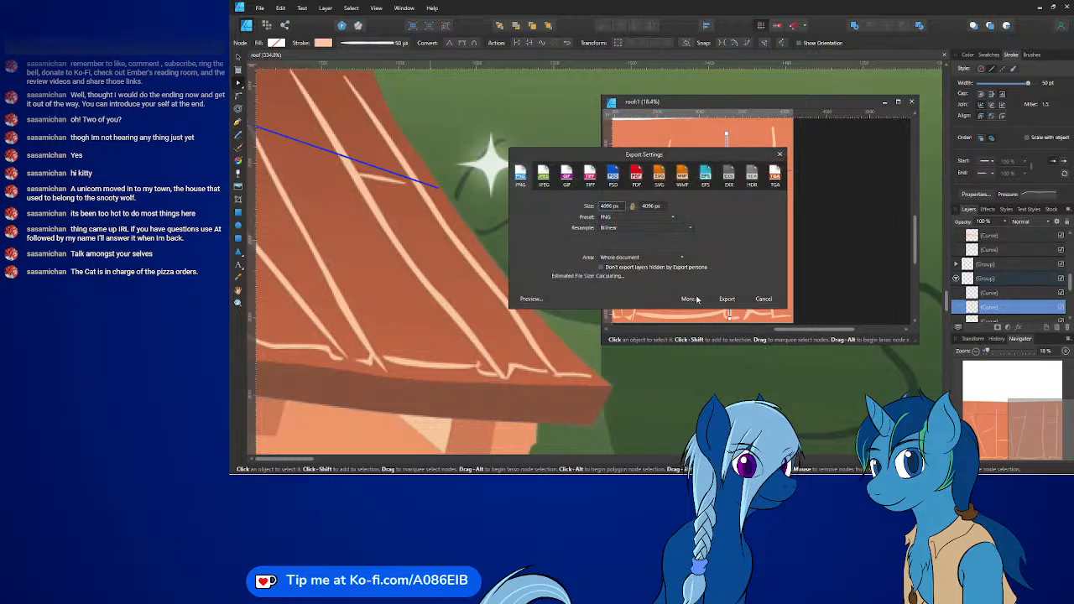
pyautogui.click(722, 299)
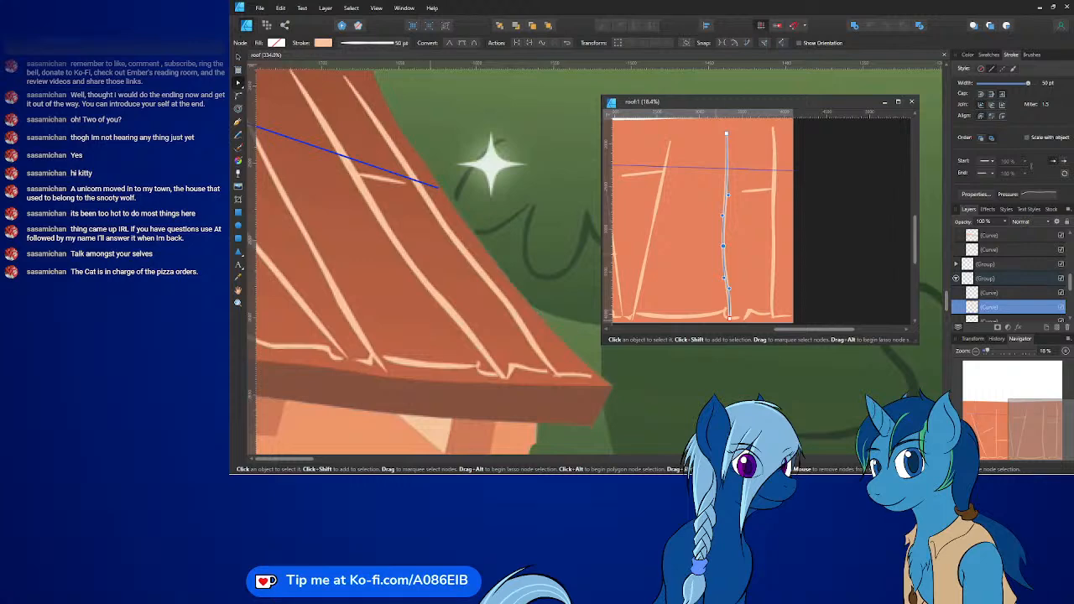
# - Switch to Blender to check the roof texture in the camera view, and return to Affinity Designer
pyautogui.hotkey('alt', 'Tab')
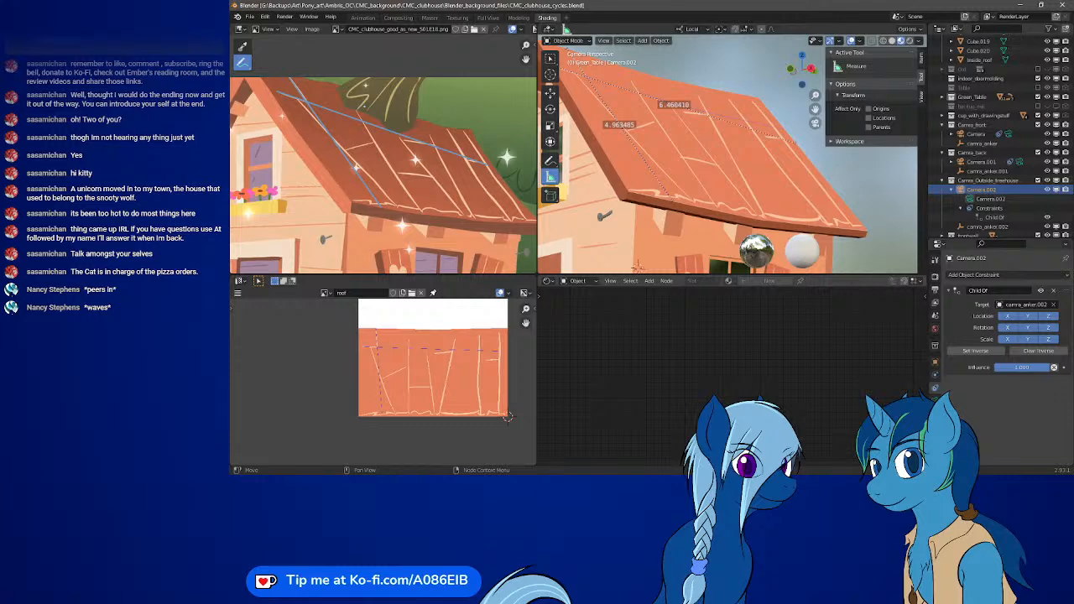
pyautogui.hotkey('alt', 'Tab')
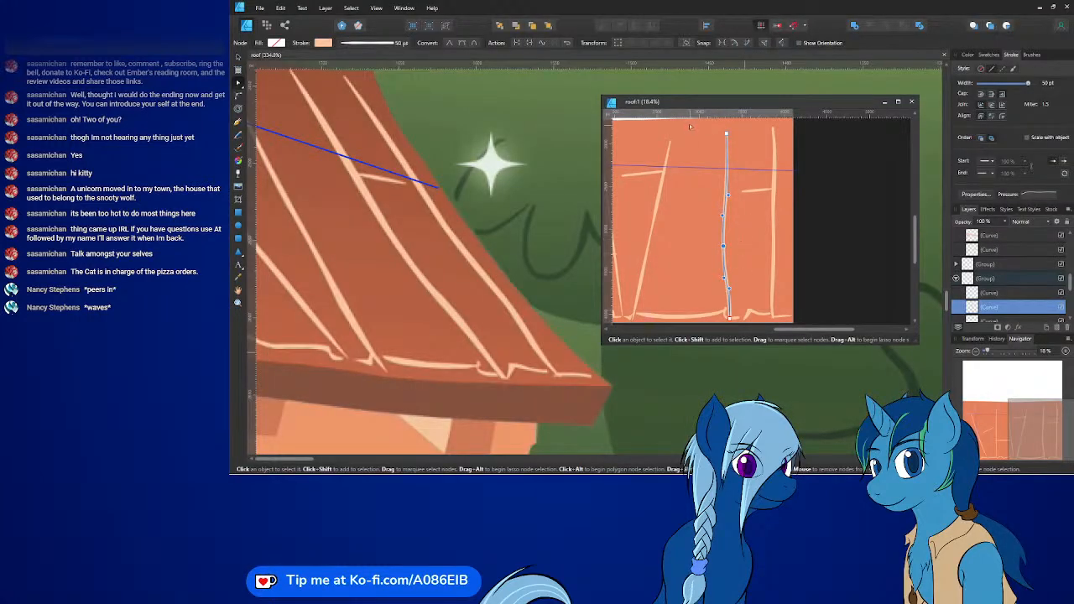
# - Enable transform mode for all nodes of the second plank line from the right and stretch its top end up near the roof's upper edge
pyautogui.moveTo(689, 123); pyautogui.dragTo(768, 329)
pyautogui.click(622, 44)
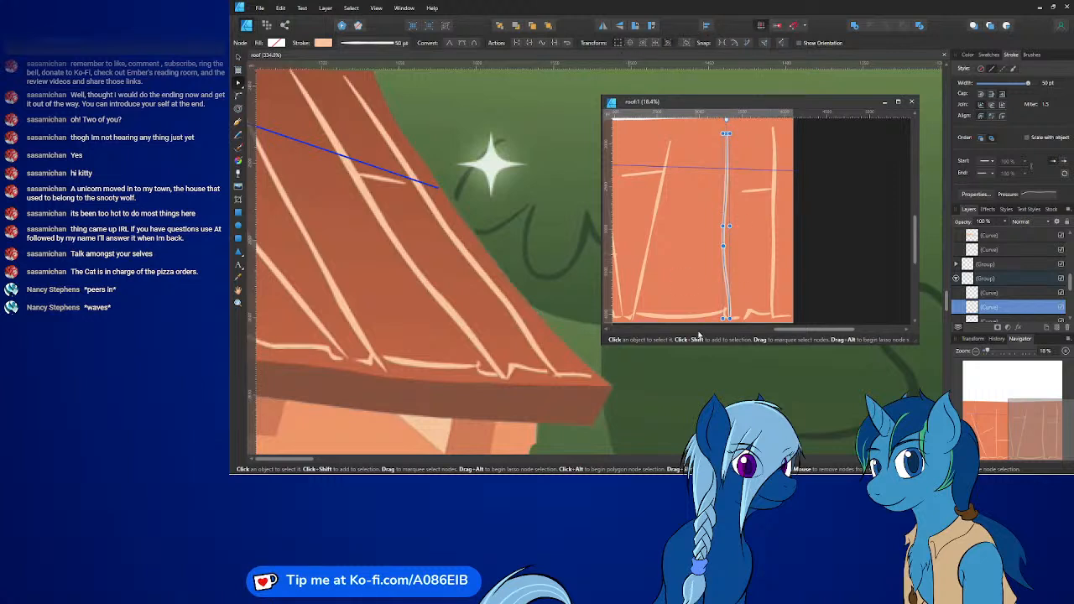
pyautogui.moveTo(777, 246); pyautogui.dragTo(795, 229, button='middle')
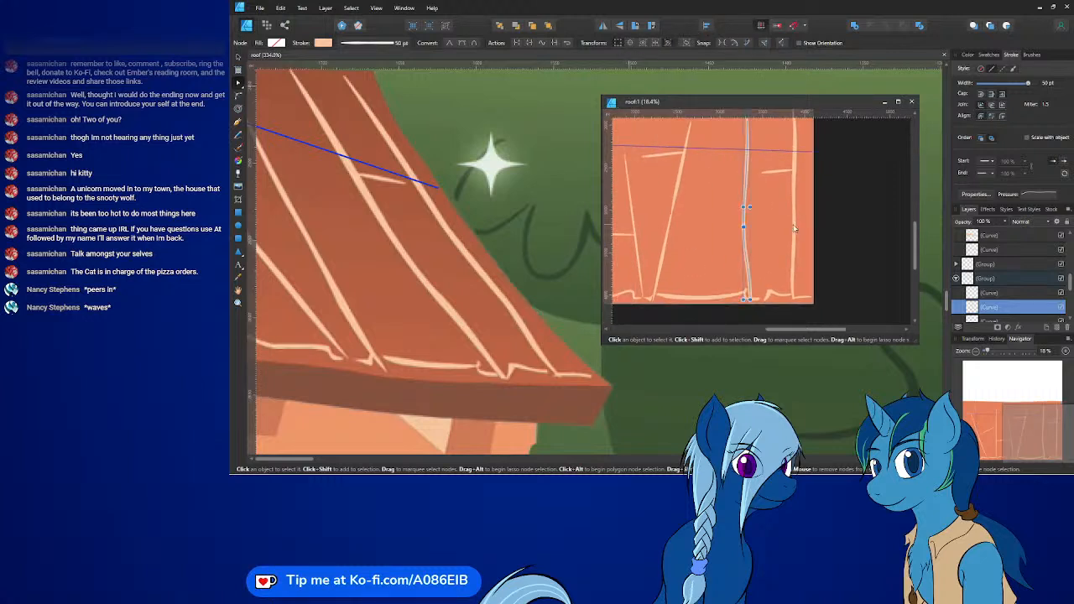
pyautogui.moveTo(375, 140); pyautogui.dragTo(397, 150, button='middle')
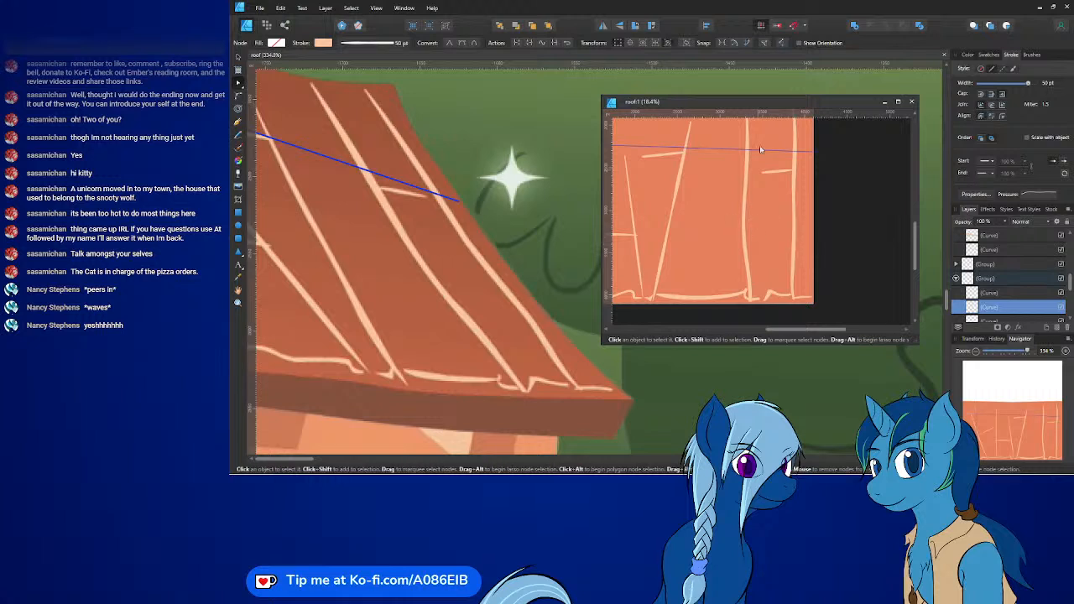
pyautogui.moveTo(747, 116); pyautogui.dragTo(747, 299)
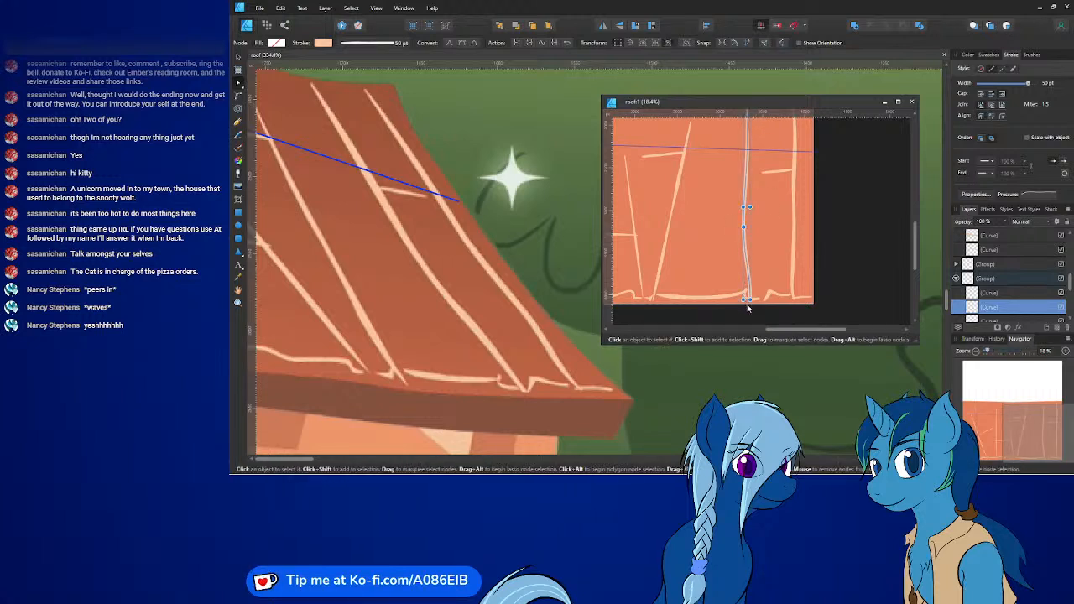
pyautogui.keyDown('ctrl'); pyautogui.scroll(2, 748, 309); pyautogui.keyUp('ctrl')
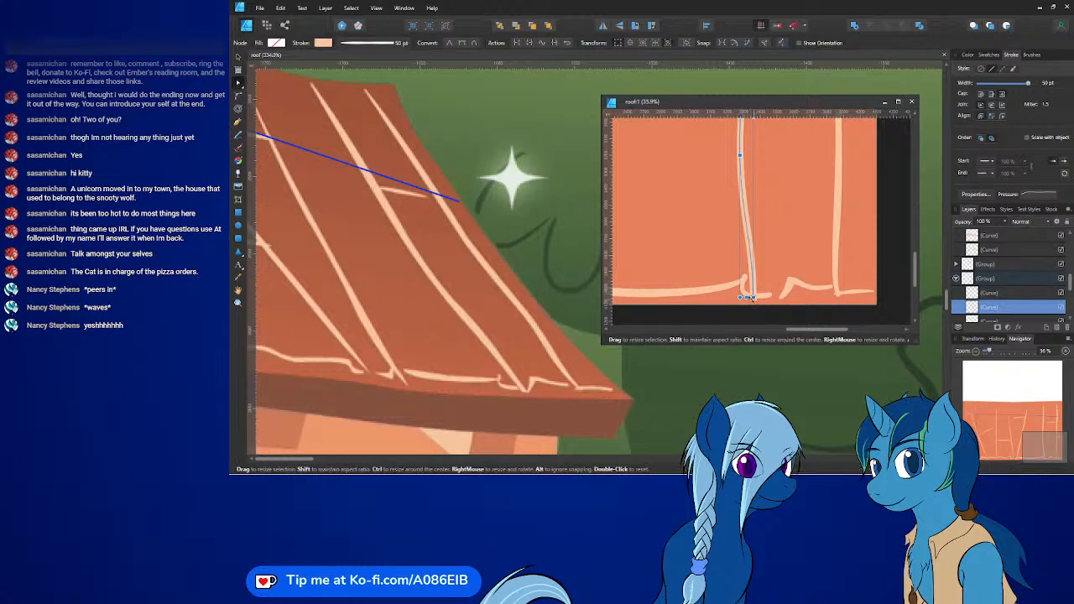
pyautogui.scroll(5, 785, 147)
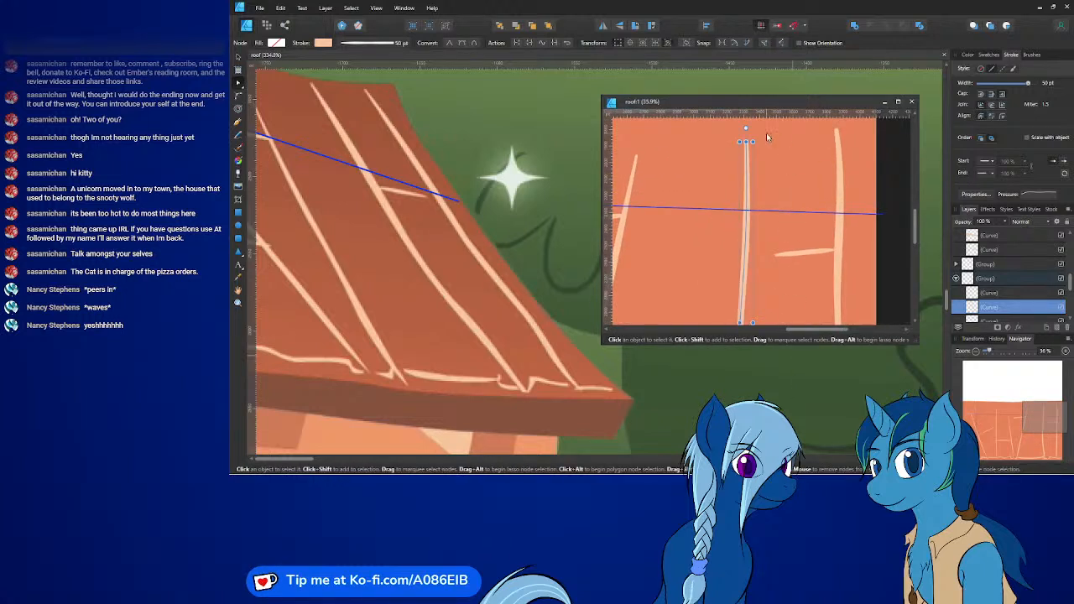
pyautogui.scroll(3, 770, 139)
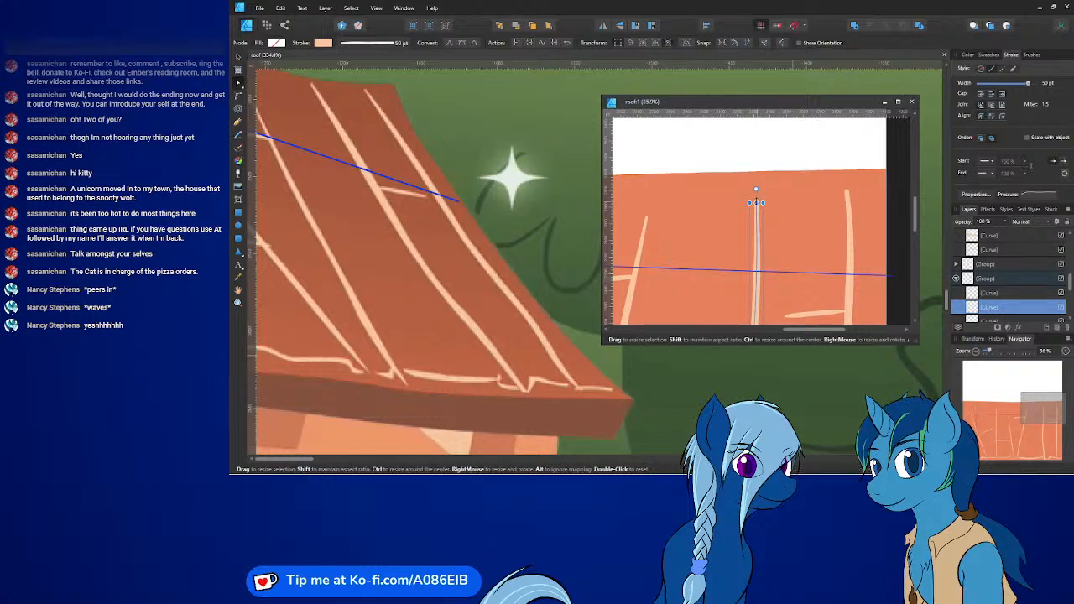
pyautogui.moveTo(756, 191)
pyautogui.mouseDown()
pyautogui.moveTo(751, 198)
pyautogui.moveTo(751, 178)
pyautogui.mouseUp()
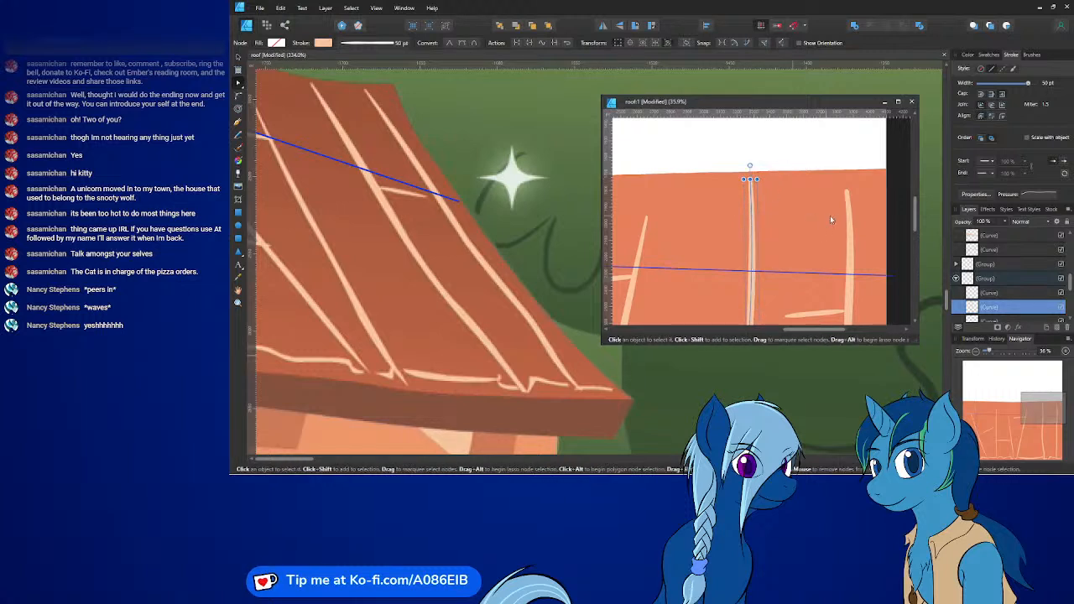
# - Select all nodes of the rightmost plank line and stretch its top end up close to the roof's upper edge
pyautogui.doubleClick(847, 198)
pyautogui.keyDown('ctrl'); pyautogui.scroll(-5, 836, 180); pyautogui.keyUp('ctrl')
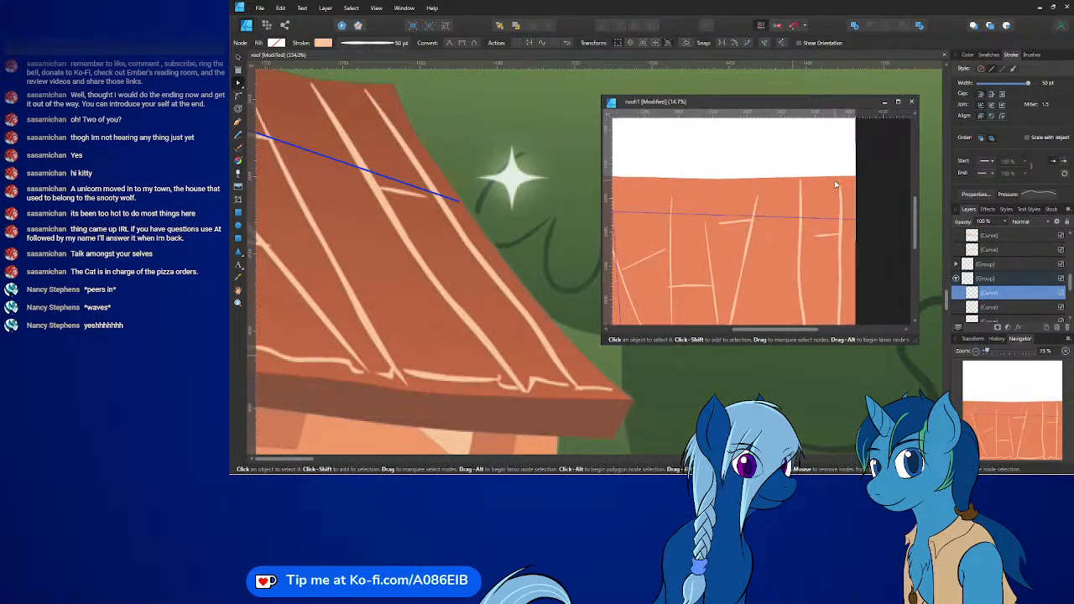
pyautogui.moveTo(827, 174); pyautogui.dragTo(861, 313)
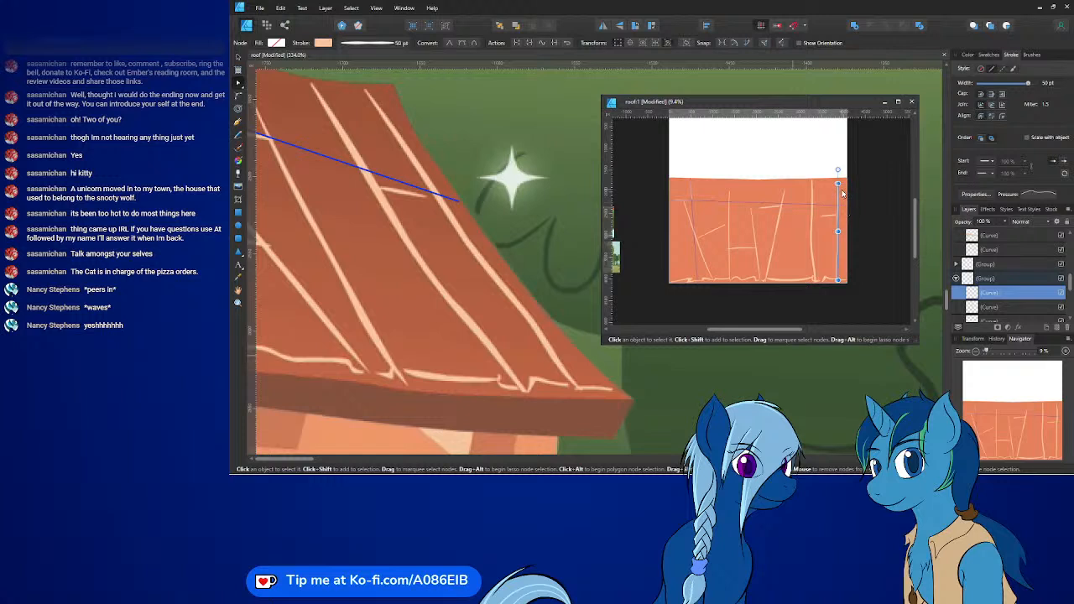
pyautogui.keyDown('ctrl'); pyautogui.scroll(6, 842, 192); pyautogui.keyUp('ctrl')
pyautogui.moveTo(829, 168); pyautogui.dragTo(876, 297, button='middle')
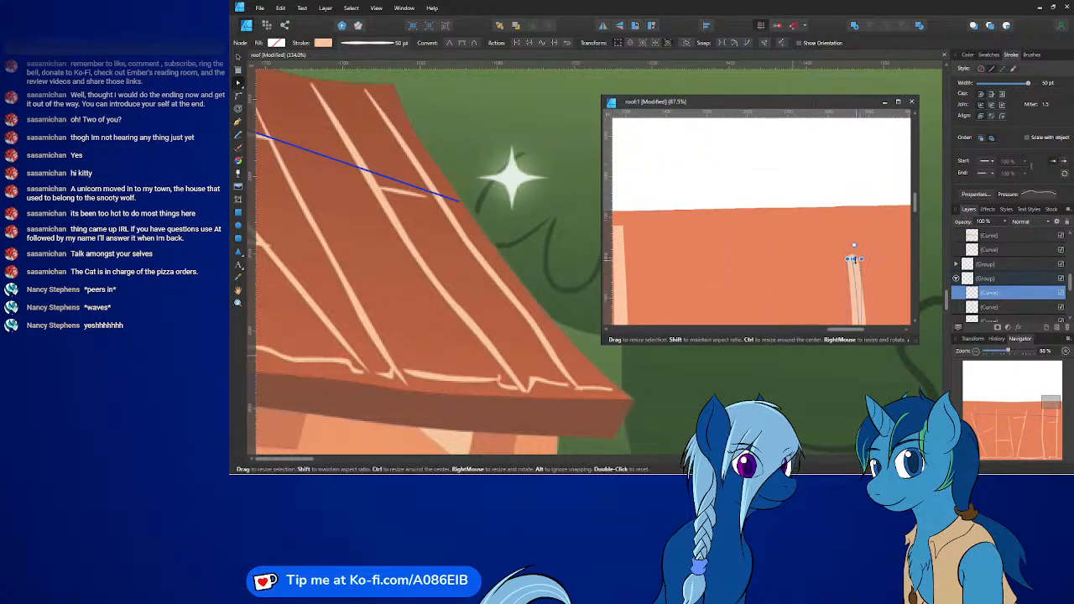
pyautogui.moveTo(855, 256); pyautogui.dragTo(853, 217)
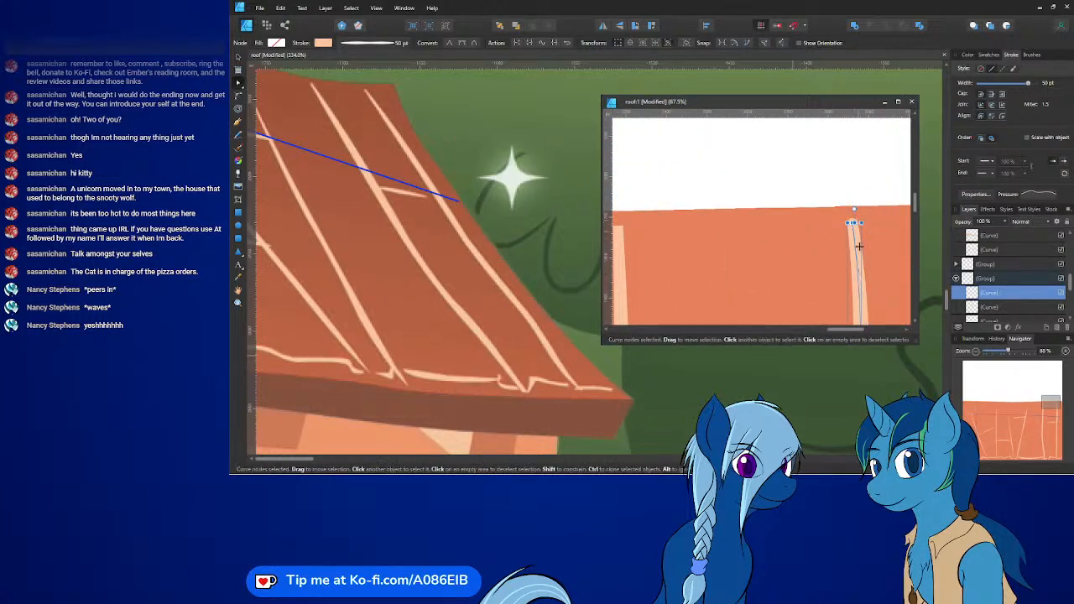
# - Select all nodes of the second plank line from the right and nudge the whole line slightly to the right
pyautogui.keyDown('ctrl'); pyautogui.scroll(-5, 748, 283); pyautogui.keyUp('ctrl')
pyautogui.moveTo(749, 284); pyautogui.dragTo(795, 226, button='middle')
pyautogui.keyDown('ctrl'); pyautogui.scroll(-1, 783, 225); pyautogui.keyUp('ctrl')
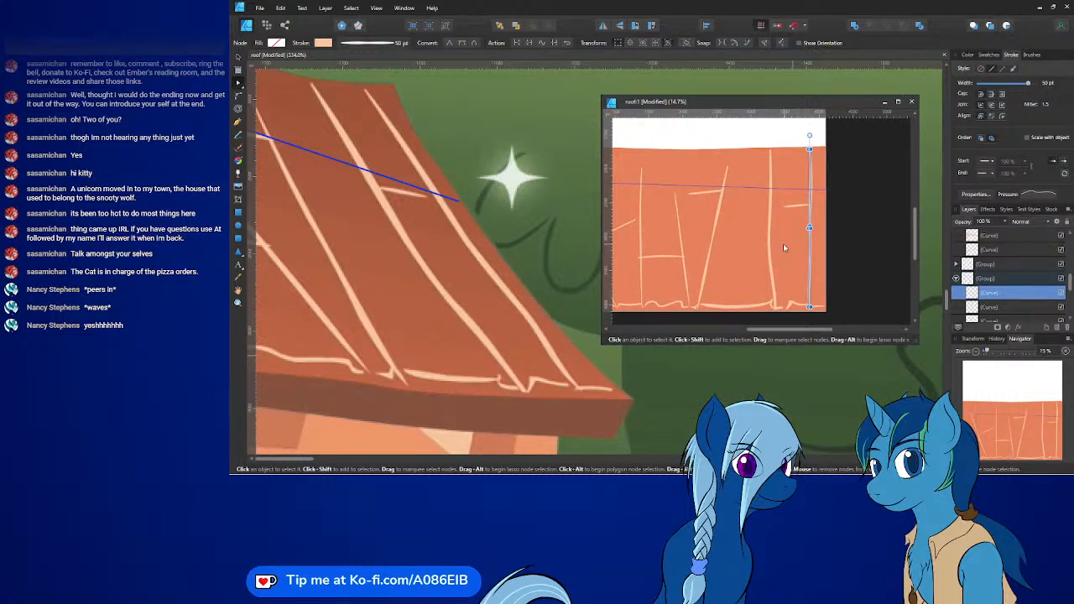
pyautogui.click(770, 219)
pyautogui.click(770, 227)
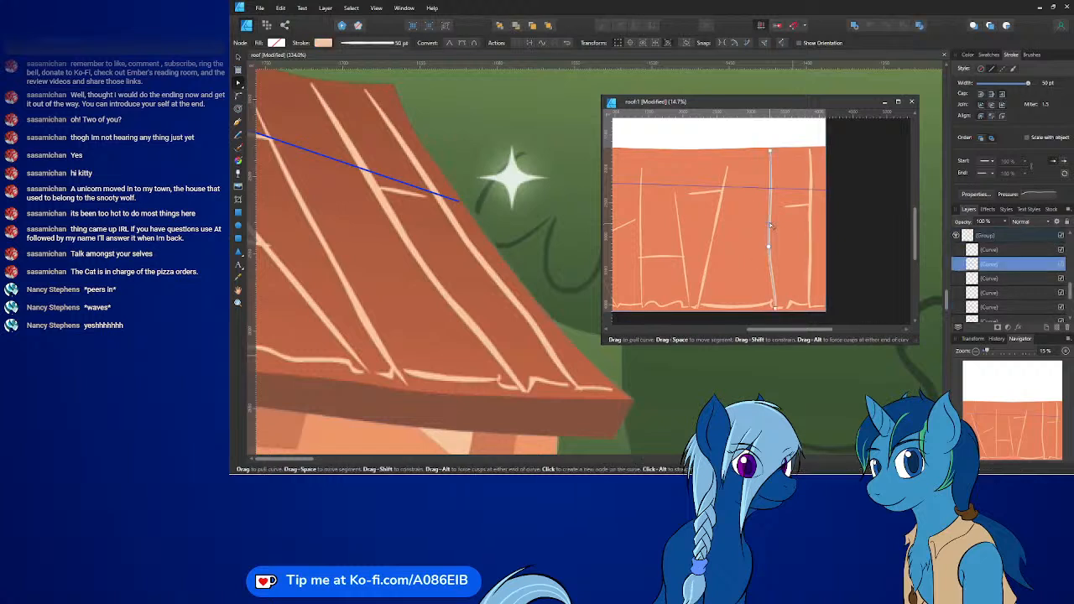
pyautogui.moveTo(756, 141); pyautogui.dragTo(819, 321)
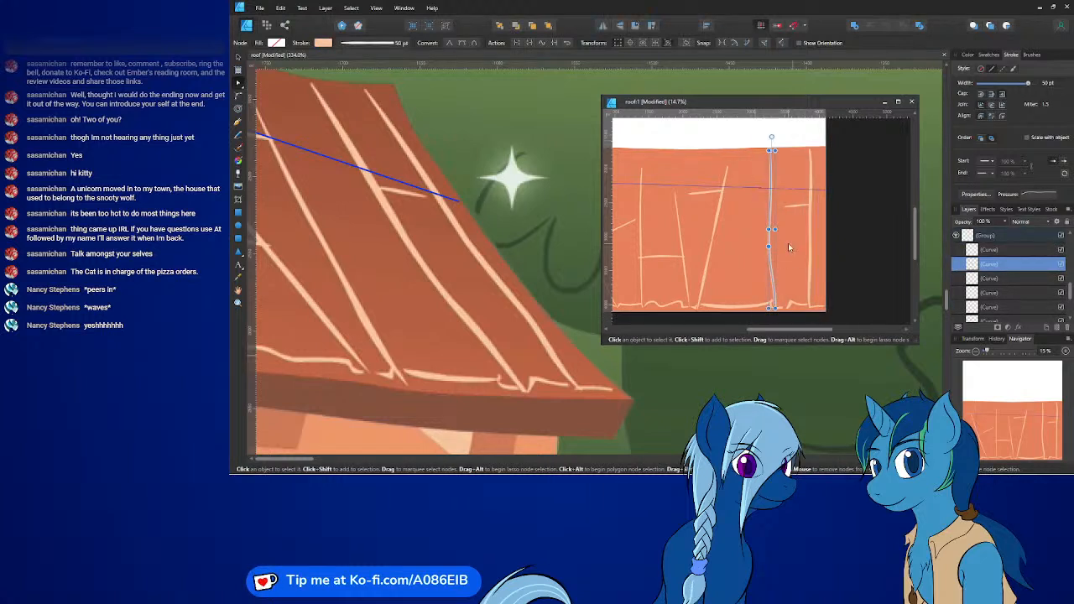
pyautogui.press('Right')
pyautogui.press('Right')
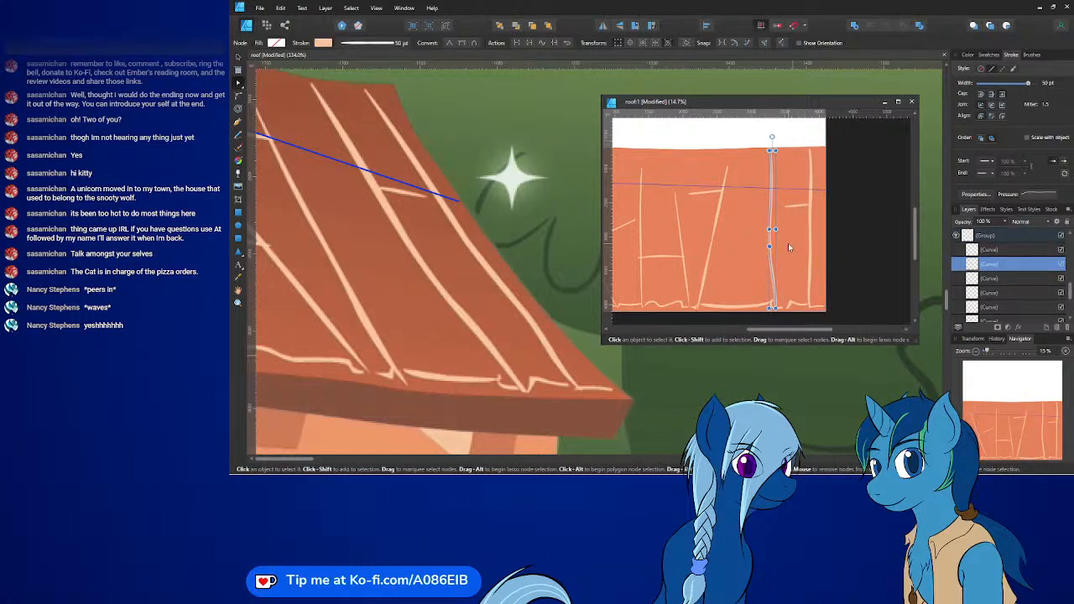
pyautogui.press('Right')
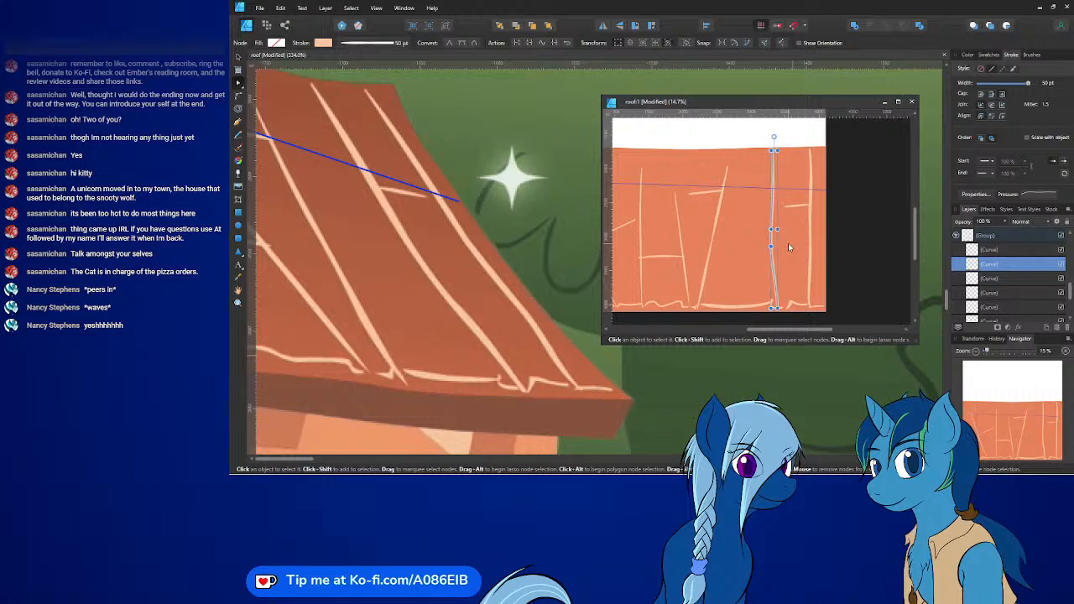
pyautogui.press('Right')
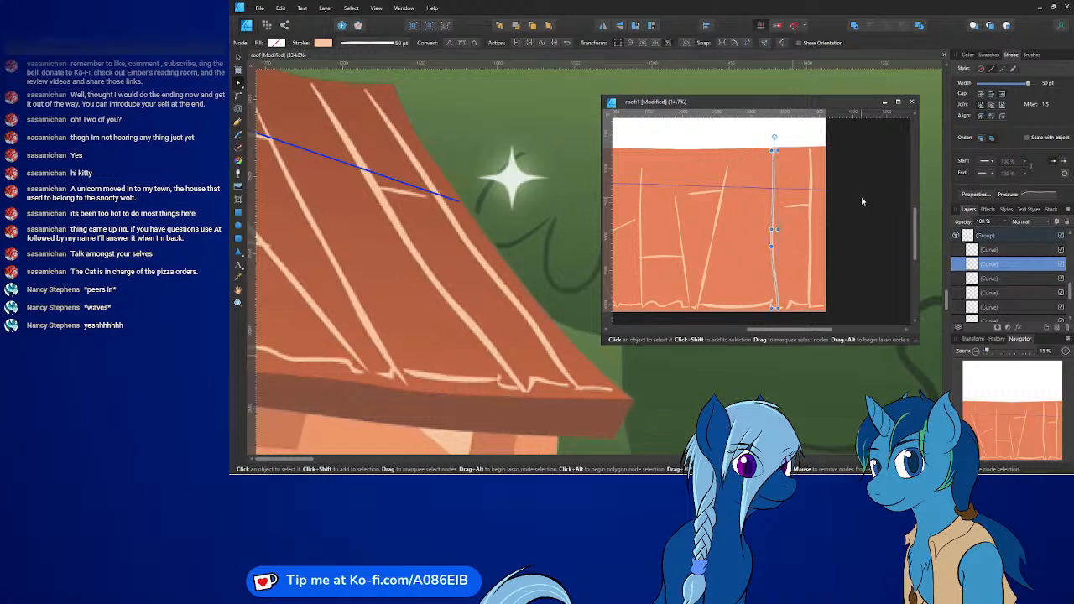
# - Save the document, export it whole as a 4096 × 4096 px PNG, and check the roof texture in Blender before returning to Affinity Designer
pyautogui.hotkey('ctrl', 's')
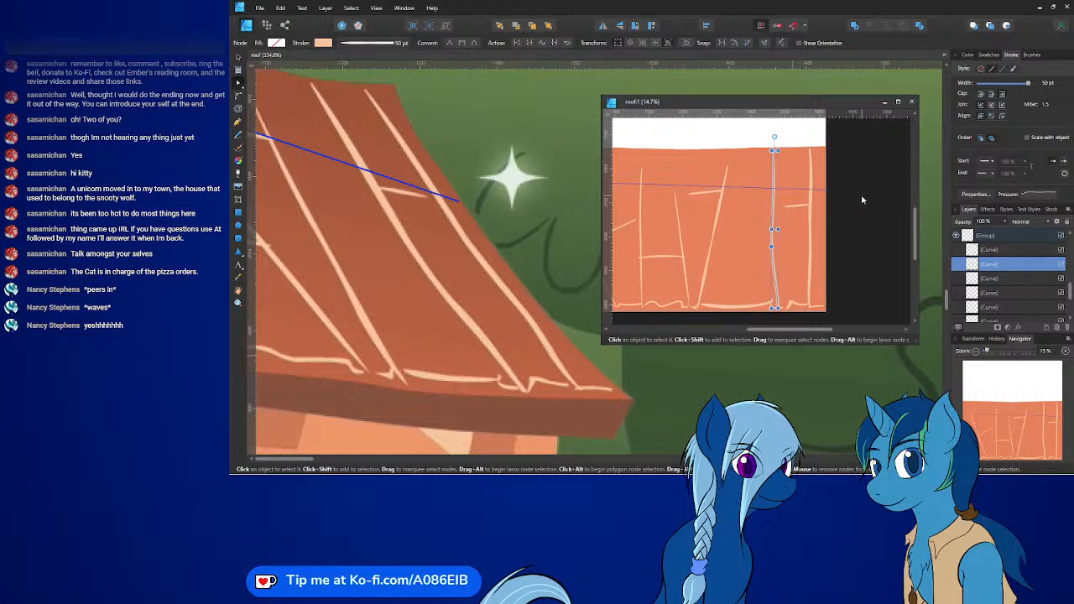
pyautogui.click(260, 8)
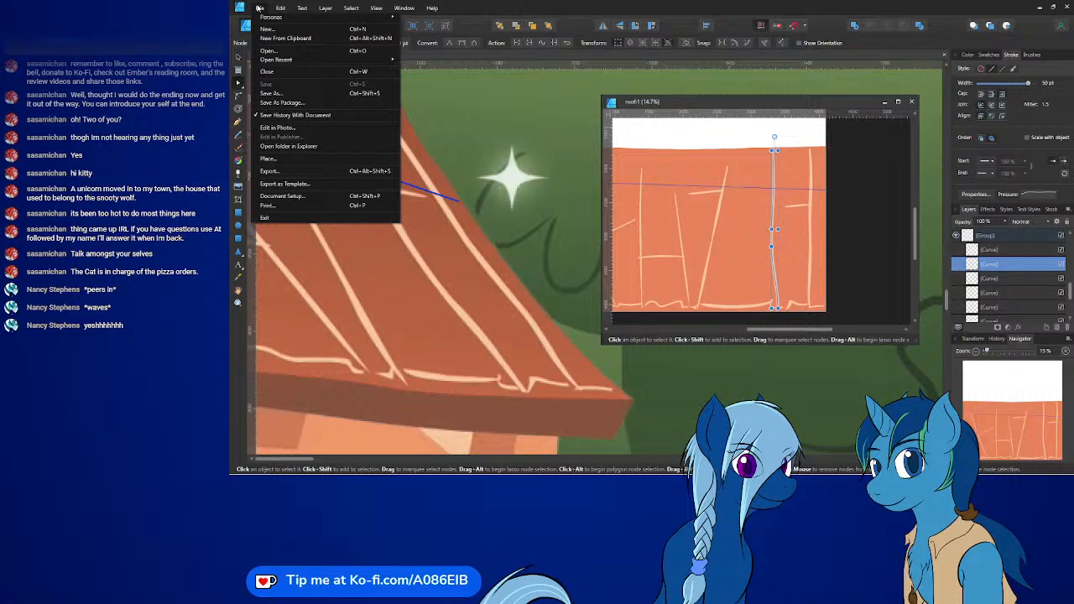
pyautogui.click(292, 171)
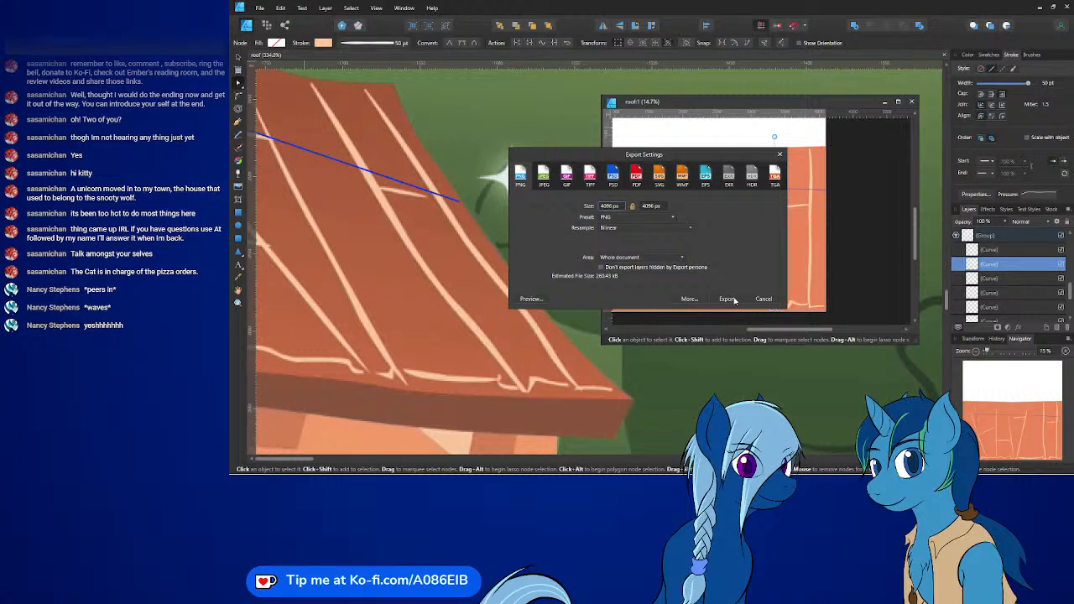
pyautogui.click(726, 299)
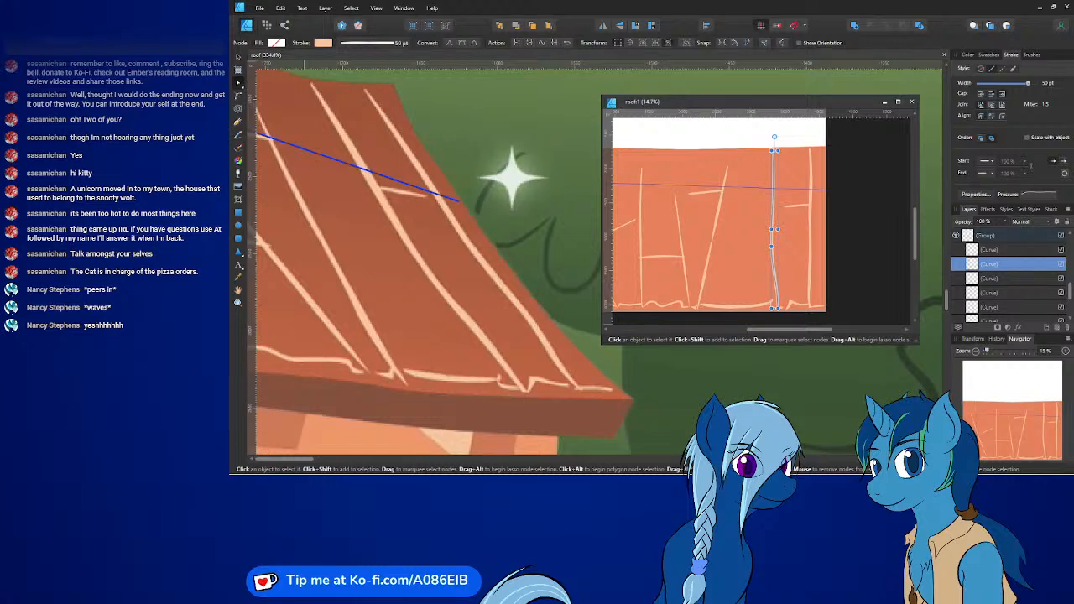
pyautogui.hotkey('alt', 'Tab')
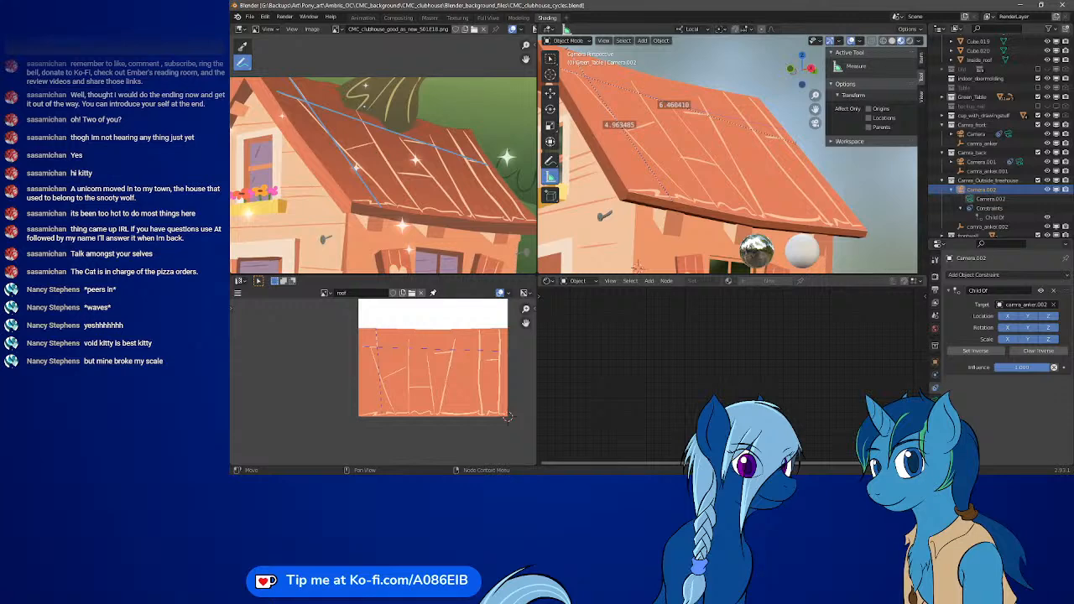
pyautogui.hotkey('alt', 'Tab')
# - Tilt the second plank line from the right so its top end leans toward the rightmost line
pyautogui.scroll(4, 786, 153)
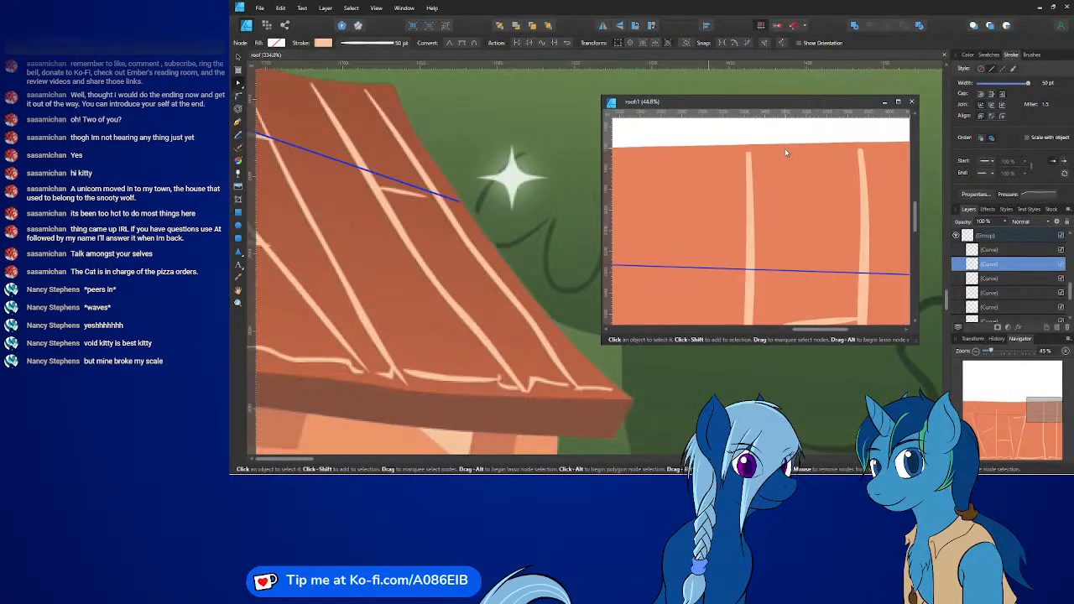
pyautogui.scroll(1, 787, 152)
pyautogui.click(744, 153)
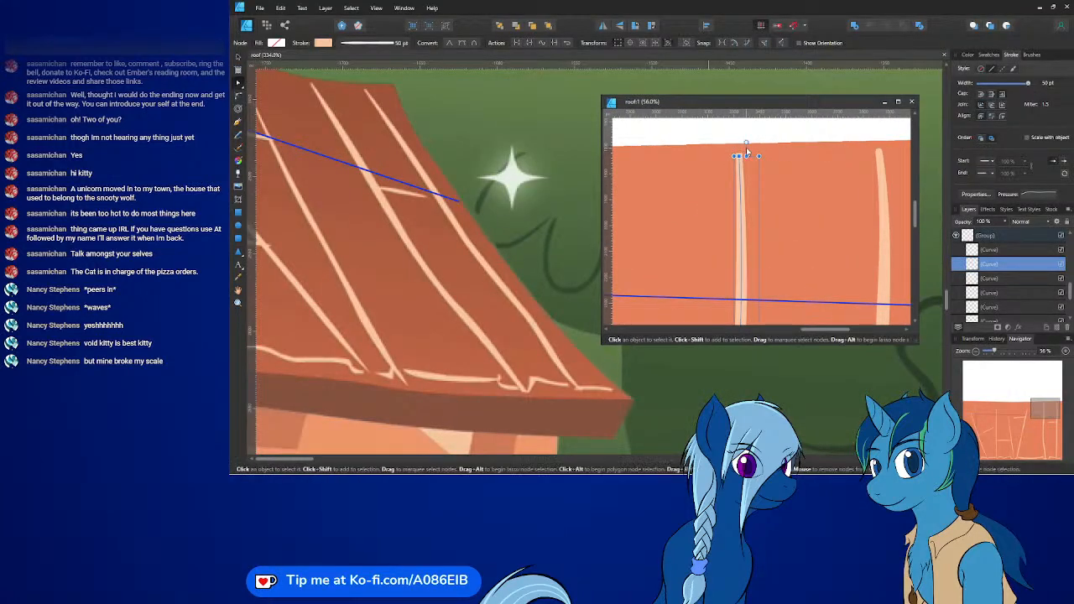
pyautogui.moveTo(747, 152); pyautogui.dragTo(776, 149)
pyautogui.scroll(-7, 851, 193)
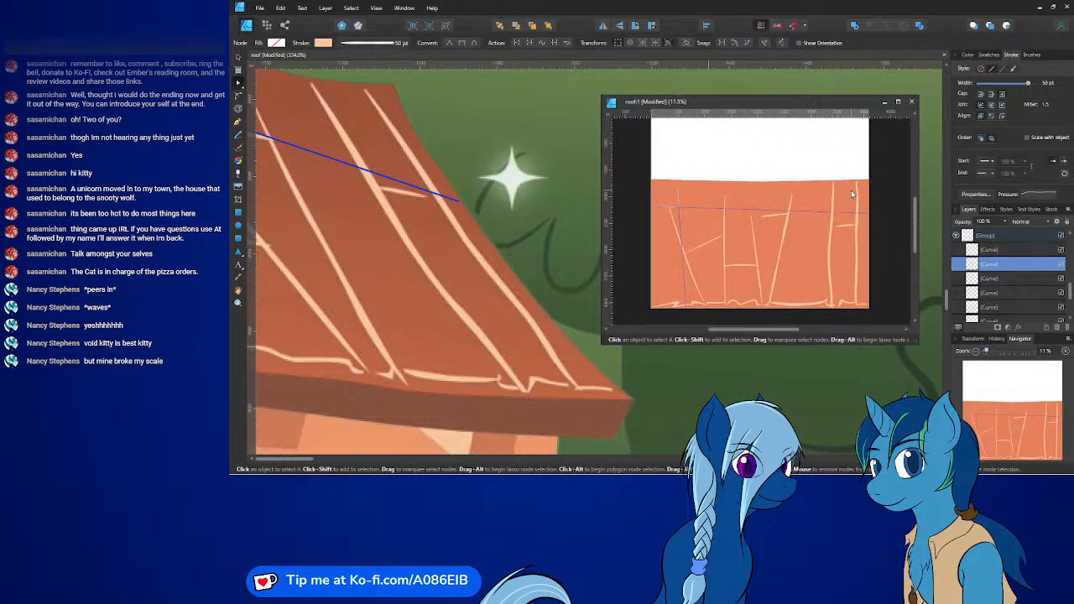
pyautogui.moveTo(855, 258); pyautogui.dragTo(762, 249, button='middle')
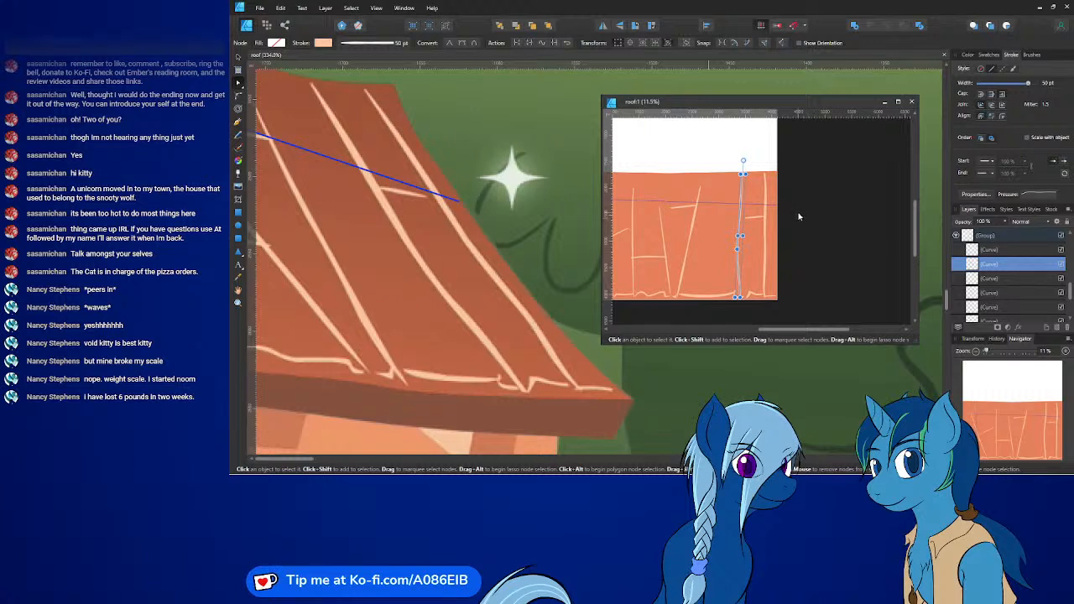
# - Export the updated roof as a PNG again and compare it with the reference in Blender, returning to Affinity Designer
pyautogui.click(260, 7)
pyautogui.click(289, 171)
pyautogui.click(727, 300)
pyautogui.hotkey('alt', 'Tab')
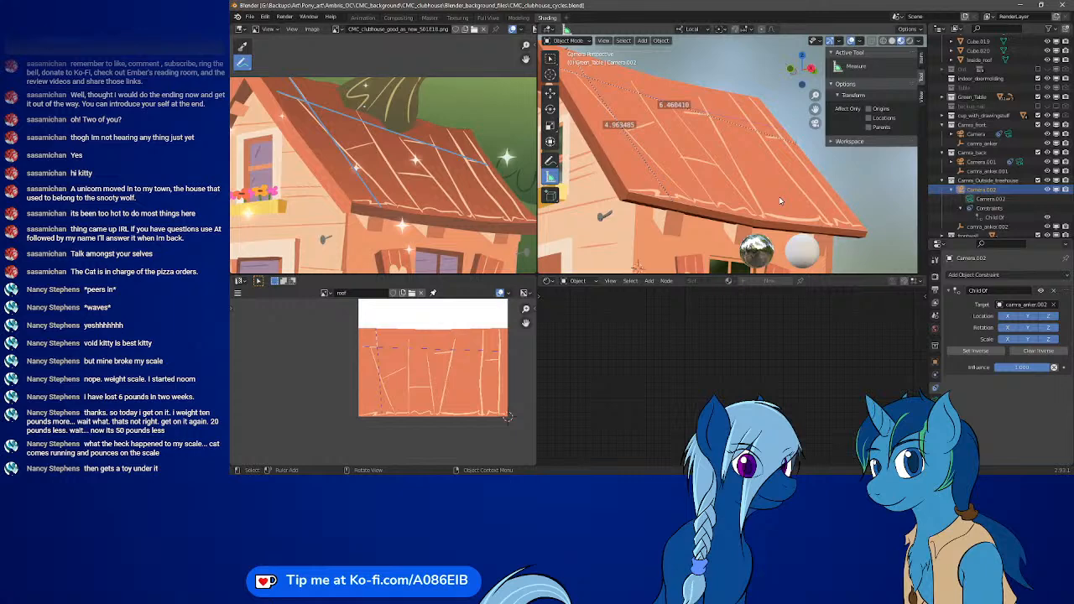
pyautogui.hotkey('alt', 'Tab')
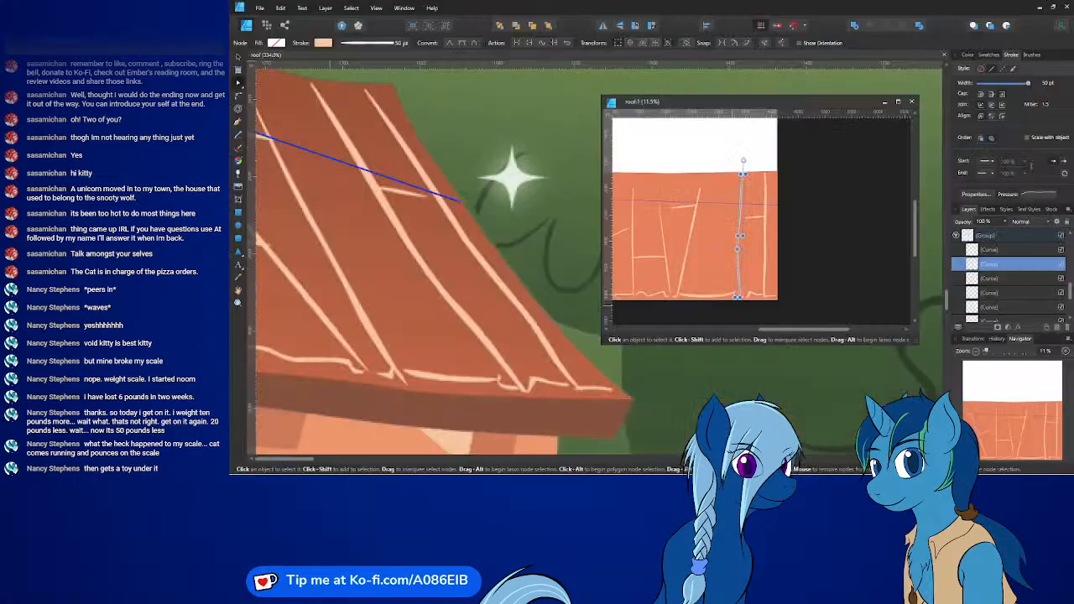
# - Select the nodes of the long bottom-edge curve and its adjoining hook, and shrink them horizontally to end at the second plank line from the right
pyautogui.keyDown('ctrl'); pyautogui.scroll(4, 763, 300); pyautogui.keyUp('ctrl')
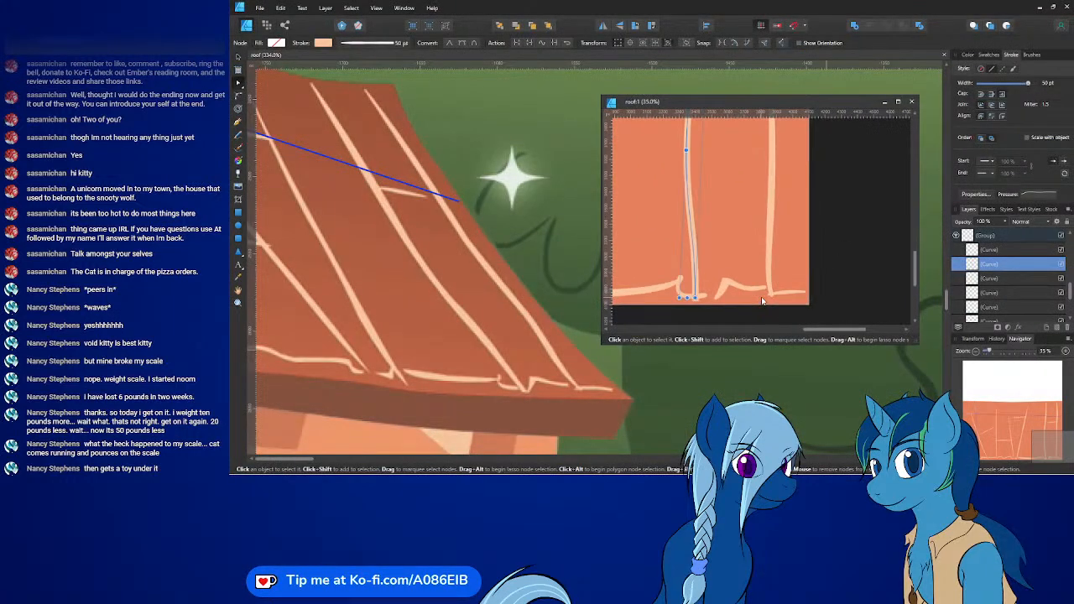
pyautogui.moveTo(737, 296); pyautogui.dragTo(889, 272, button='middle')
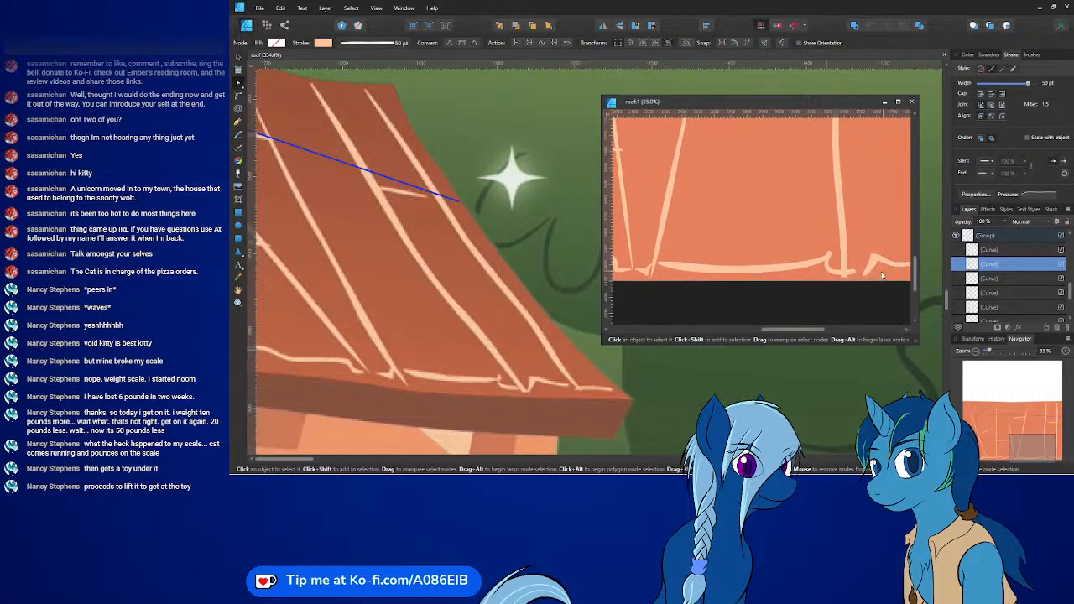
pyautogui.click(795, 268)
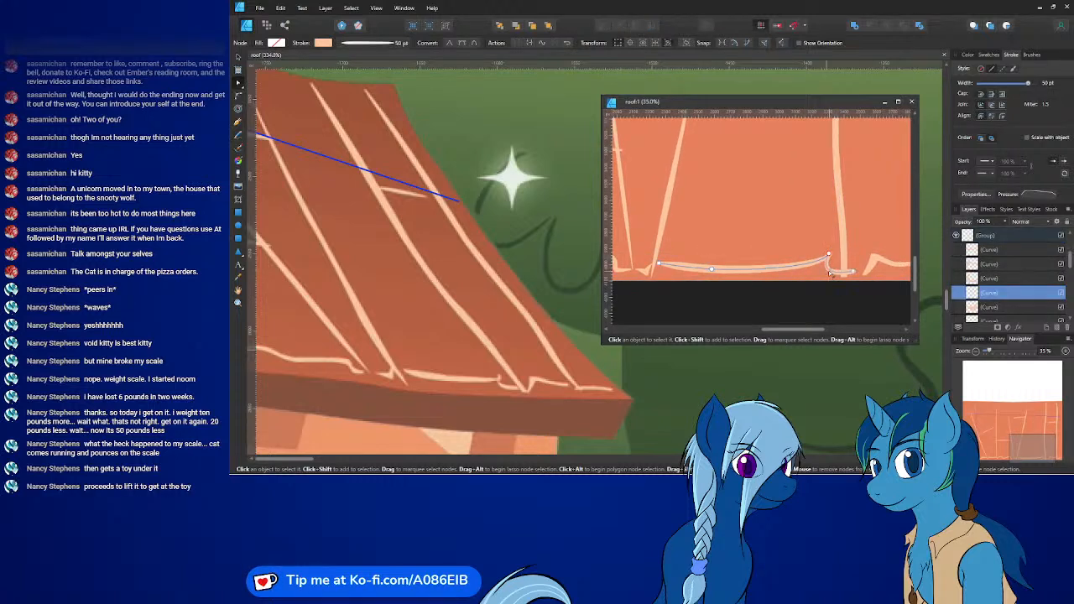
pyautogui.keyDown('shift'); pyautogui.click(830, 269); pyautogui.keyUp('shift')
pyautogui.press('v')
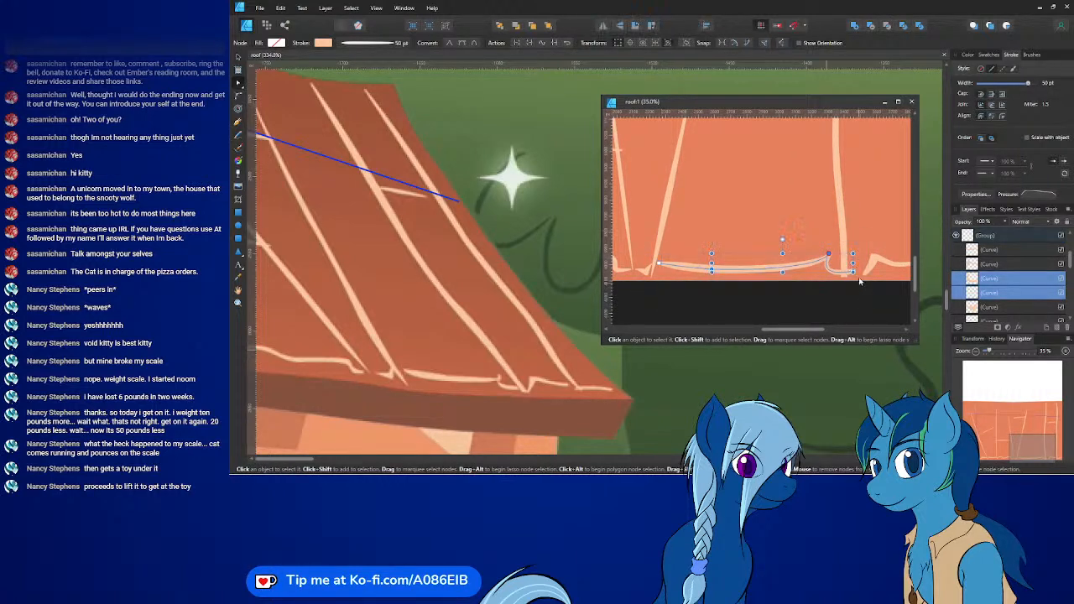
pyautogui.moveTo(853, 262); pyautogui.dragTo(840, 265)
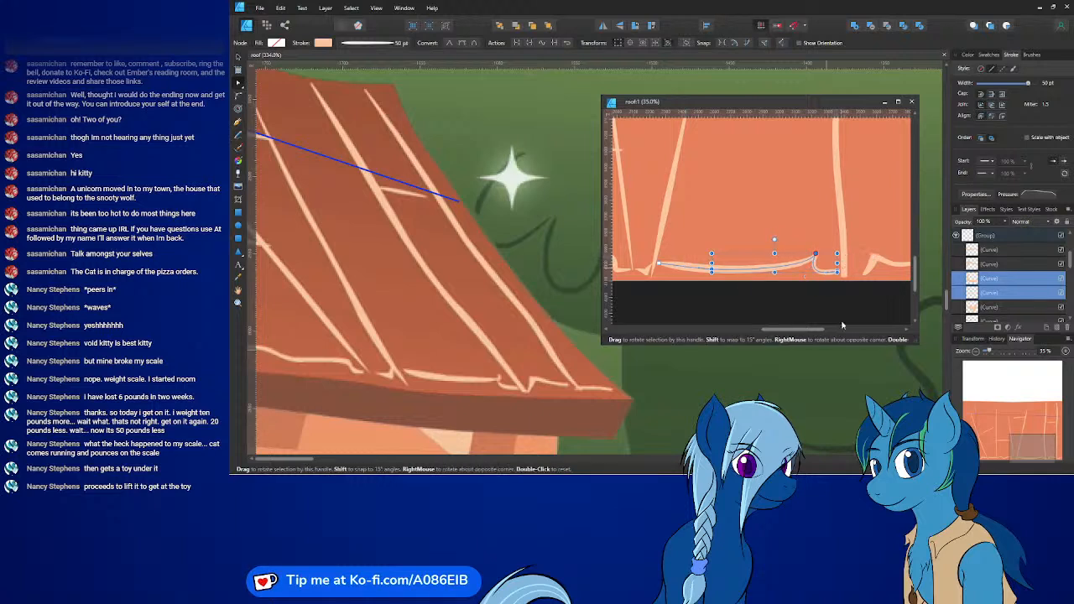
# - Stretch the jagged bottom-edge piece between the two rightmost plank lines leftward toward the second plank line, and deselect it
pyautogui.moveTo(866, 290); pyautogui.dragTo(811, 292, button='middle')
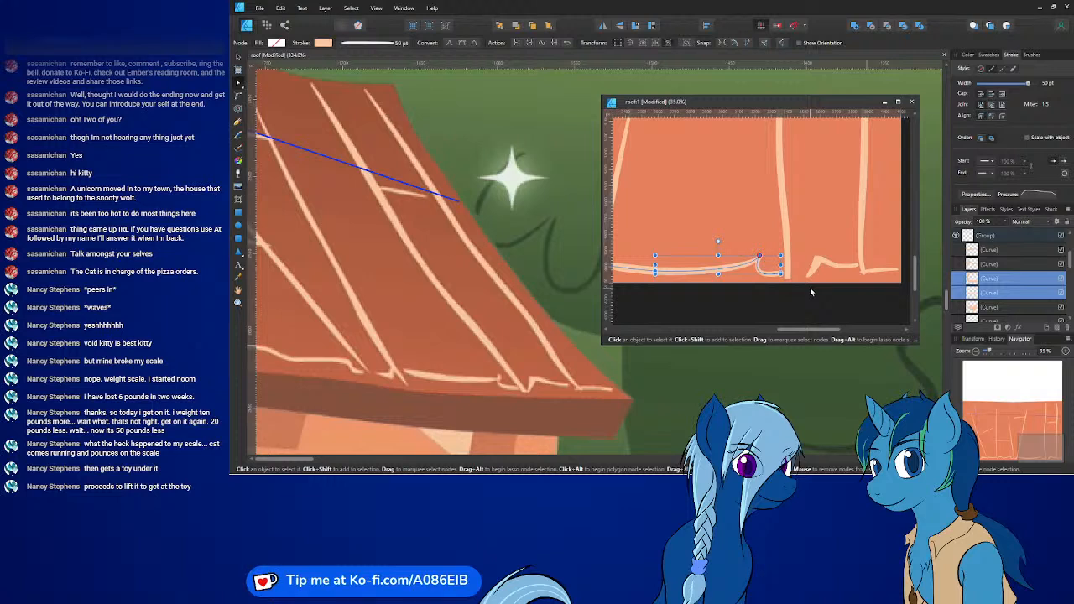
pyautogui.moveTo(811, 292); pyautogui.dragTo(792, 291, button='middle')
pyautogui.click(800, 265)
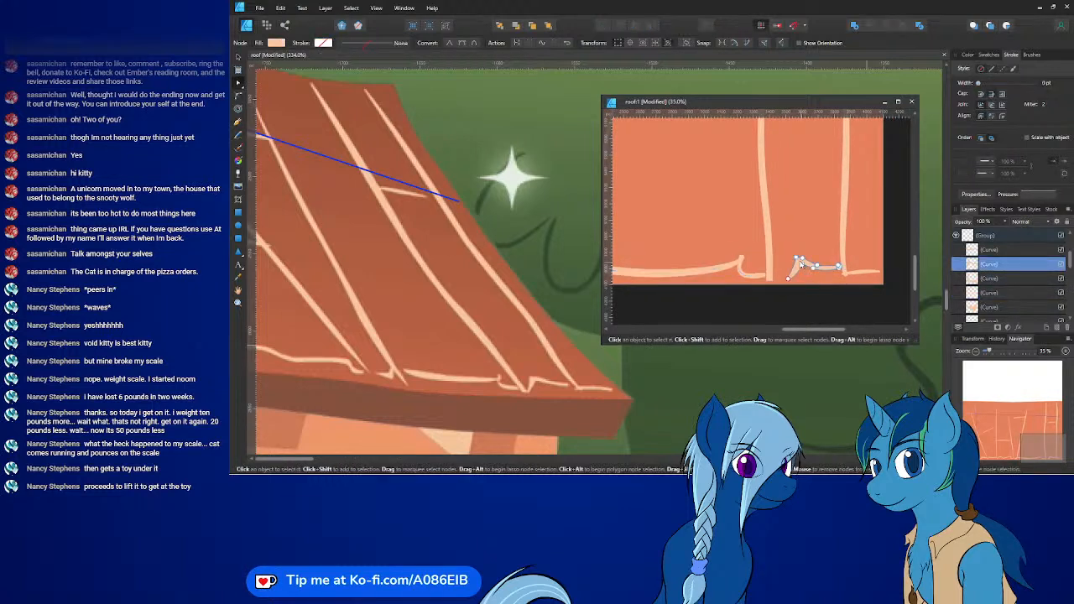
pyautogui.press('v')
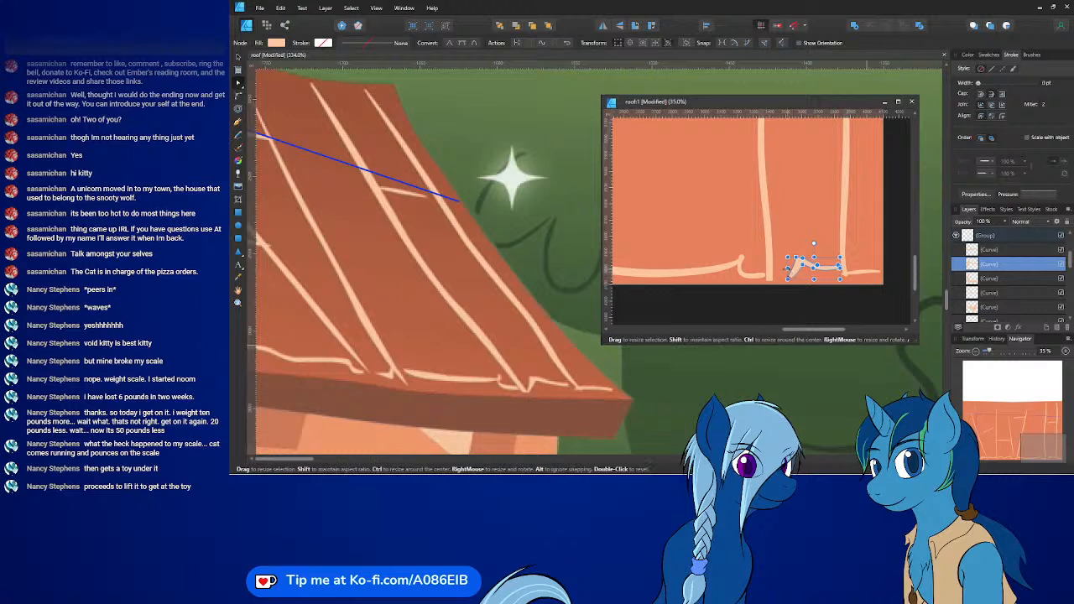
pyautogui.moveTo(787, 268); pyautogui.dragTo(778, 269)
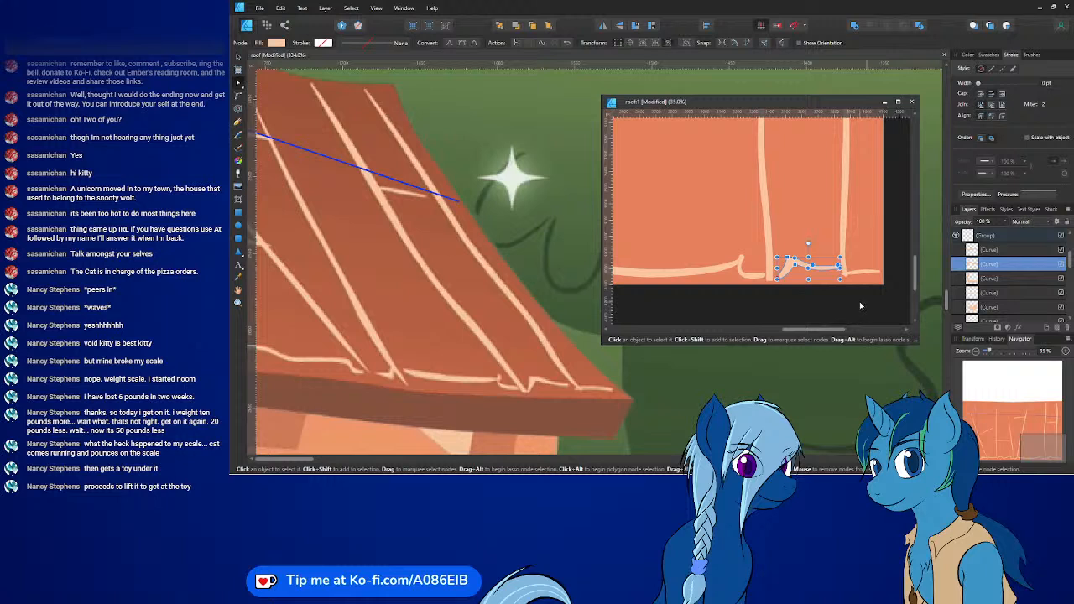
pyautogui.click(857, 275)
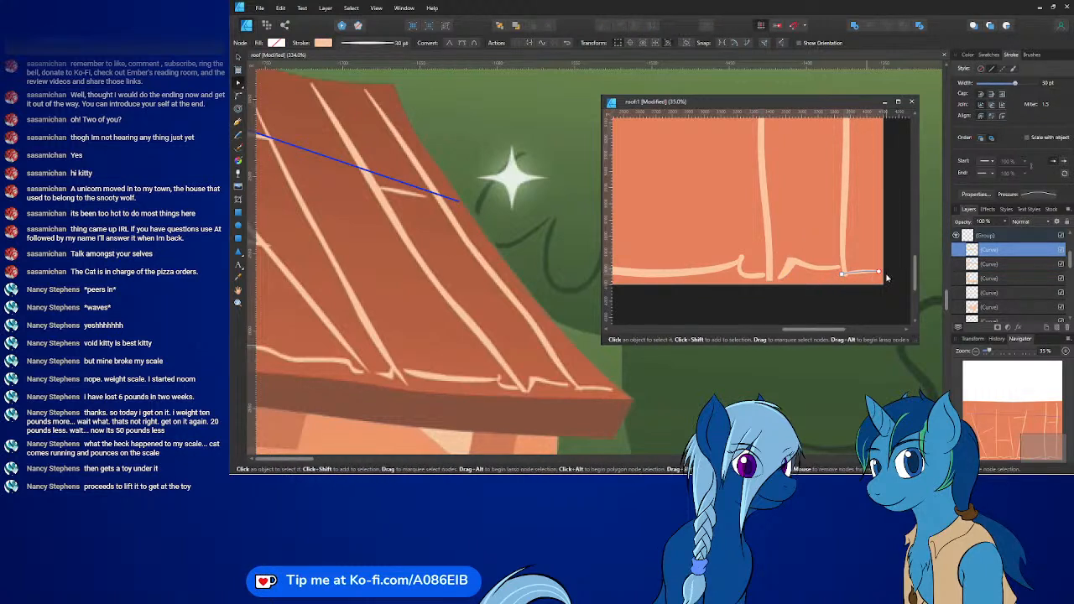
pyautogui.click(811, 250)
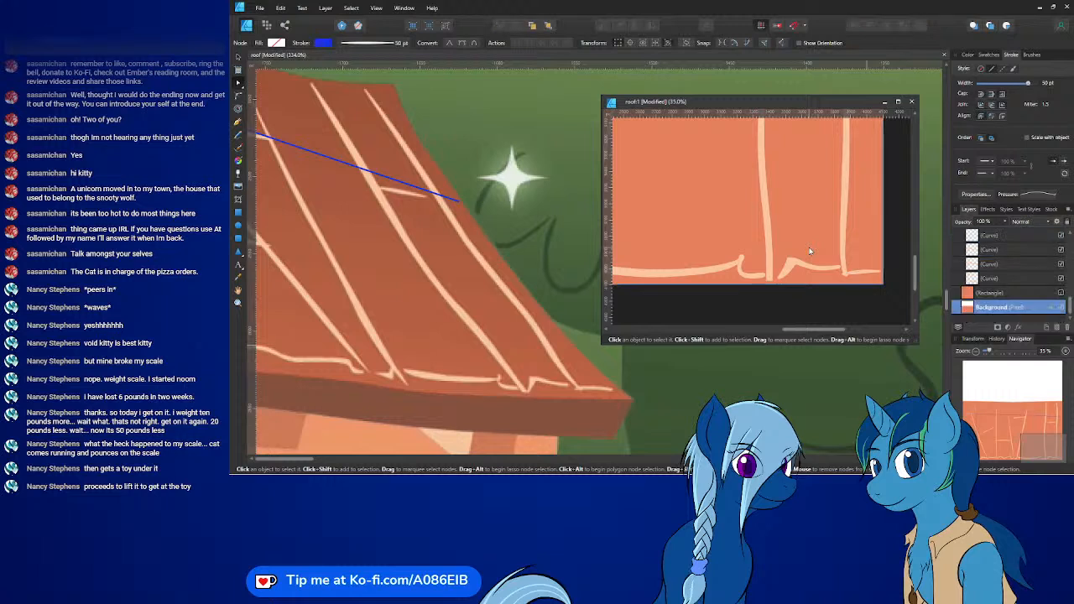
# - Move the short crossbar between the two rightmost plank lines leftward so it starts at the second line from the right
pyautogui.keyDown('ctrl'); pyautogui.scroll(-4, 795, 241); pyautogui.keyUp('ctrl')
pyautogui.keyDown('ctrl'); pyautogui.scroll(4, 797, 241); pyautogui.keyUp('ctrl')
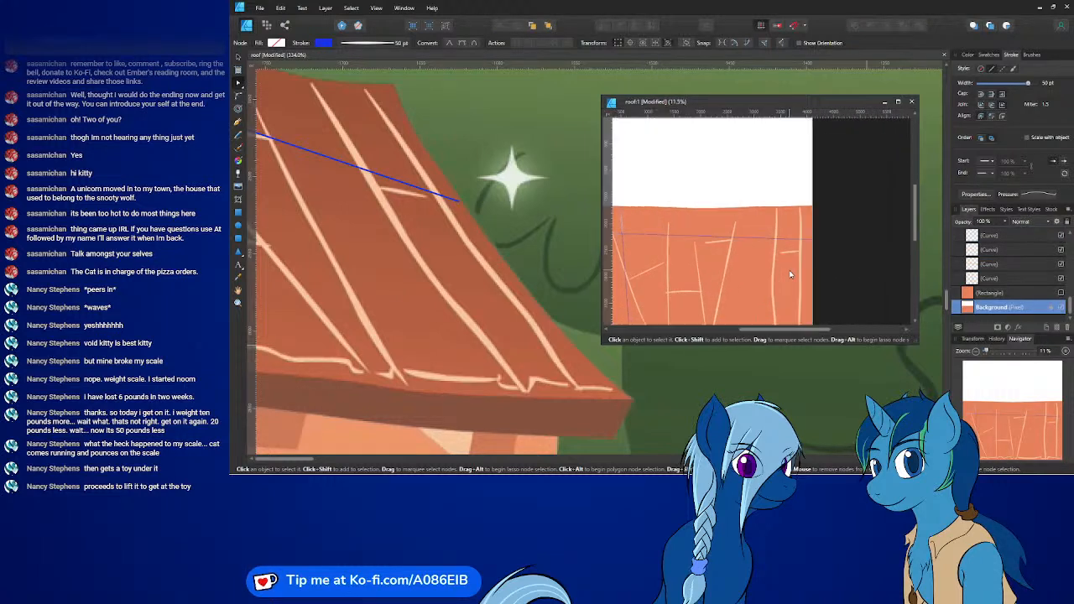
pyautogui.click(804, 218)
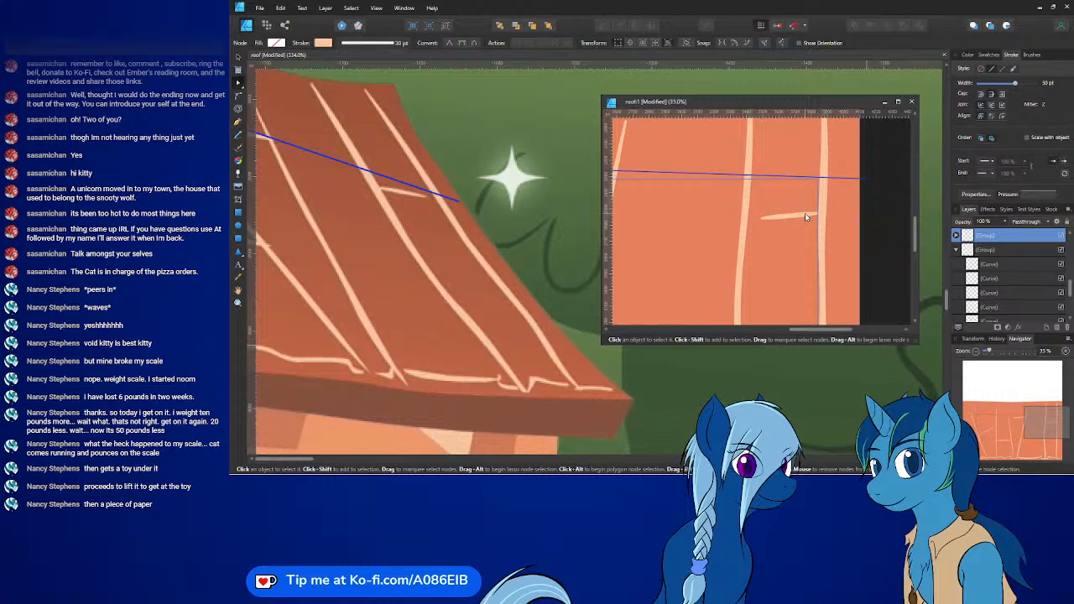
pyautogui.click(775, 220)
pyautogui.moveTo(752, 203); pyautogui.dragTo(854, 245)
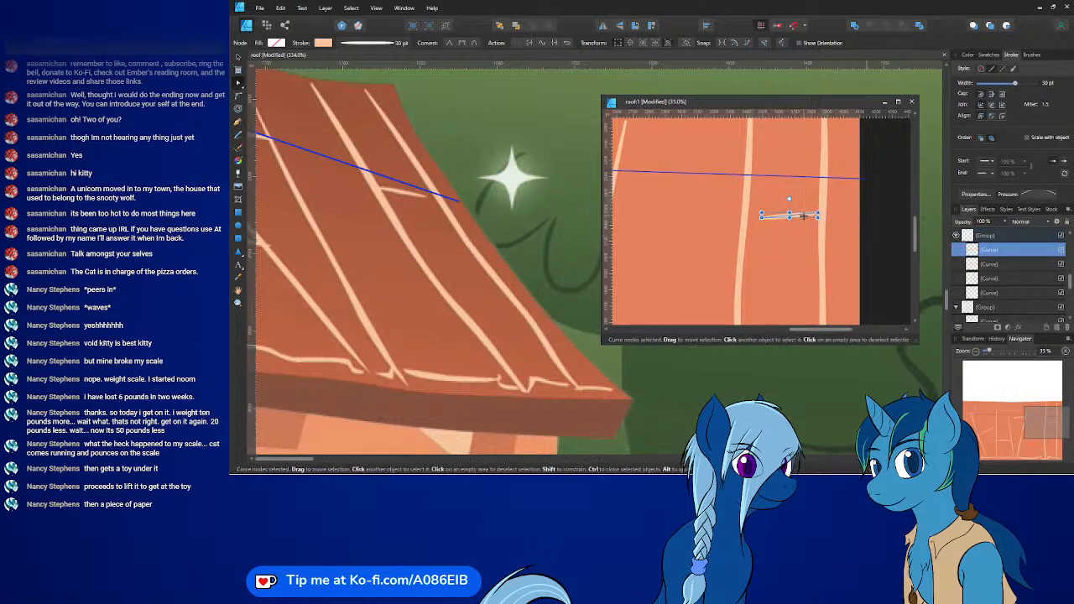
pyautogui.moveTo(805, 216); pyautogui.dragTo(790, 216)
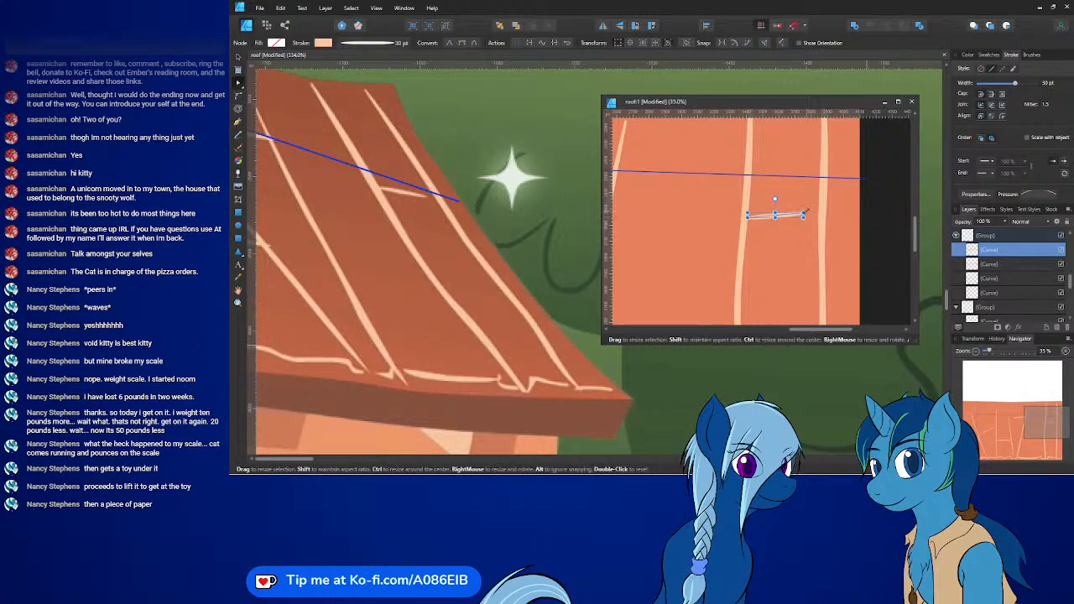
pyautogui.keyDown('ctrl'); pyautogui.scroll(5, 806, 212); pyautogui.keyUp('ctrl')
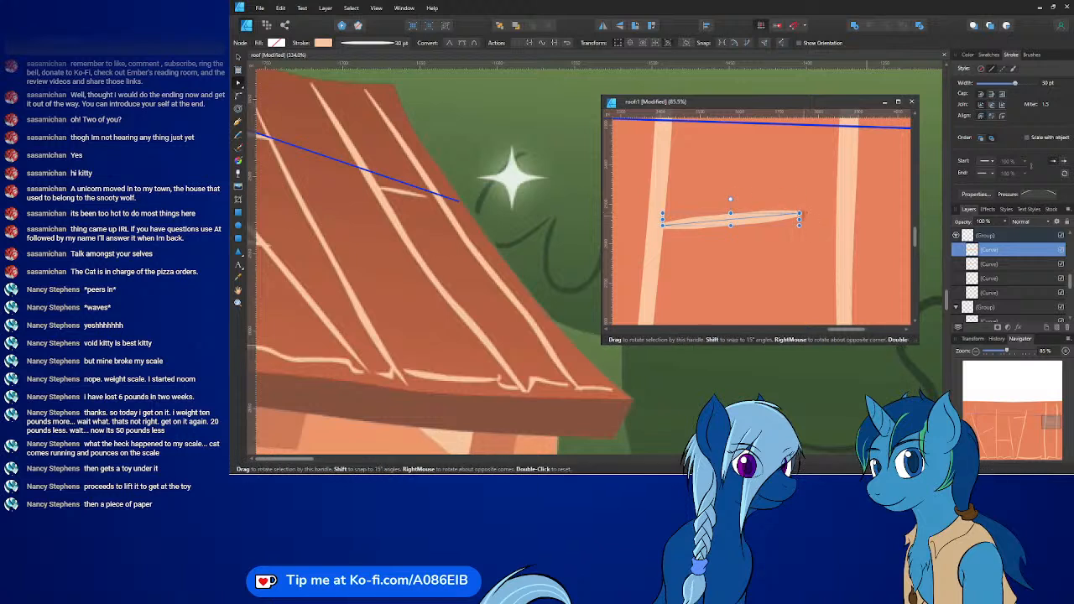
pyautogui.keyDown('ctrl'); pyautogui.scroll(-5, 799, 265); pyautogui.keyUp('ctrl')
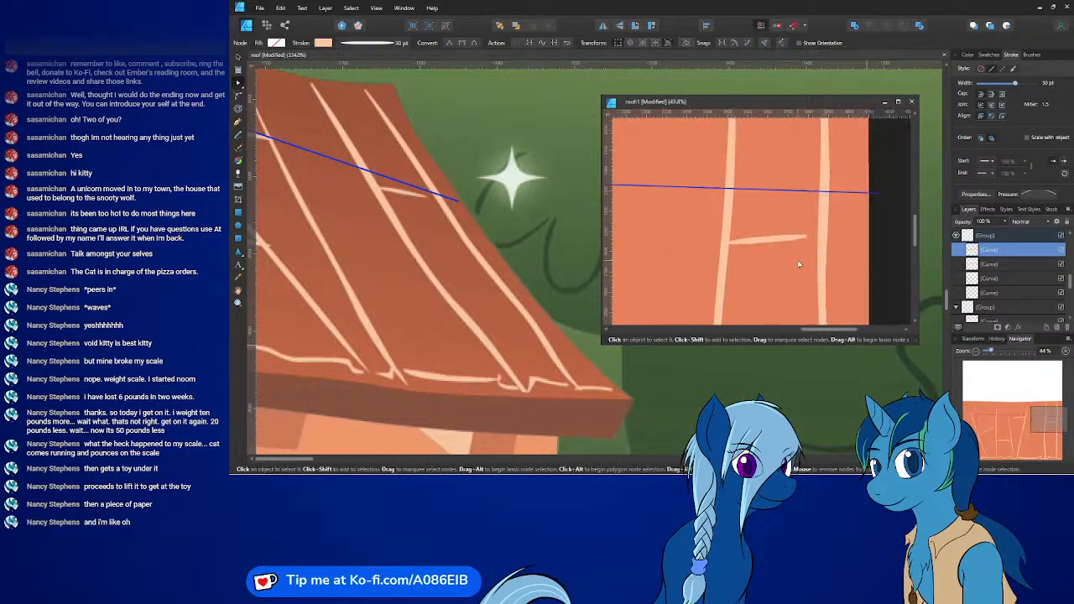
# - Shorten the lower middle crossbar from its left end so it starts at the right side of the vertical plank line
pyautogui.keyDown('ctrl'); pyautogui.scroll(-3, 799, 265); pyautogui.keyUp('ctrl')
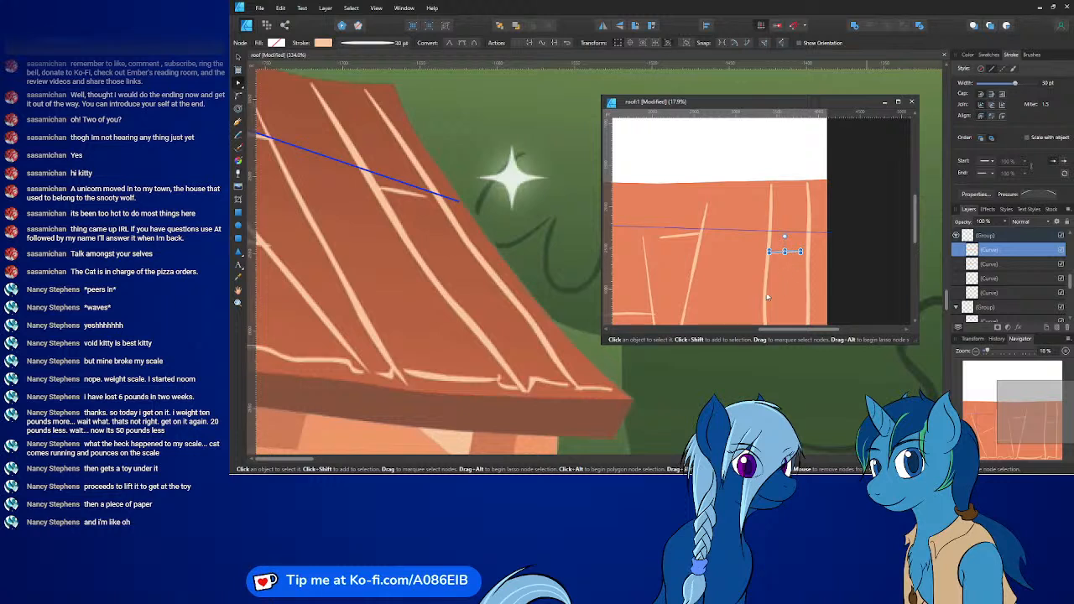
pyautogui.moveTo(766, 297); pyautogui.dragTo(862, 199, button='middle')
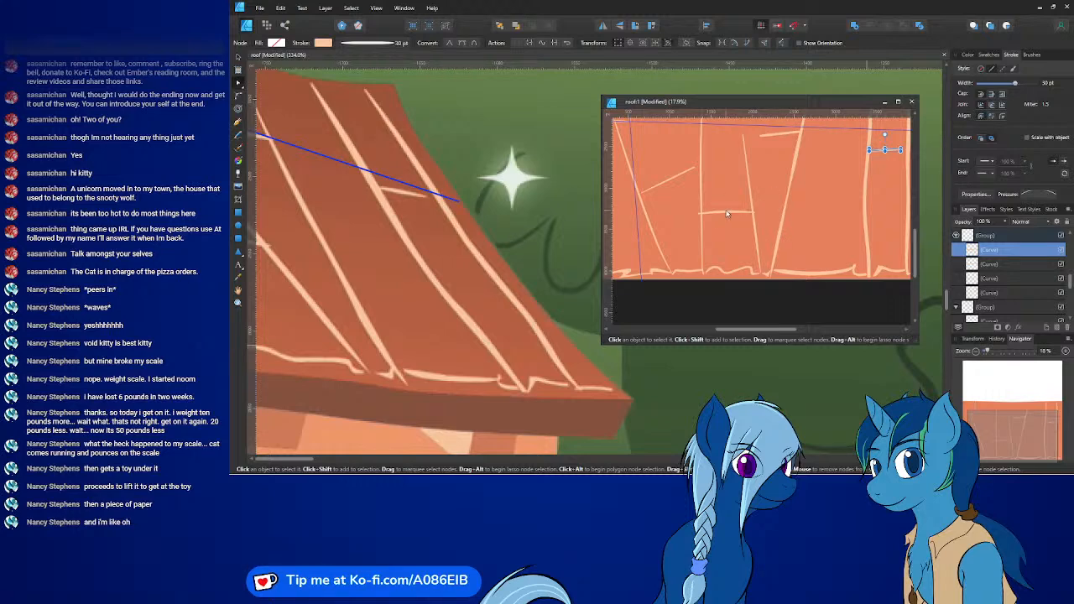
pyautogui.moveTo(407, 287); pyautogui.dragTo(583, 319, button='middle')
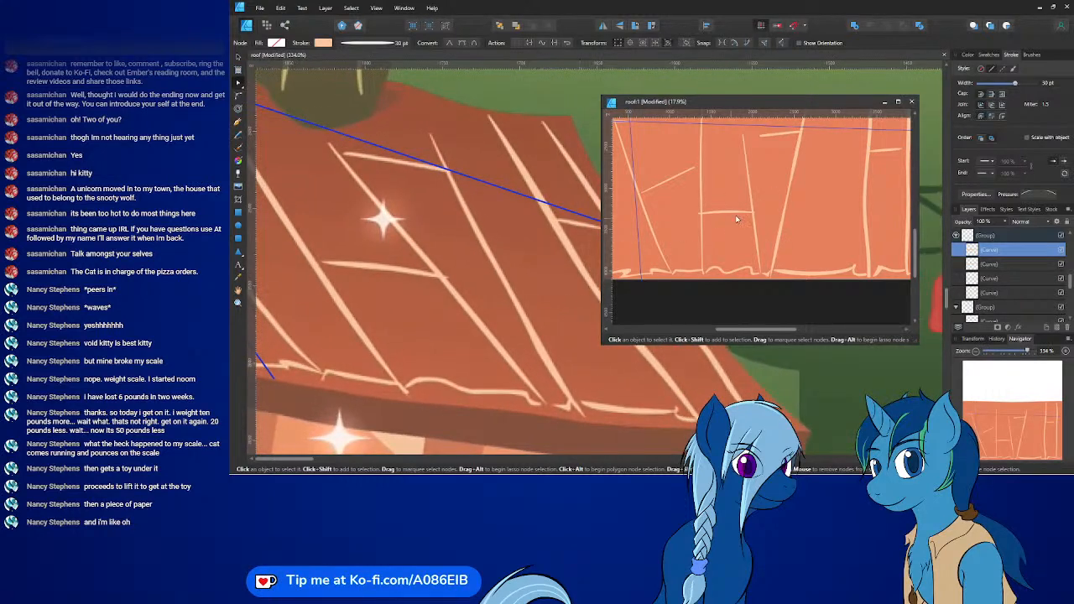
pyautogui.click(708, 217)
pyautogui.press('v')
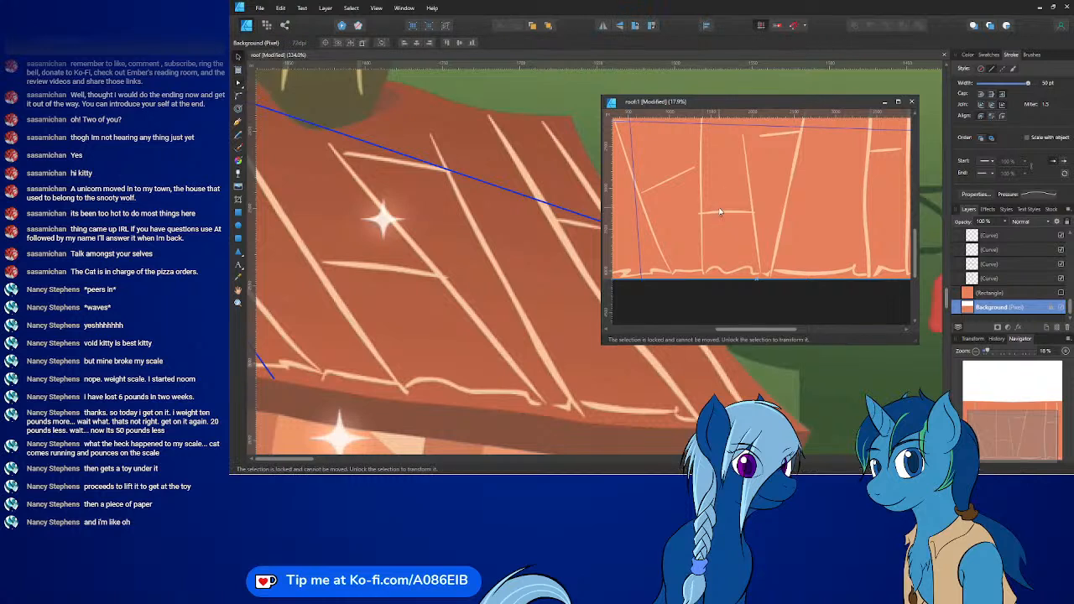
pyautogui.click(716, 212)
pyautogui.keyDown('ctrl'); pyautogui.scroll(4, 687, 214); pyautogui.keyUp('ctrl')
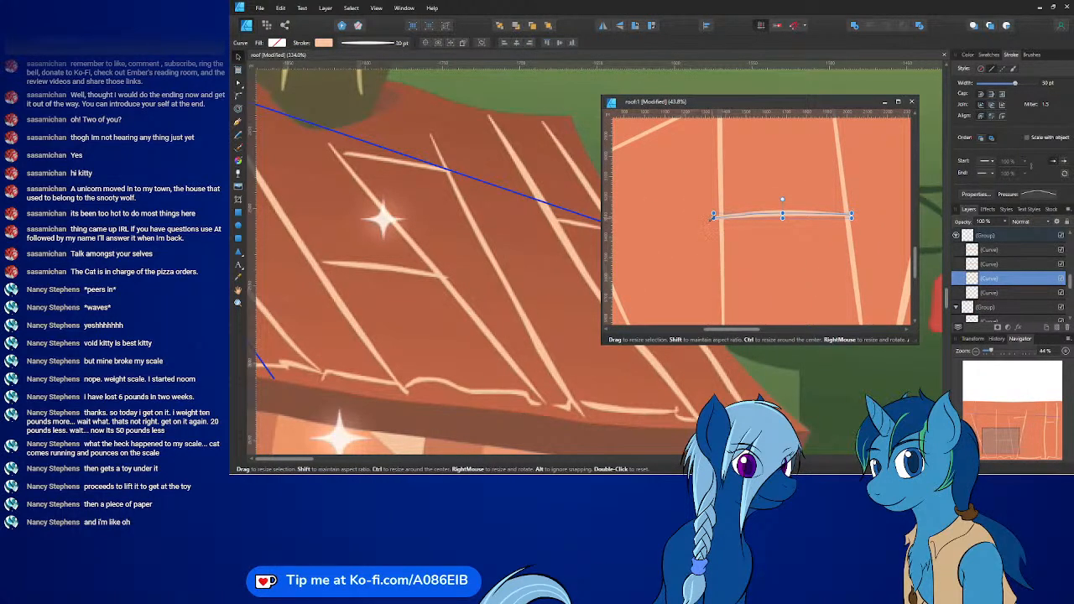
pyautogui.keyDown('ctrl'); pyautogui.scroll(5, 711, 217); pyautogui.keyUp('ctrl')
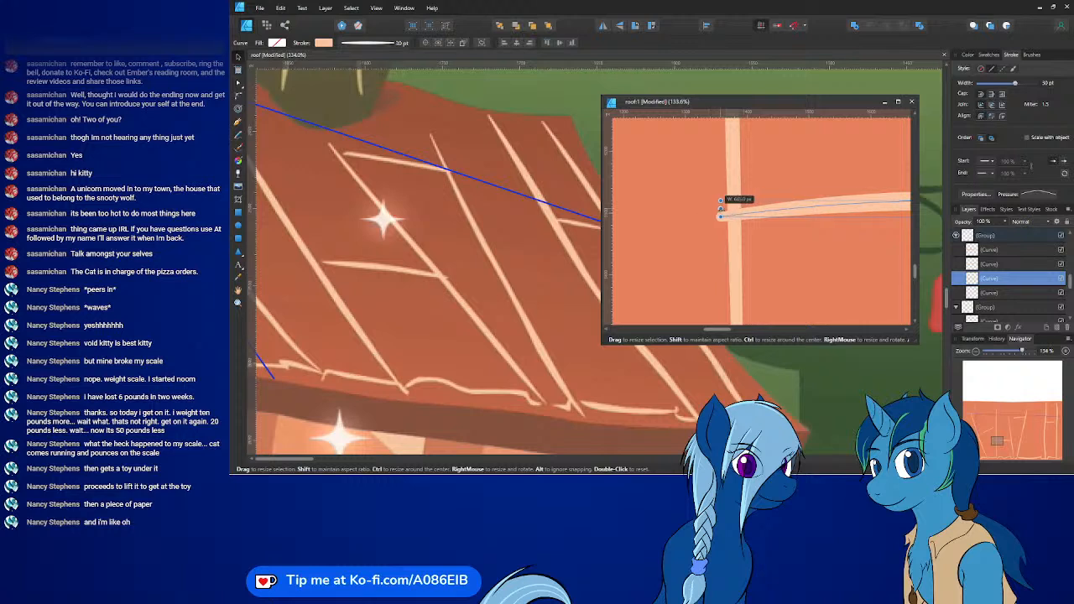
pyautogui.moveTo(720, 210); pyautogui.dragTo(746, 212)
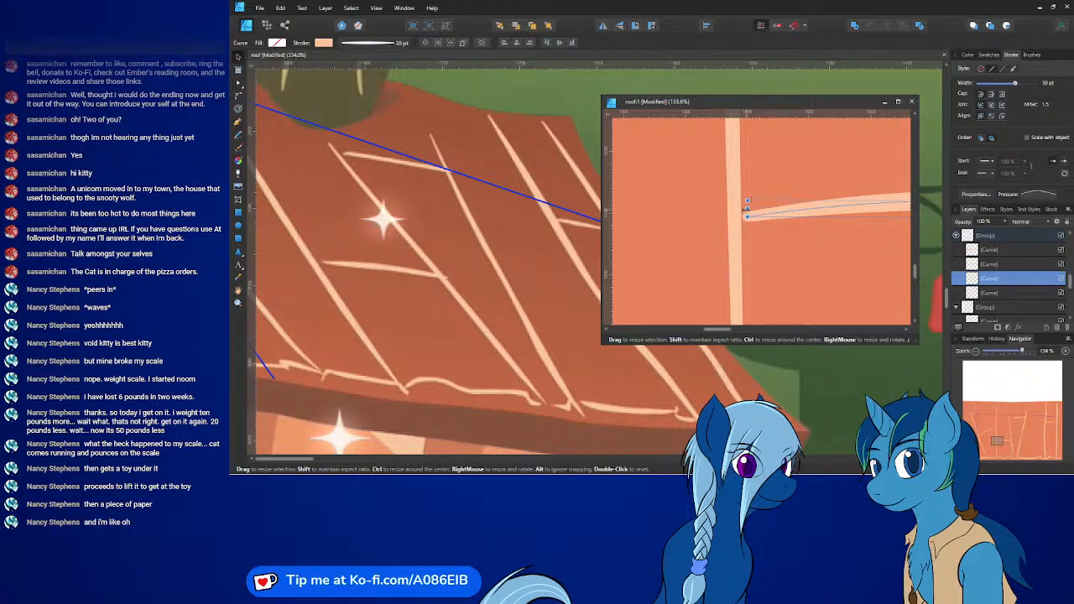
# - Extend both end nodes of the slanted crossbar on the roof's left side to meet the plank lines on either side
pyautogui.keyDown('ctrl'); pyautogui.scroll(-5, 822, 250); pyautogui.keyUp('ctrl')
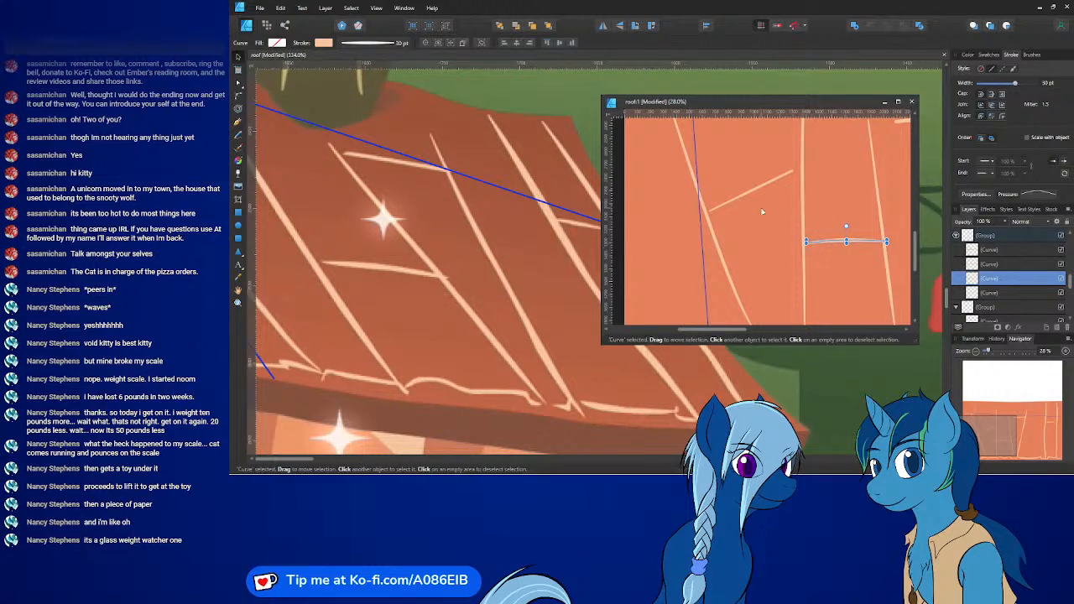
pyautogui.moveTo(762, 213); pyautogui.dragTo(799, 218, button='middle')
pyautogui.moveTo(377, 259); pyautogui.dragTo(535, 288, button='middle')
pyautogui.click(805, 191)
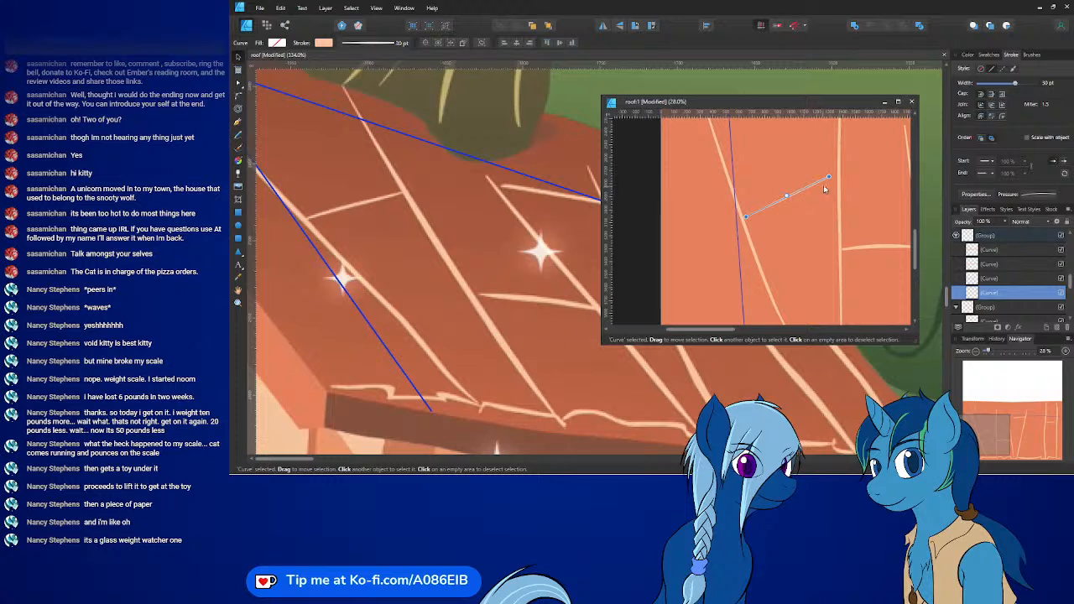
pyautogui.scroll(3, 831, 179)
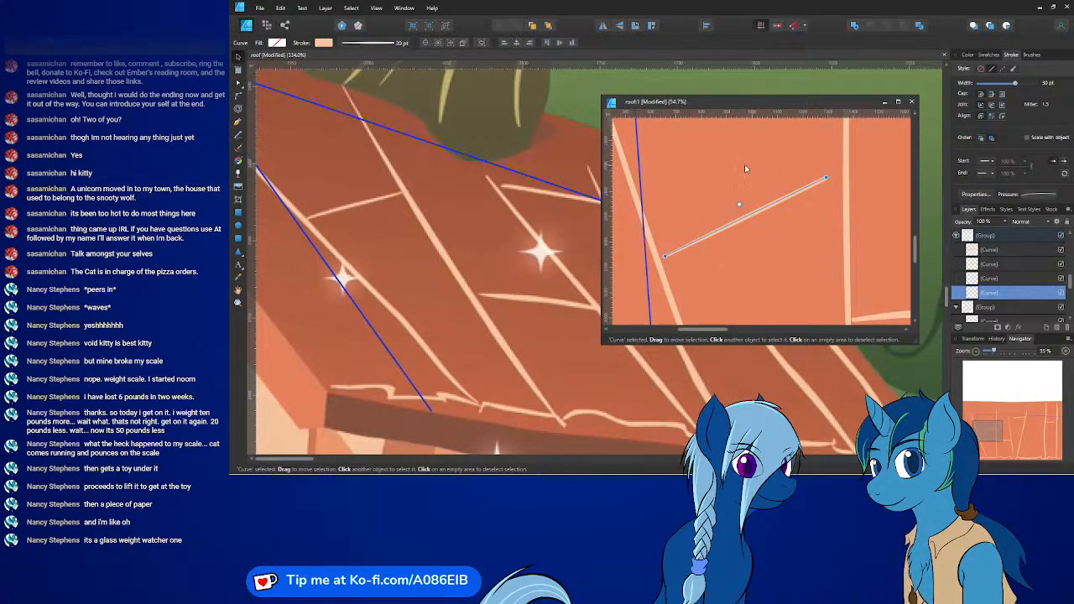
pyautogui.click(239, 85)
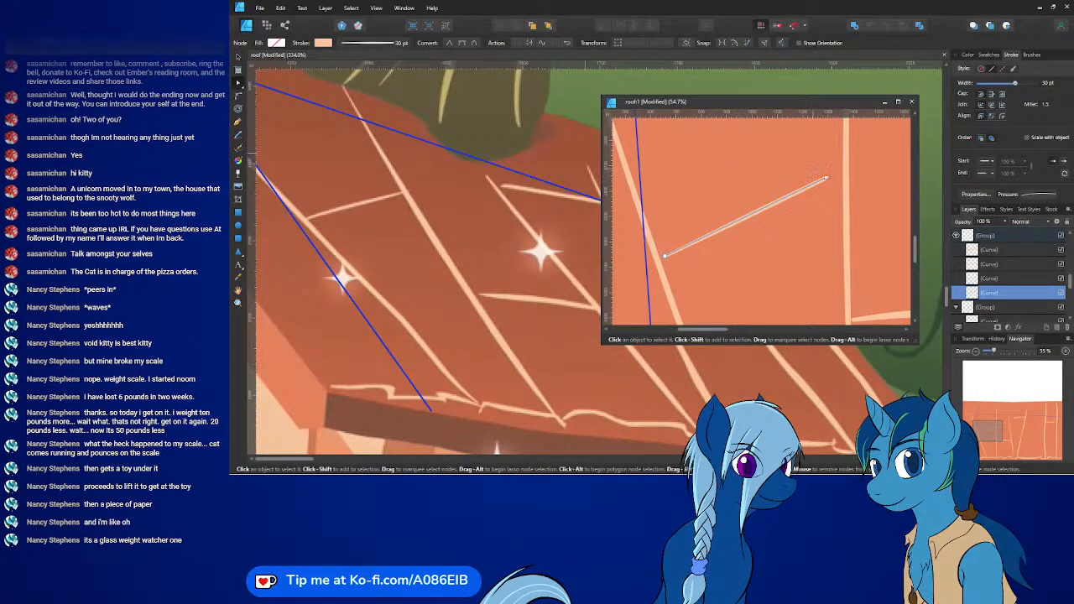
pyautogui.moveTo(827, 180); pyautogui.dragTo(842, 172)
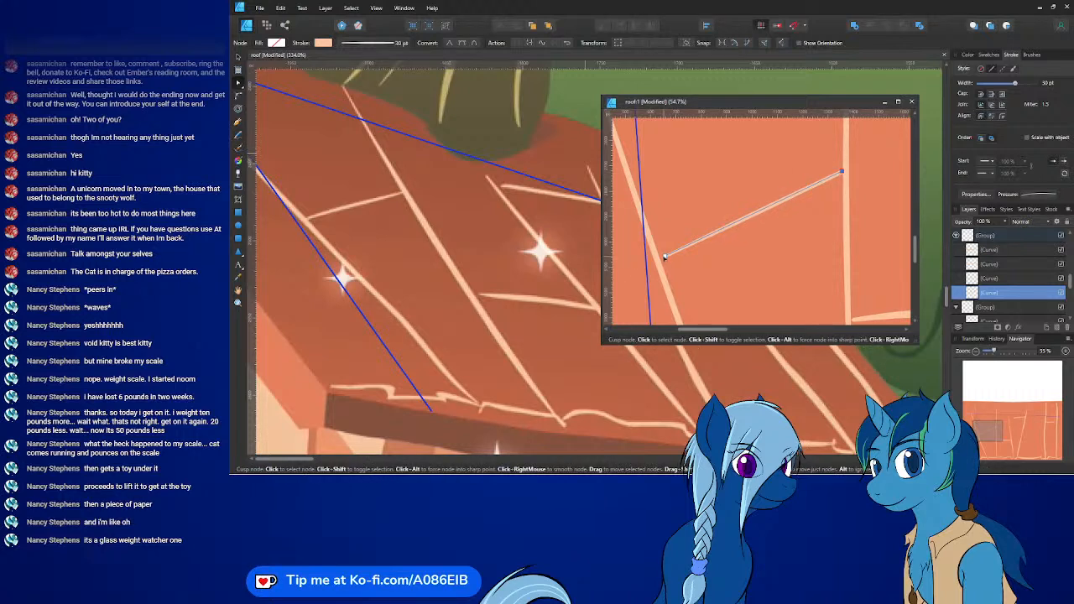
pyautogui.moveTo(665, 257); pyautogui.dragTo(661, 261)
# - Extend the left end node of the upper middle crossbar to meet the short slanted plank line beside it
pyautogui.keyDown('ctrl'); pyautogui.scroll(-4, 767, 228); pyautogui.keyUp('ctrl')
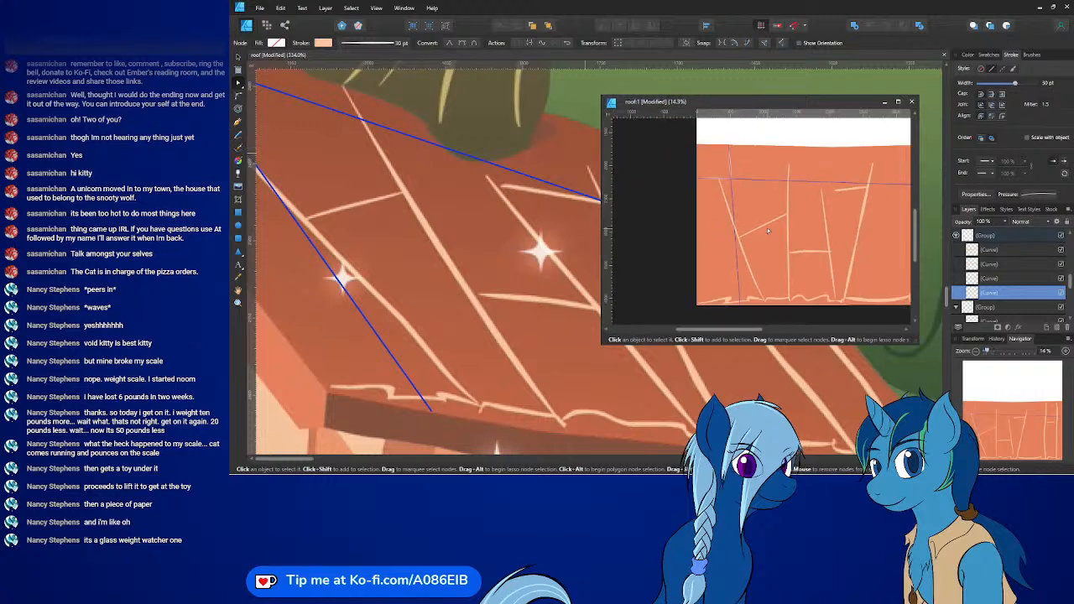
pyautogui.keyDown('ctrl'); pyautogui.scroll(3, 755, 247); pyautogui.keyUp('ctrl')
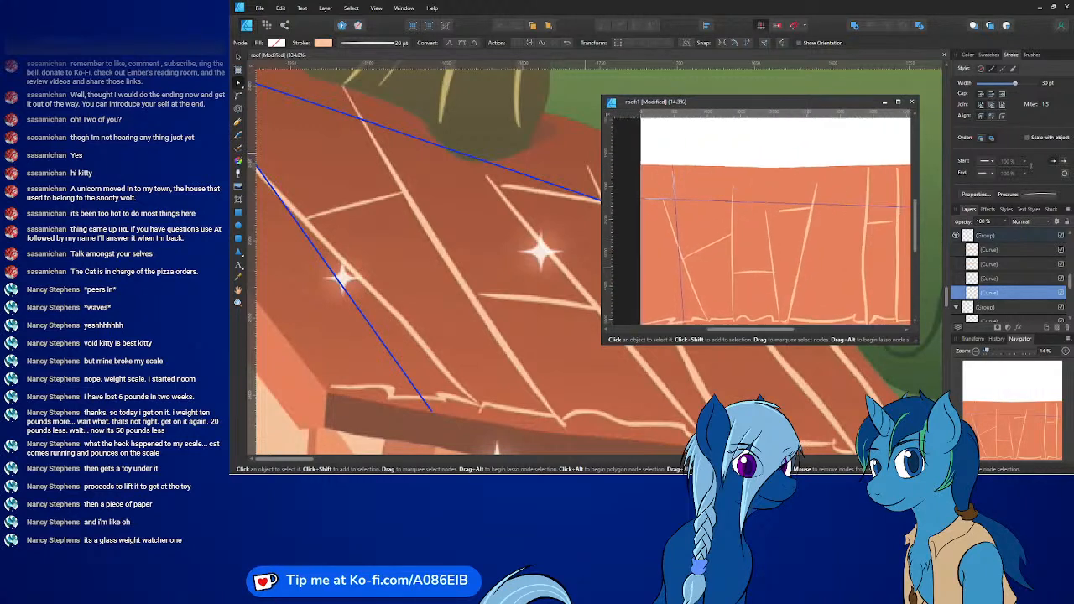
pyautogui.keyDown('ctrl'); pyautogui.scroll(3, 753, 249); pyautogui.keyUp('ctrl')
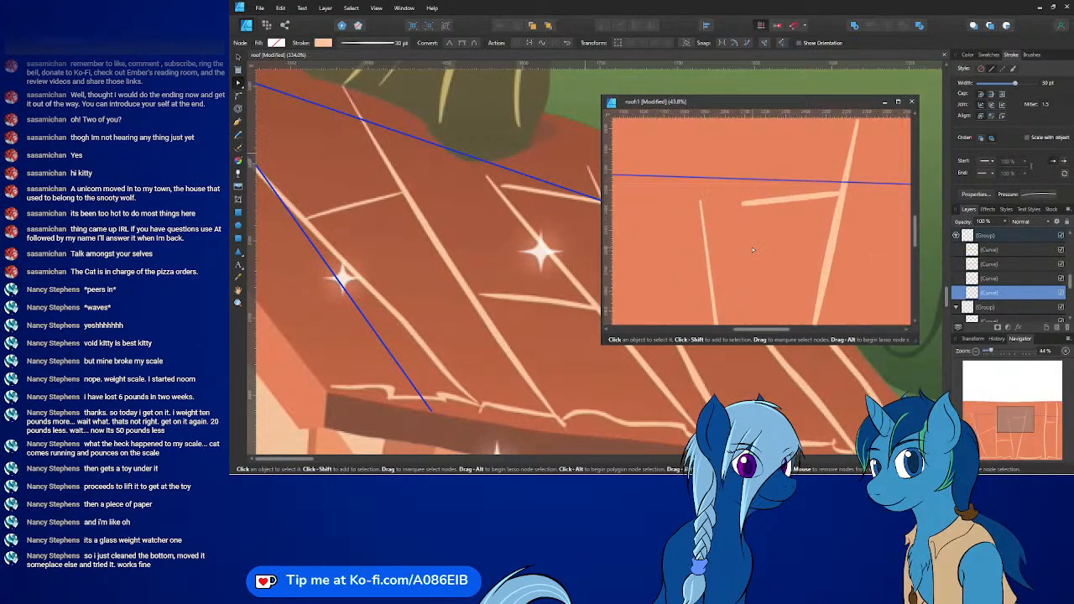
pyautogui.click(791, 189)
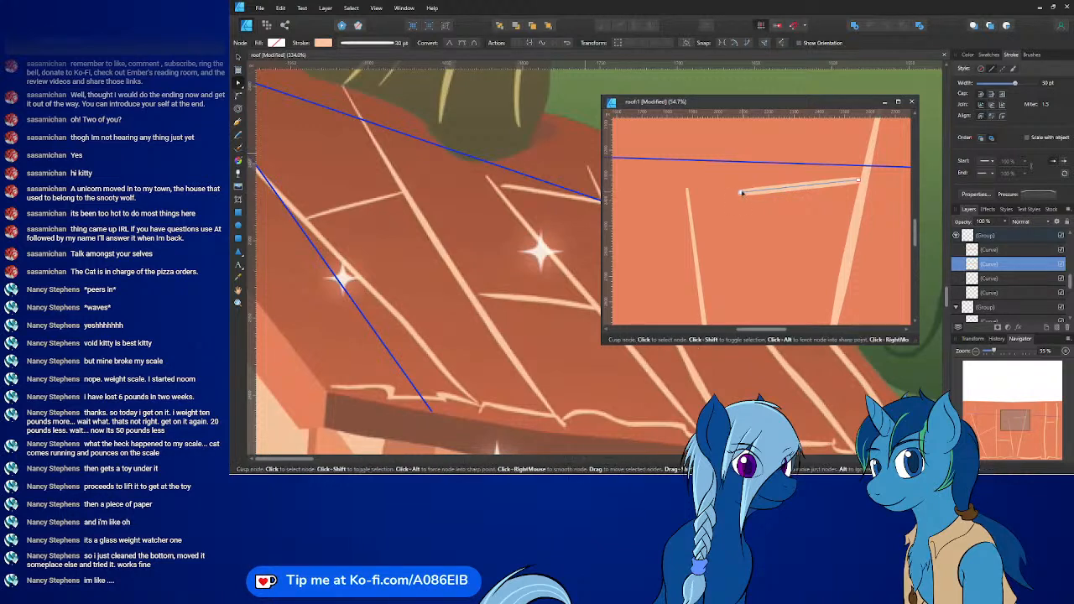
pyautogui.moveTo(741, 193); pyautogui.dragTo(697, 199)
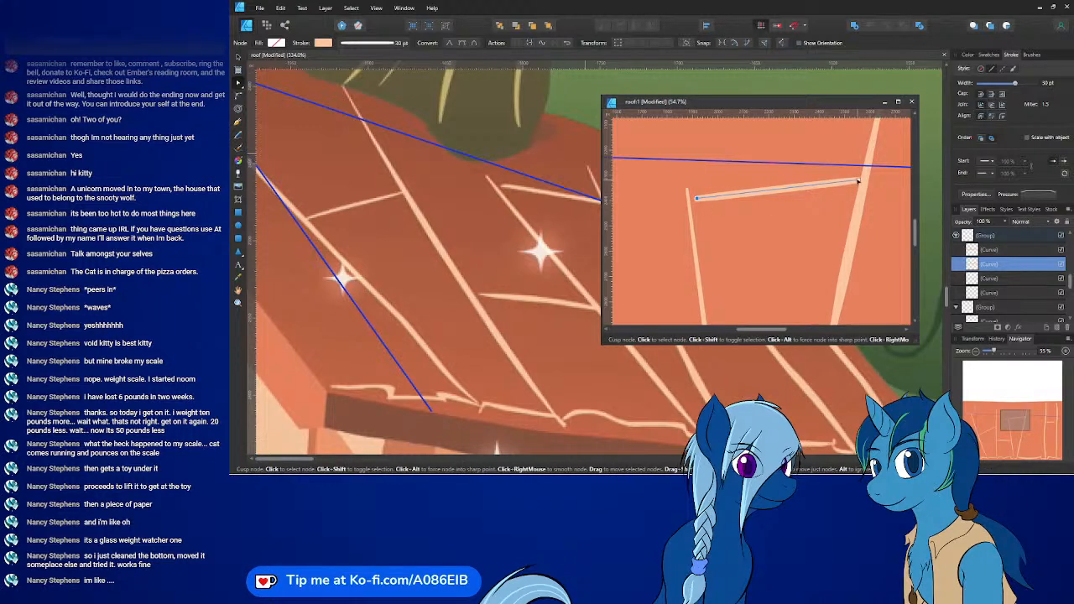
pyautogui.keyDown('ctrl'); pyautogui.scroll(-8, 787, 244); pyautogui.keyUp('ctrl')
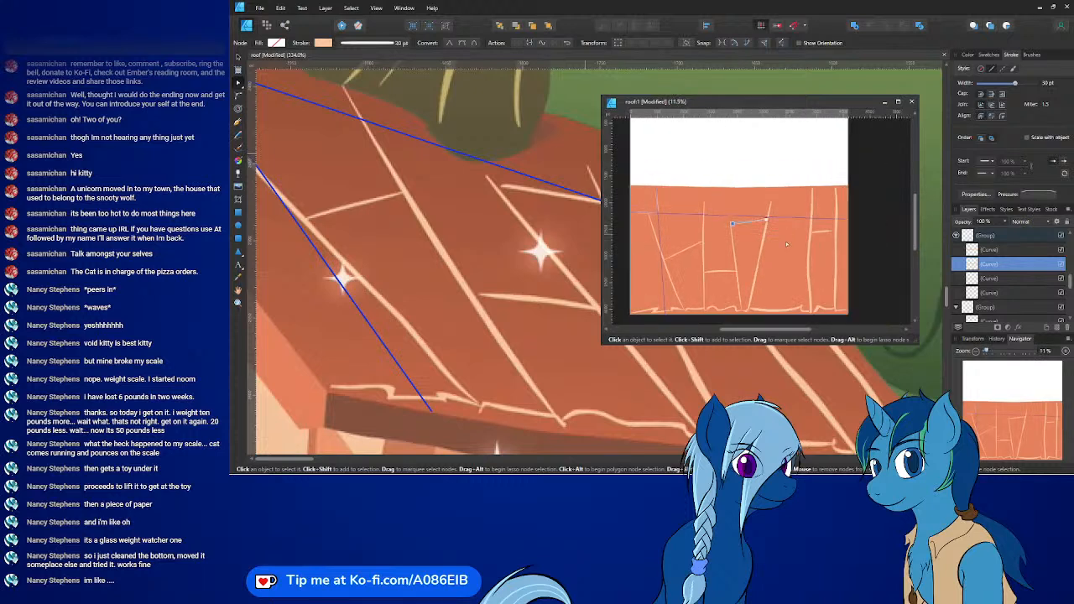
pyautogui.moveTo(786, 244); pyautogui.dragTo(792, 225, button='middle')
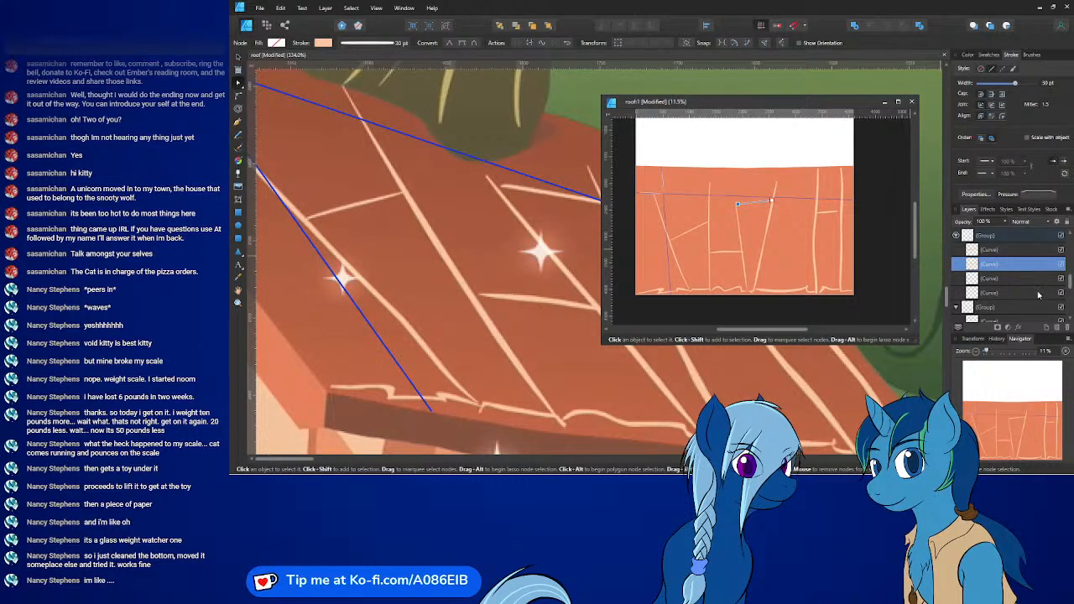
pyautogui.scroll(2, 1038, 294)
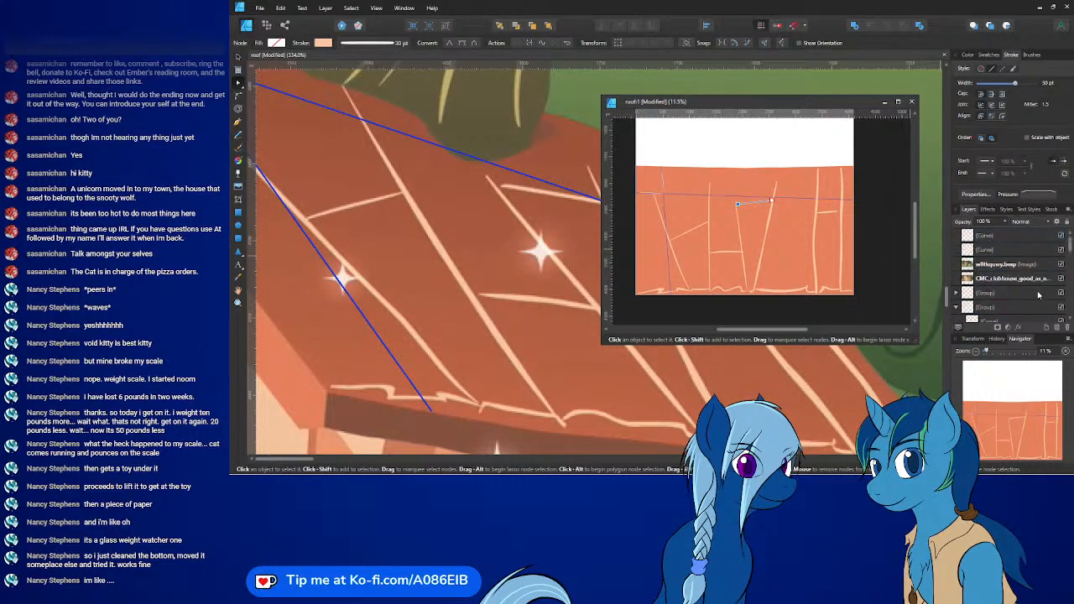
pyautogui.click(1061, 250)
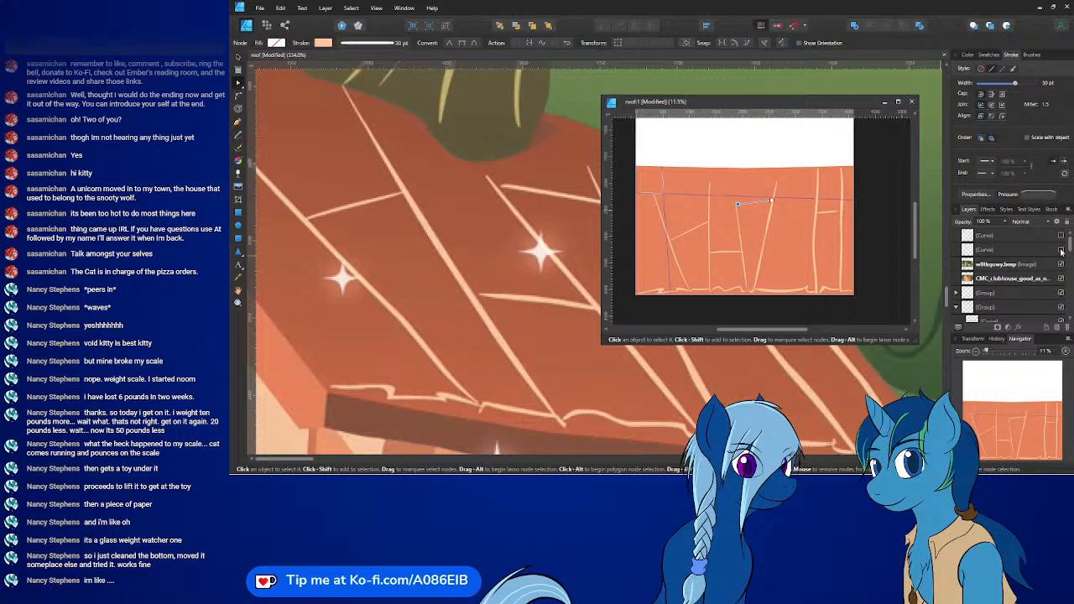
pyautogui.click(1062, 251)
pyautogui.click(1063, 238)
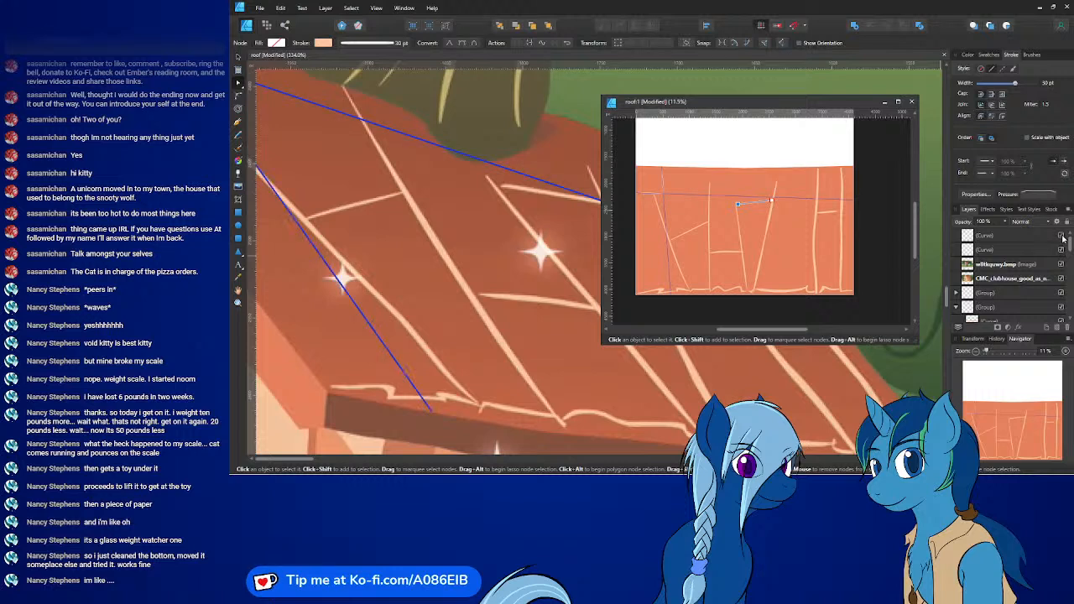
# - Hide the collapsed group with the blue guide lines over the roof texture and compare the texture with the whole clubhouse reference
pyautogui.scroll(-3, 1042, 271)
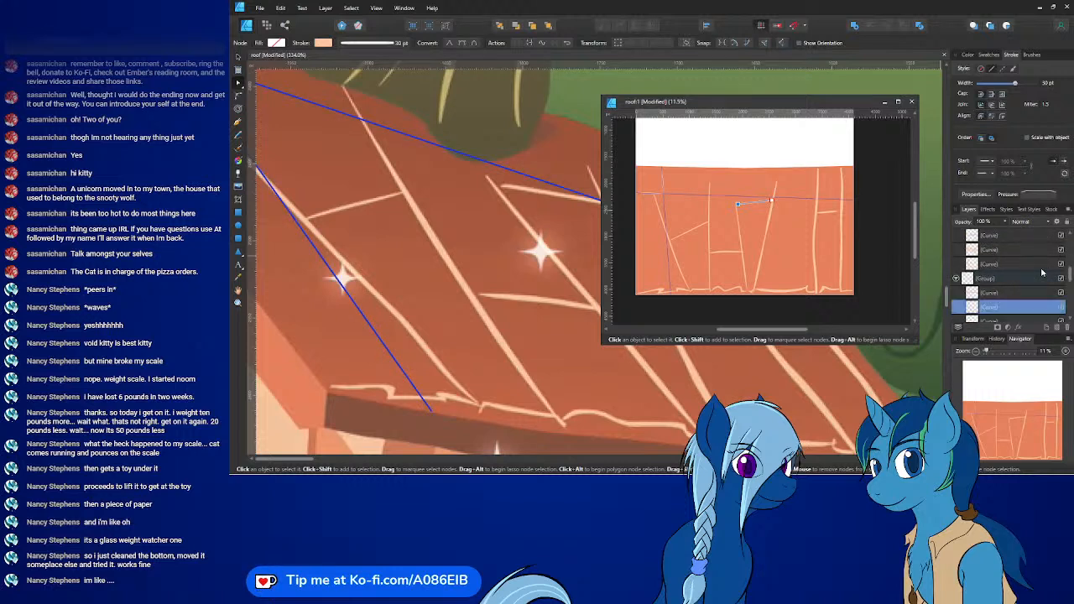
pyautogui.scroll(-3, 1043, 272)
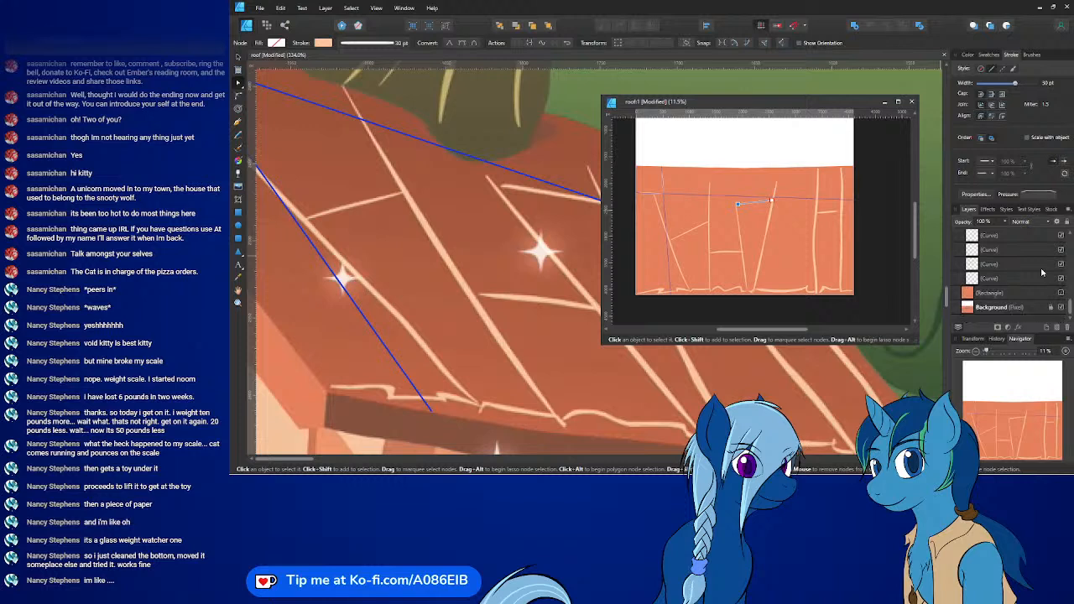
pyautogui.scroll(1, 1043, 272)
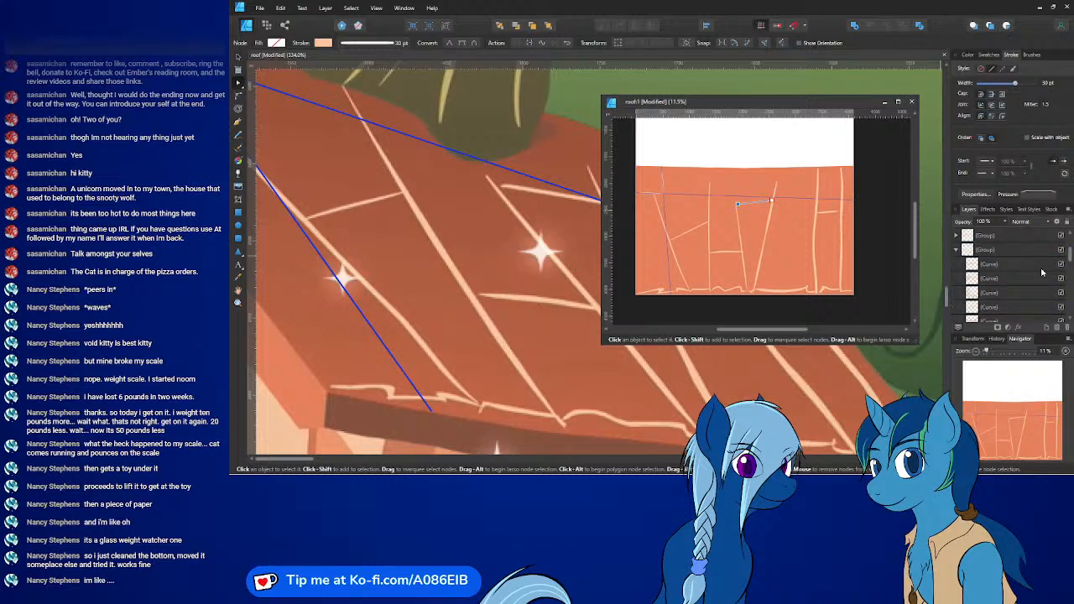
pyautogui.scroll(2, 1042, 272)
pyautogui.click(1063, 281)
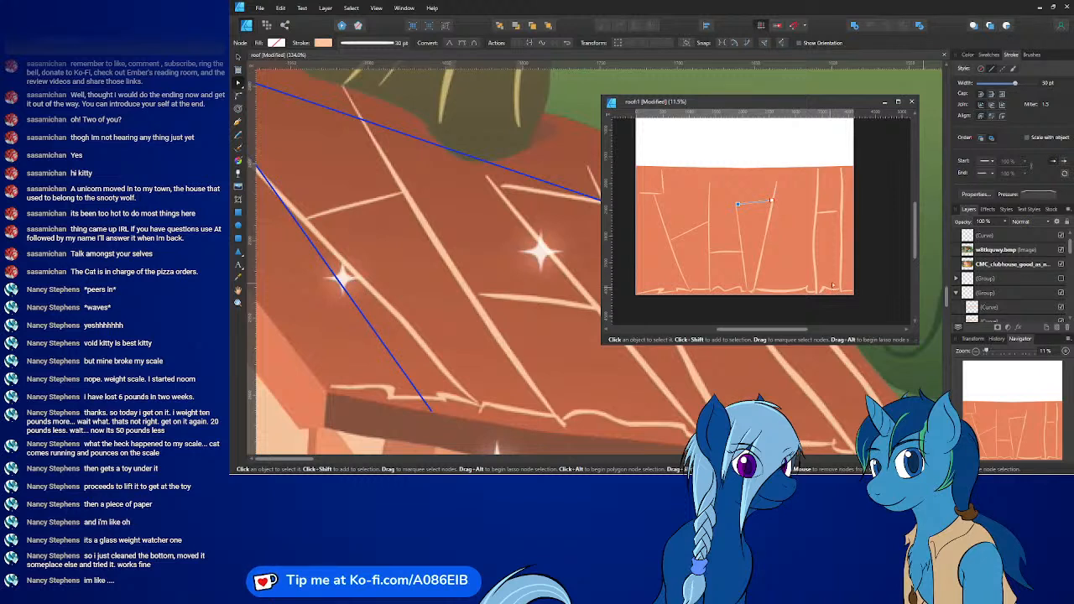
pyautogui.moveTo(806, 247); pyautogui.dragTo(830, 244, button='middle')
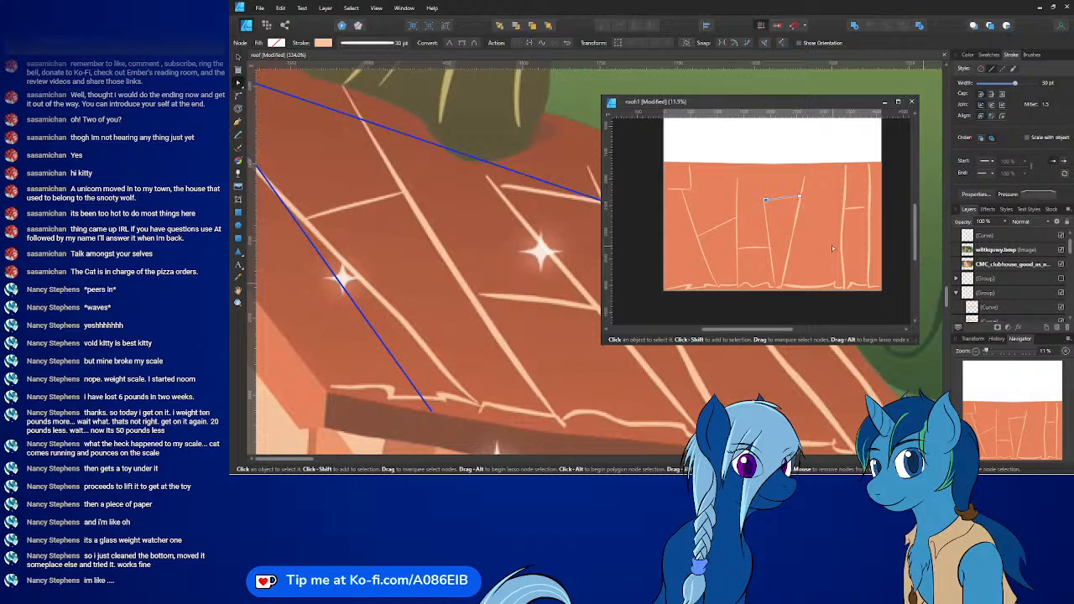
pyautogui.keyDown('ctrl'); pyautogui.scroll(-5, 506, 274); pyautogui.keyUp('ctrl')
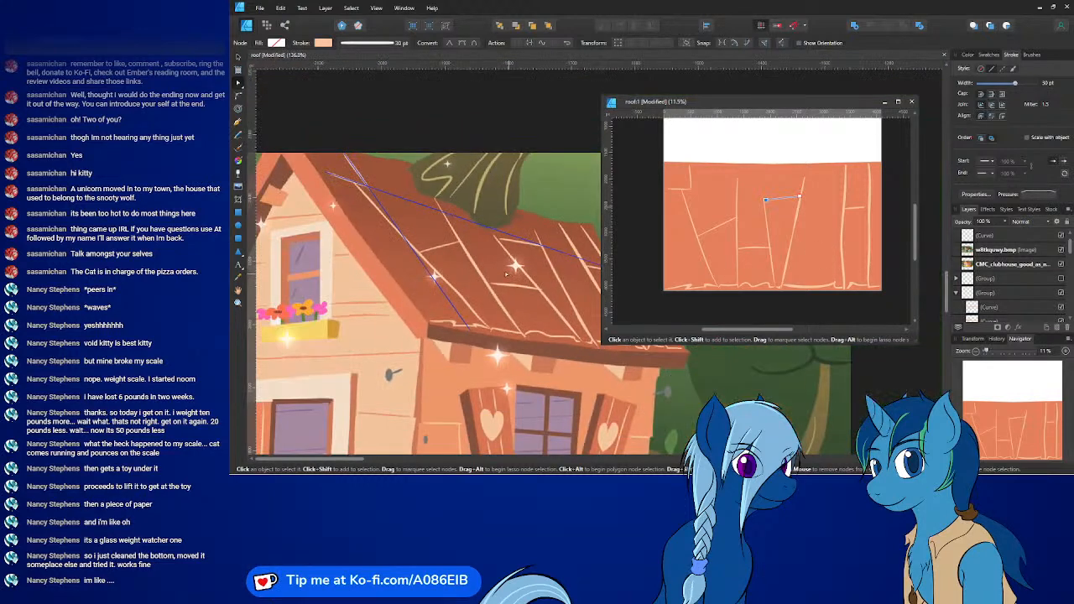
pyautogui.keyDown('ctrl'); pyautogui.scroll(-3, 507, 275); pyautogui.keyUp('ctrl')
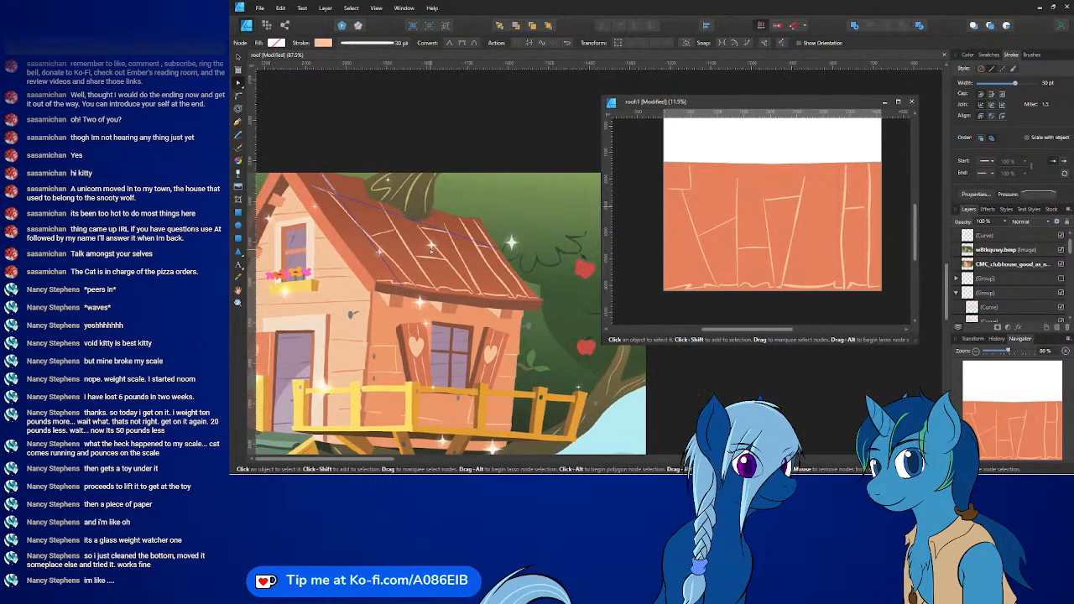
# - Lower the left end node of the upper middle crossbar slightly along the short slanted plank line beside it
pyautogui.keyDown('ctrl'); pyautogui.scroll(1, 430, 249); pyautogui.keyUp('ctrl')
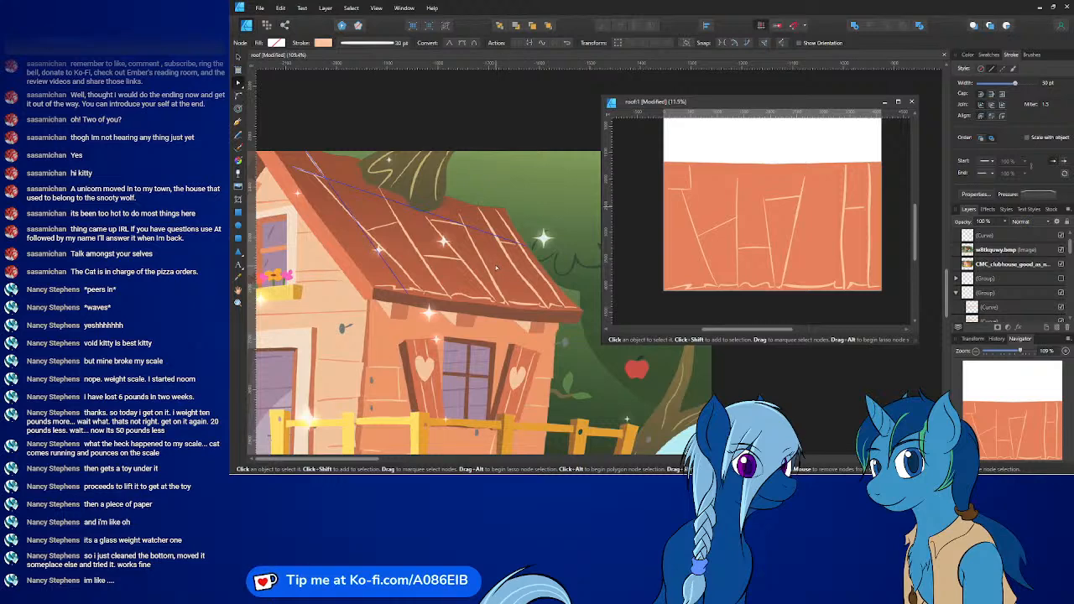
pyautogui.keyDown('ctrl'); pyautogui.scroll(4, 785, 201); pyautogui.keyUp('ctrl')
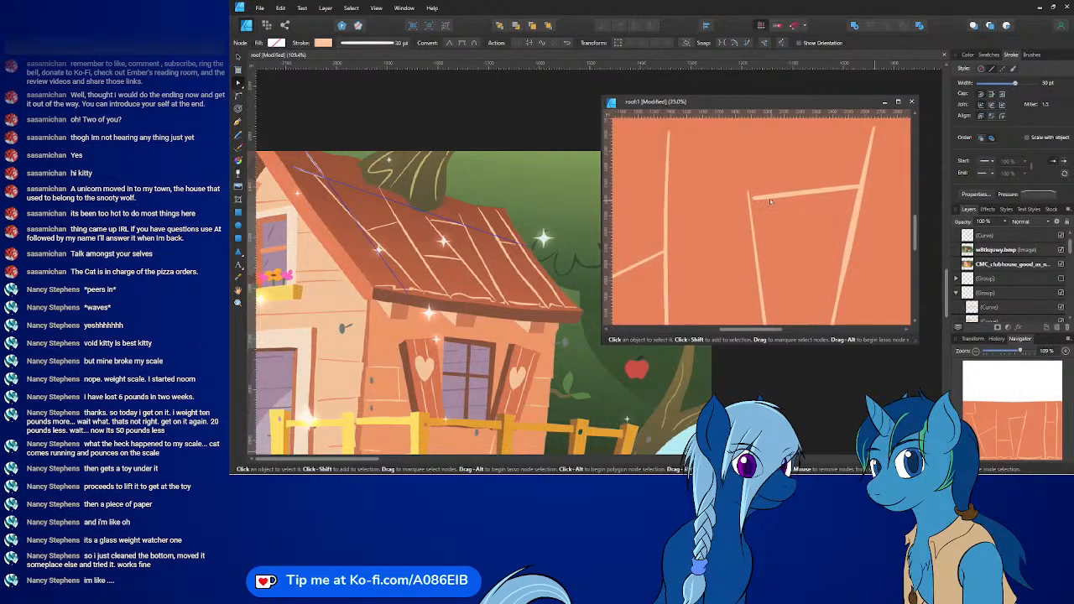
pyautogui.click(760, 198)
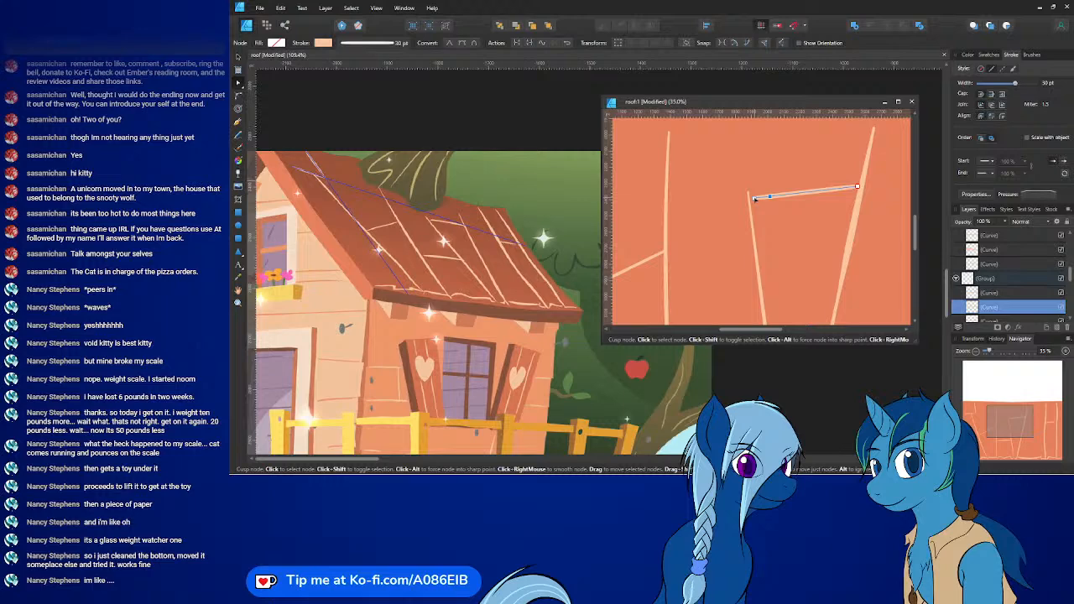
pyautogui.moveTo(755, 199); pyautogui.dragTo(755, 205)
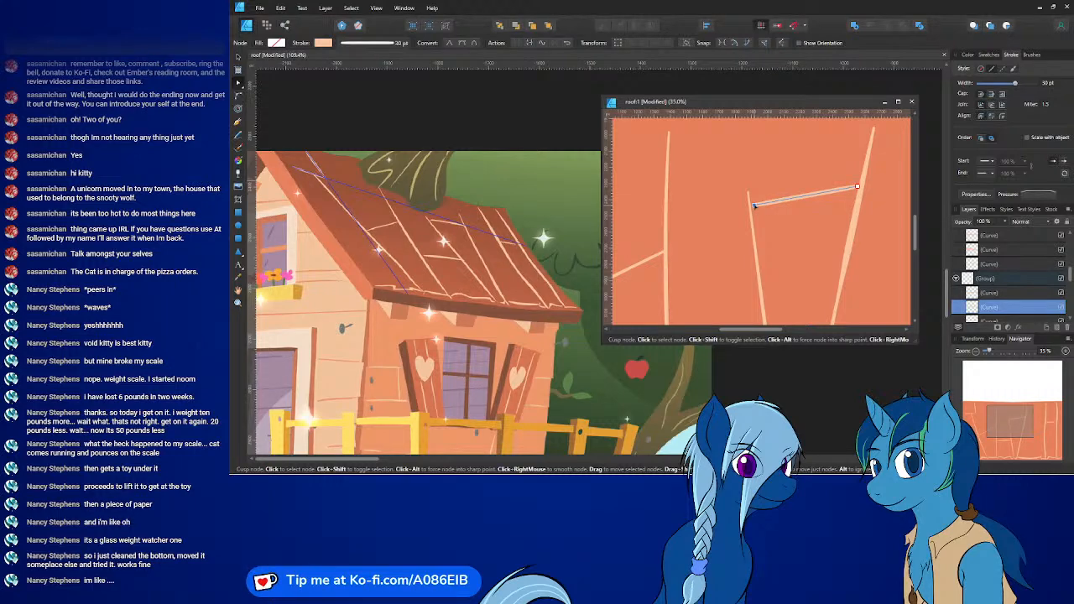
pyautogui.keyDown('ctrl'); pyautogui.scroll(-4, 807, 223); pyautogui.keyUp('ctrl')
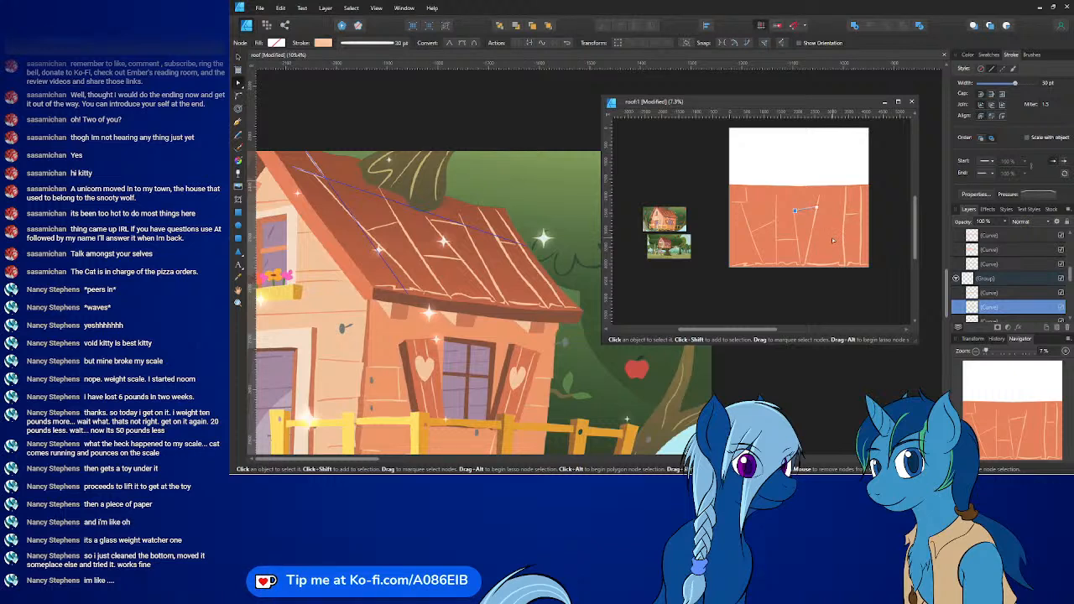
# - Flatten the wavy edge curve at the roof's lower middle by lowering its two crest nodes, using the clubhouse reference as a guide
pyautogui.moveTo(536, 347); pyautogui.dragTo(578, 78, button='middle')
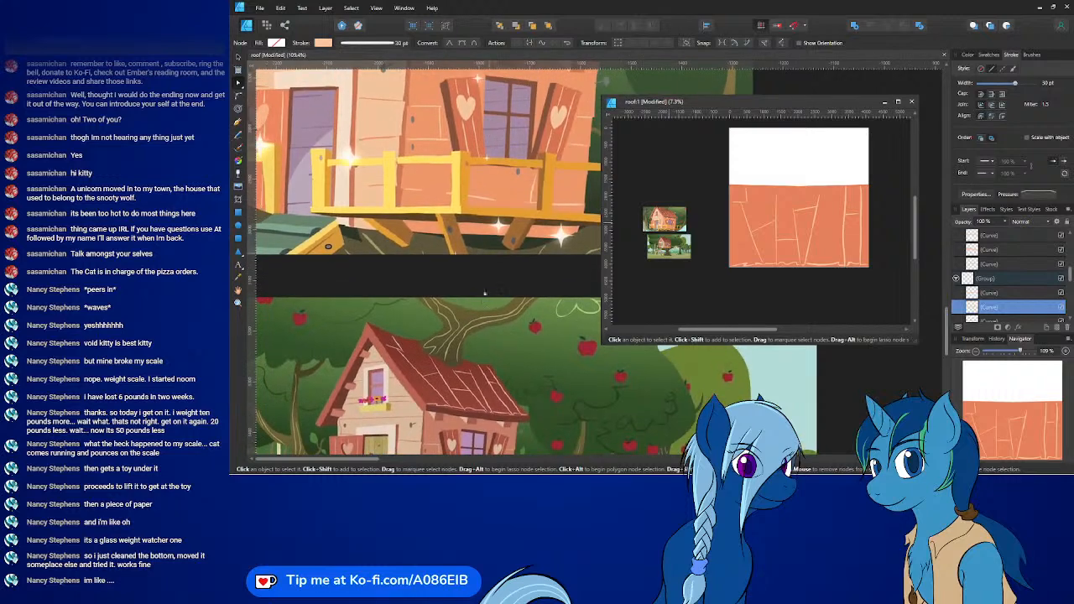
pyautogui.moveTo(475, 324); pyautogui.dragTo(457, 218, button='middle')
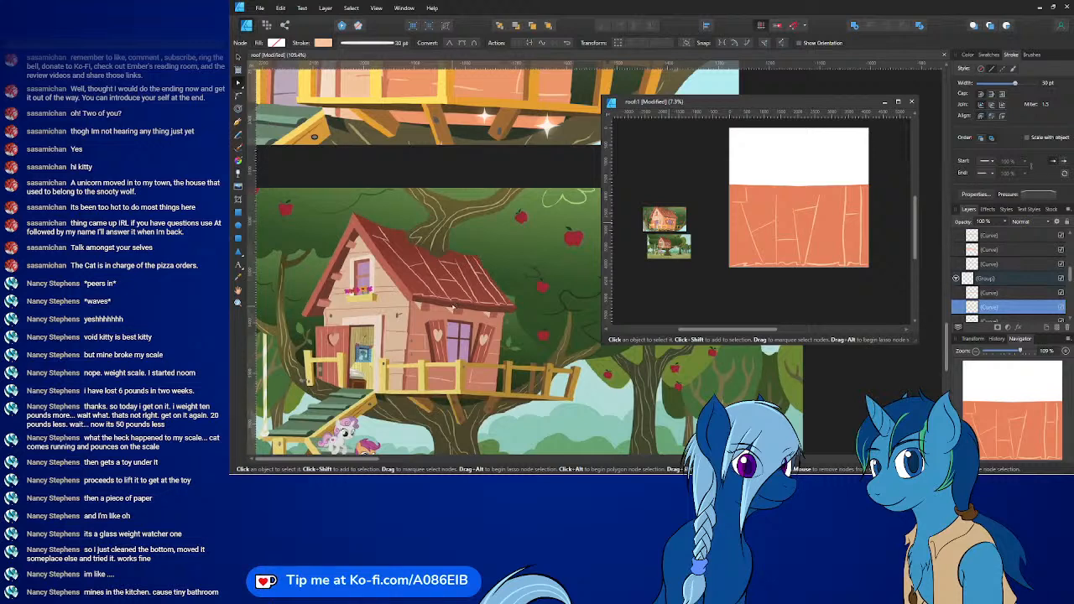
pyautogui.keyDown('ctrl'); pyautogui.scroll(2, 791, 263); pyautogui.keyUp('ctrl')
pyautogui.keyDown('ctrl'); pyautogui.scroll(3, 790, 263); pyautogui.keyUp('ctrl')
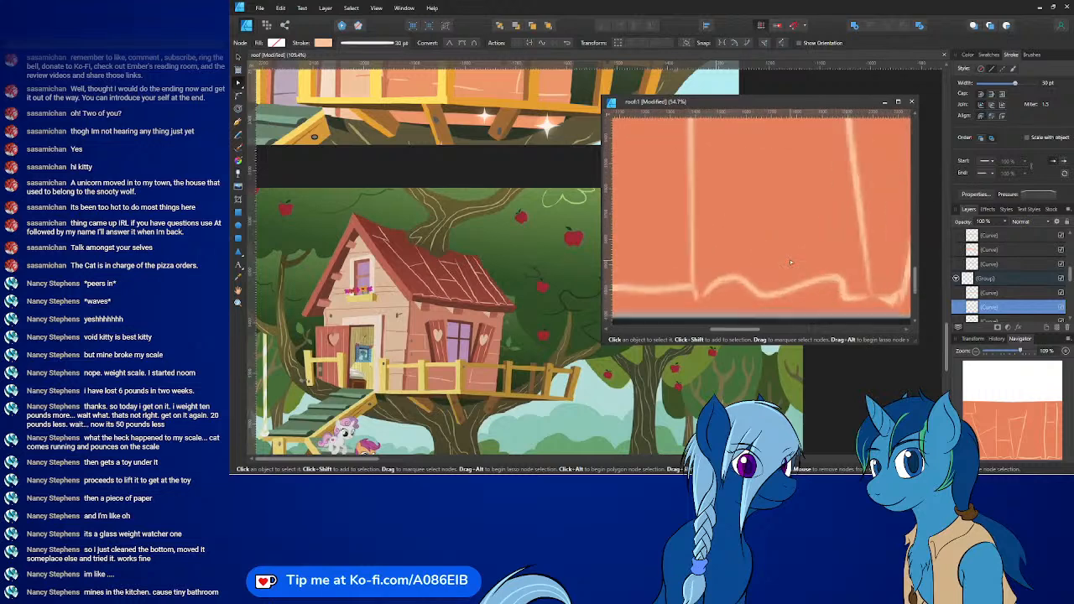
pyautogui.keyDown('ctrl'); pyautogui.scroll(1, 785, 265); pyautogui.keyUp('ctrl')
pyautogui.click(783, 264)
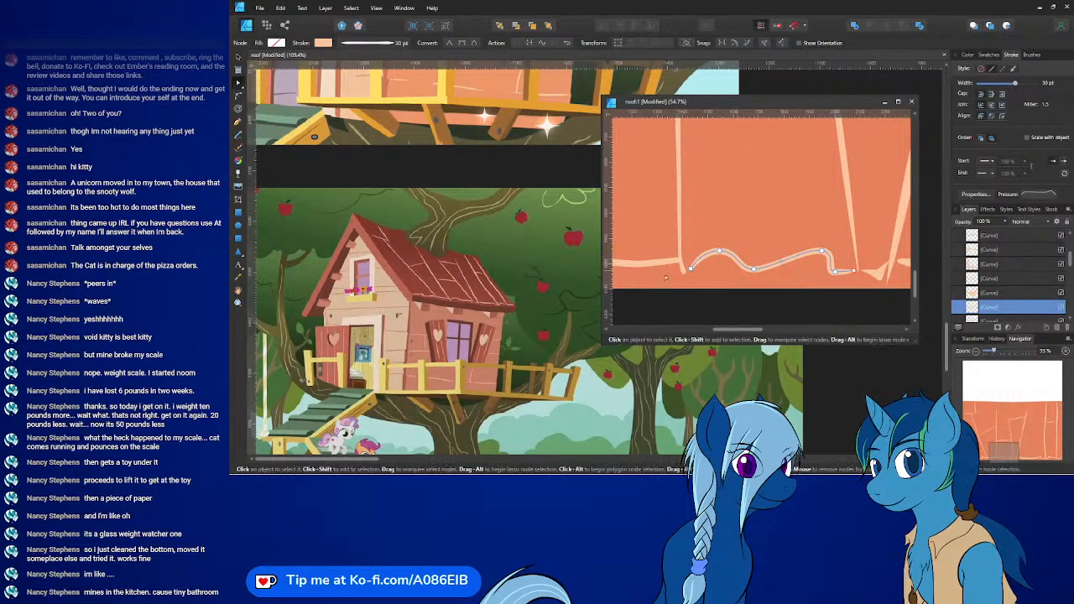
pyautogui.keyDown('ctrl'); pyautogui.scroll(3, 478, 284); pyautogui.keyUp('ctrl')
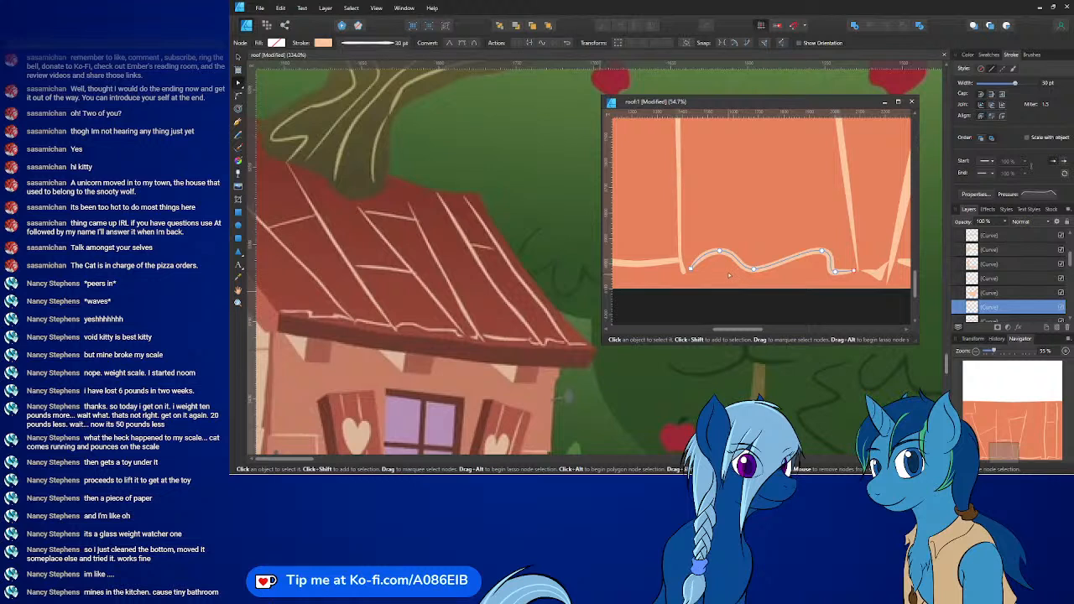
pyautogui.moveTo(720, 252); pyautogui.dragTo(719, 257)
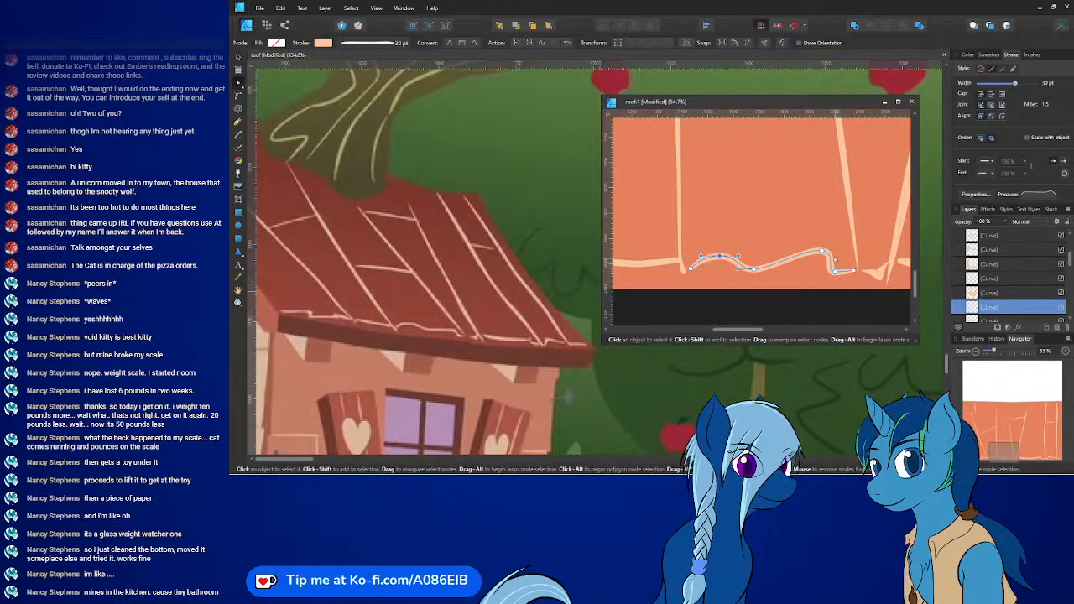
pyautogui.moveTo(825, 251); pyautogui.dragTo(826, 260)
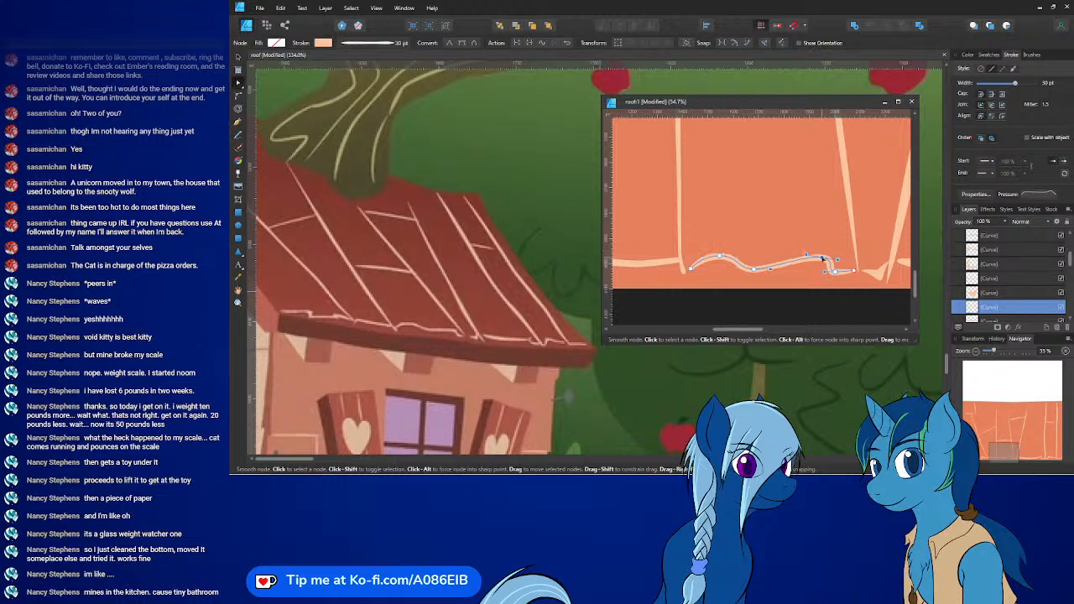
pyautogui.keyDown('ctrl'); pyautogui.scroll(-5, 822, 258); pyautogui.keyUp('ctrl')
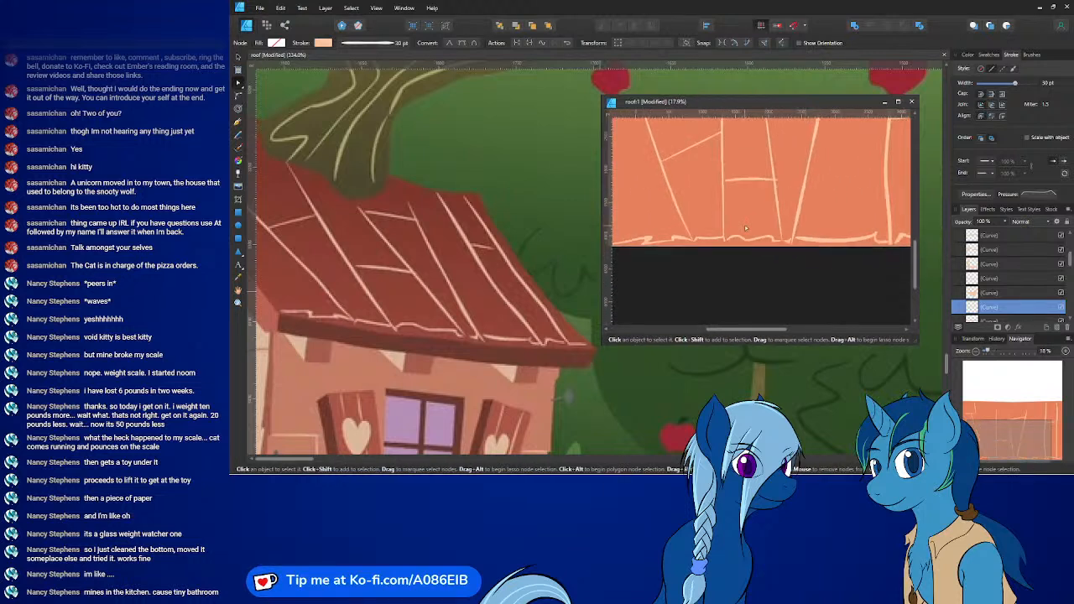
pyautogui.moveTo(799, 207); pyautogui.dragTo(806, 249, button='middle')
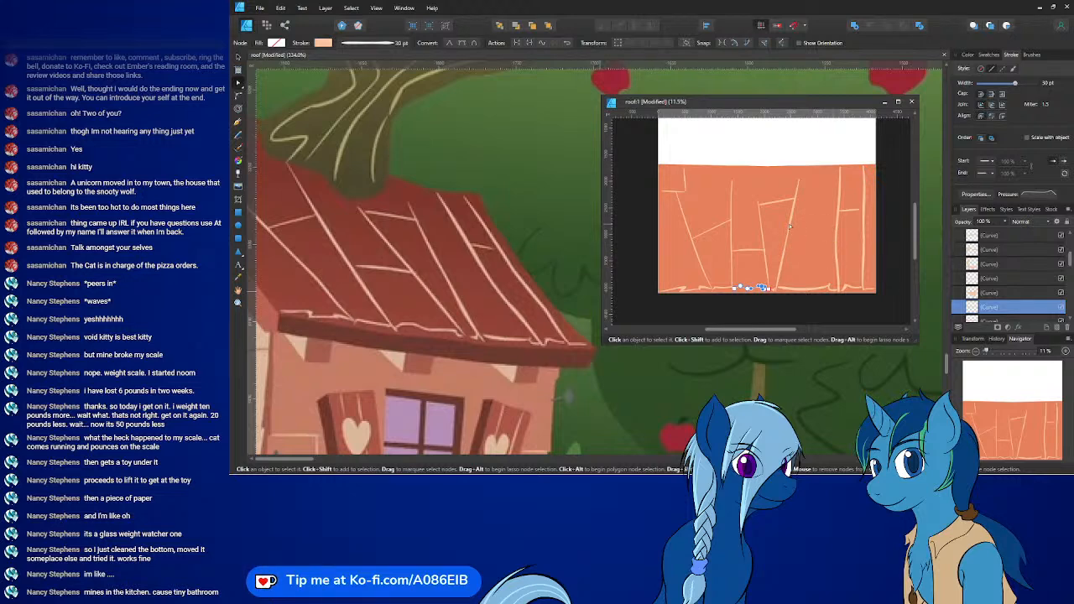
# - Export the whole roof document as a 4096 × 4096 px PNG, and switch to Blender to reload the roof image
pyautogui.click(260, 8)
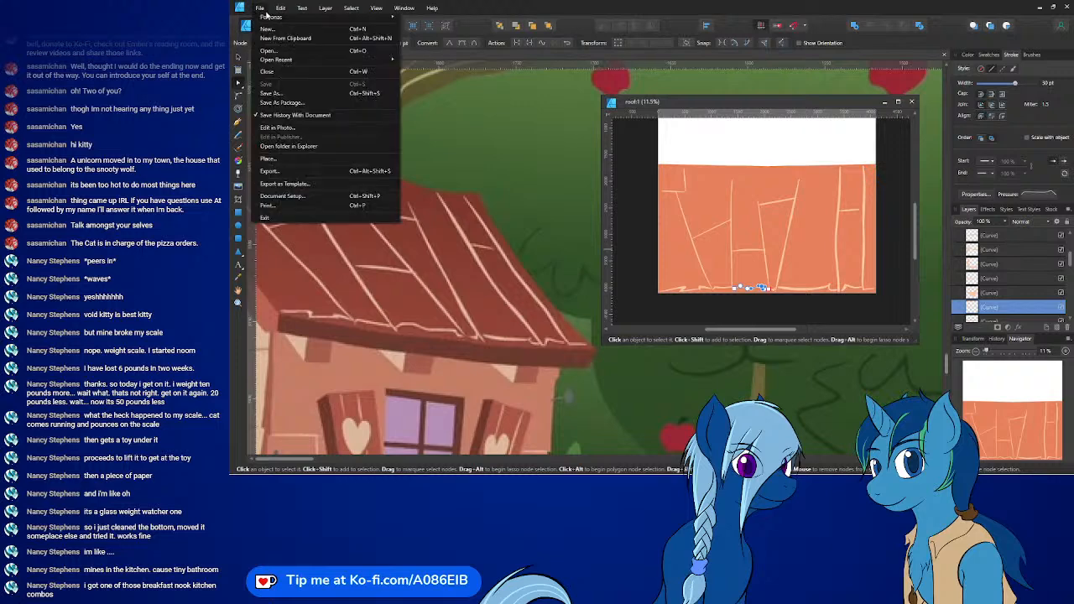
pyautogui.click(316, 171)
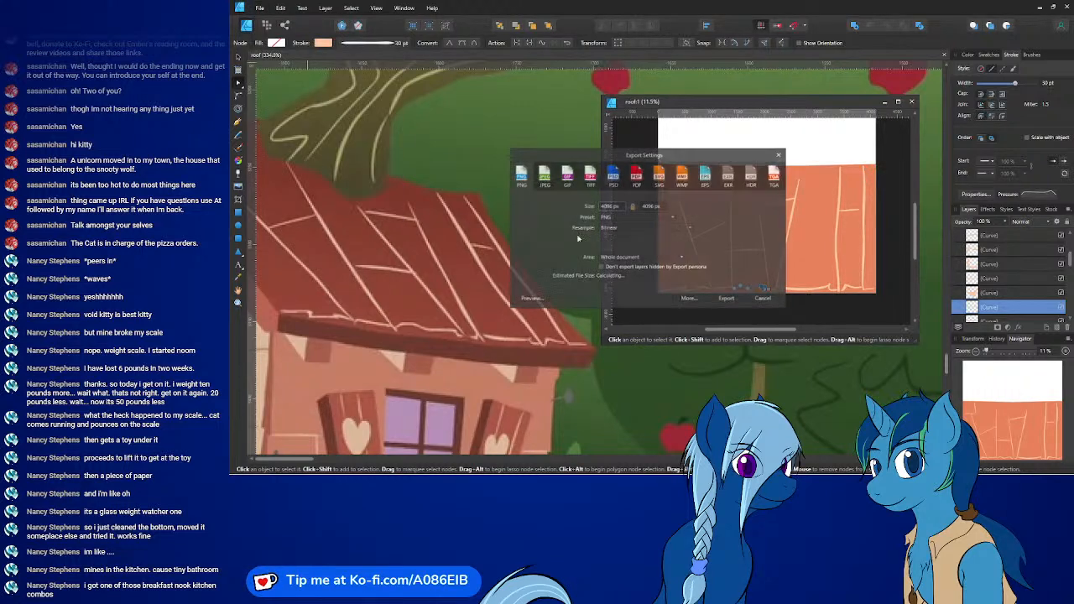
pyautogui.click(724, 303)
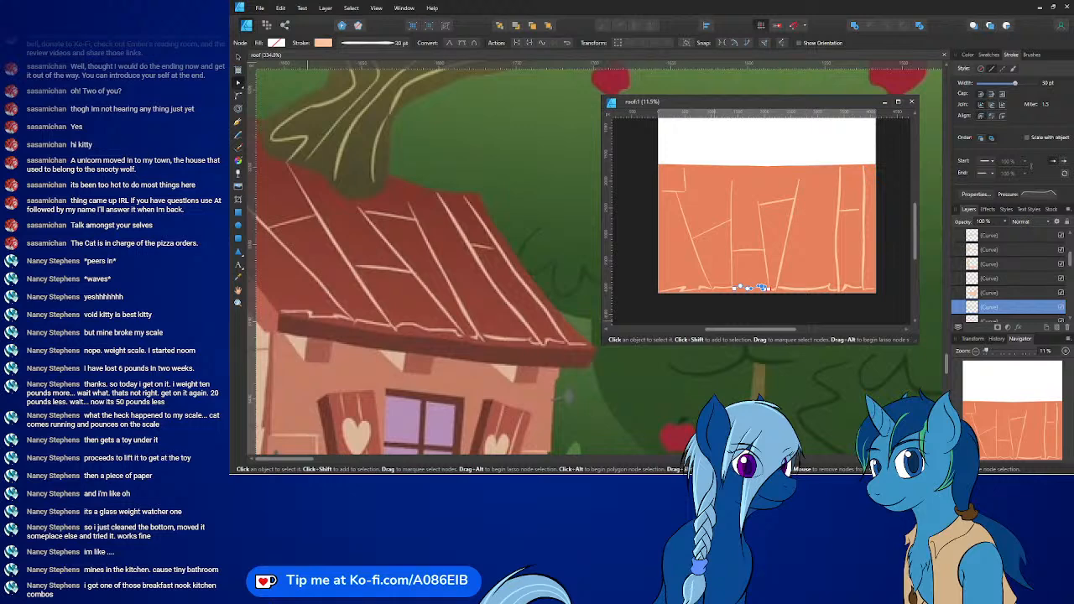
pyautogui.hotkey('alt', 'Tab')
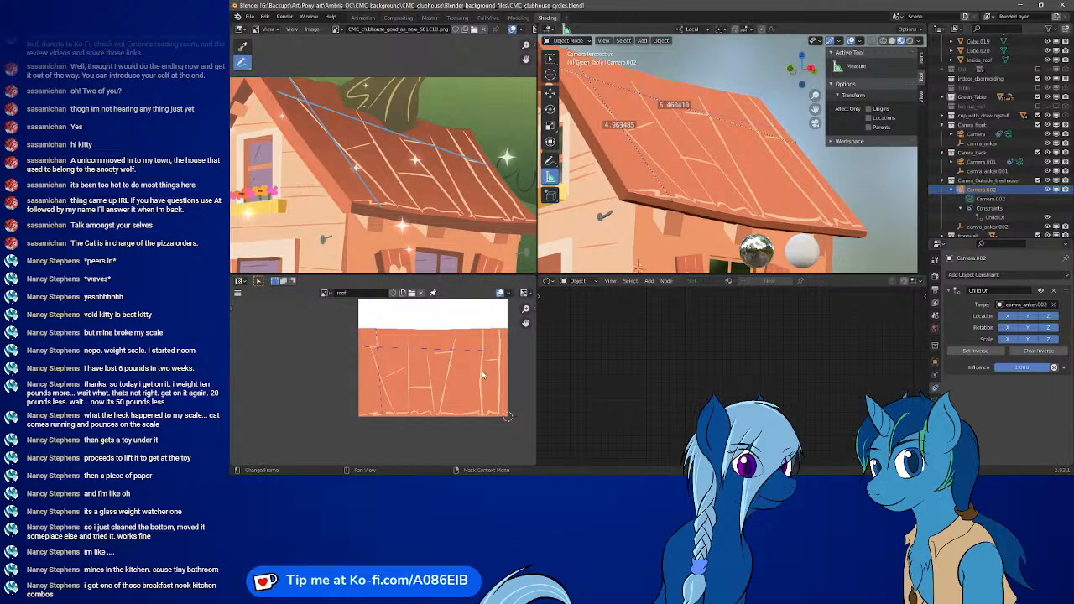
pyautogui.hotkey('alt', 'r')
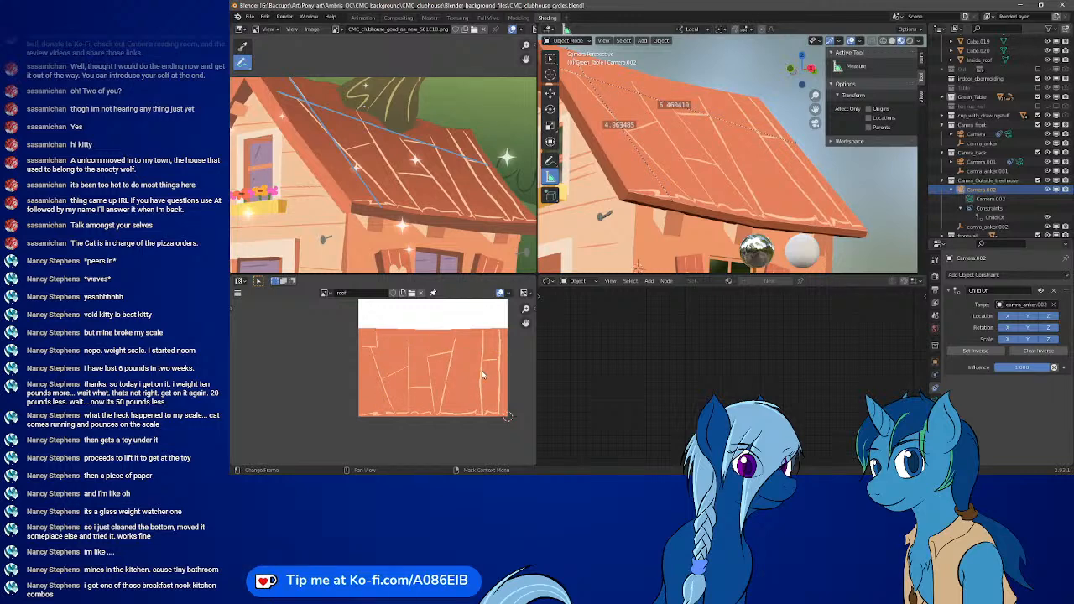
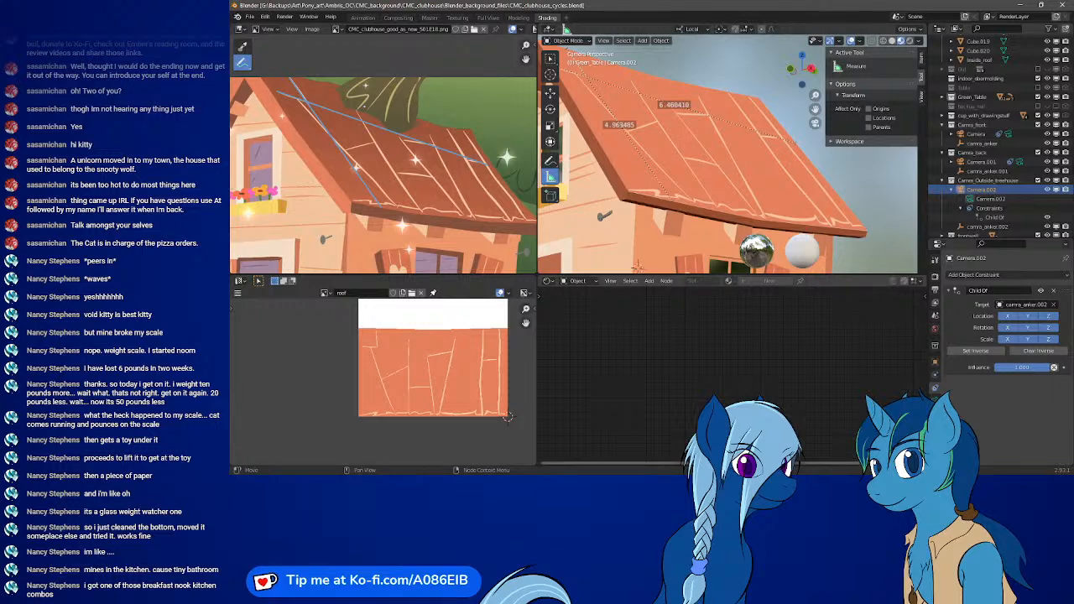
# - Switch to Affinity Designer and set the stroke width of the left slanted, middle vertical and short slanted plank lines to 50 pt
pyautogui.hotkey('alt', 'Tab')
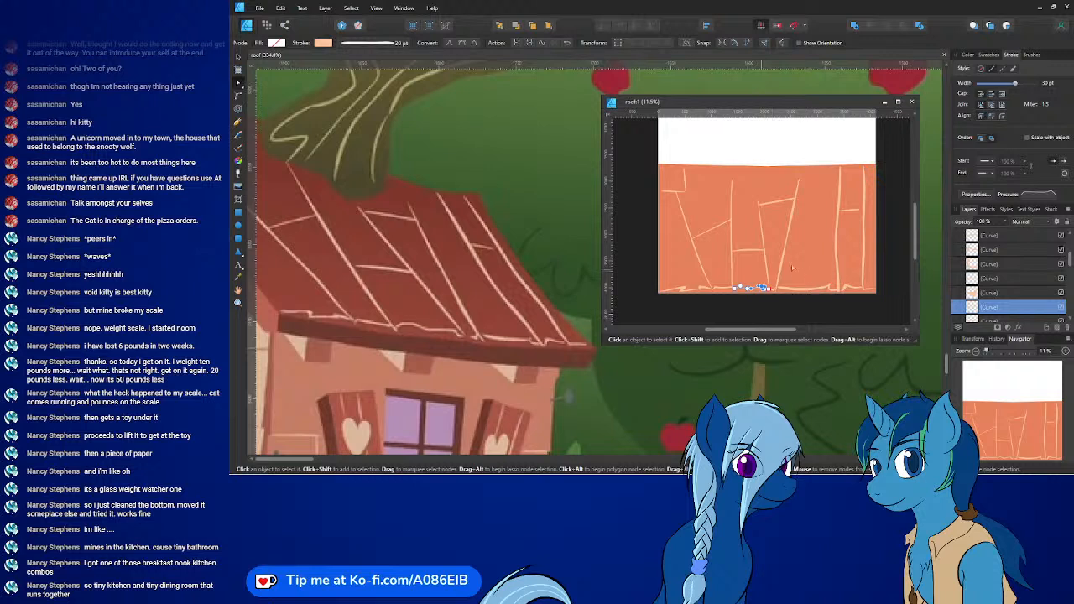
pyautogui.keyDown('ctrl'); pyautogui.scroll(3, 714, 239); pyautogui.keyUp('ctrl')
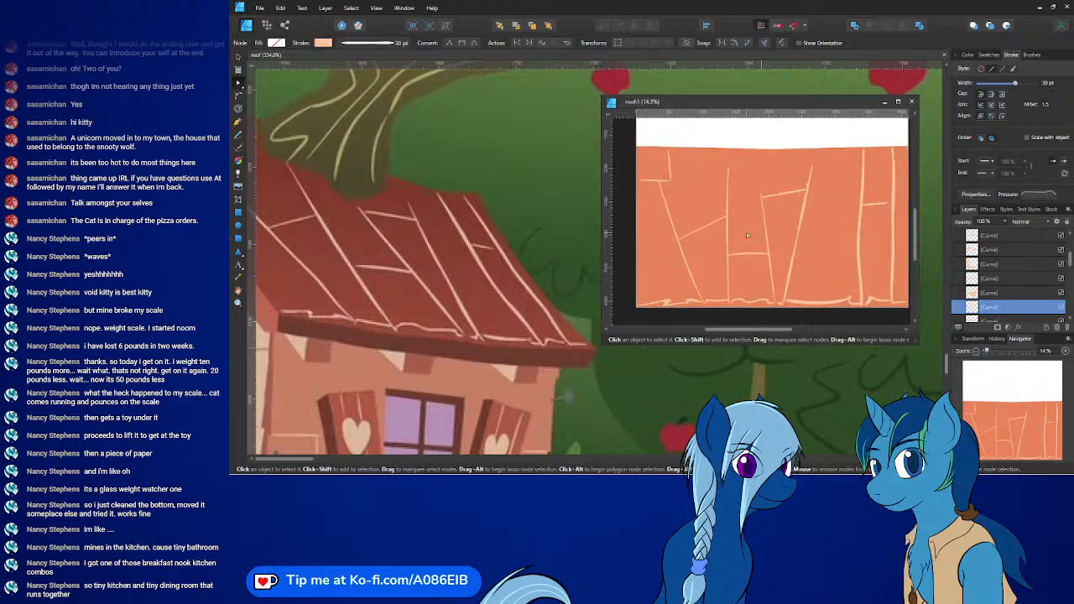
pyautogui.click(664, 252)
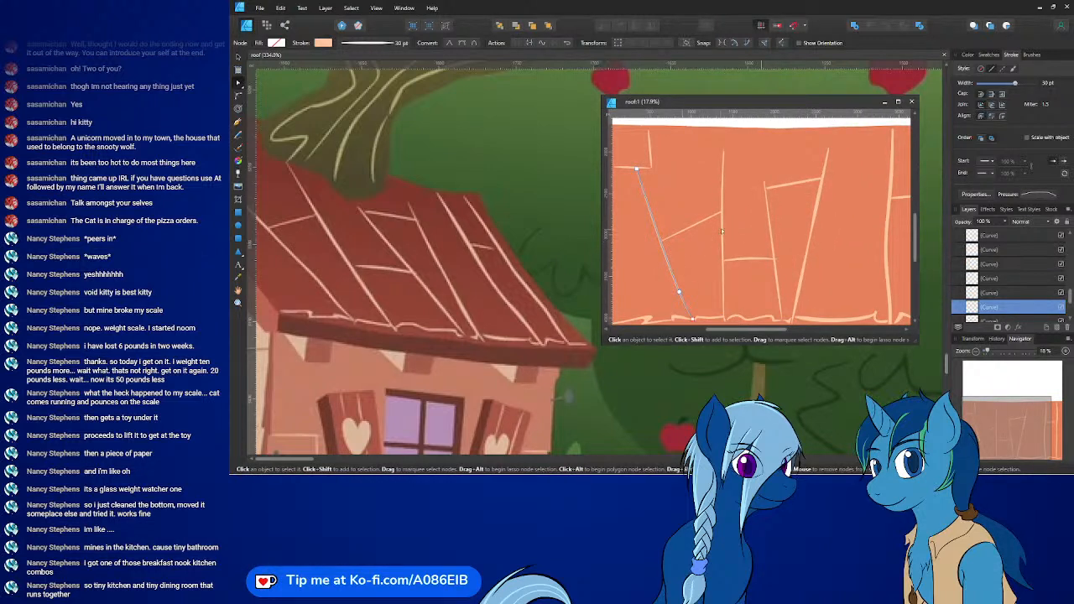
pyautogui.keyDown('shift'); pyautogui.click(723, 231); pyautogui.keyUp('shift')
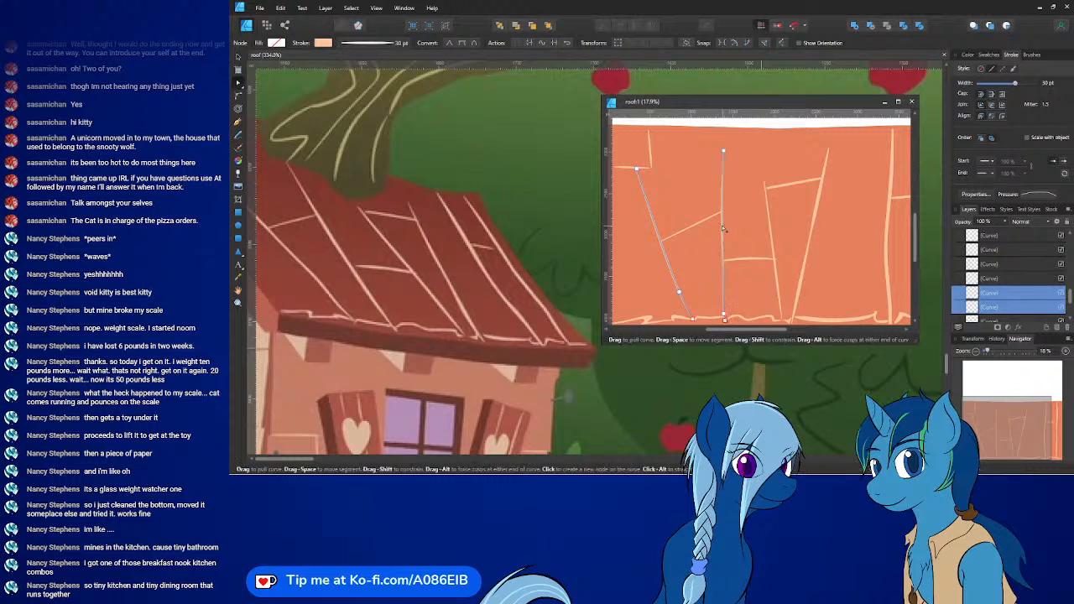
pyautogui.keyDown('shift'); pyautogui.click(771, 231); pyautogui.keyUp('shift')
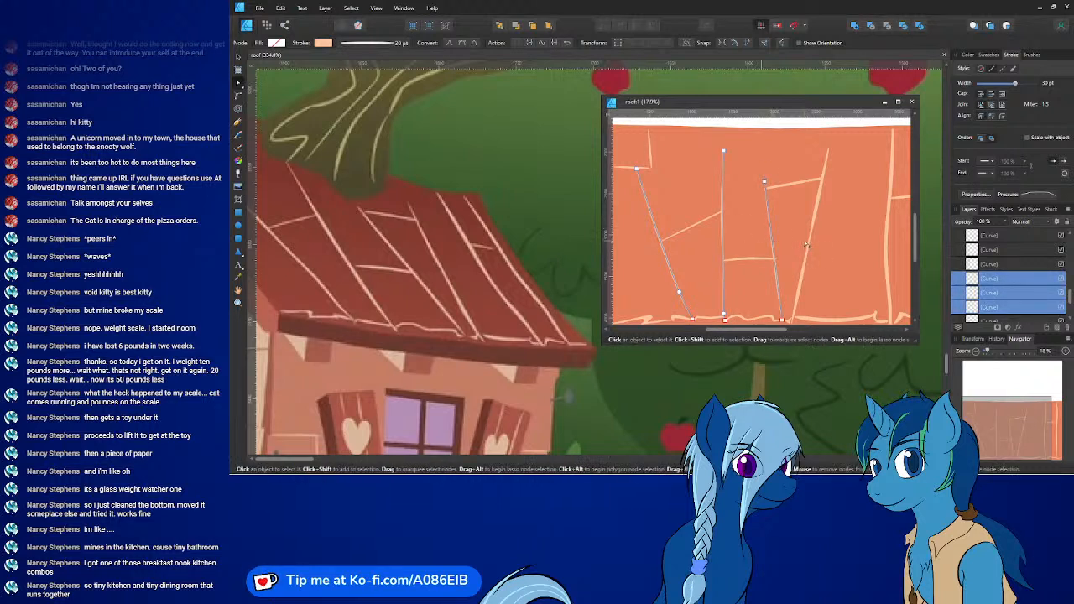
pyautogui.click(1062, 84)
pyautogui.write('15')
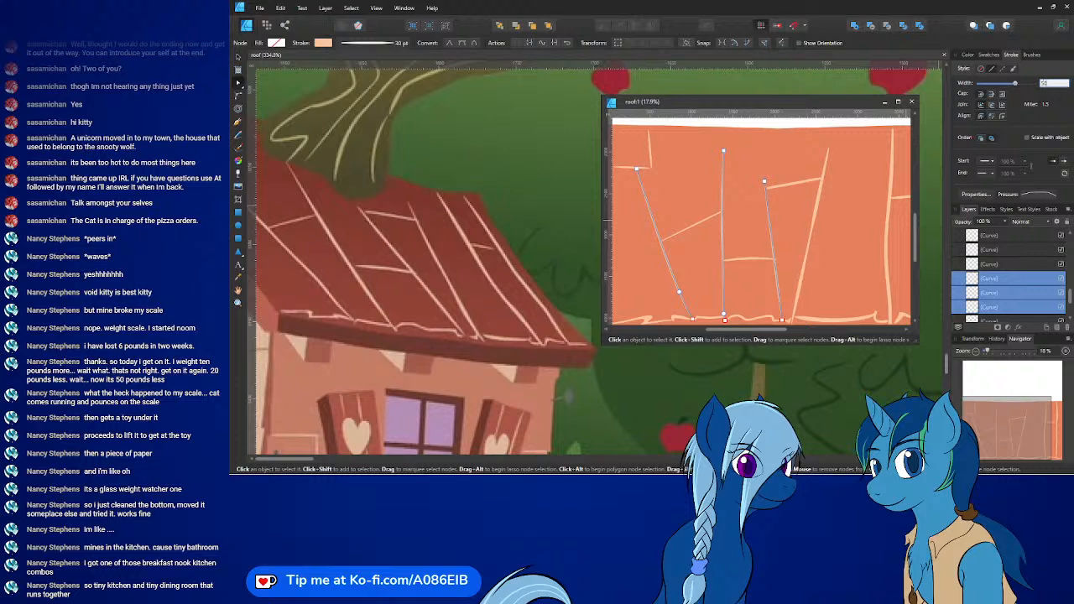
pyautogui.write('0')
pyautogui.press('Return')
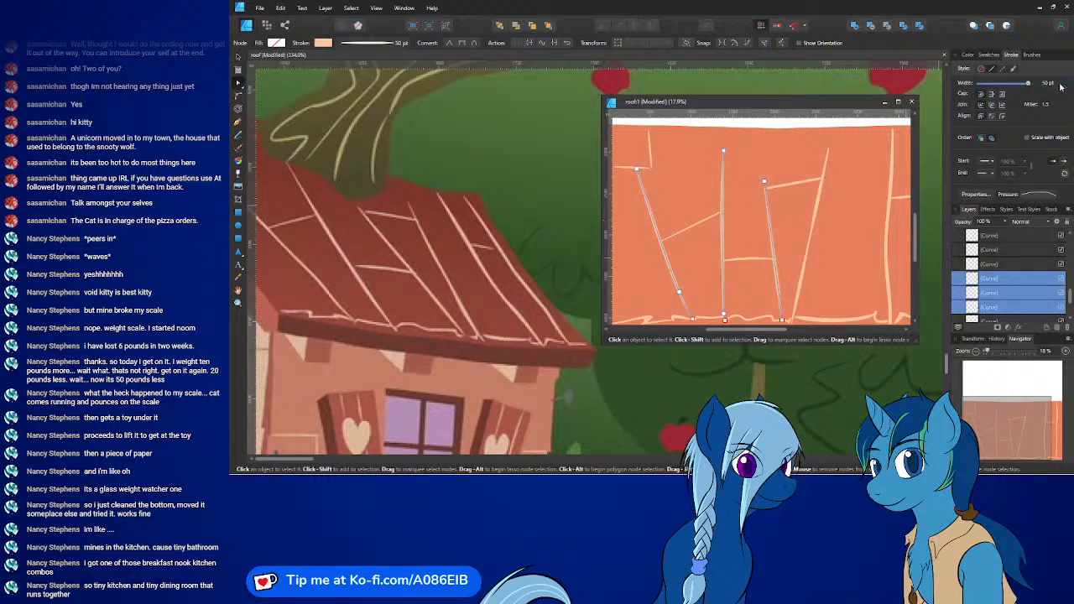
pyautogui.click(794, 278)
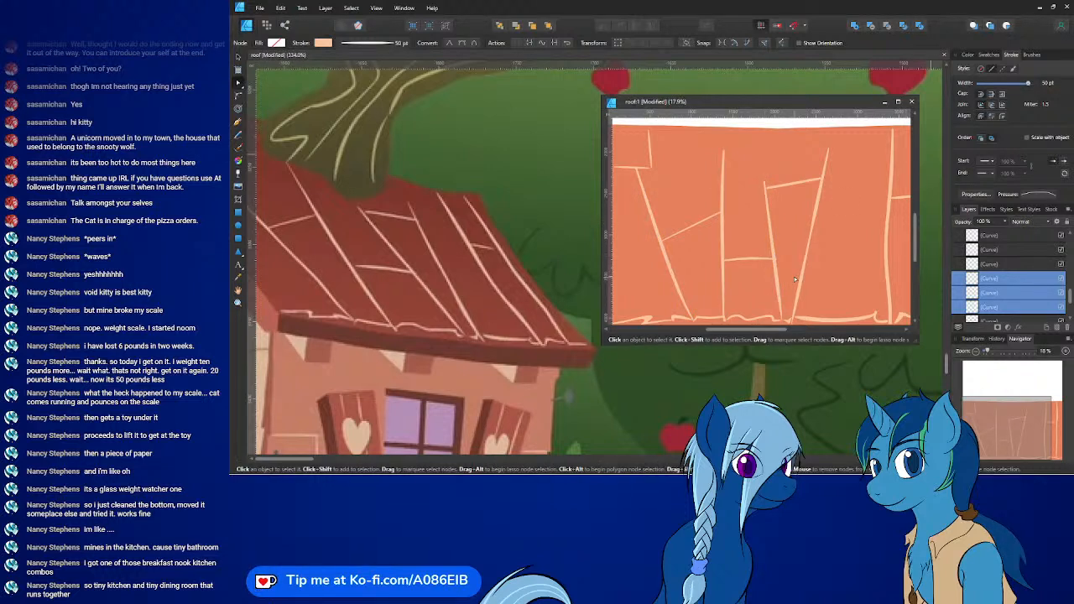
pyautogui.moveTo(857, 249)
pyautogui.mouseDown(button='middle')
pyautogui.moveTo(830, 240)
pyautogui.moveTo(869, 228)
pyautogui.moveTo(850, 250)
pyautogui.mouseUp(button='middle')
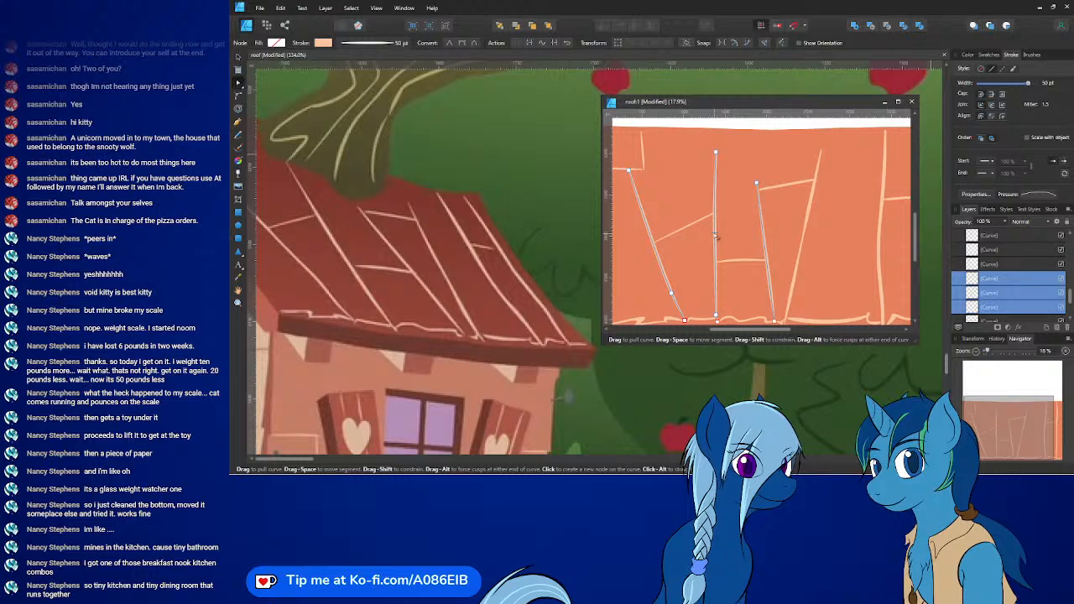
# - Save the roof document and export it whole as a 4096 × 4096 px PNG with bilinear resampling
pyautogui.hotkey('ctrl', 's')
pyautogui.click(260, 8)
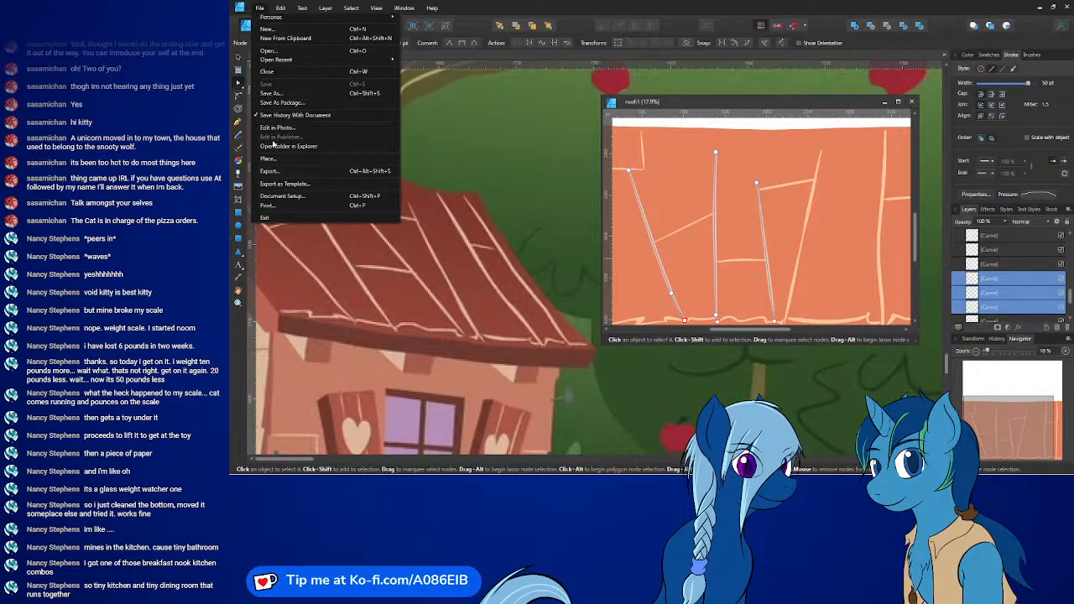
pyautogui.click(270, 170)
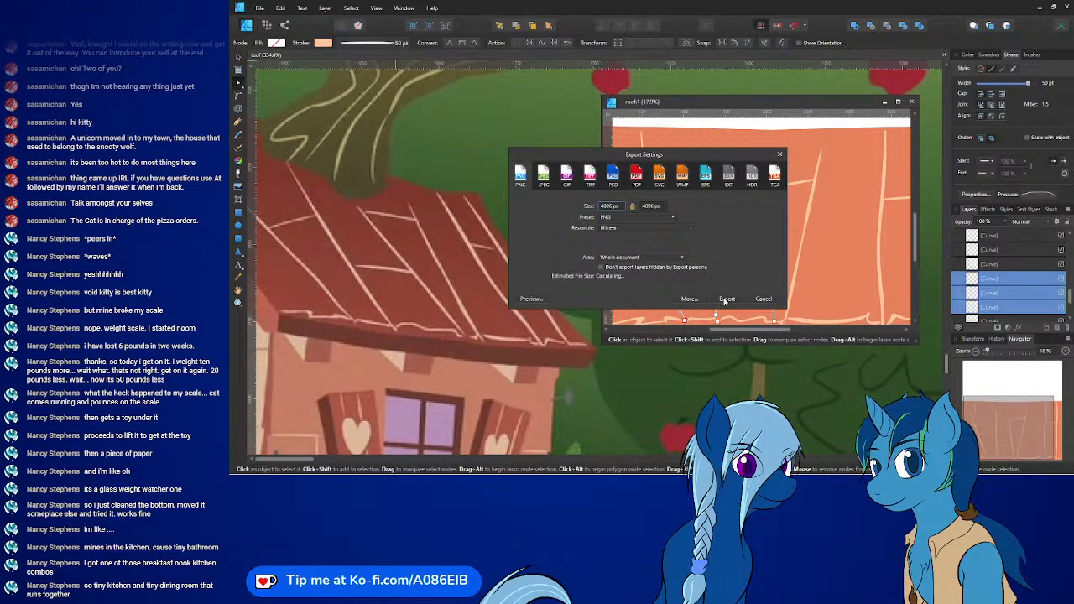
pyautogui.click(726, 300)
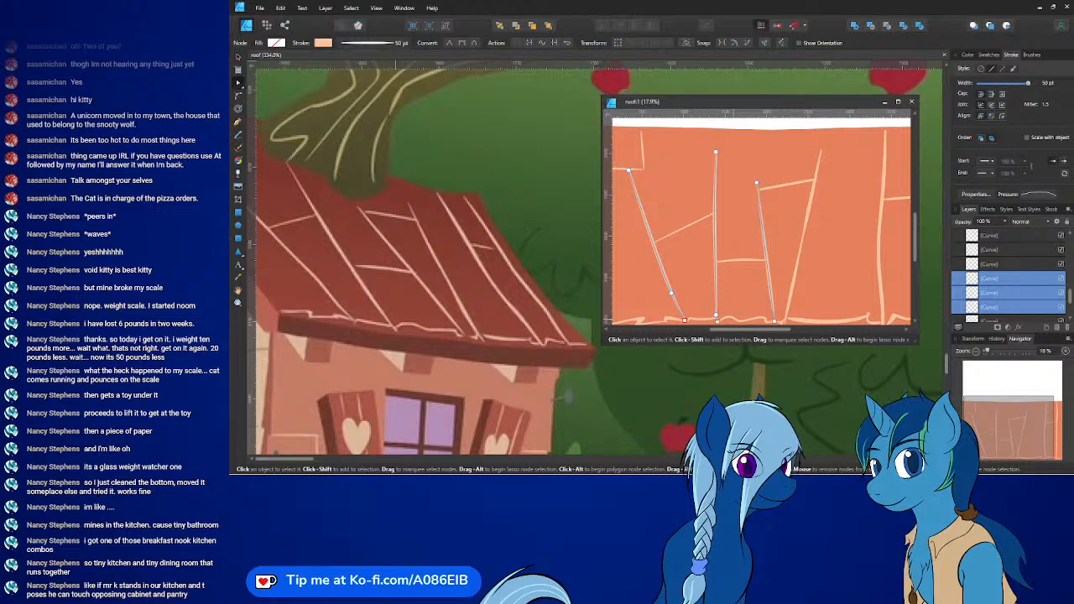
# - Switch to Blender, inspect the clubhouse's roof and front wall beside the reference, and save the Blender file
pyautogui.hotkey('alt', 'Tab')
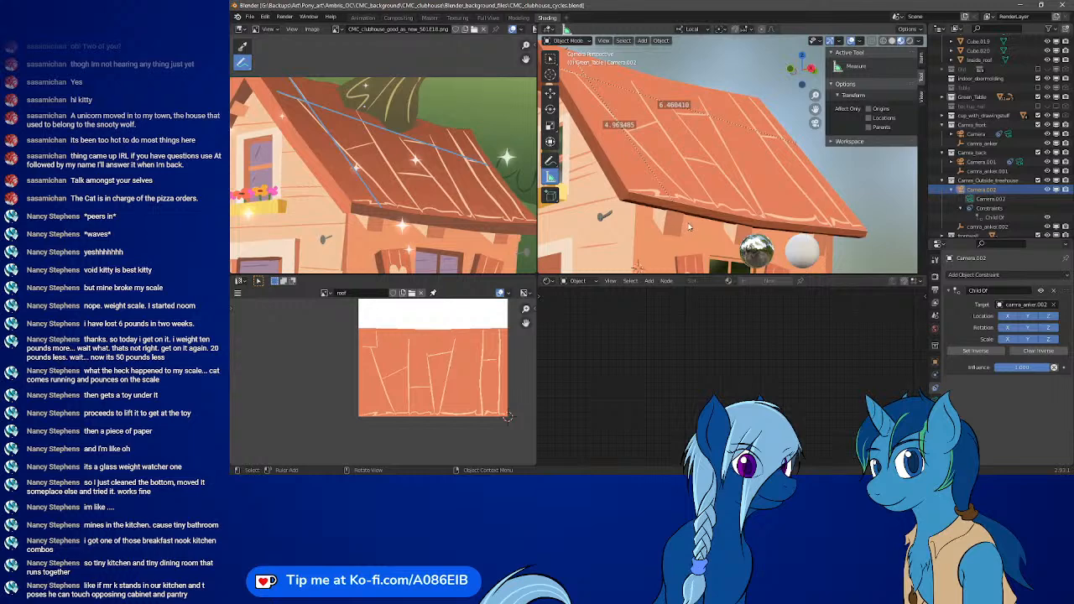
pyautogui.keyDown('shift'); pyautogui.moveTo(697, 216); pyautogui.dragTo(771, 154, button='middle'); pyautogui.keyUp('shift')
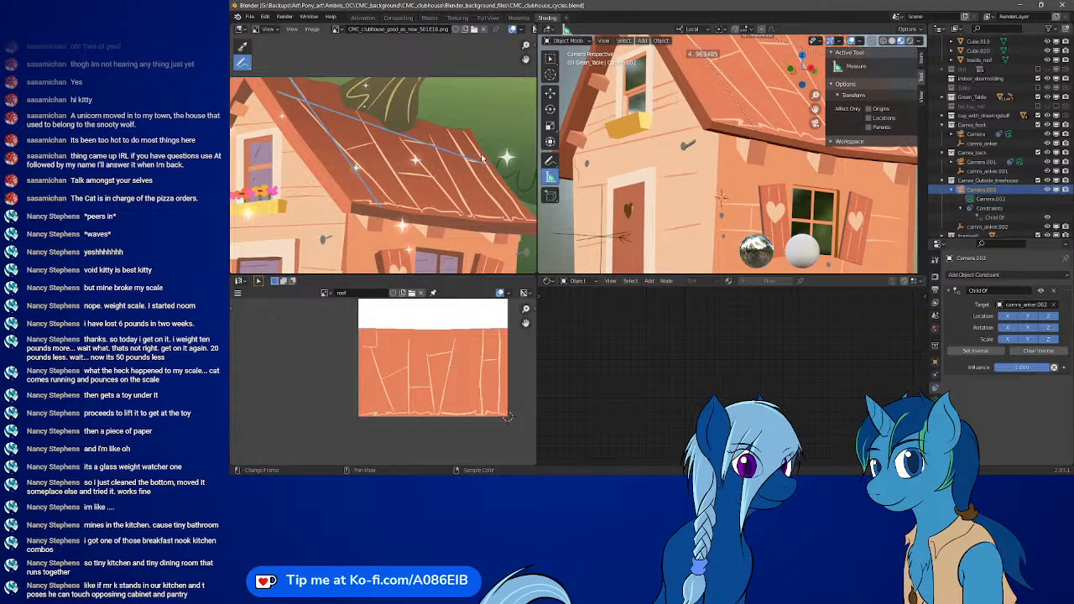
pyautogui.hotkey('ctrl', 's')
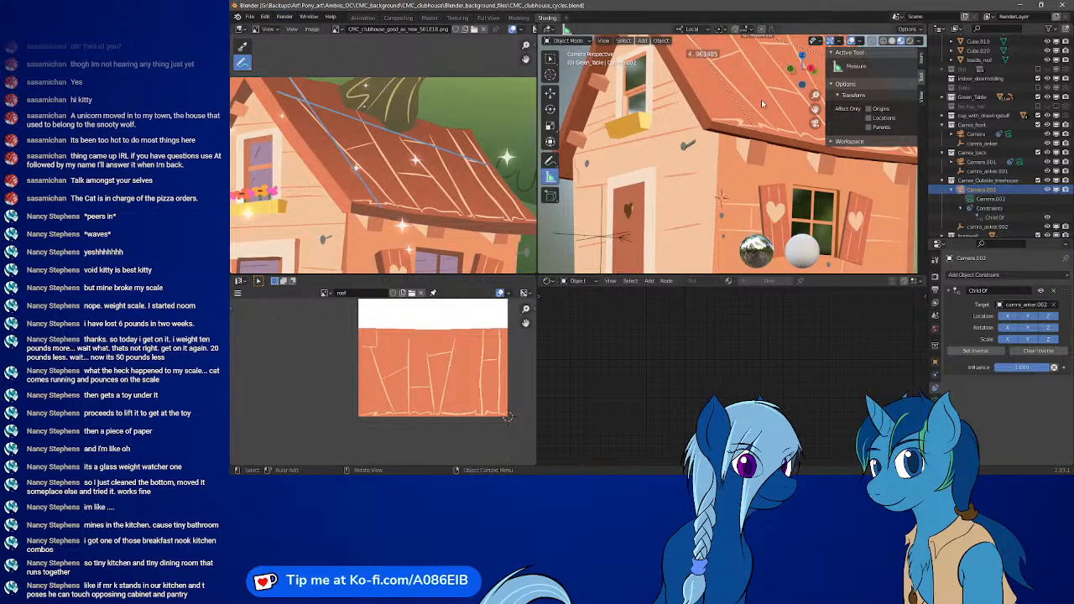
# - Switch the reference image to the treehouse picture with the red apples and frame the clubhouse beside the roof view
pyautogui.moveTo(769, 117); pyautogui.dragTo(711, 210, button='middle')
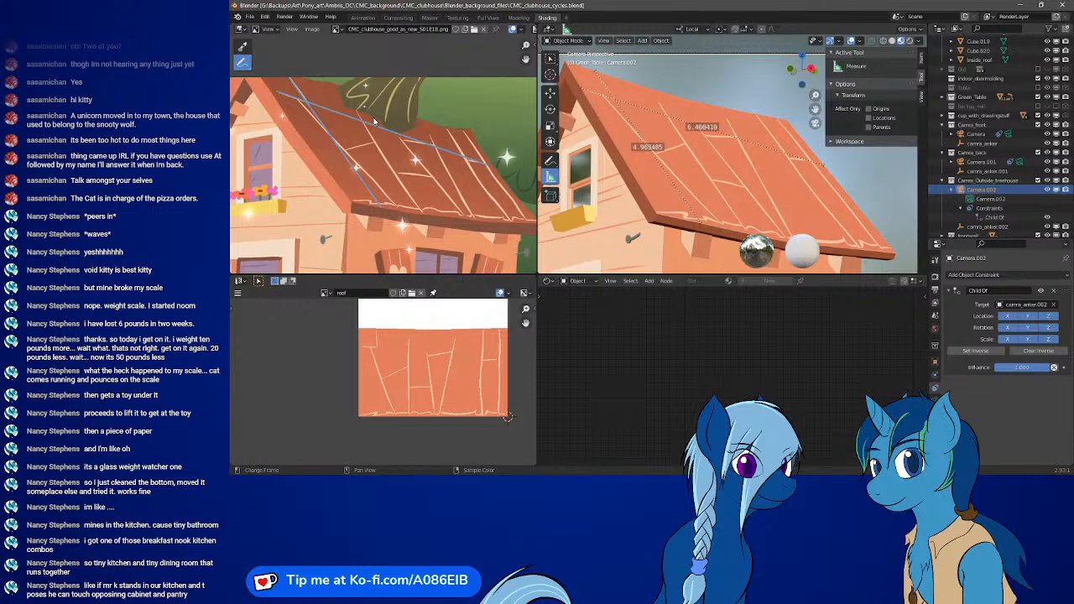
pyautogui.click(336, 30)
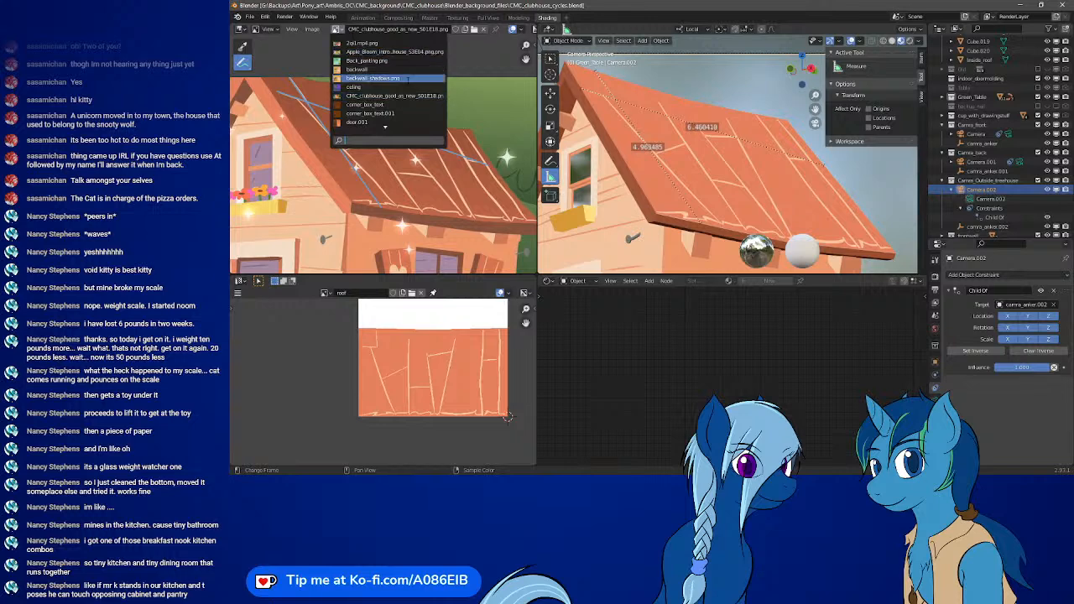
pyautogui.press('Down')
pyautogui.press('Down')
pyautogui.press('Down')
pyautogui.press('Down')
pyautogui.press('Down')
pyautogui.press('Down')
pyautogui.press('Down')
pyautogui.press('Down')
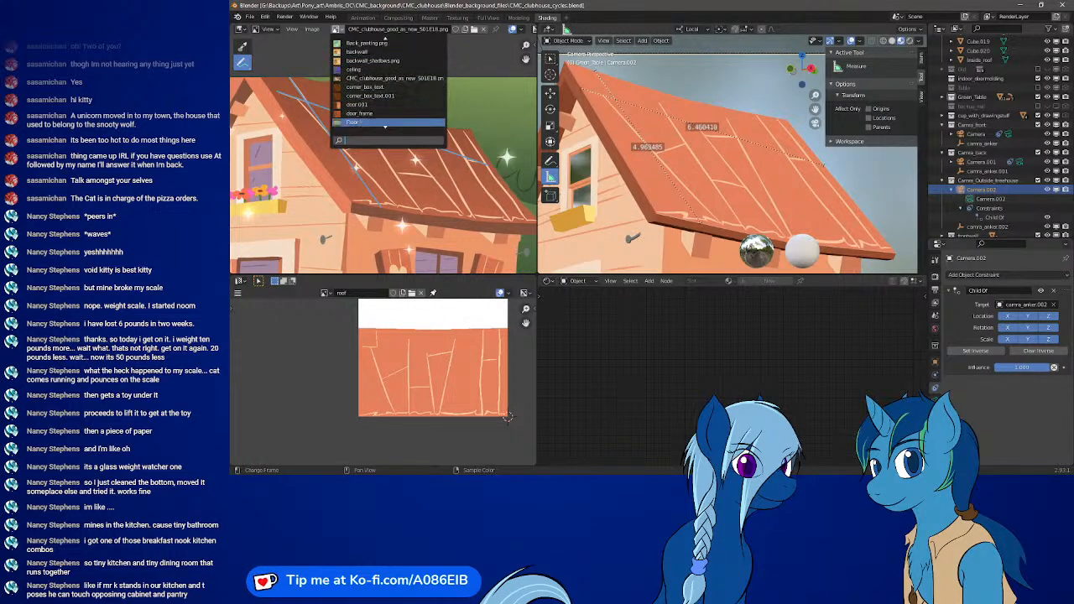
pyautogui.press('Down')
pyautogui.press('Down')
pyautogui.press('Down')
pyautogui.press('Down')
pyautogui.press('Down')
pyautogui.press('Down')
pyautogui.press('Down')
pyautogui.press('Down')
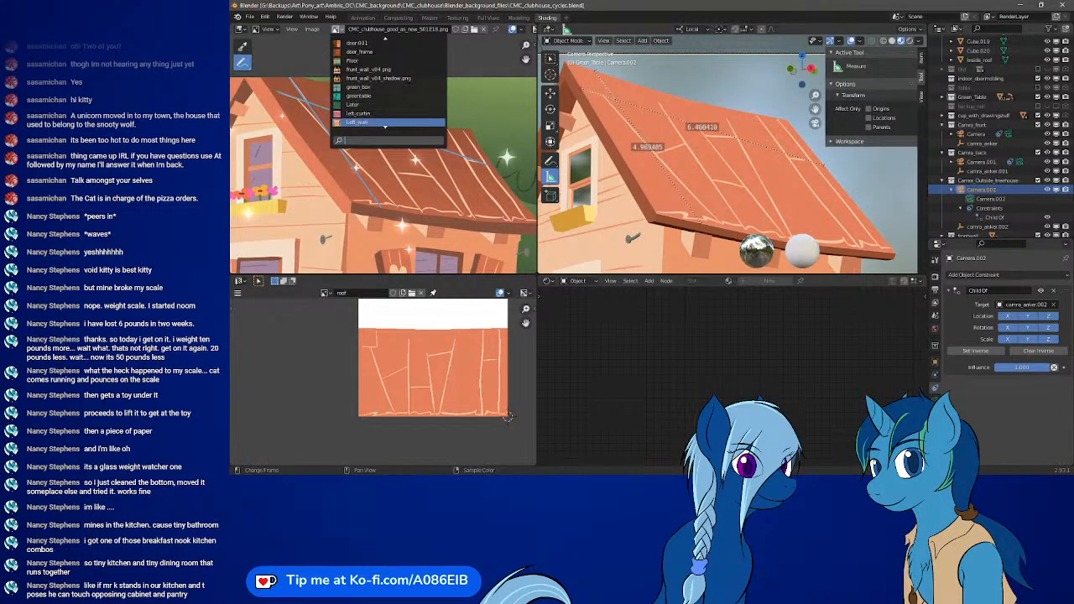
pyautogui.scroll(-6, 372, 80)
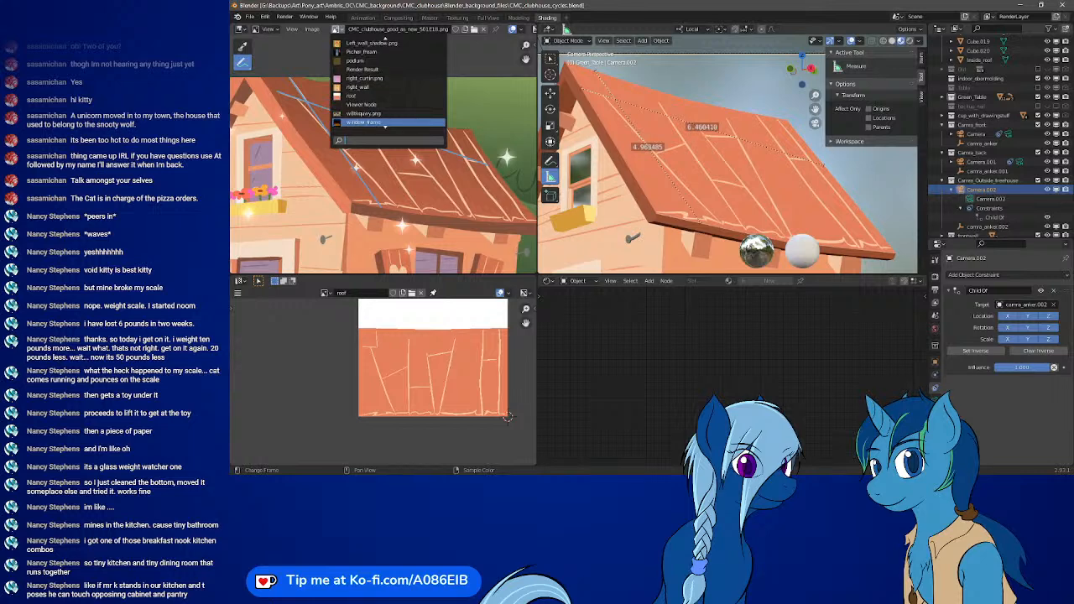
pyautogui.click(372, 108)
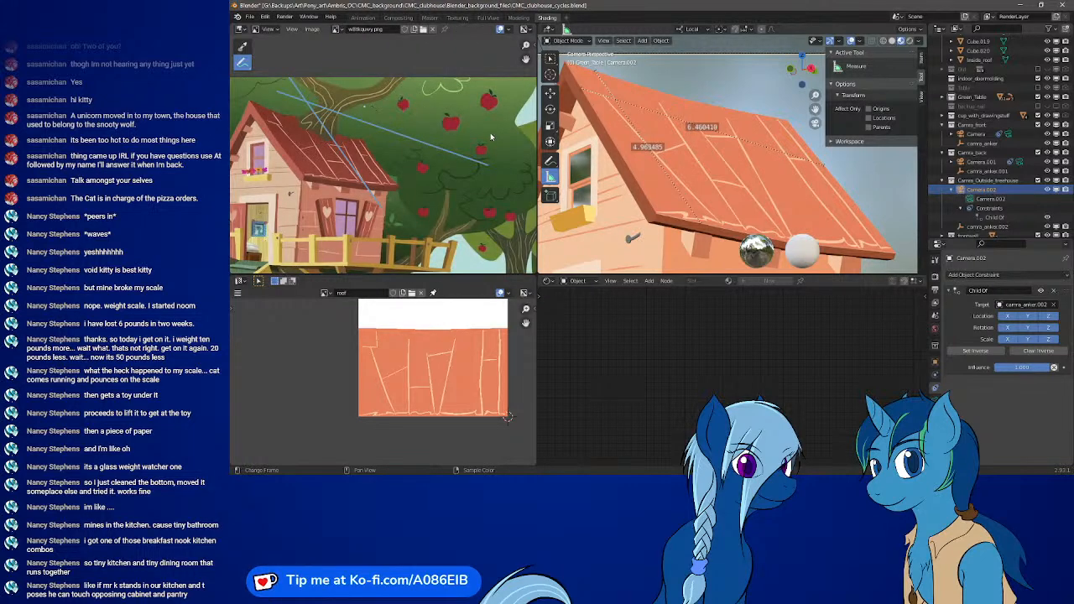
pyautogui.moveTo(414, 213); pyautogui.dragTo(445, 201, button='middle')
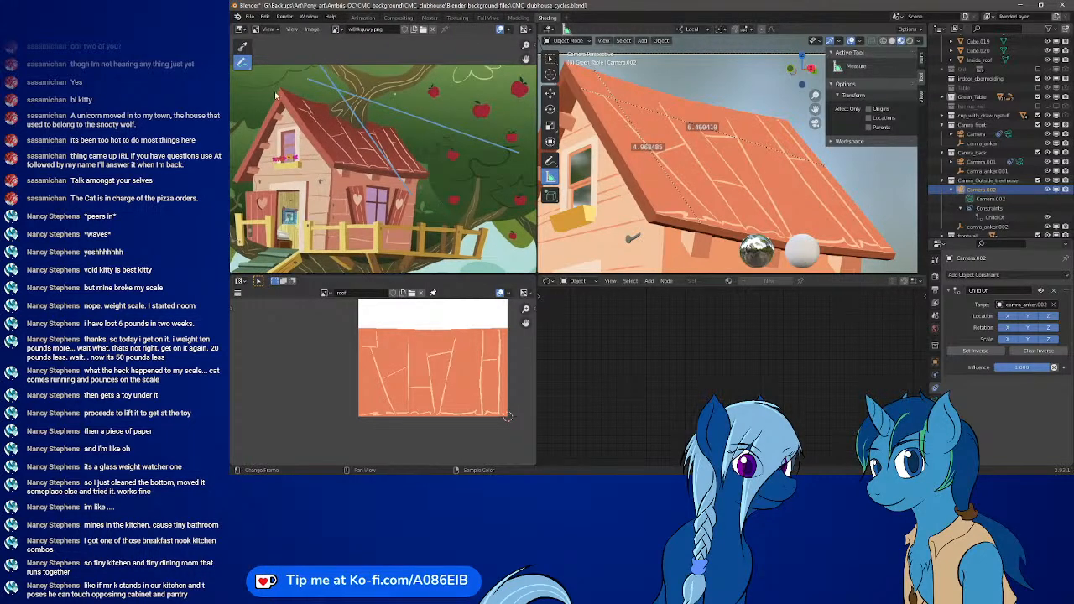
# - Erase the blue annotation lines over the reference picture's roof and restore the Annotate tool
pyautogui.moveTo(245, 69); pyautogui.dragTo(284, 121)
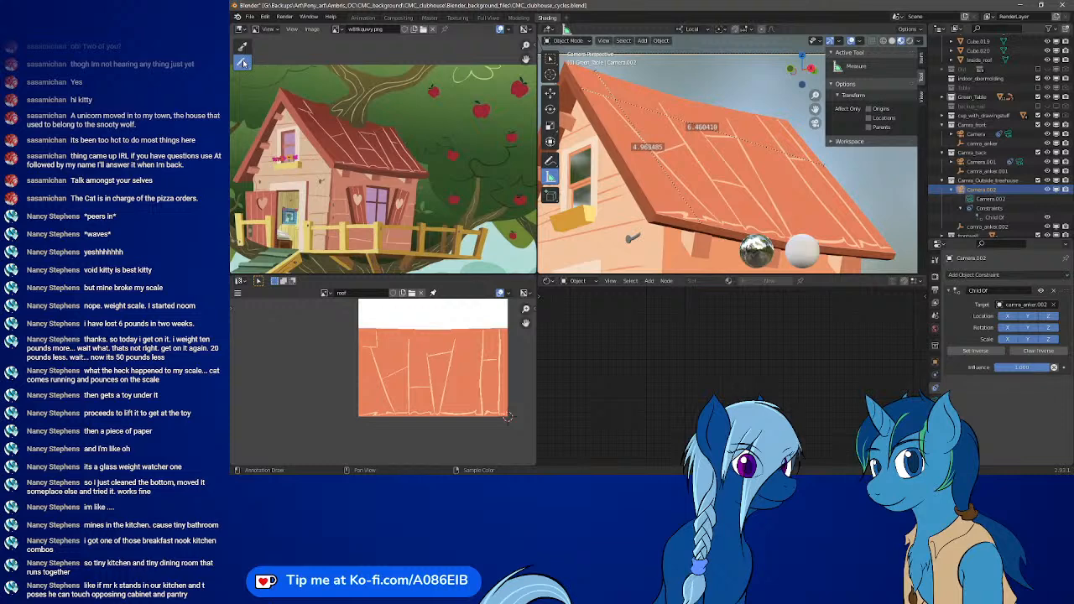
pyautogui.moveTo(243, 63); pyautogui.dragTo(277, 66)
pyautogui.moveTo(409, 210); pyautogui.dragTo(418, 189, button='middle')
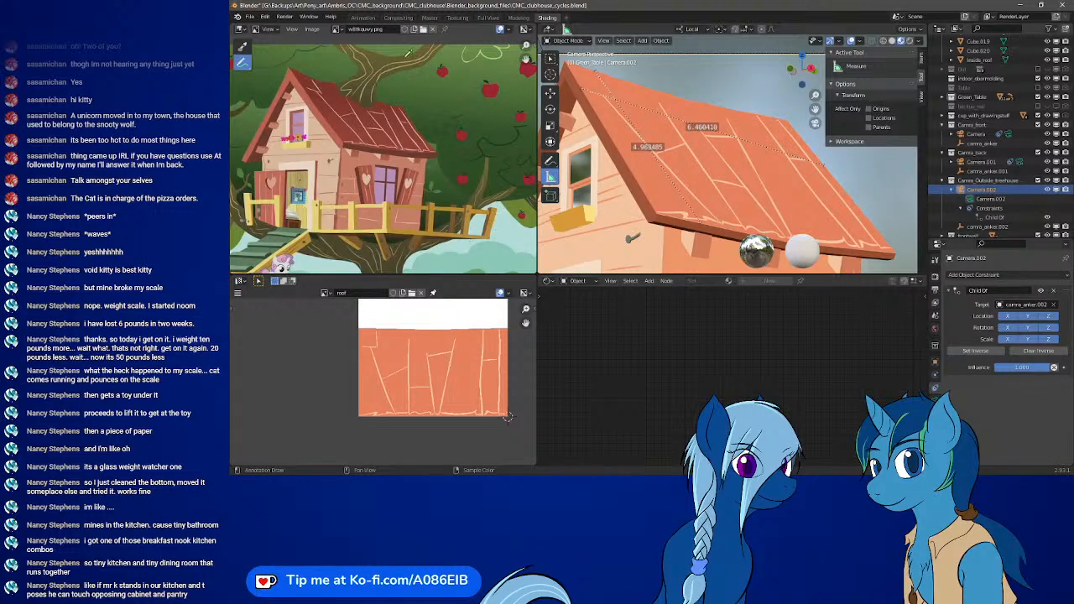
# - Switch the reference back to CMC_clubhouse_good_as_new_S01E18.png and examine the railing below the side window up close
pyautogui.click(337, 30)
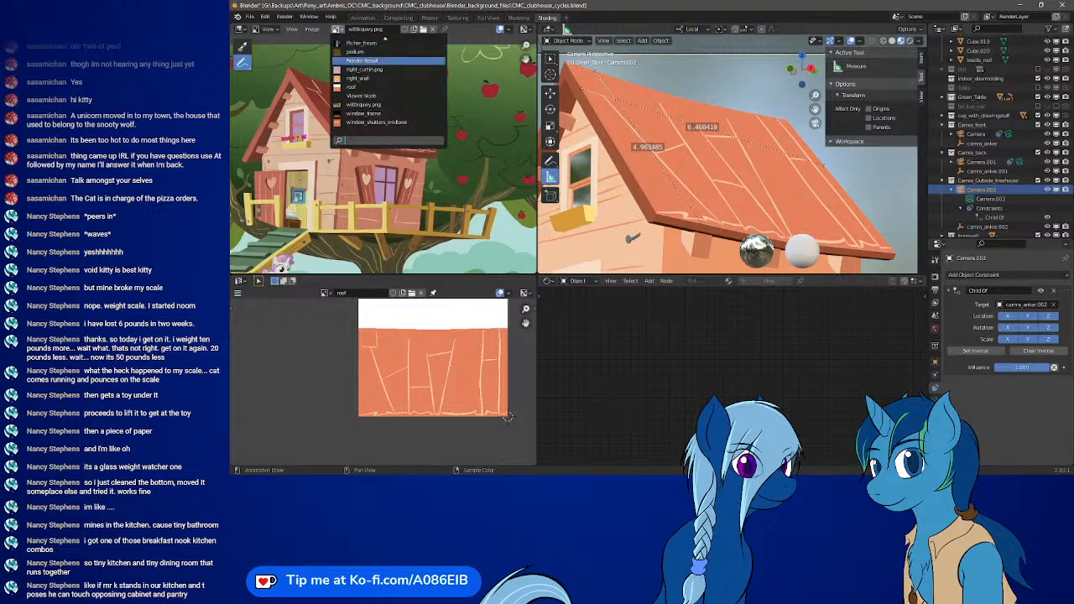
pyautogui.scroll(19, 387, 83)
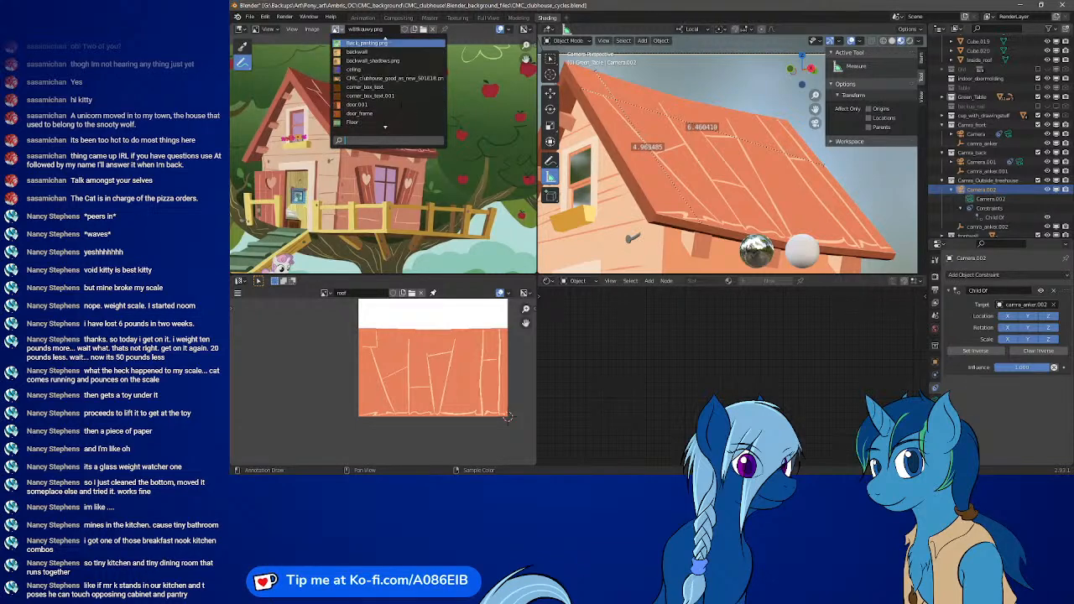
pyautogui.click(403, 78)
pyautogui.scroll(-4, 362, 99)
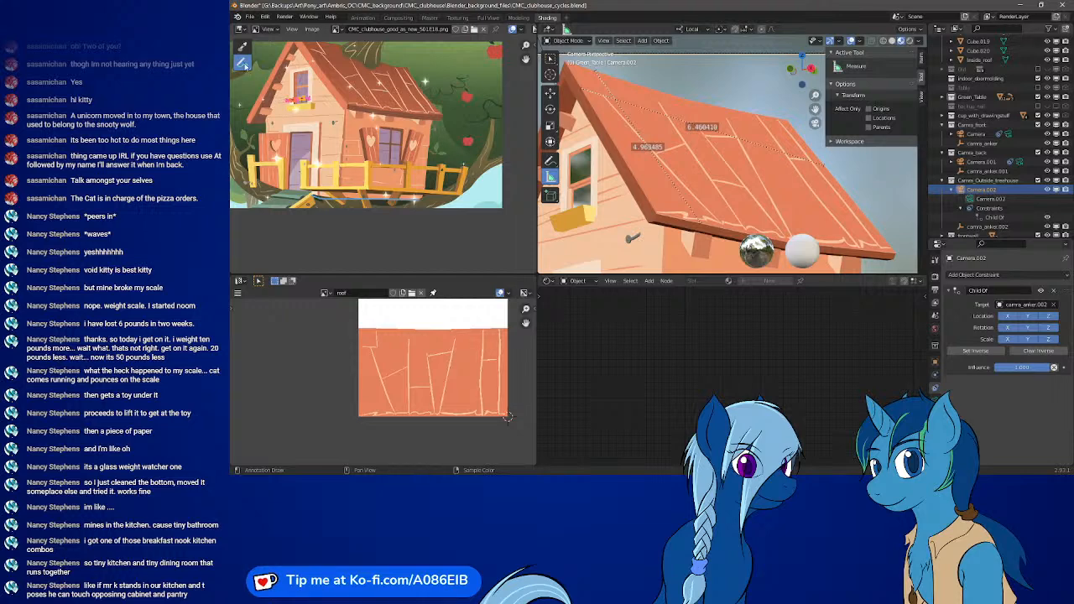
pyautogui.moveTo(245, 66); pyautogui.dragTo(284, 122)
pyautogui.moveTo(242, 63); pyautogui.dragTo(277, 66)
pyautogui.scroll(4, 411, 170)
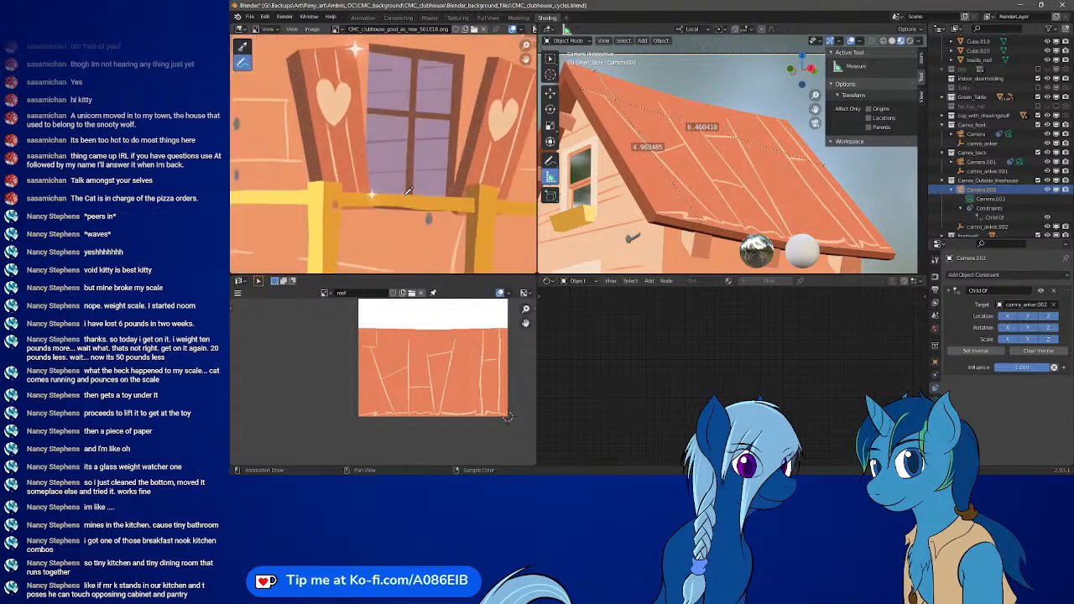
pyautogui.scroll(-1, 417, 155)
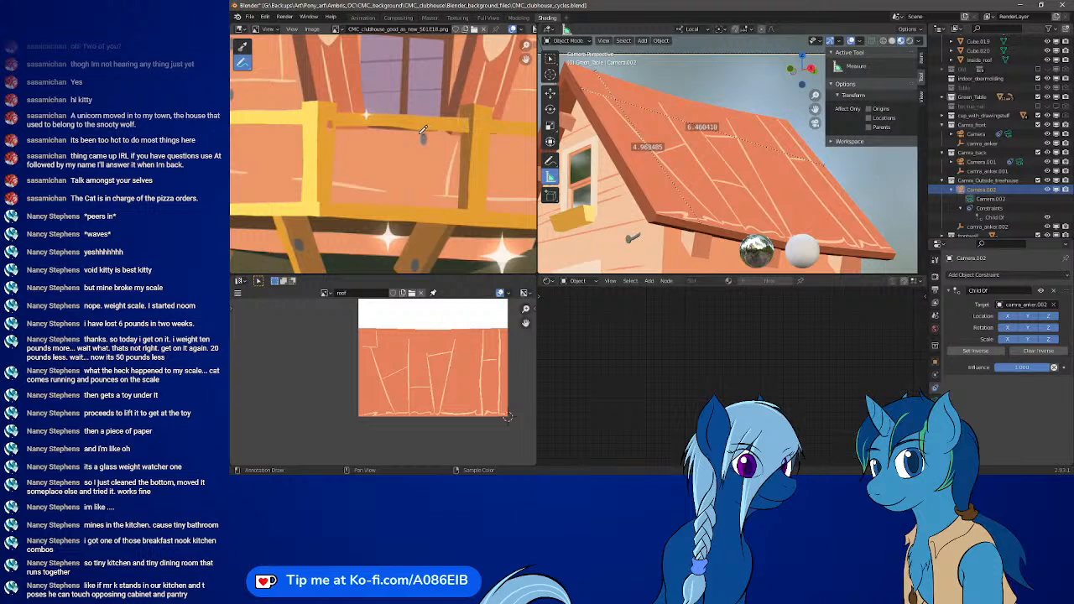
# - Circle the grey nail below the side window with a freehand annotation, erase the markings and restore the Annotate tool
pyautogui.moveTo(423, 130)
pyautogui.mouseDown()
pyautogui.moveTo(441, 134)
pyautogui.moveTo(406, 143)
pyautogui.moveTo(419, 128)
pyautogui.mouseUp()
pyautogui.moveTo(333, 117); pyautogui.dragTo(335, 133)
pyautogui.click(244, 65)
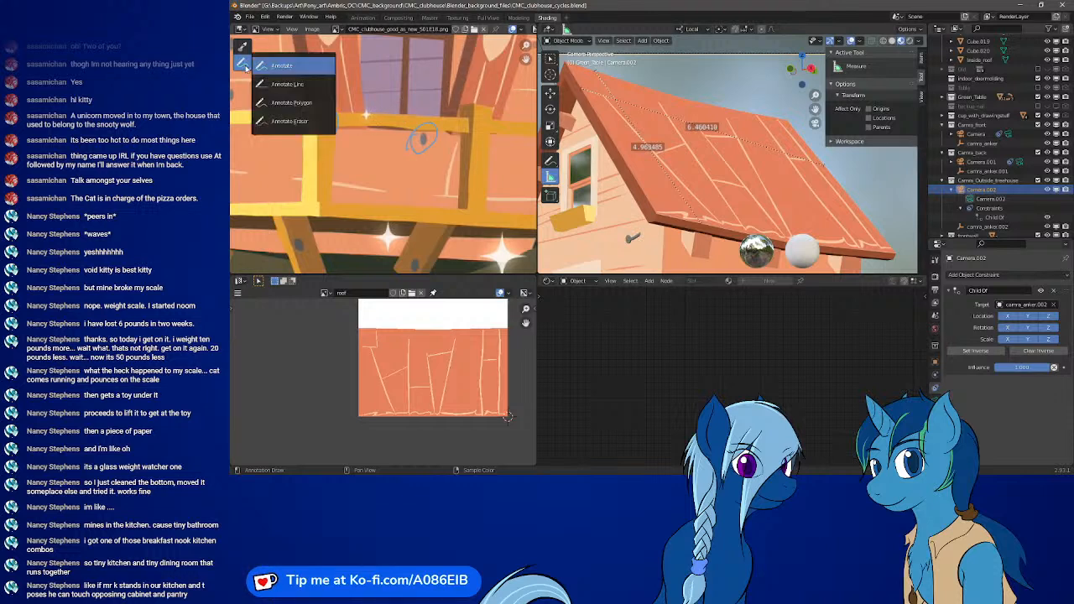
pyautogui.click(292, 120)
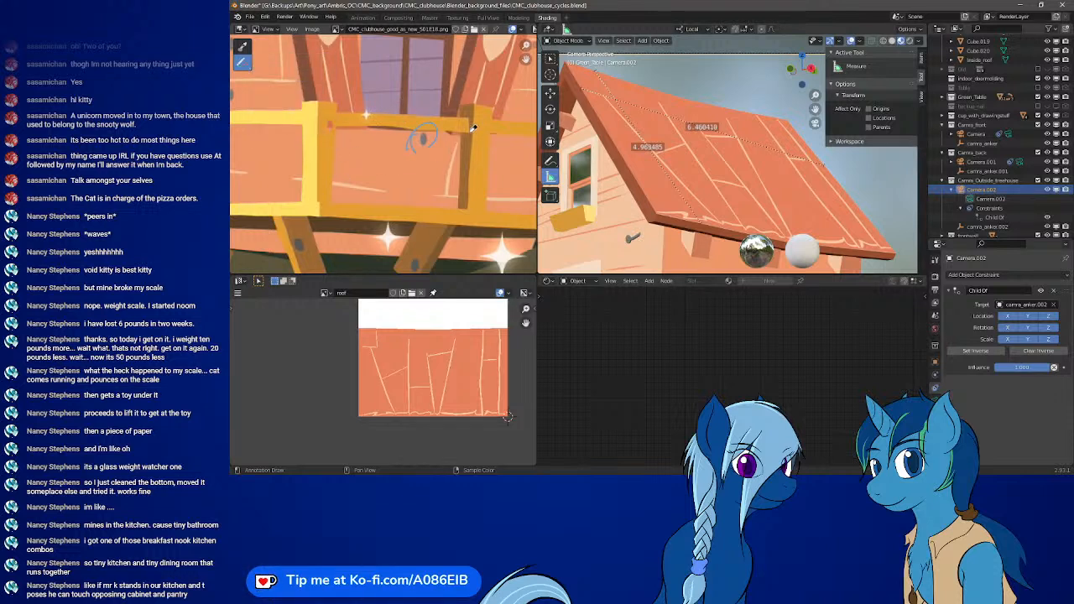
pyautogui.moveTo(474, 128); pyautogui.dragTo(444, 124)
pyautogui.click(243, 64)
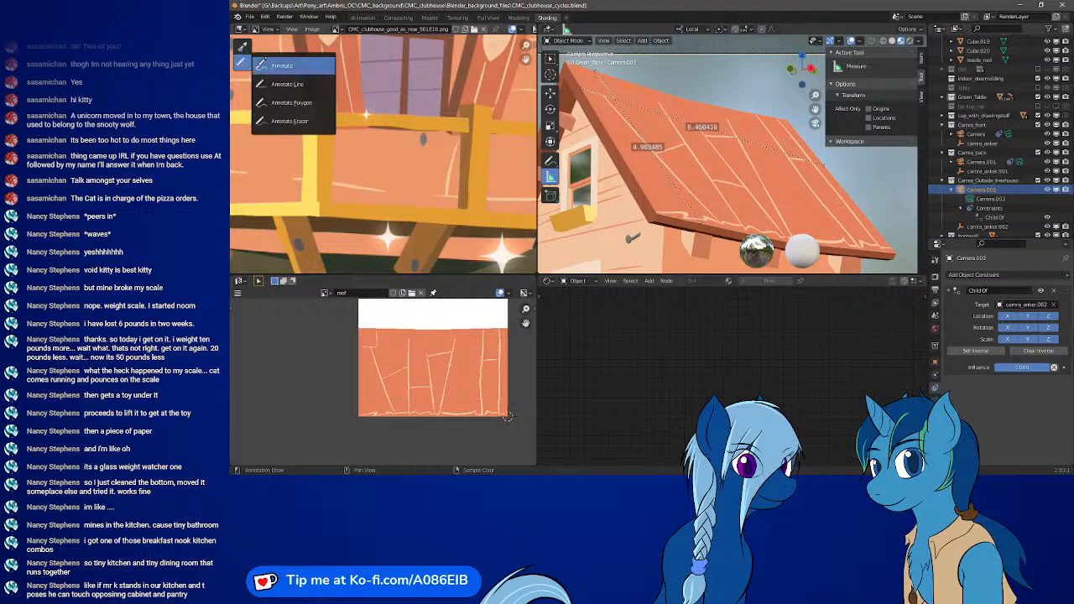
pyautogui.click(279, 65)
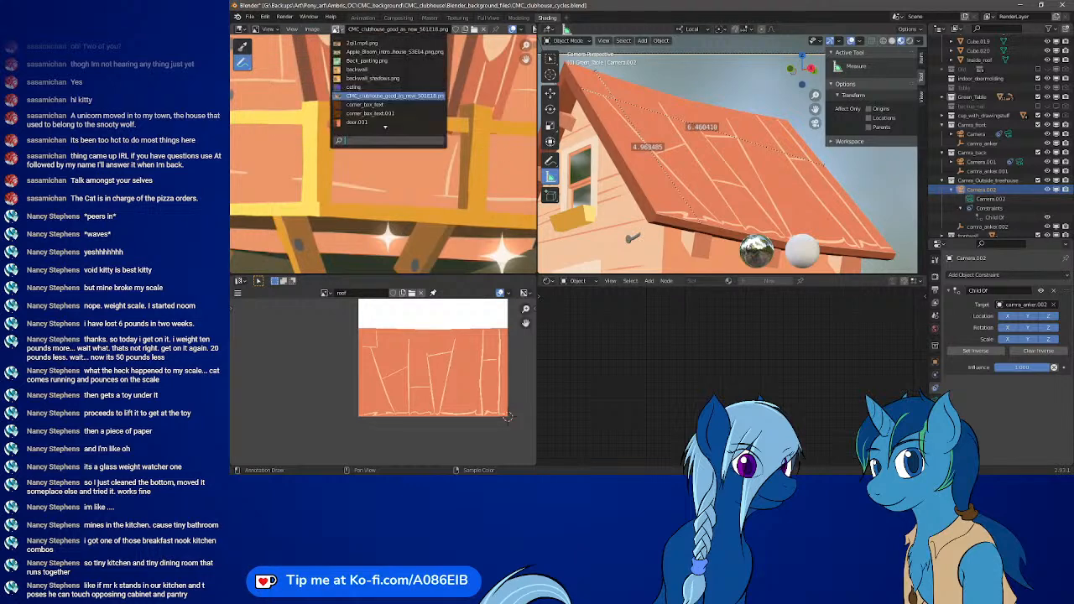
# - Switch the reference image to the treehouse picture with the red apples and frame its deck and railing
pyautogui.click(337, 28)
pyautogui.scroll(-18, 389, 84)
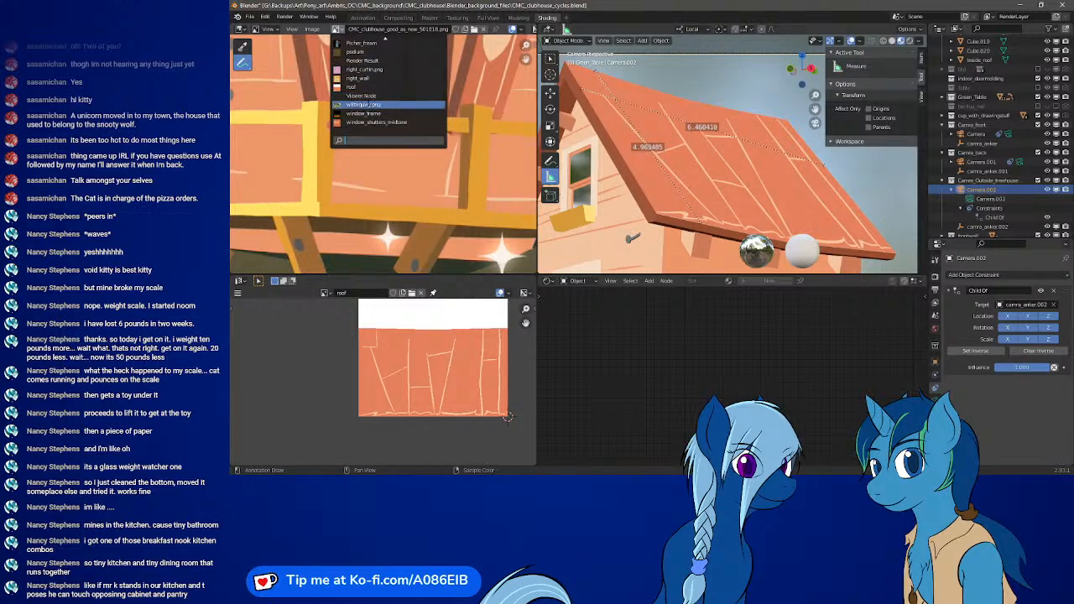
pyautogui.click(363, 104)
pyautogui.scroll(-3, 424, 152)
pyautogui.scroll(2, 392, 113)
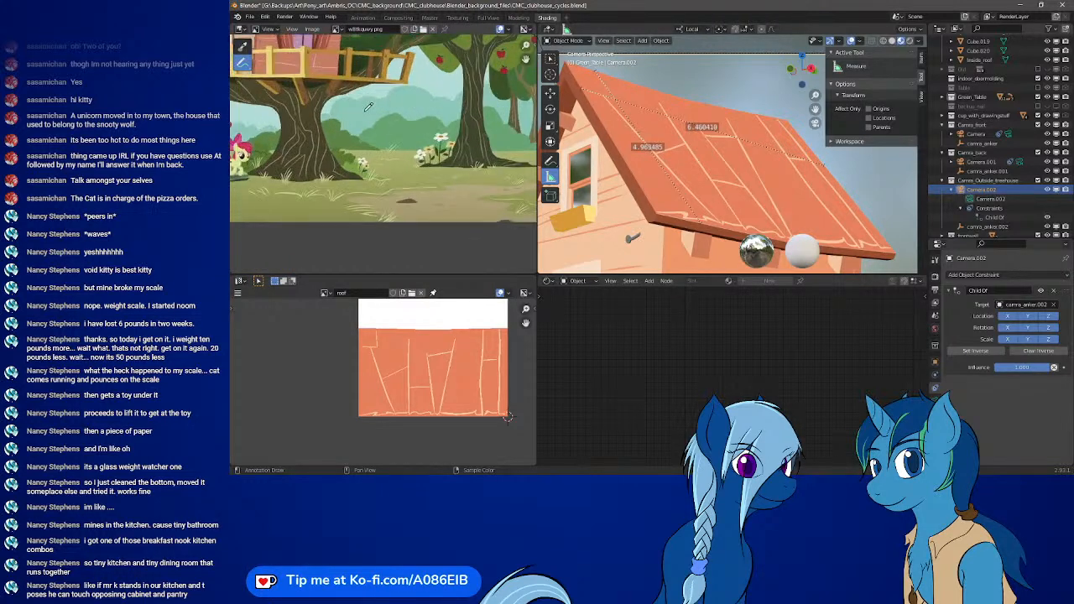
pyautogui.moveTo(373, 99); pyautogui.dragTo(440, 186, button='middle')
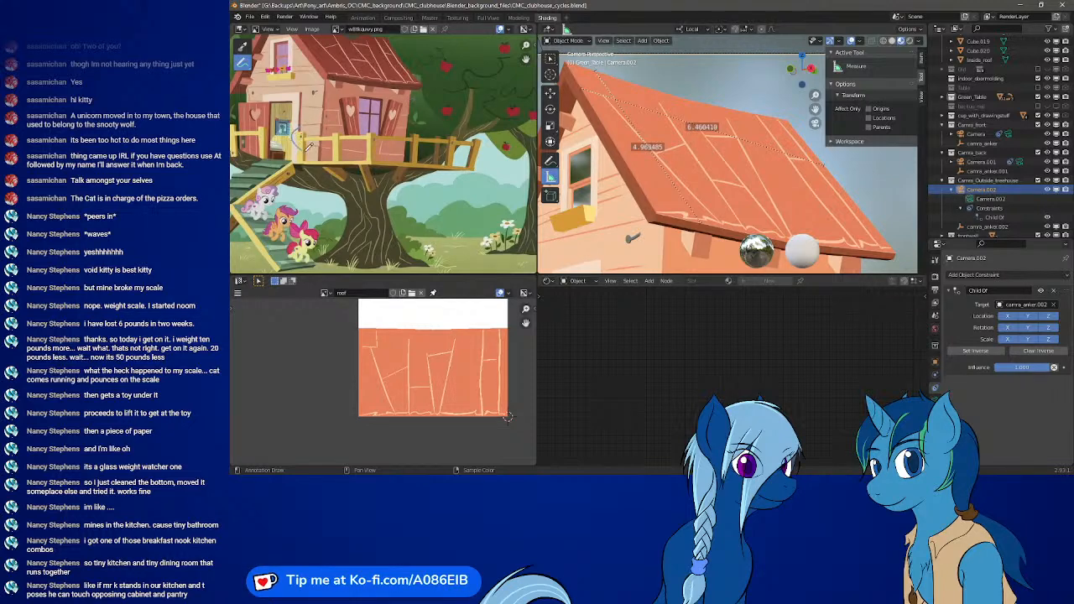
# - Circle the deck's yellow railing with a freehand annotation, erase the mark and restore the Annotate tool
pyautogui.moveTo(309, 148)
pyautogui.mouseDown()
pyautogui.moveTo(485, 143)
pyautogui.moveTo(316, 119)
pyautogui.mouseUp()
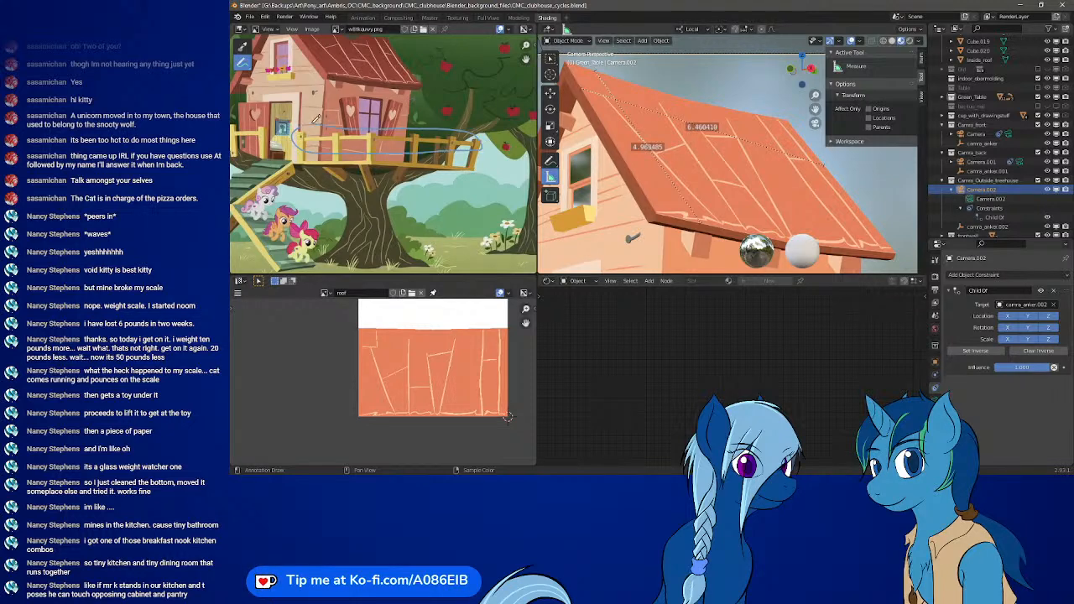
pyautogui.click(243, 64)
pyautogui.click(275, 121)
pyautogui.moveTo(300, 136)
pyautogui.mouseDown()
pyautogui.moveTo(429, 148)
pyautogui.moveTo(440, 127)
pyautogui.moveTo(285, 119)
pyautogui.mouseUp()
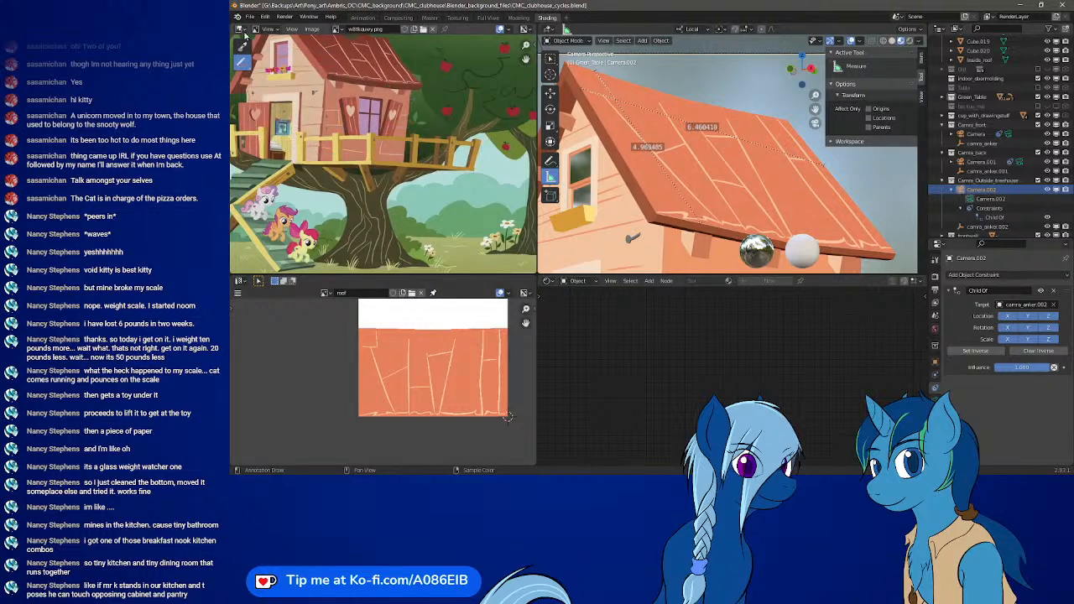
pyautogui.click(243, 64)
pyautogui.click(262, 66)
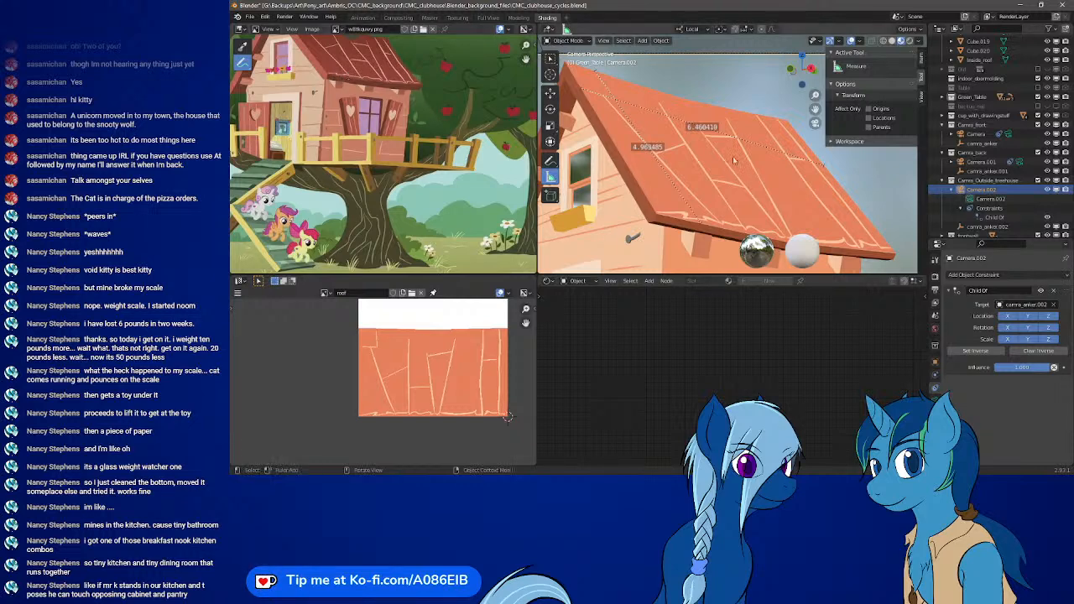
# - Select the yellow deck around the clubhouse model and open its mesh in Edit Mode
pyautogui.moveTo(744, 179); pyautogui.dragTo(815, 212, button='middle')
pyautogui.scroll(4, 755, 193)
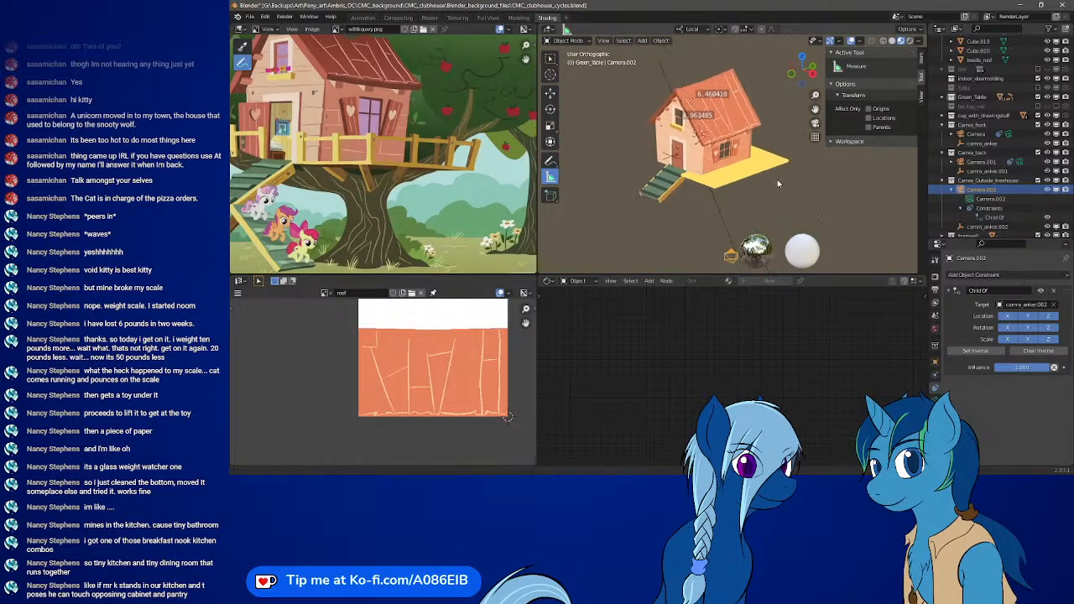
pyautogui.moveTo(708, 172); pyautogui.dragTo(704, 207, button='middle')
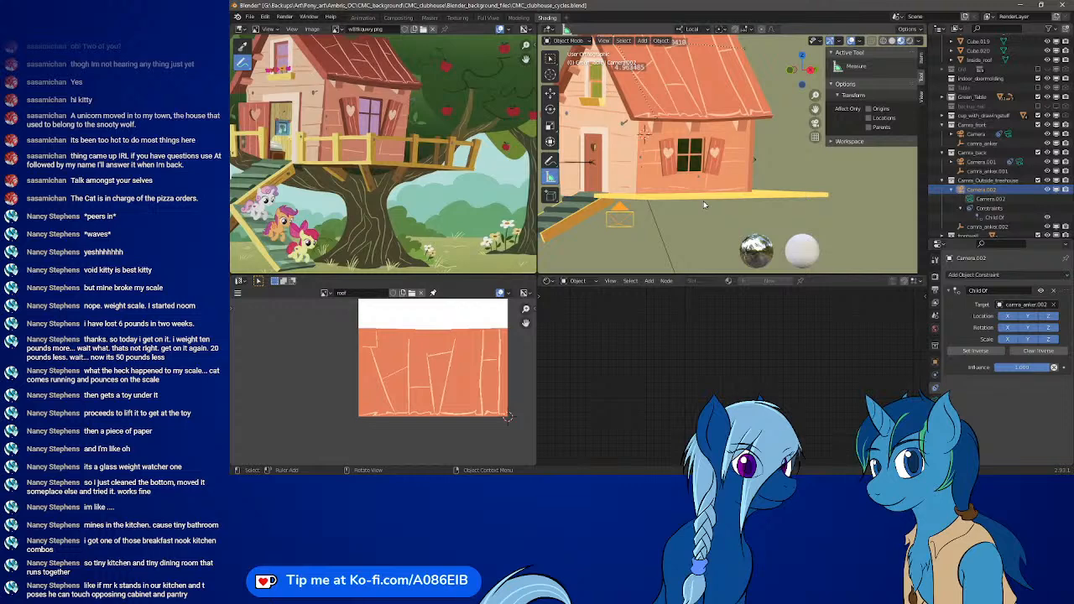
pyautogui.moveTo(731, 198); pyautogui.dragTo(784, 219, button='middle')
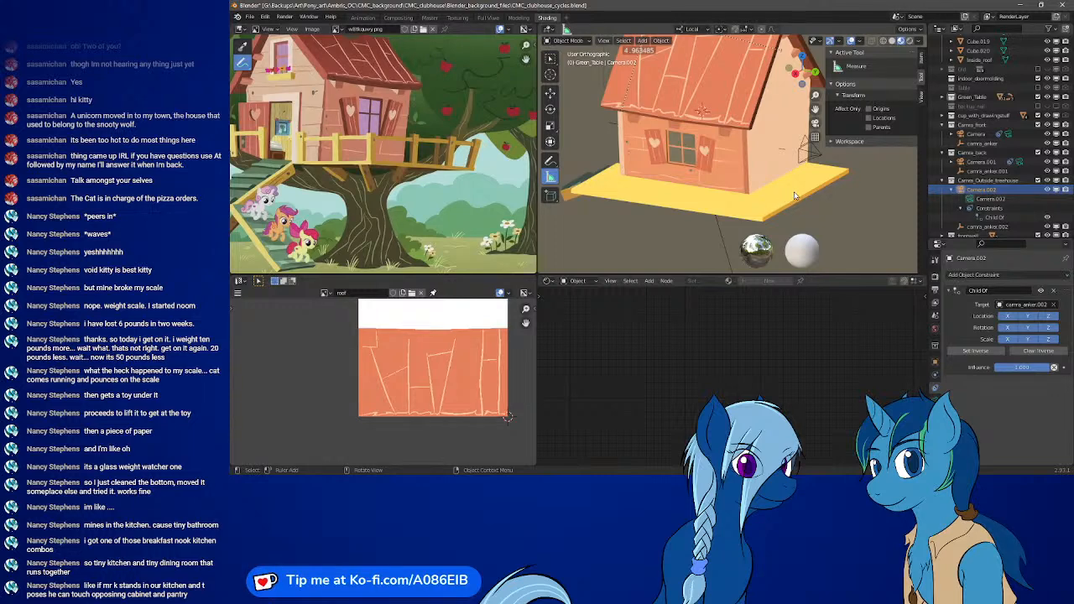
pyautogui.click(666, 205)
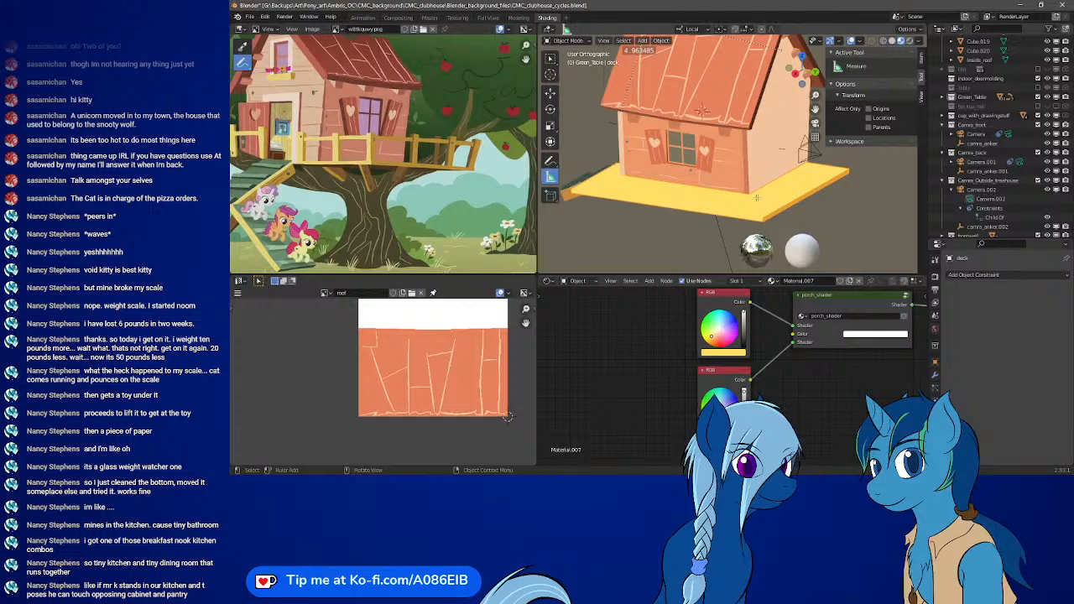
pyautogui.press('Tab')
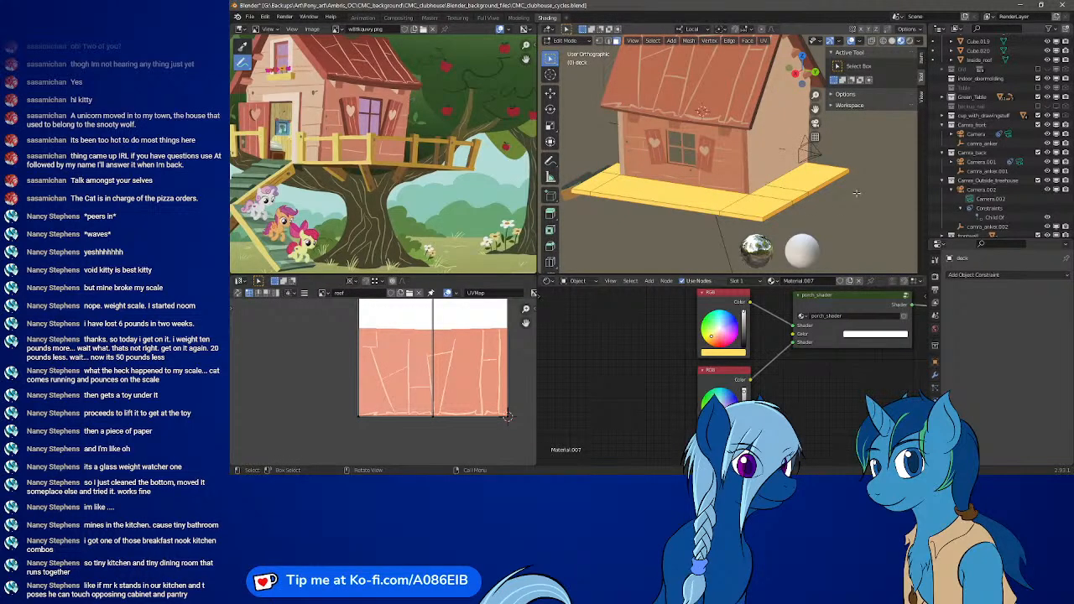
# - Select the vertices at the end of the deck section behind the clubhouse's rear wall and delete them
pyautogui.moveTo(856, 193); pyautogui.dragTo(802, 123, button='middle')
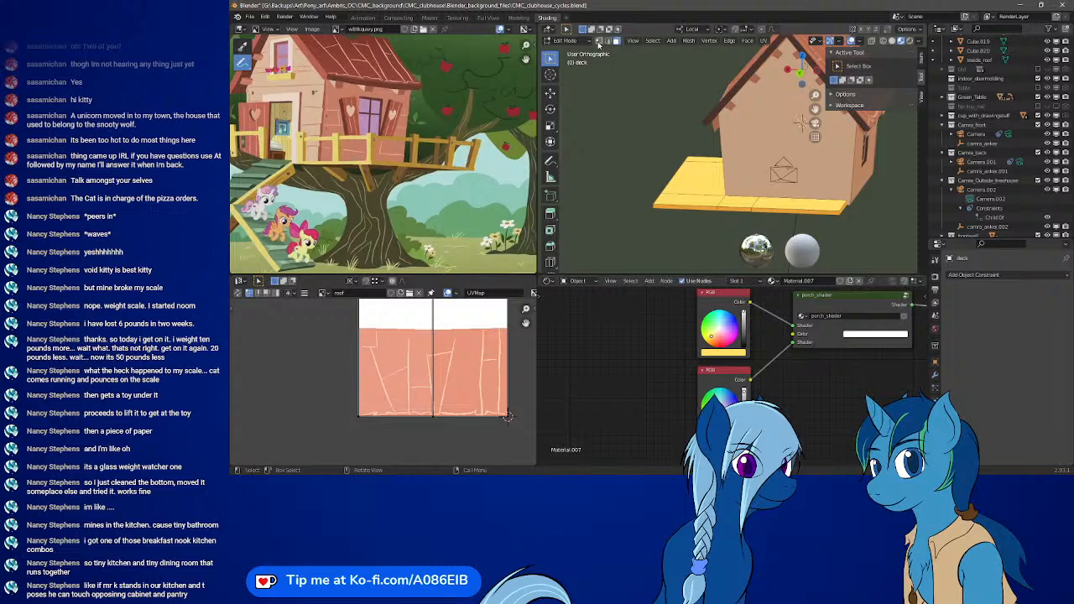
pyautogui.moveTo(855, 235); pyautogui.dragTo(851, 202, button='middle')
pyautogui.moveTo(851, 214); pyautogui.dragTo(750, 144)
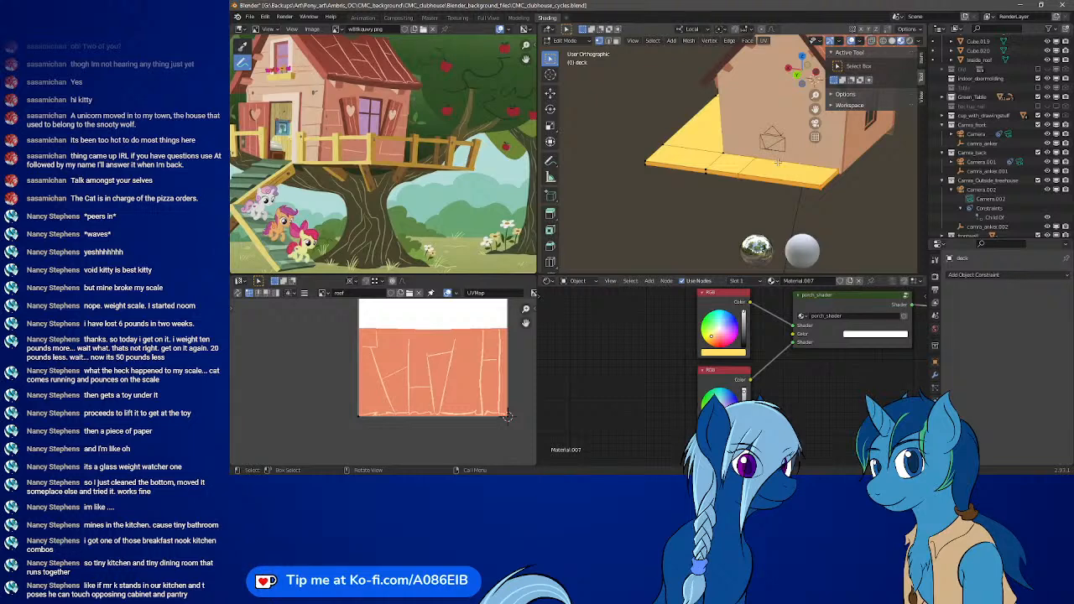
pyautogui.press('x')
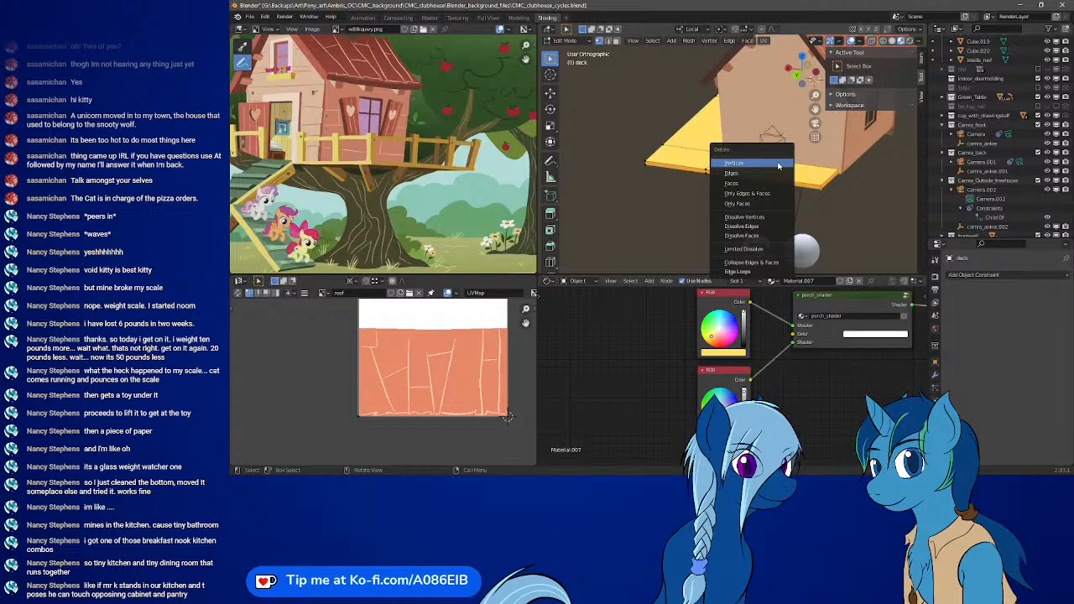
pyautogui.click(779, 163)
# - Delete the leftover deck vertices and edges along the base of the clubhouse's rear wall
pyautogui.scroll(3, 728, 179)
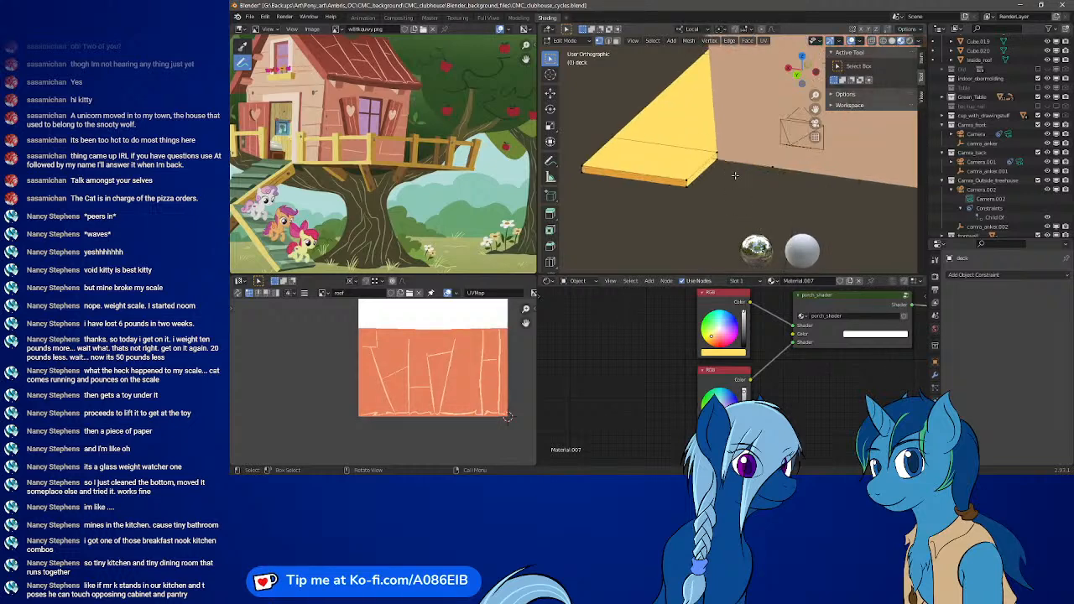
pyautogui.press('x')
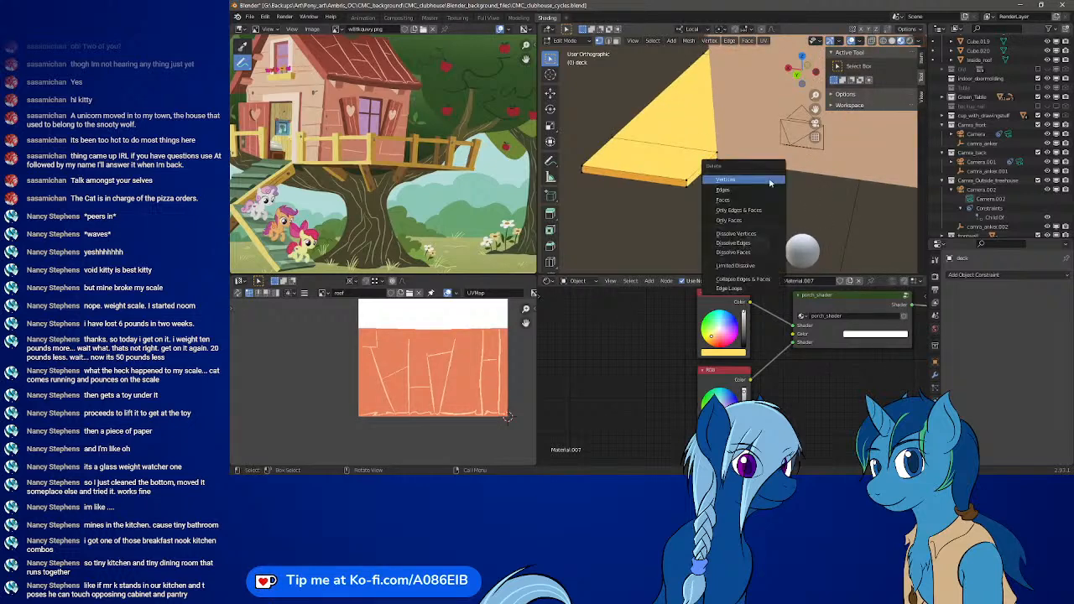
pyautogui.click(759, 180)
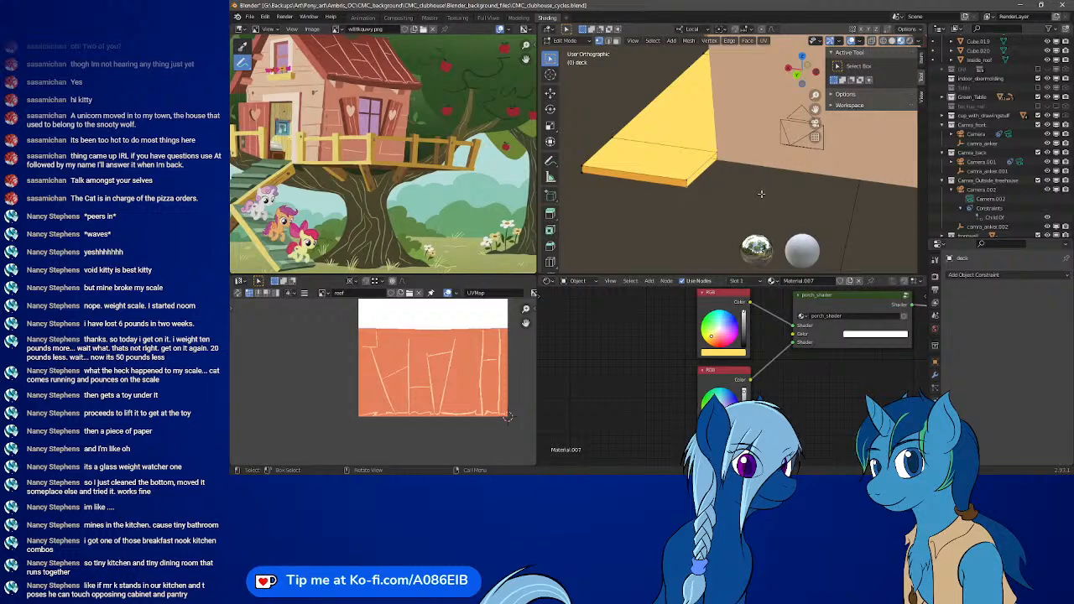
# - Examine the deck and railing beside the stairs in the reference picture, leave the deck's Edit Mode and compare the model's front corner
pyautogui.moveTo(710, 189); pyautogui.dragTo(796, 193, button='middle')
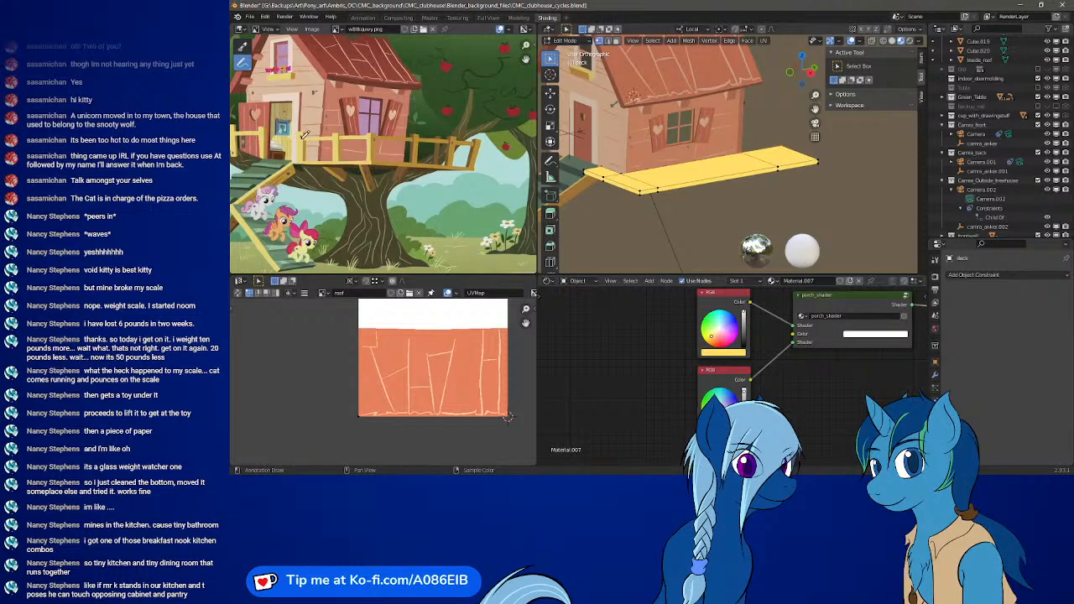
pyautogui.scroll(3, 304, 145)
pyautogui.scroll(4, 310, 148)
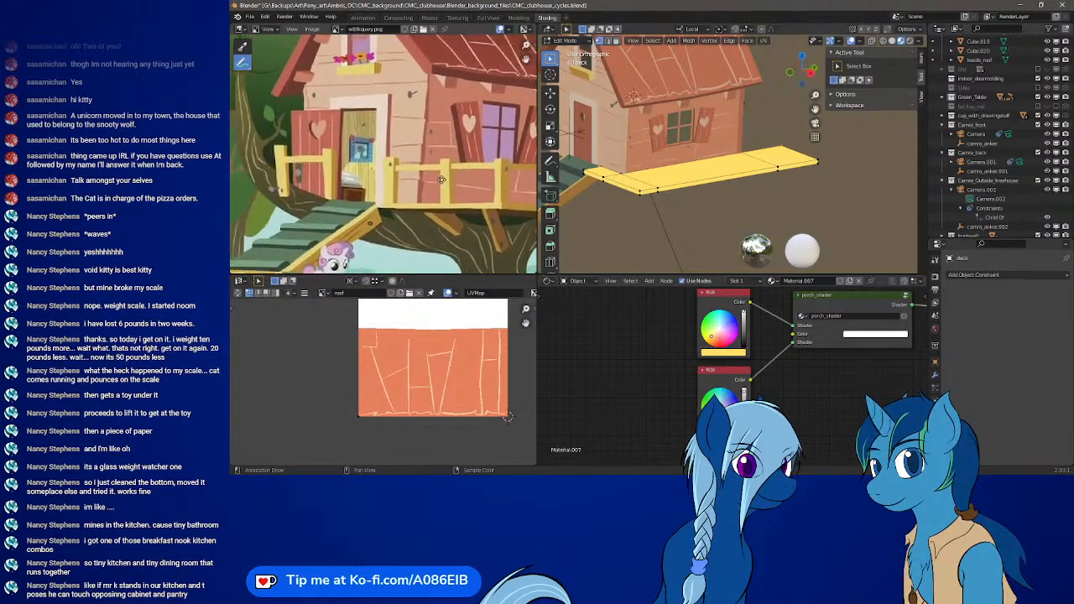
pyautogui.moveTo(395, 173); pyautogui.dragTo(383, 171, button='middle')
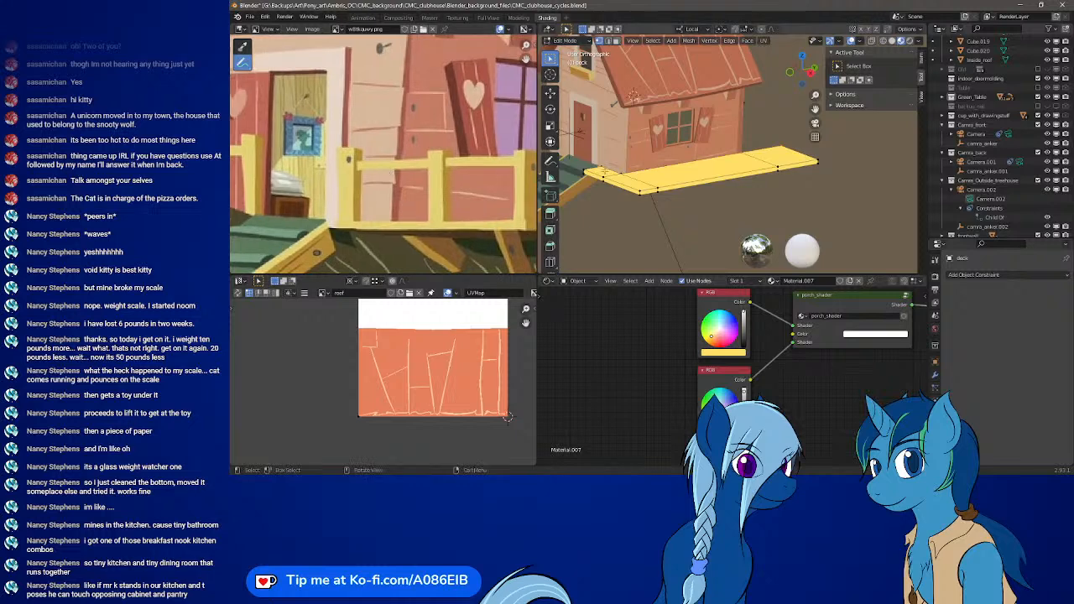
pyautogui.press('Tab')
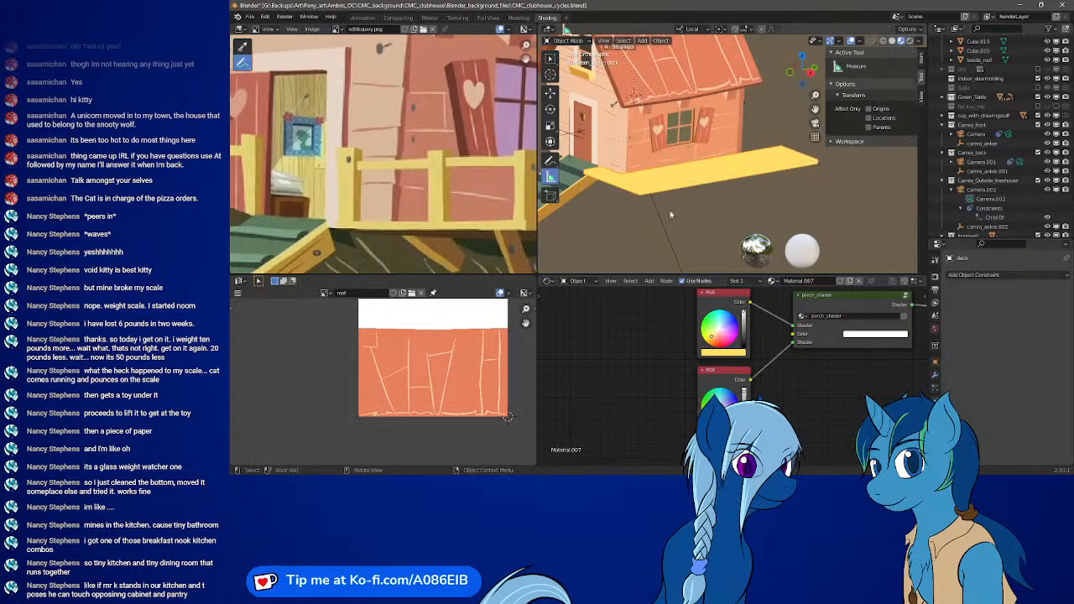
pyautogui.moveTo(632, 195); pyautogui.dragTo(721, 232, button='middle')
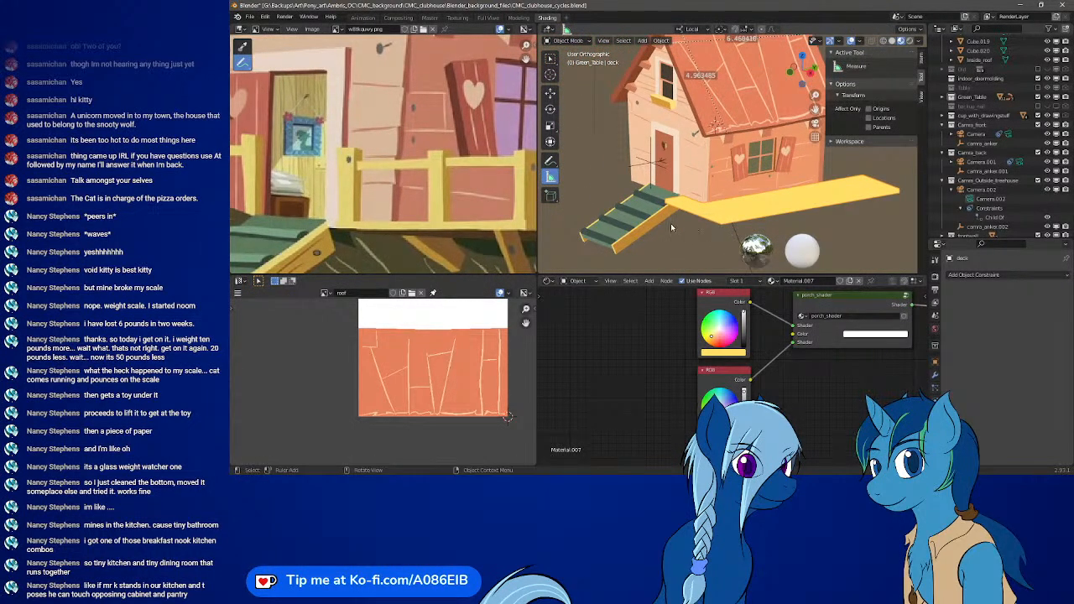
pyautogui.scroll(2, 662, 221)
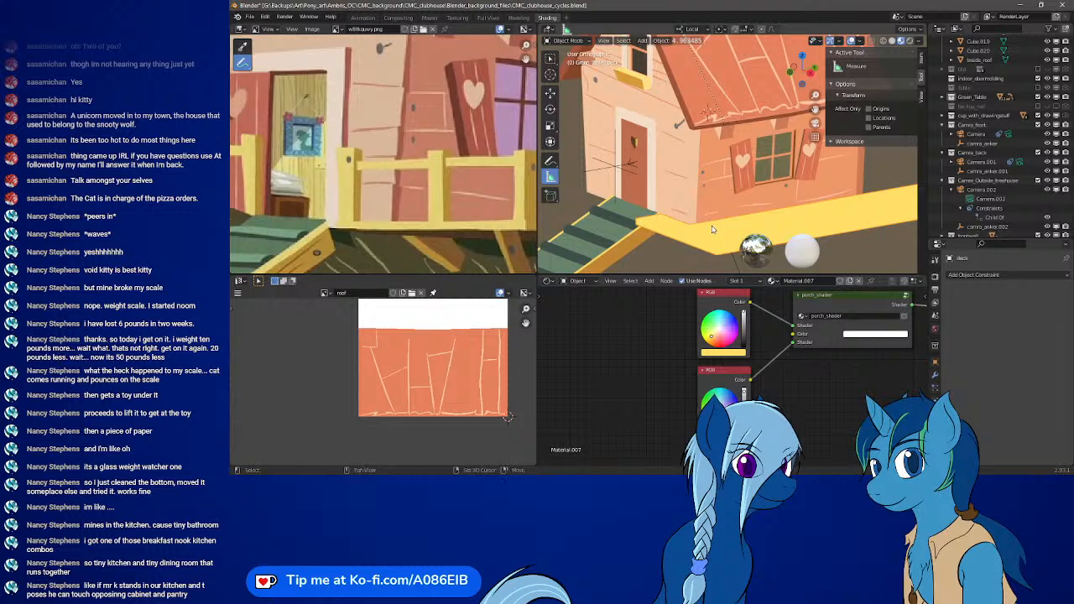
# - Add a cube mesh and move it out of the clubhouse to the open side of the entrance stairs
pyautogui.moveTo(712, 229); pyautogui.dragTo(706, 194, button='middle')
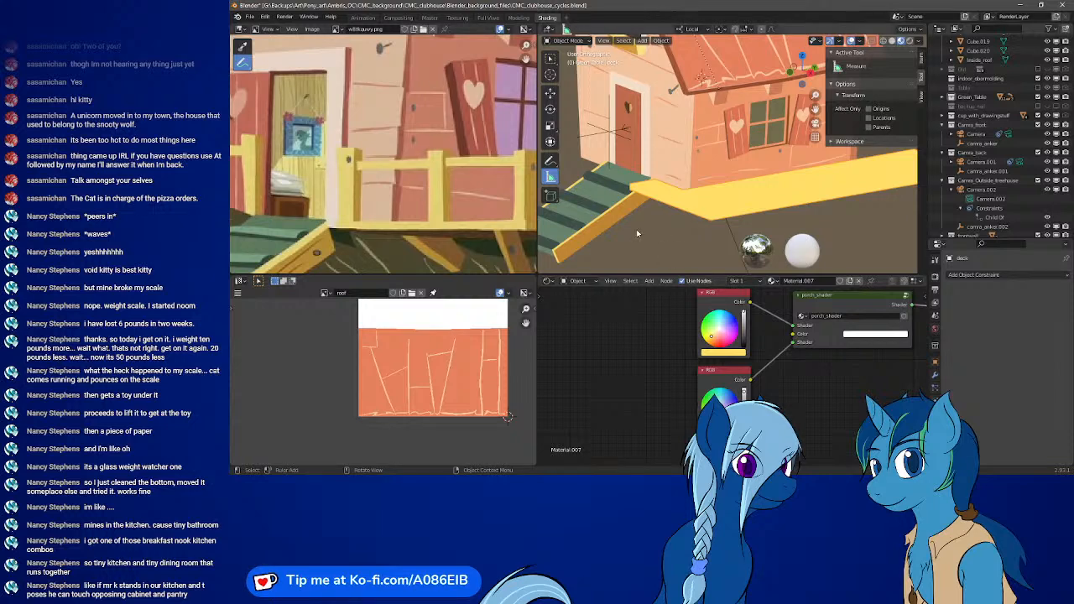
pyautogui.hotkey('shift', 'a')
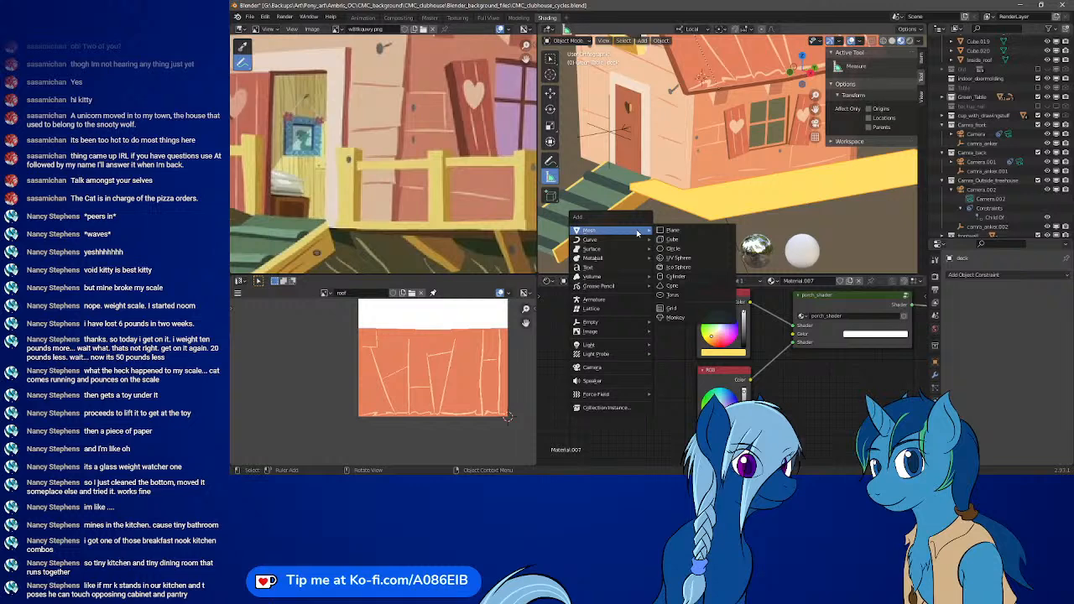
pyautogui.click(688, 243)
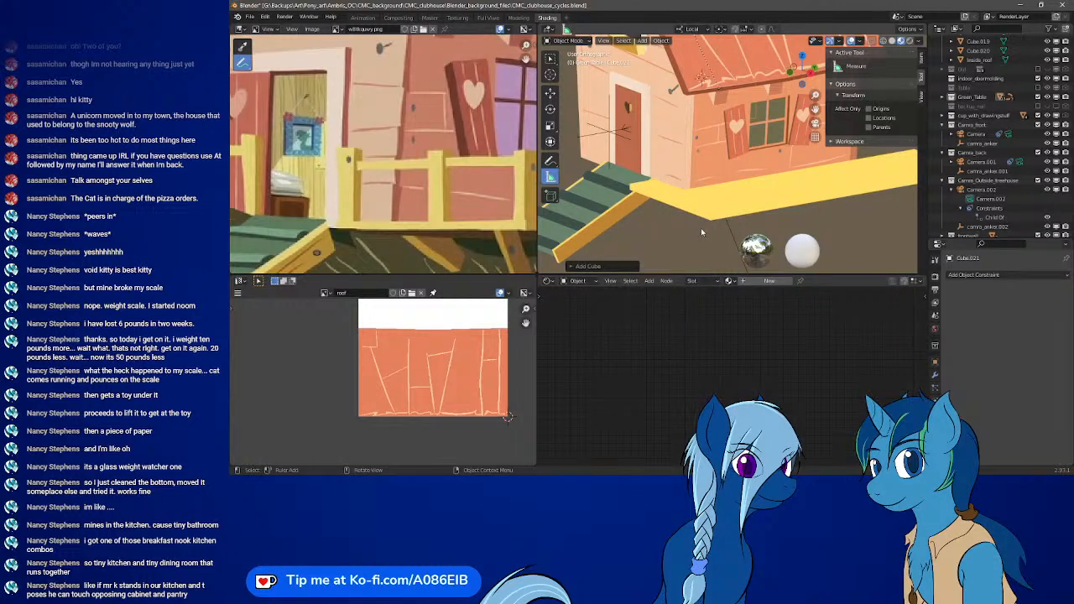
pyautogui.scroll(-5, 703, 218)
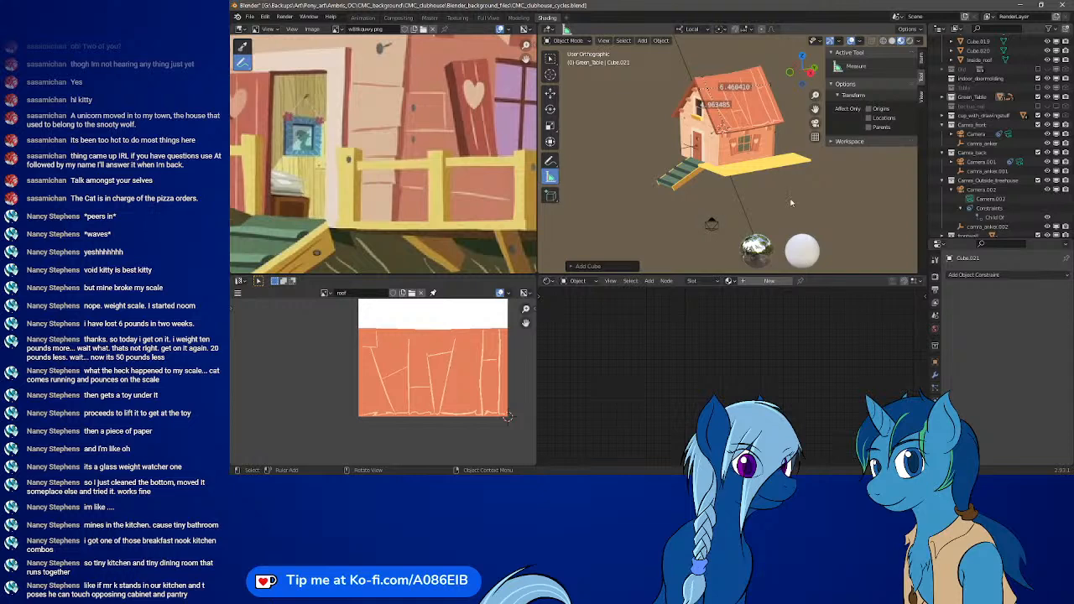
pyautogui.moveTo(791, 202)
pyautogui.mouseDown(button='middle')
pyautogui.moveTo(640, 129)
pyautogui.moveTo(617, 167)
pyautogui.moveTo(639, 195)
pyautogui.moveTo(731, 211)
pyautogui.moveTo(784, 204)
pyautogui.mouseUp(button='middle')
pyautogui.scroll(5, 785, 204)
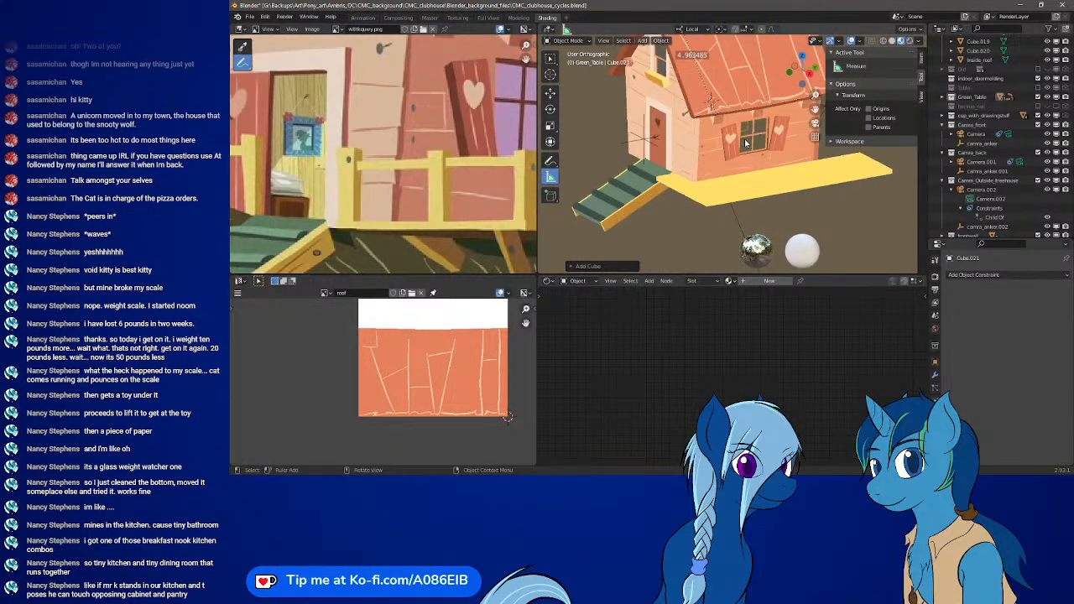
pyautogui.keyDown('shift'); pyautogui.moveTo(753, 128); pyautogui.dragTo(766, 154, button='middle'); pyautogui.keyUp('shift')
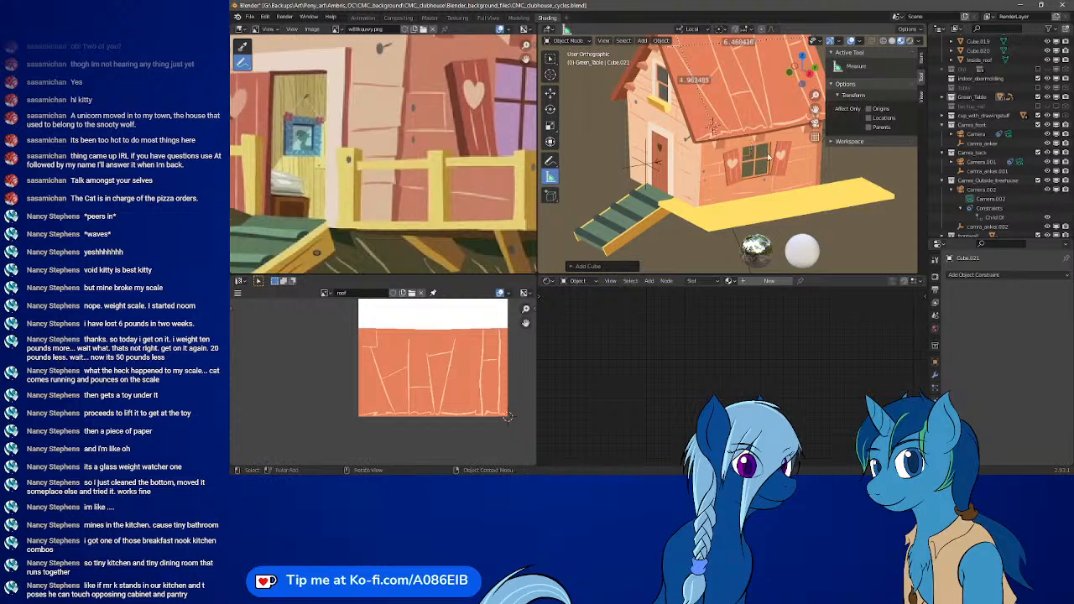
pyautogui.press('g')
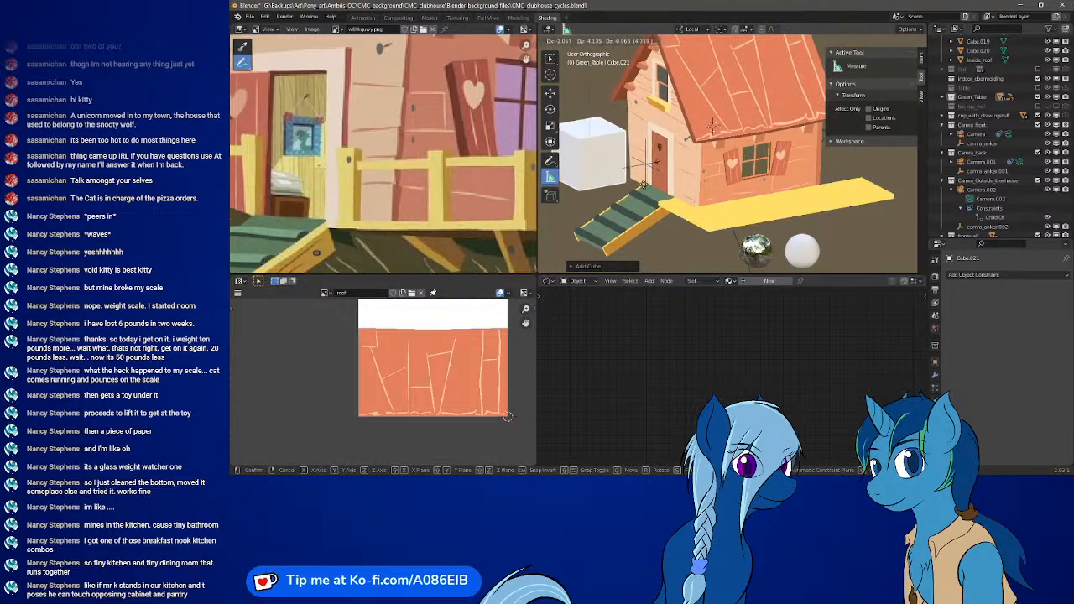
pyautogui.click(662, 189)
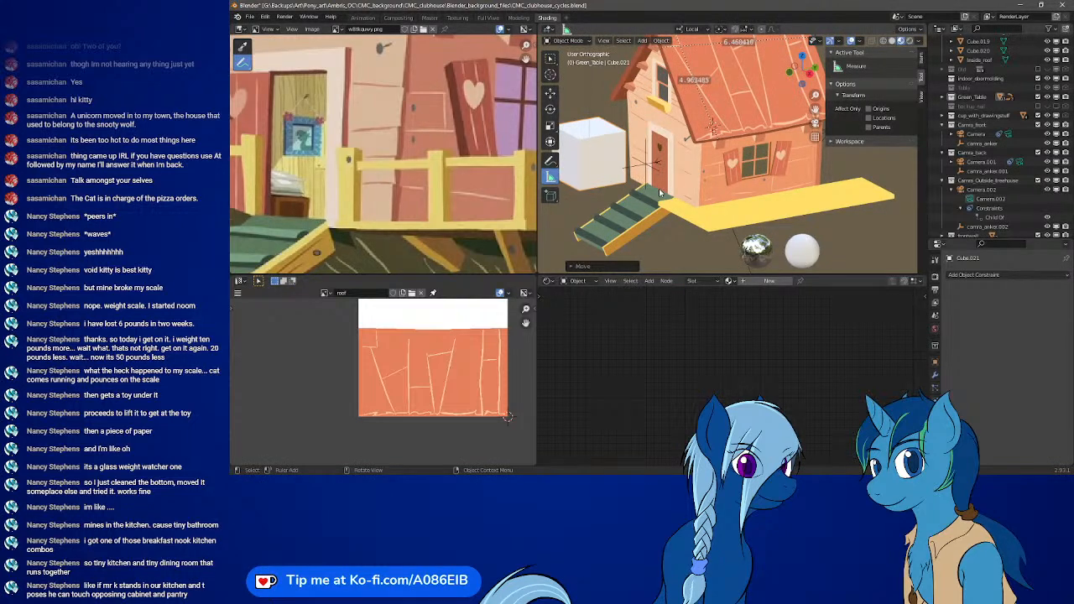
# - Show the scene from the top view in wireframe shading
pyautogui.press('KP_7')
pyautogui.keyDown('shift'); pyautogui.moveTo(704, 213); pyautogui.dragTo(645, 149, button='middle'); pyautogui.keyUp('shift')
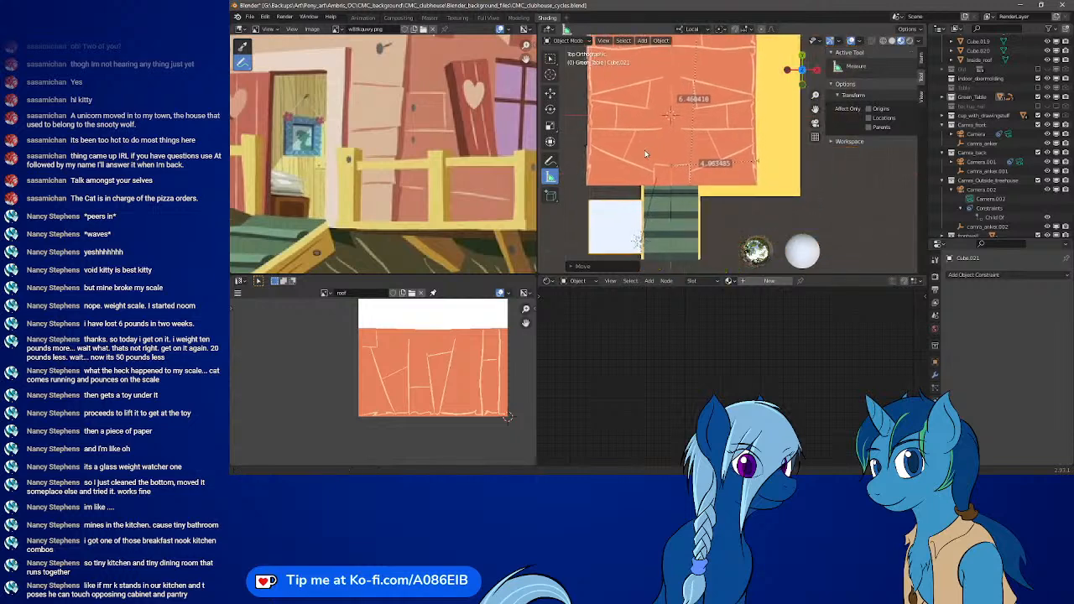
pyautogui.press('Tab')
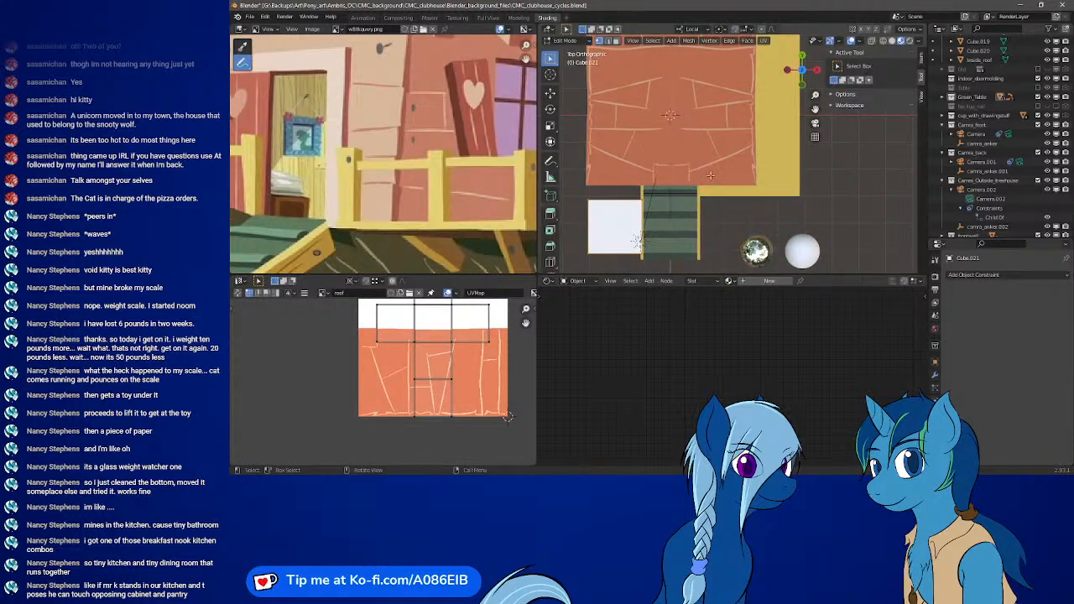
pyautogui.press('Tab')
pyautogui.press('z')
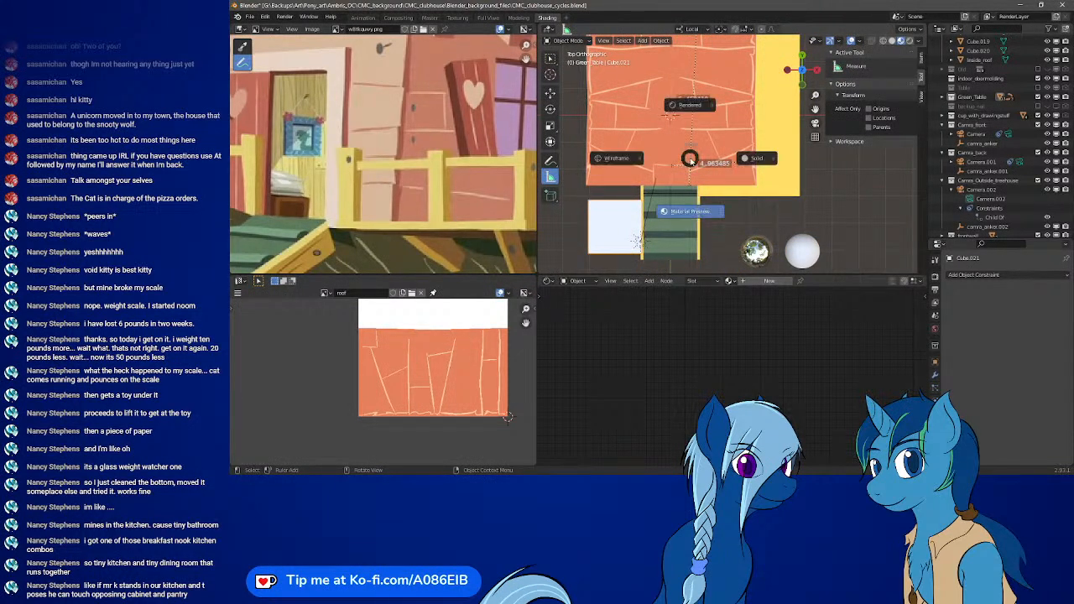
pyautogui.click(630, 165)
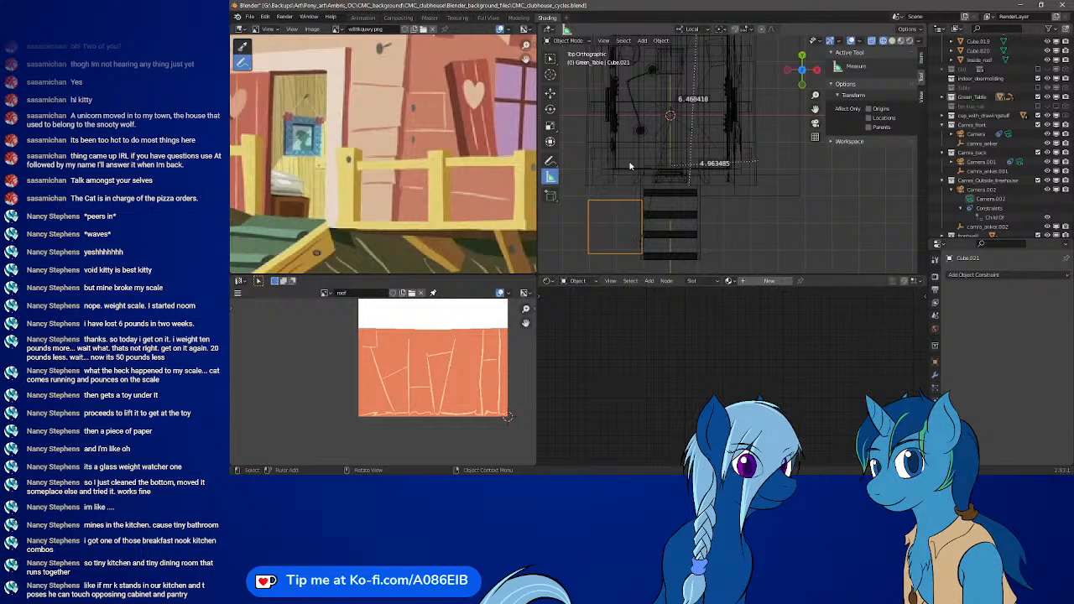
# - Move the cube across the stairs to the front edge of the yellow deck
pyautogui.scroll(2, 742, 233)
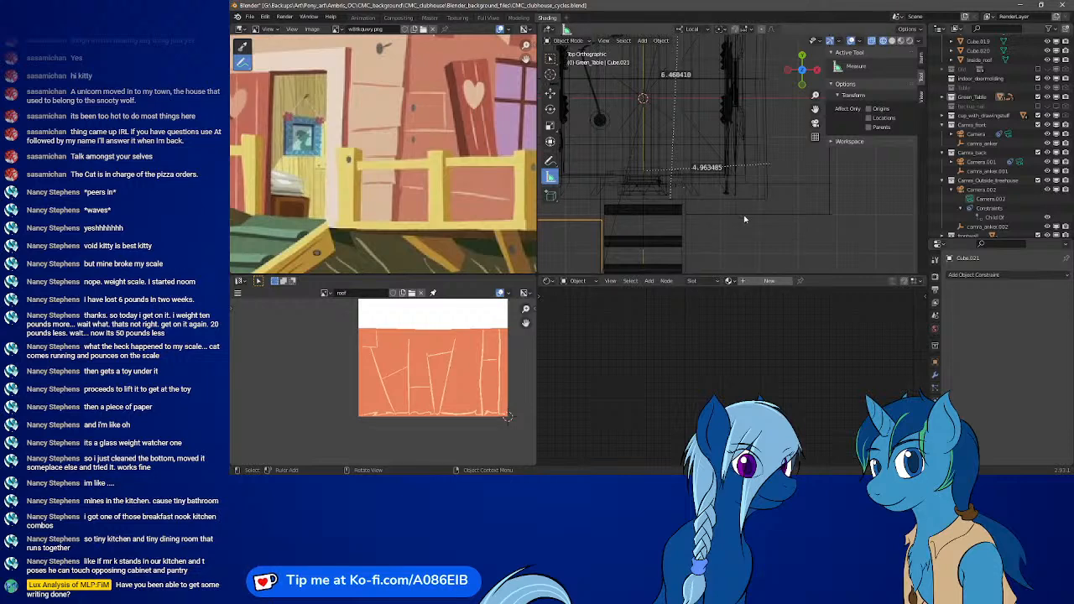
pyautogui.scroll(-3, 715, 240)
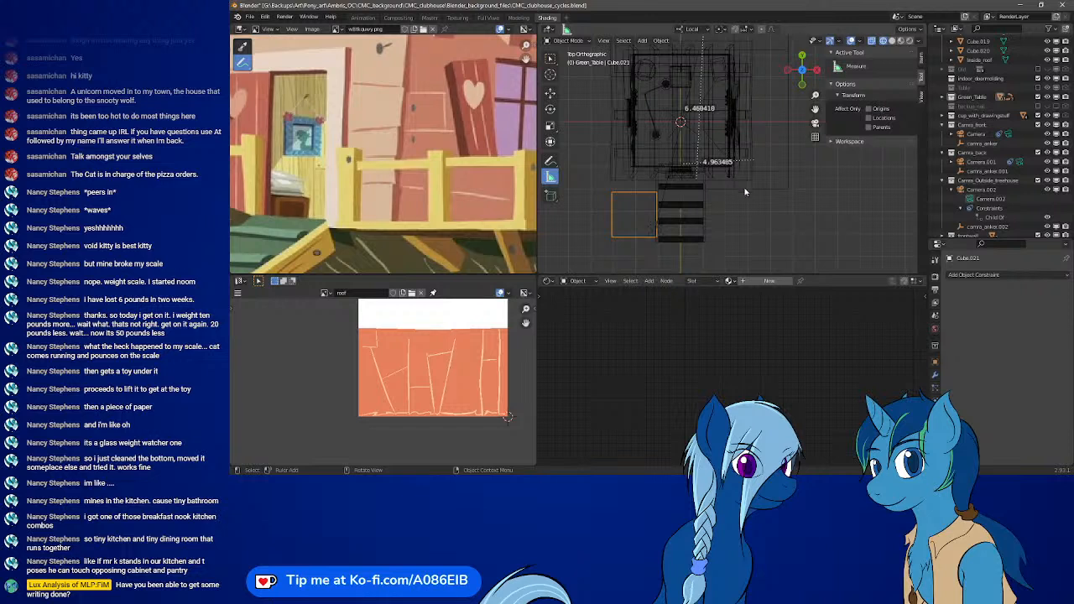
pyautogui.keyDown('shift'); pyautogui.moveTo(730, 224); pyautogui.dragTo(709, 231, button='middle'); pyautogui.keyUp('shift')
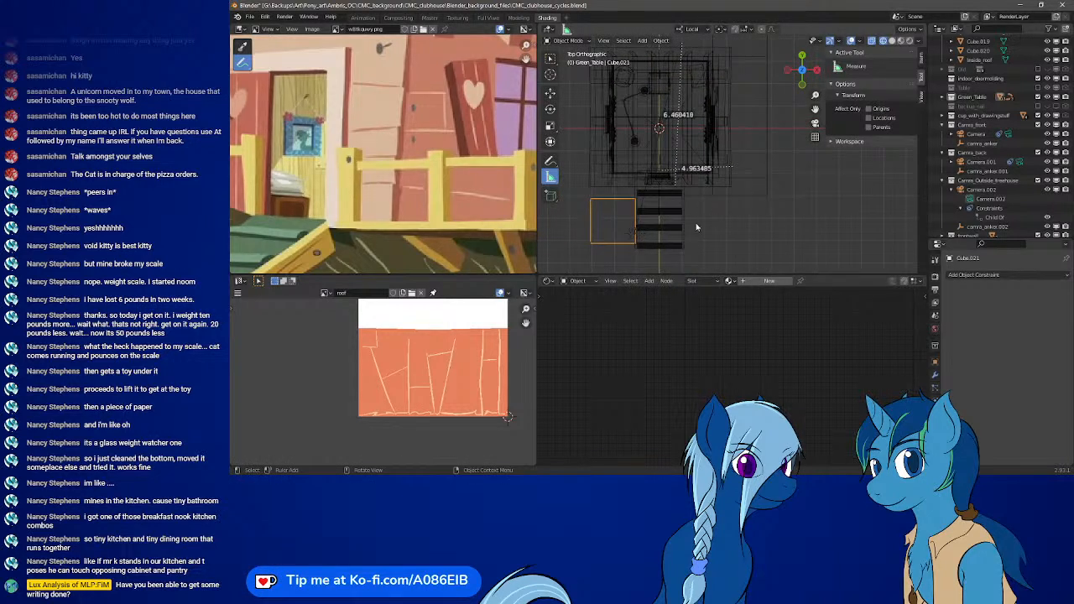
pyautogui.press('g')
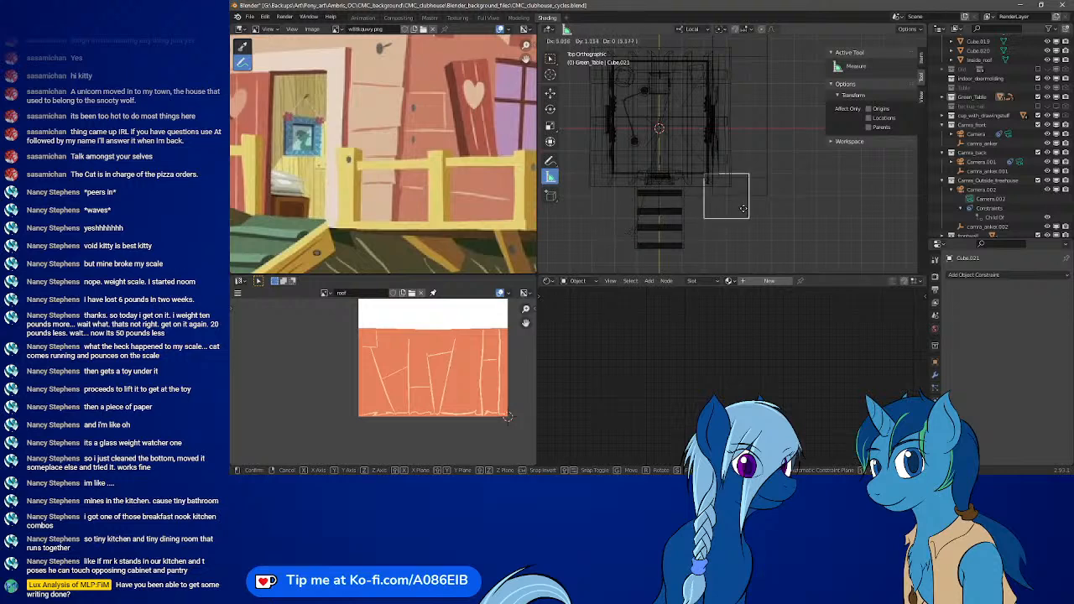
pyautogui.click(729, 215)
pyautogui.scroll(1, 730, 210)
pyautogui.scroll(3, 729, 206)
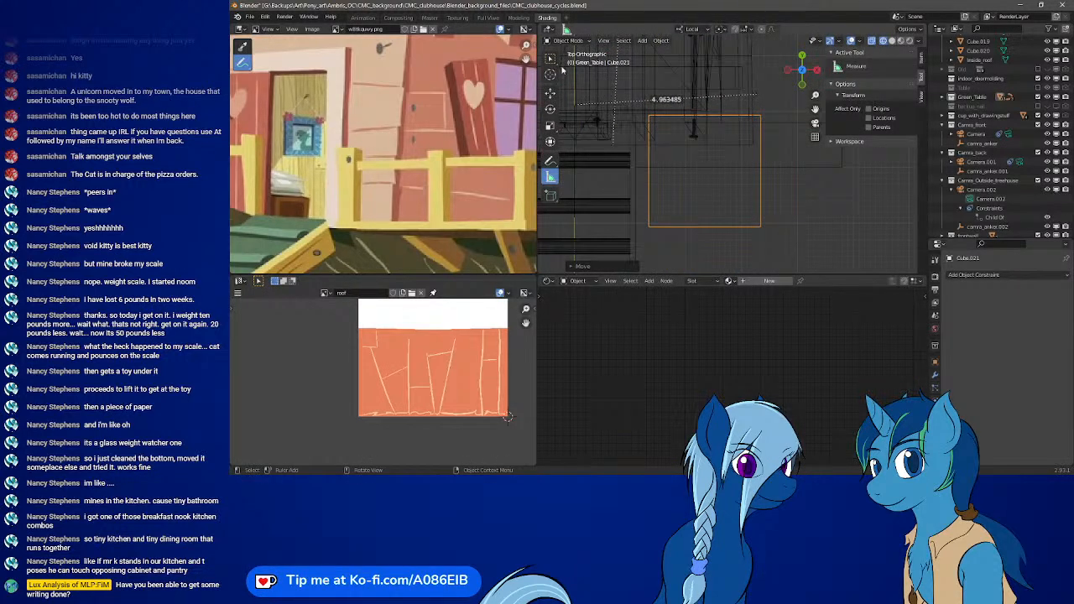
# - Switch to the Modeling workspace and set the camera view's shading to Material Preview
pyautogui.click(518, 18)
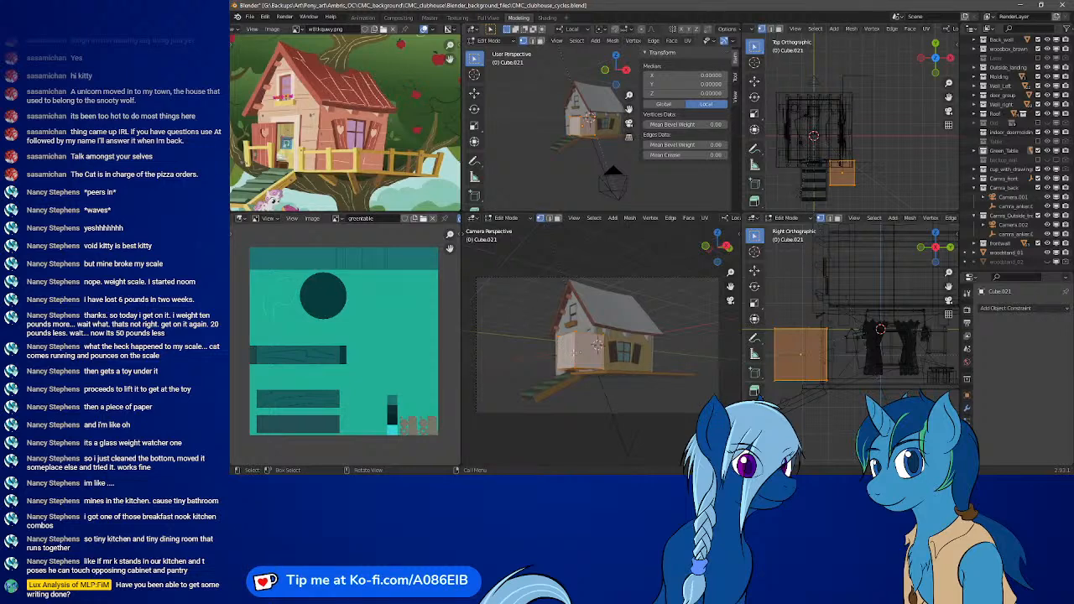
pyautogui.press('z')
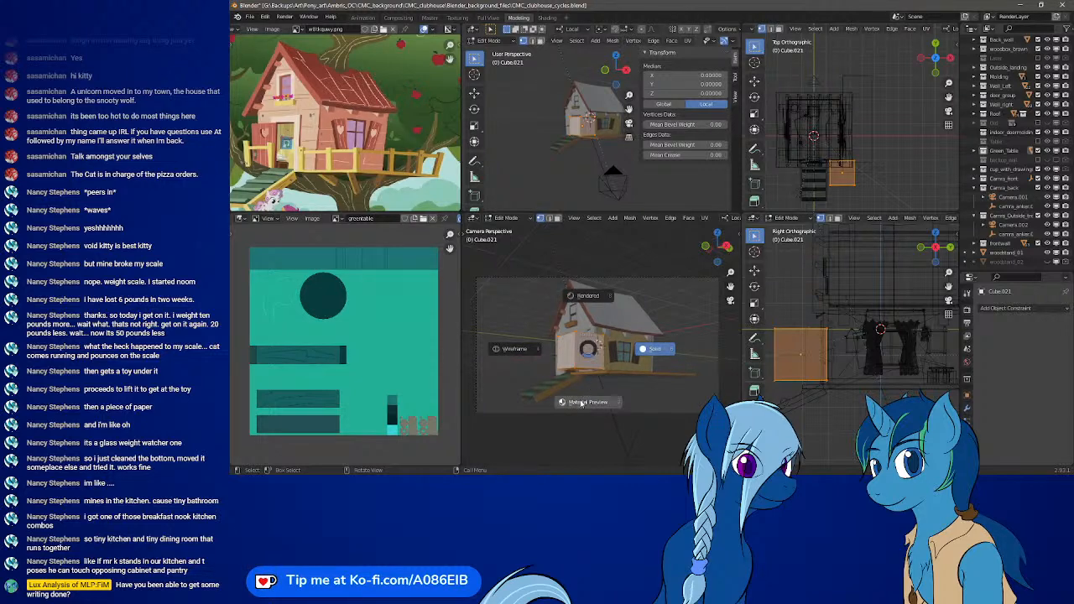
pyautogui.click(625, 406)
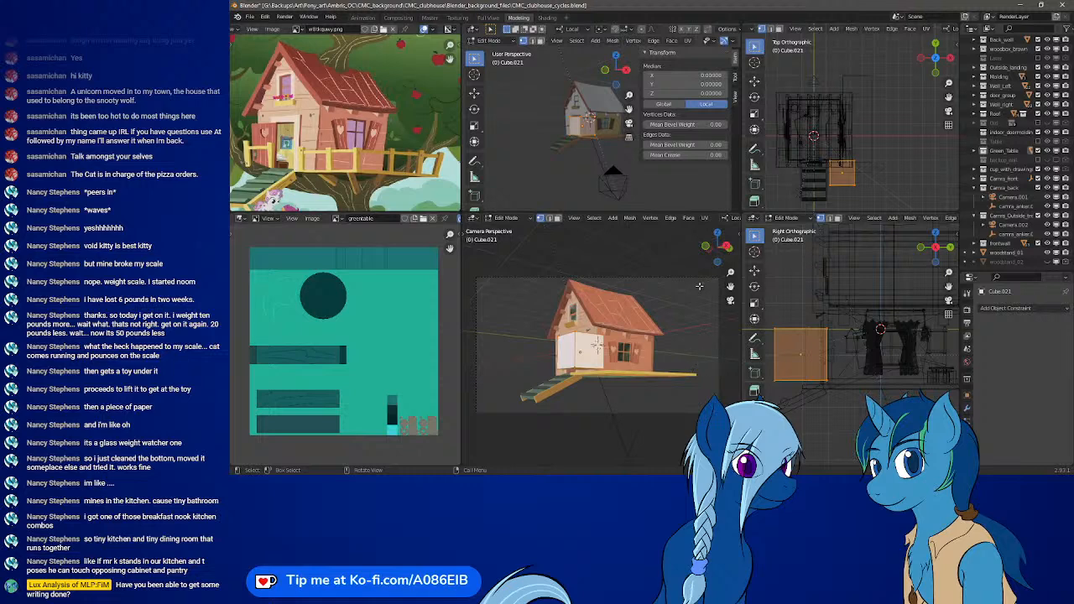
# - Move the whole cube object closer to the stairs in the top view and snap it to the grid
pyautogui.scroll(2, 846, 194)
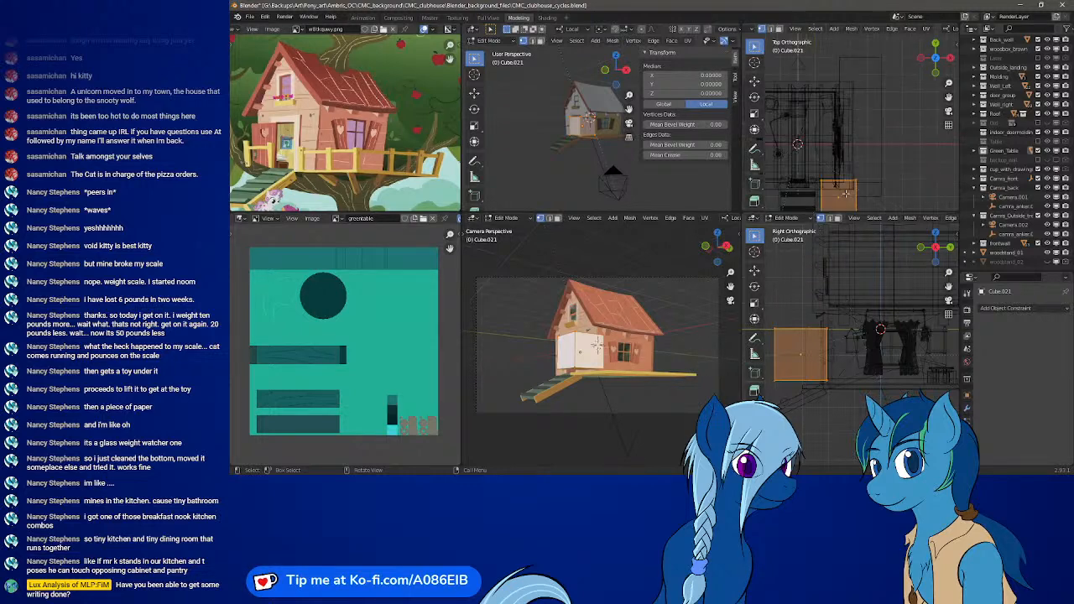
pyautogui.keyDown('shift'); pyautogui.moveTo(846, 195); pyautogui.dragTo(889, 144, button='middle'); pyautogui.keyUp('shift')
pyautogui.scroll(4, 847, 121)
pyautogui.scroll(2, 890, 146)
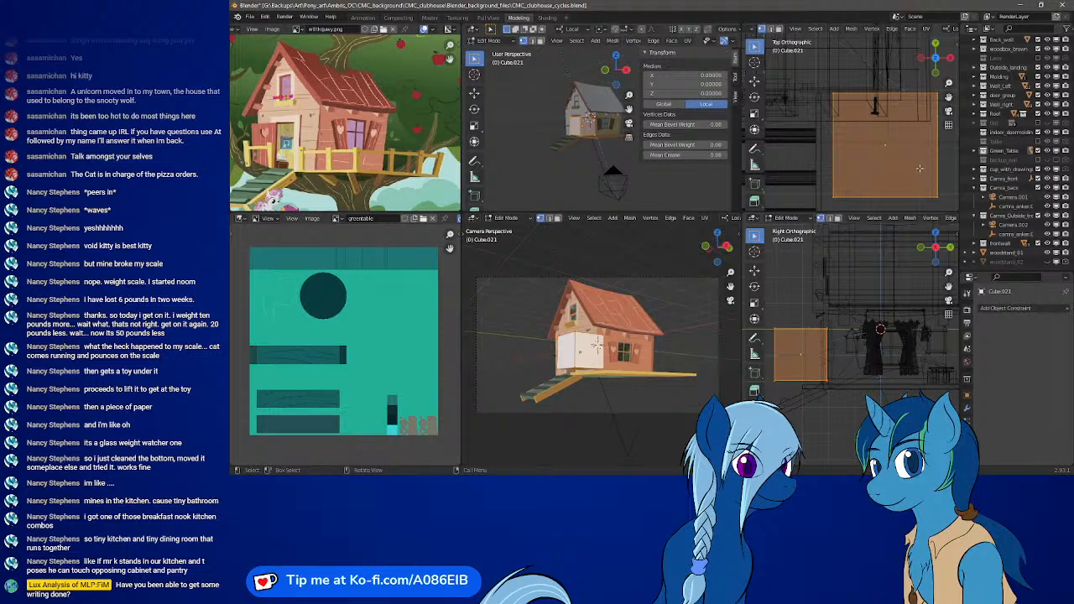
pyautogui.press('g')
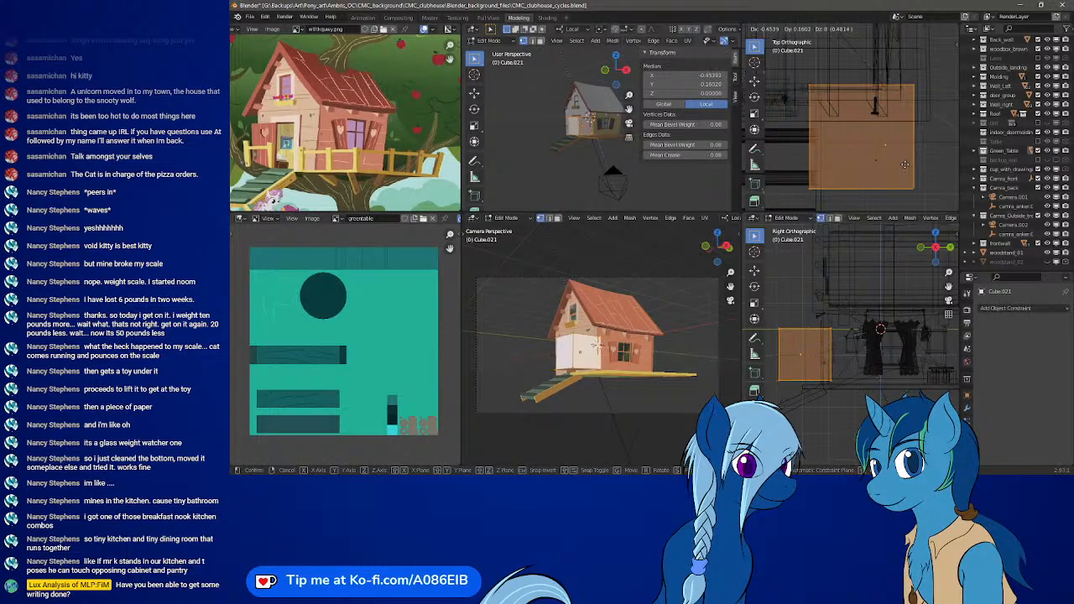
pyautogui.rightClick(906, 164)
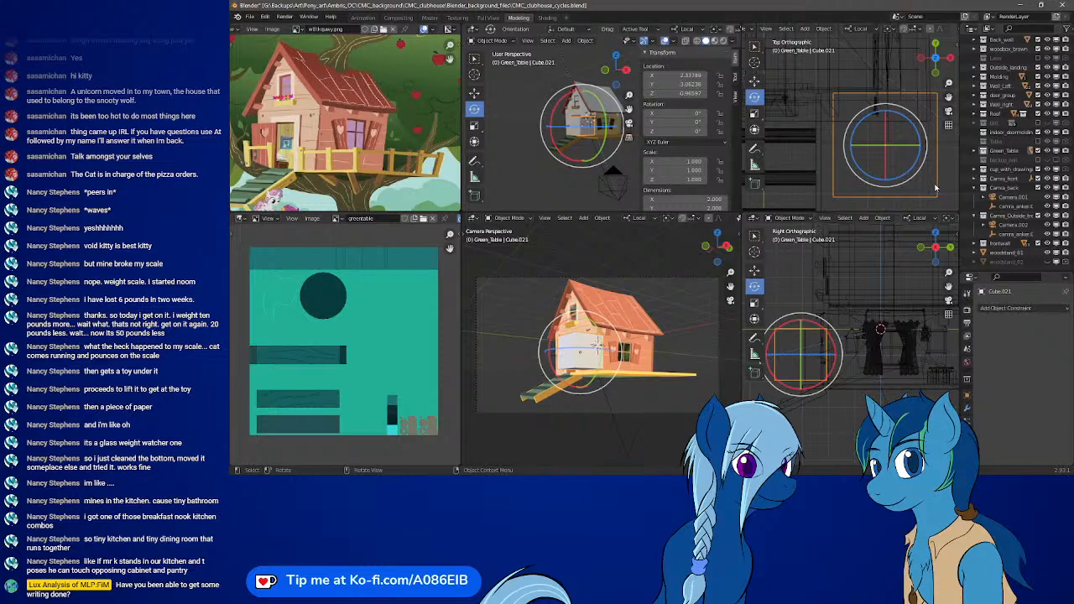
pyautogui.press('g')
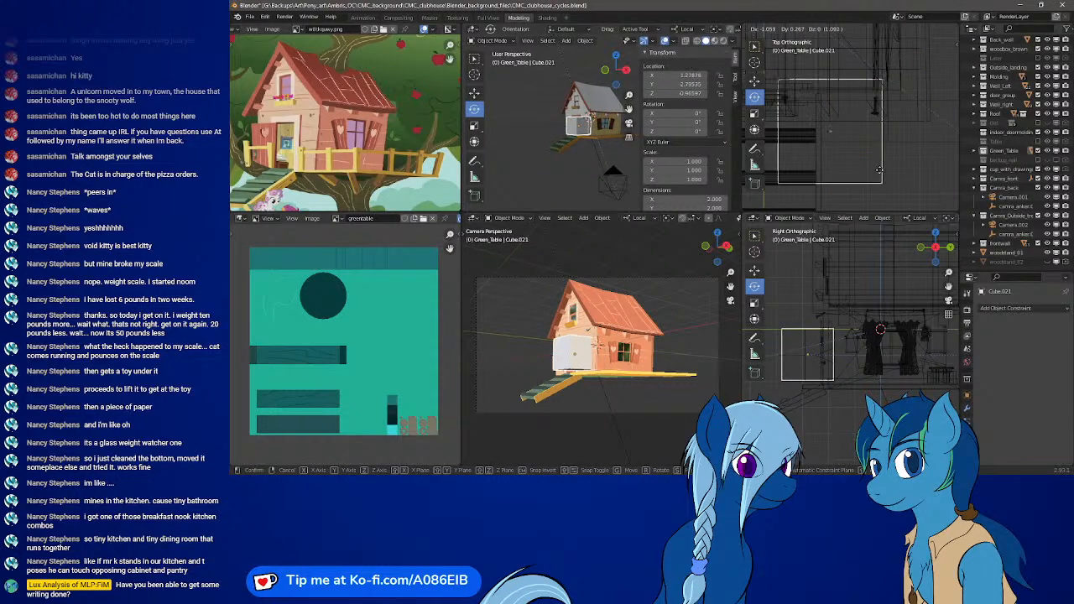
pyautogui.click(887, 173)
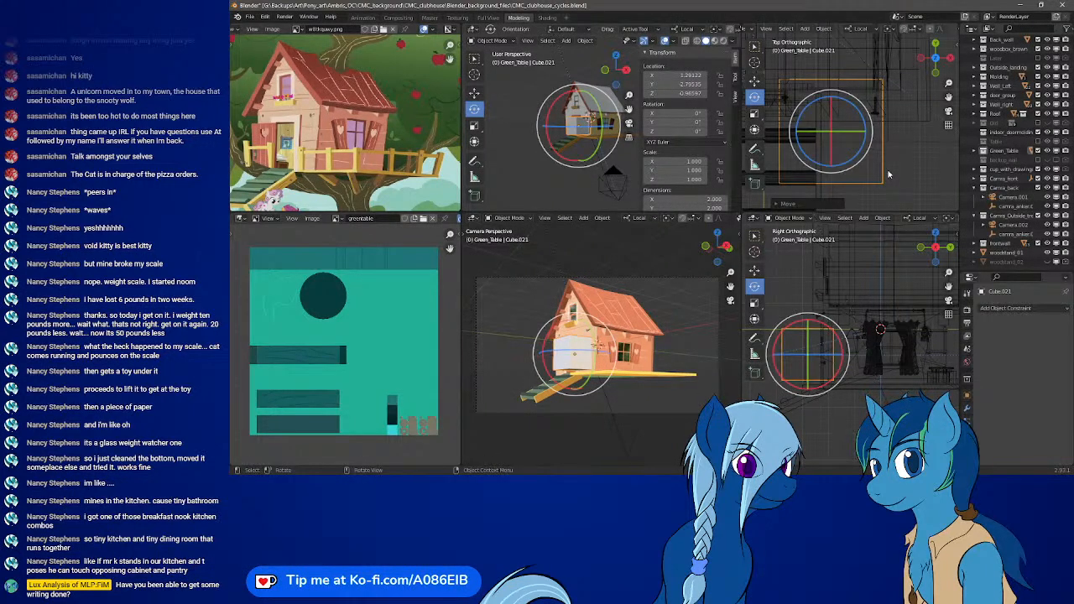
pyautogui.hotkey('shift', 's')
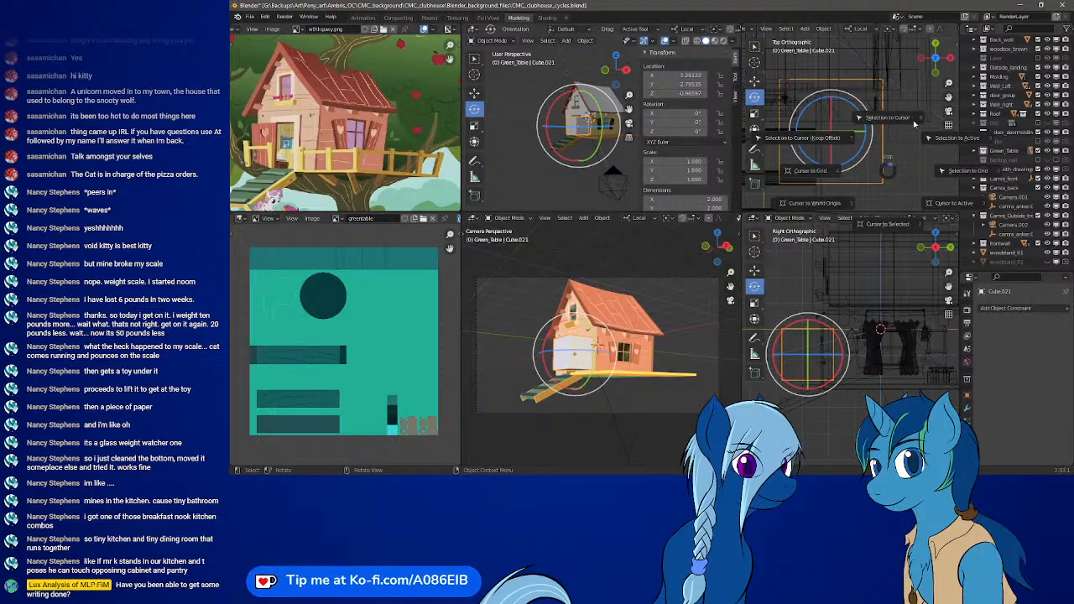
pyautogui.click(950, 171)
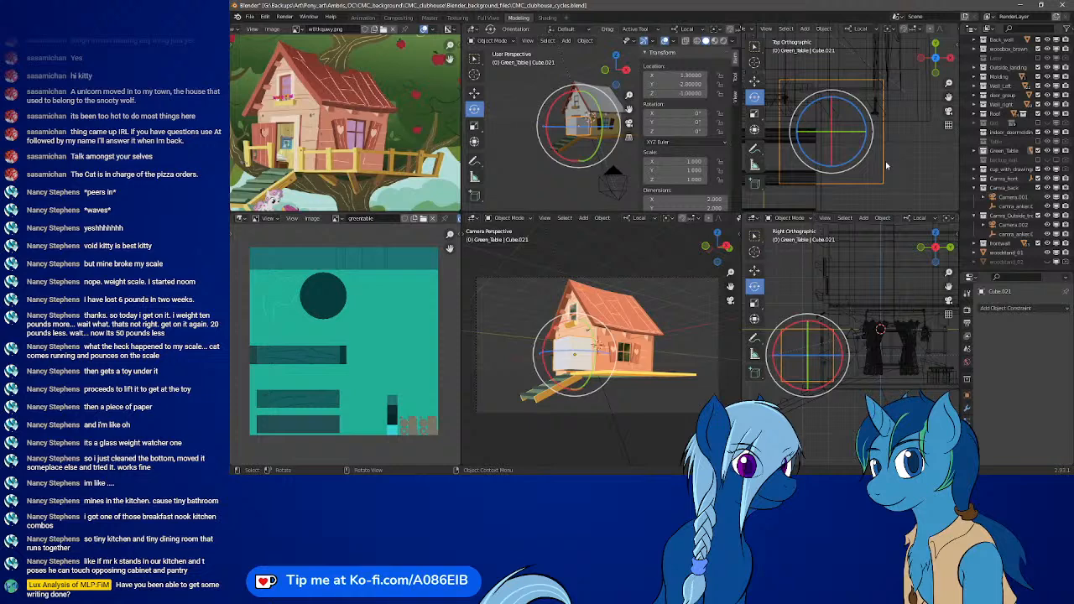
# - Examine the cube against the deck in the right view and the porch railing posts in the reference image
pyautogui.scroll(1, 832, 395)
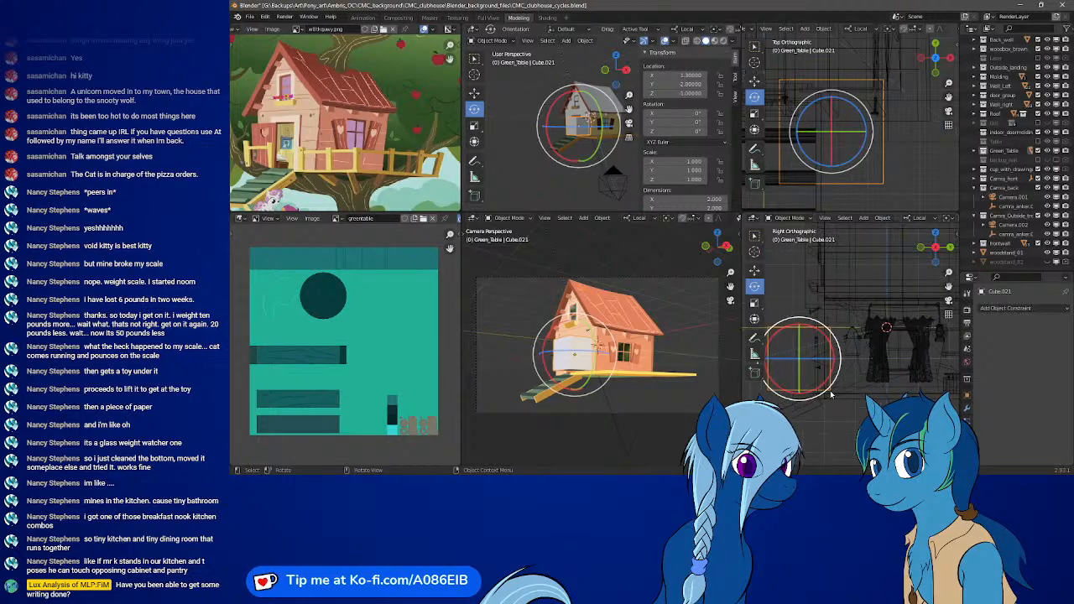
pyautogui.scroll(6, 831, 392)
pyautogui.keyDown('shift'); pyautogui.moveTo(810, 416); pyautogui.dragTo(930, 331, button='middle'); pyautogui.keyUp('shift')
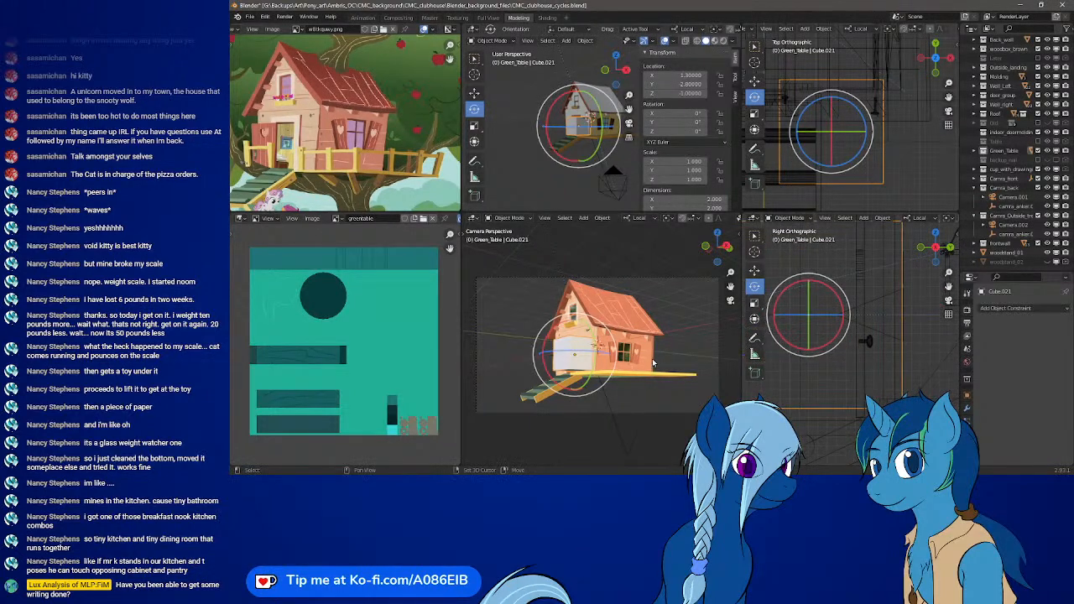
pyautogui.keyDown('shift'); pyautogui.moveTo(819, 365); pyautogui.dragTo(836, 320, button='middle'); pyautogui.keyUp('shift')
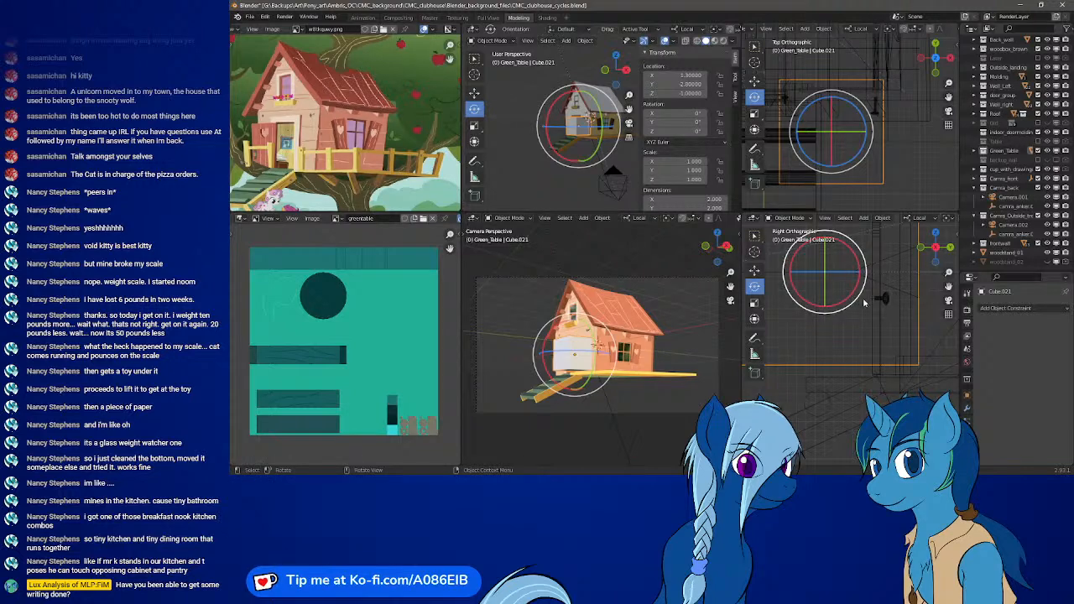
pyautogui.scroll(4, 361, 134)
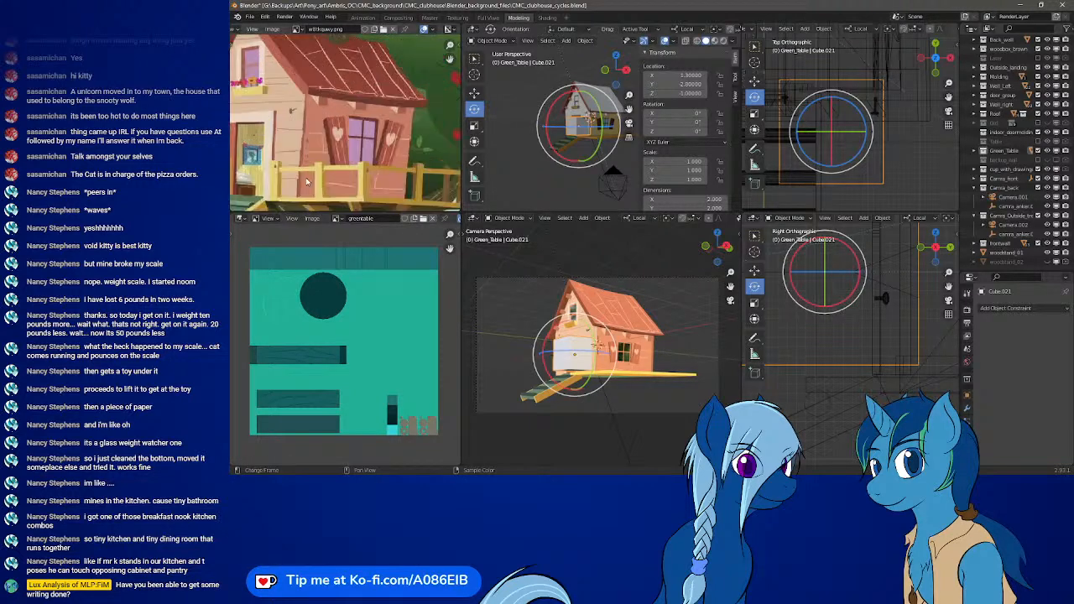
pyautogui.moveTo(348, 143); pyautogui.dragTo(288, 129, button='middle')
pyautogui.scroll(2, 374, 130)
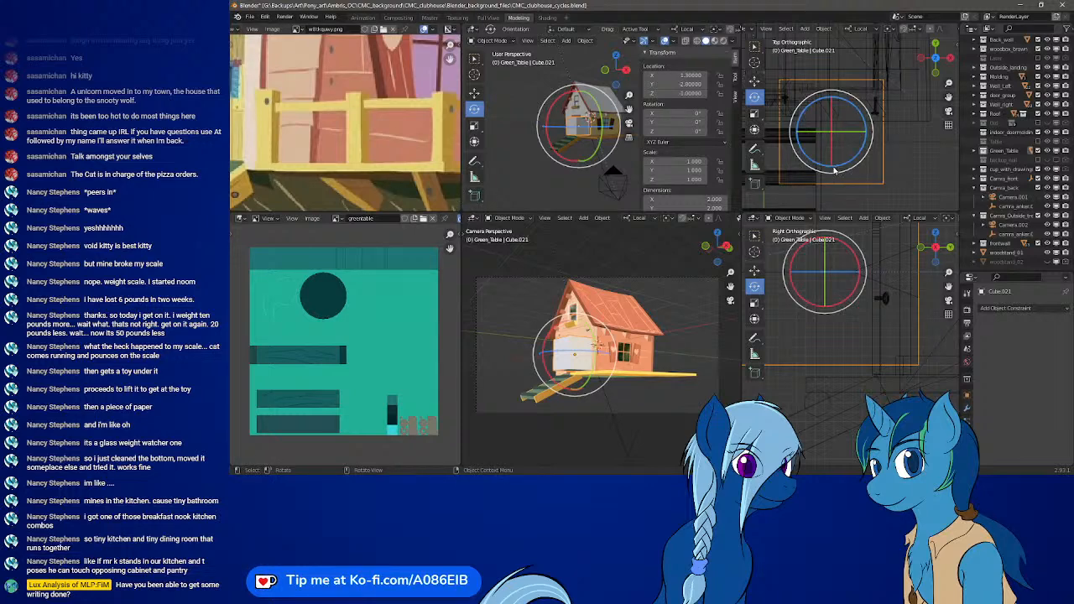
# - Scale the cube's mesh down uniformly in Edit Mode to railing-post thickness, about 0.342 wide
pyautogui.scroll(2, 868, 170)
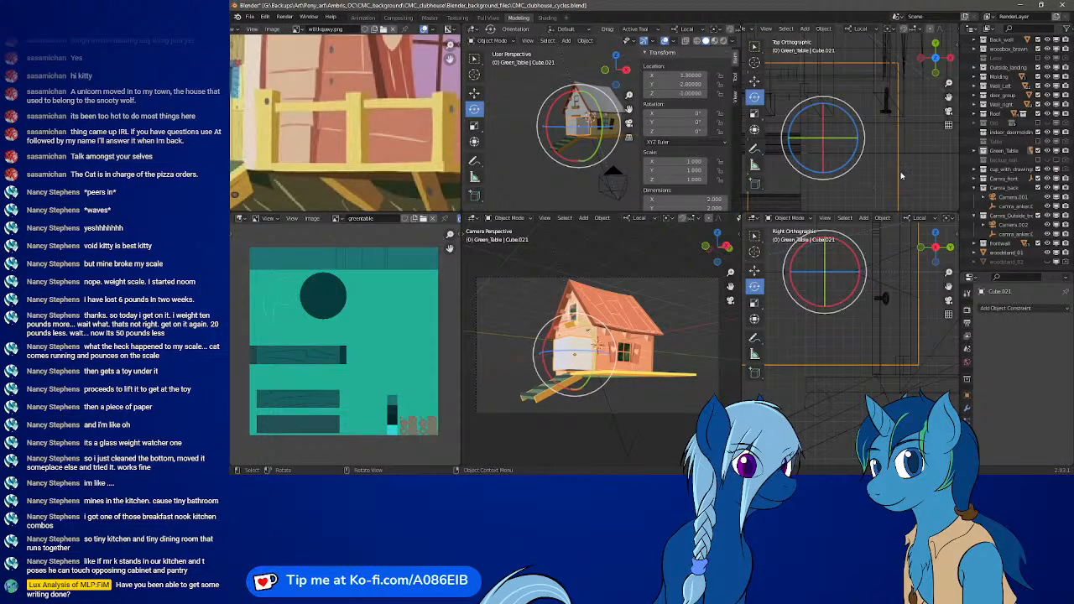
pyautogui.press('Tab')
pyautogui.press('s')
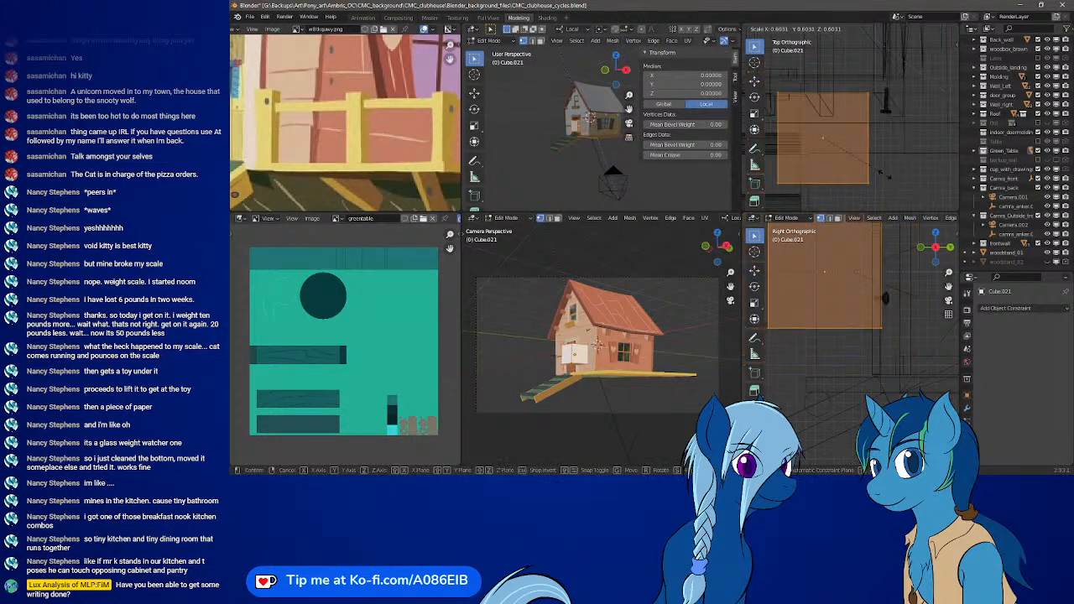
pyautogui.click(838, 148)
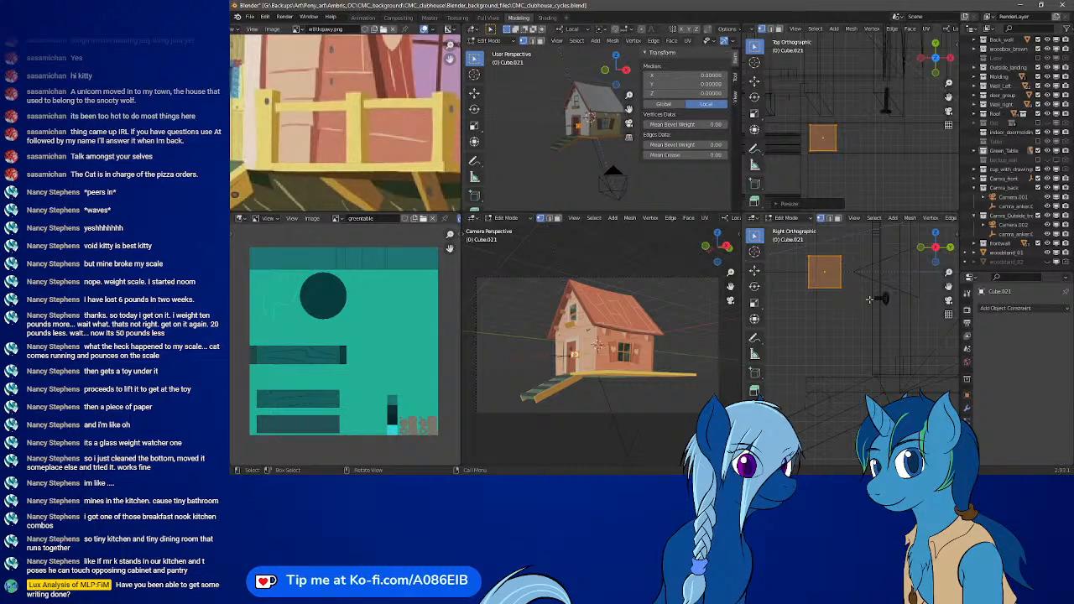
pyautogui.press('Tab')
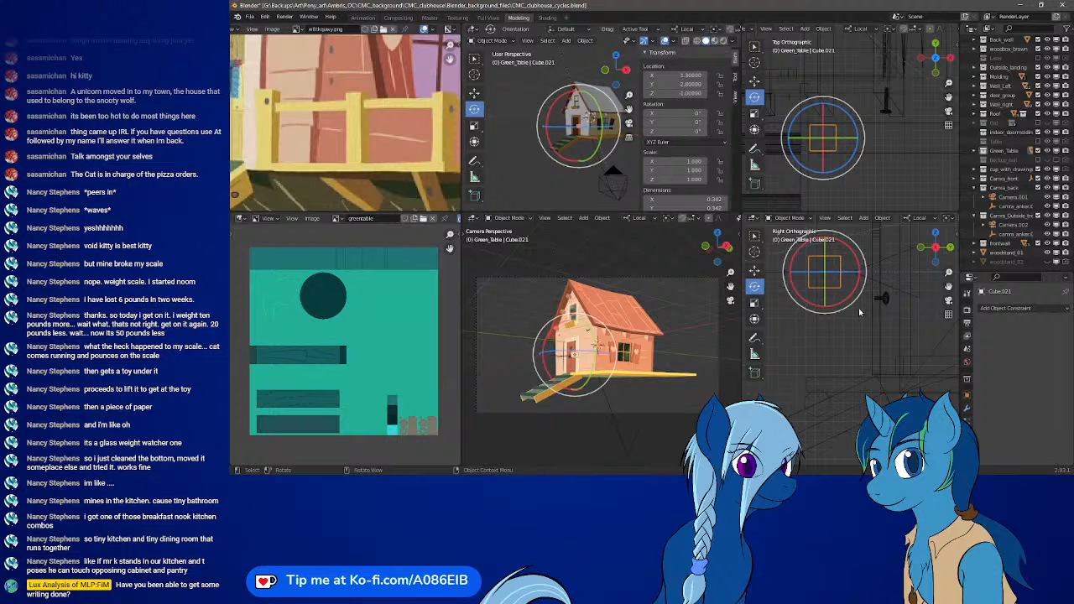
# - Adjust the small cube's height in the right view, finishing at Z -1.4 above the deck in front of the door
pyautogui.press('g')
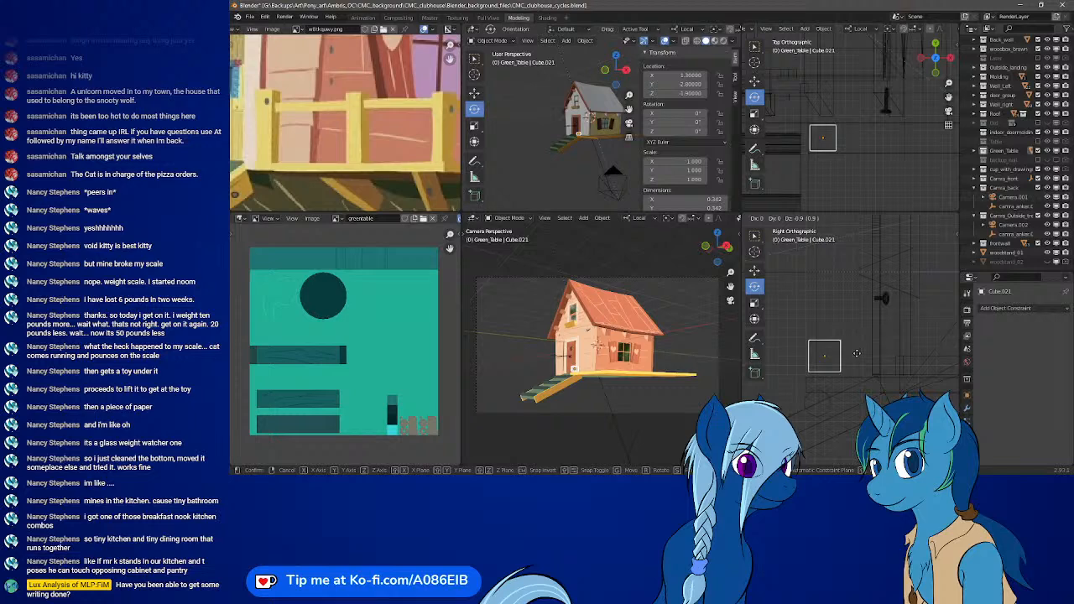
pyautogui.press('Return')
pyautogui.scroll(6, 596, 313)
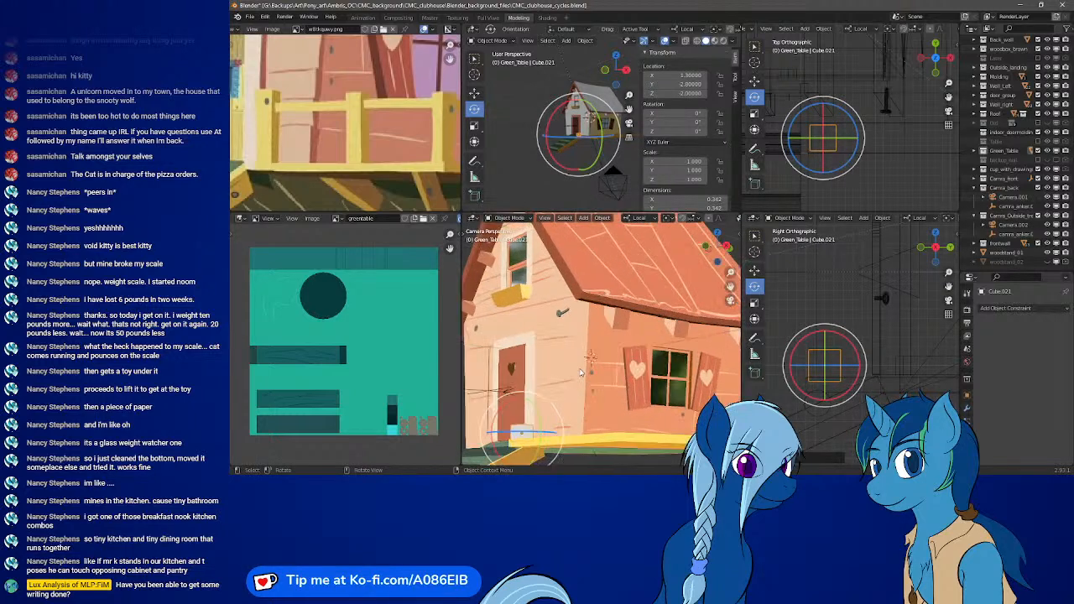
pyautogui.moveTo(596, 312); pyautogui.dragTo(600, 311, button='middle')
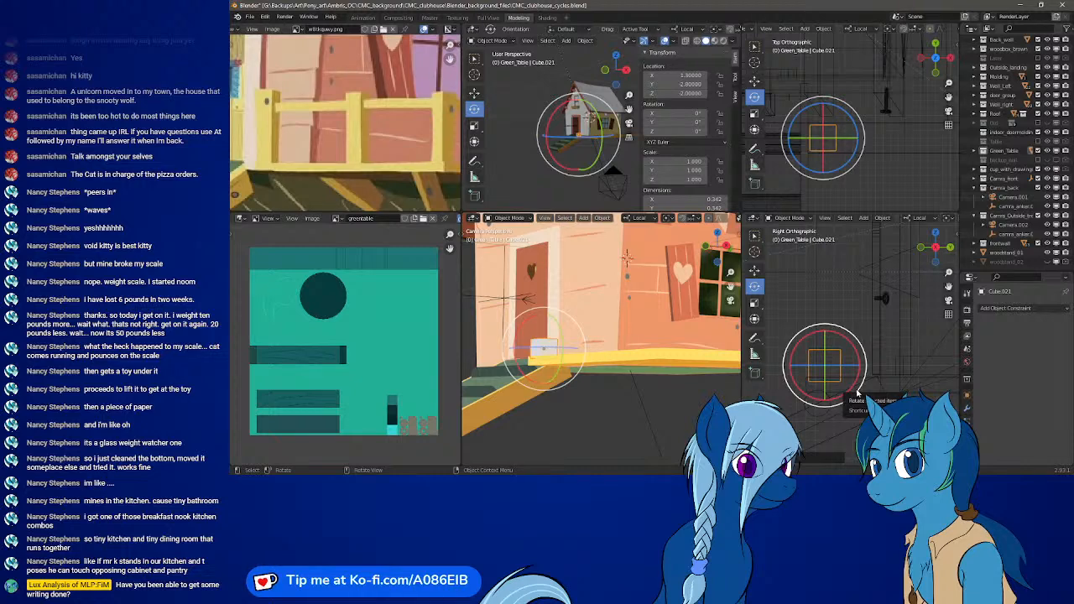
pyautogui.press('g')
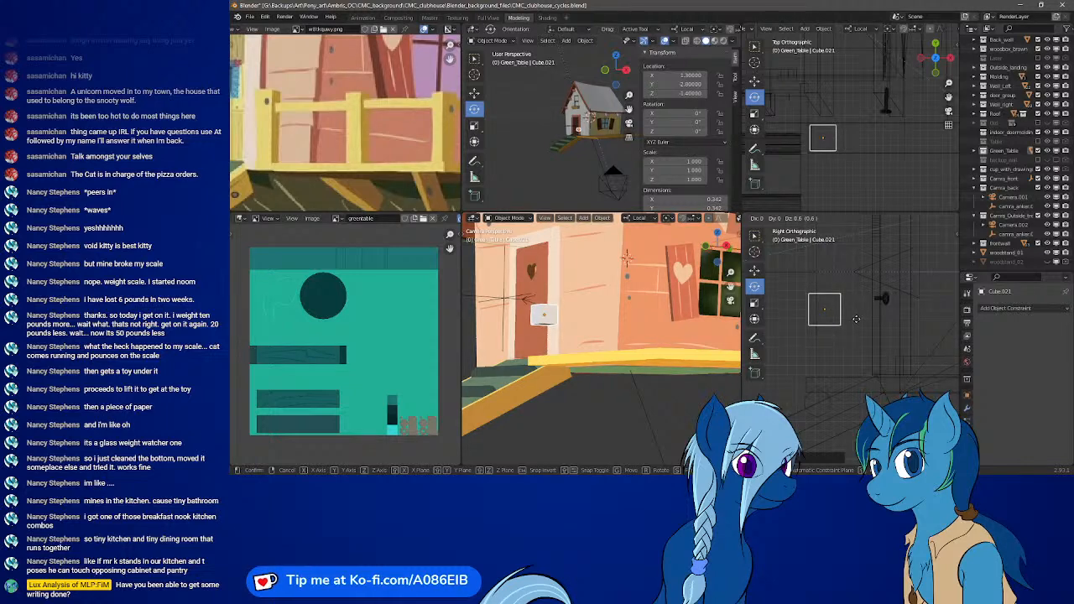
pyautogui.click(856, 319)
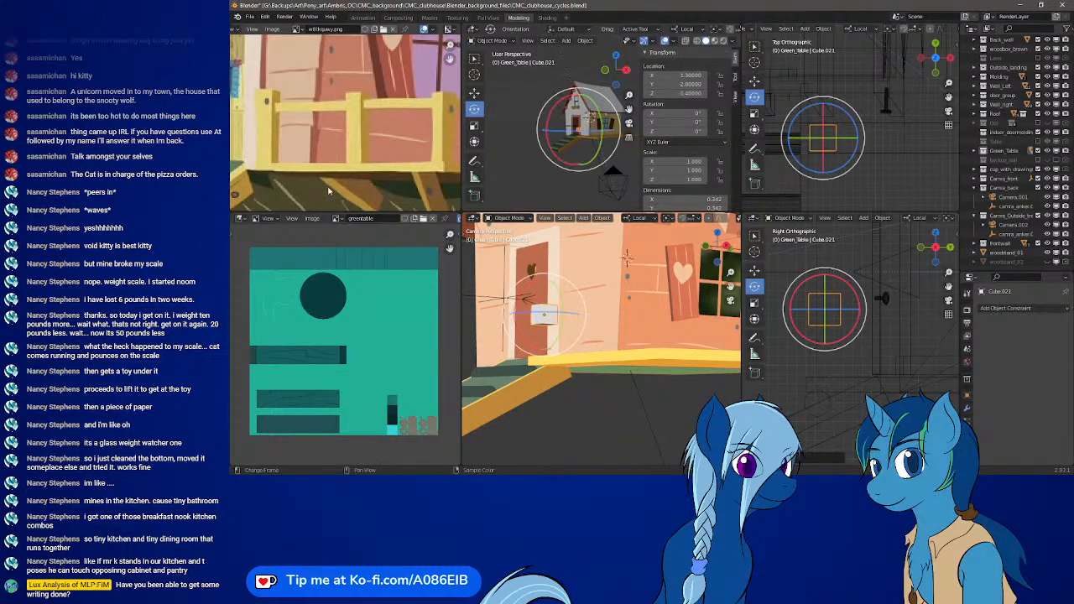
# - Extend the cube into a post by moving its bottom vertices down to the deck at local Z -0.8
pyautogui.moveTo(303, 126); pyautogui.dragTo(424, 176, button='middle')
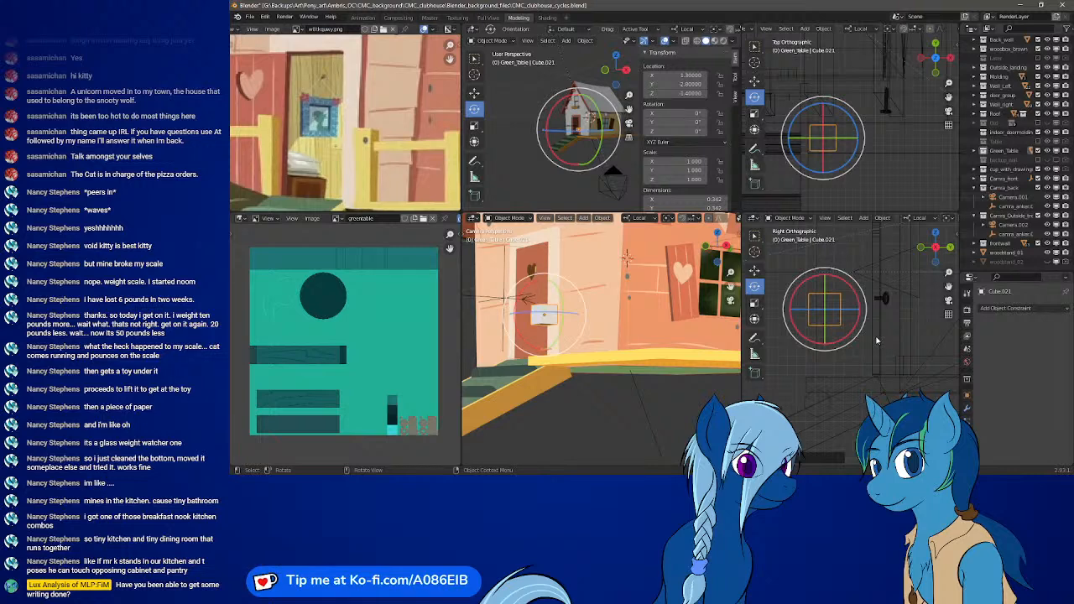
pyautogui.press('Tab')
pyautogui.moveTo(799, 319); pyautogui.dragTo(892, 354)
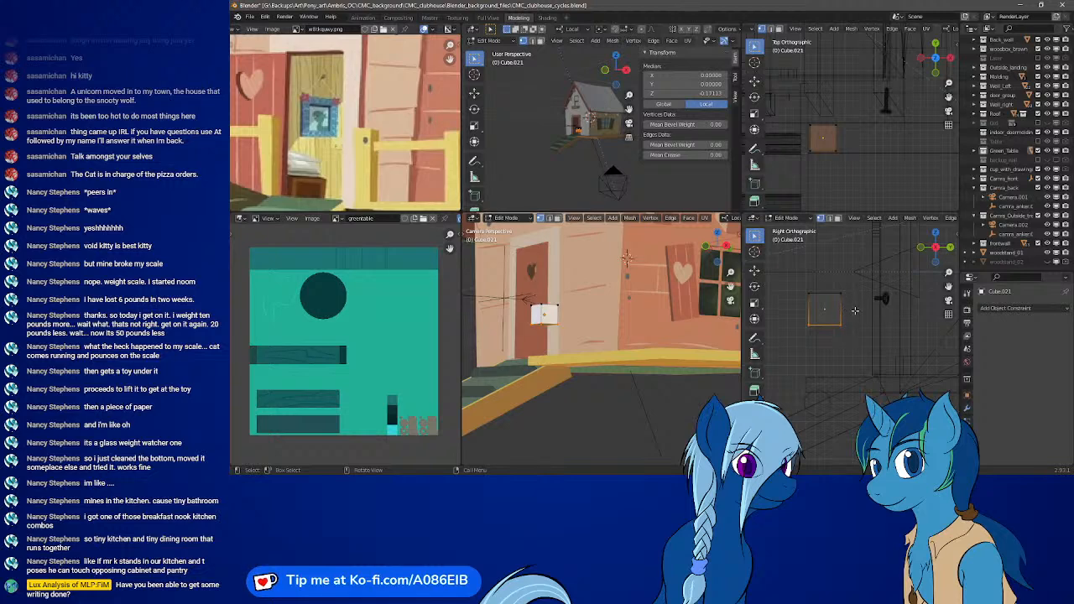
pyautogui.press('g')
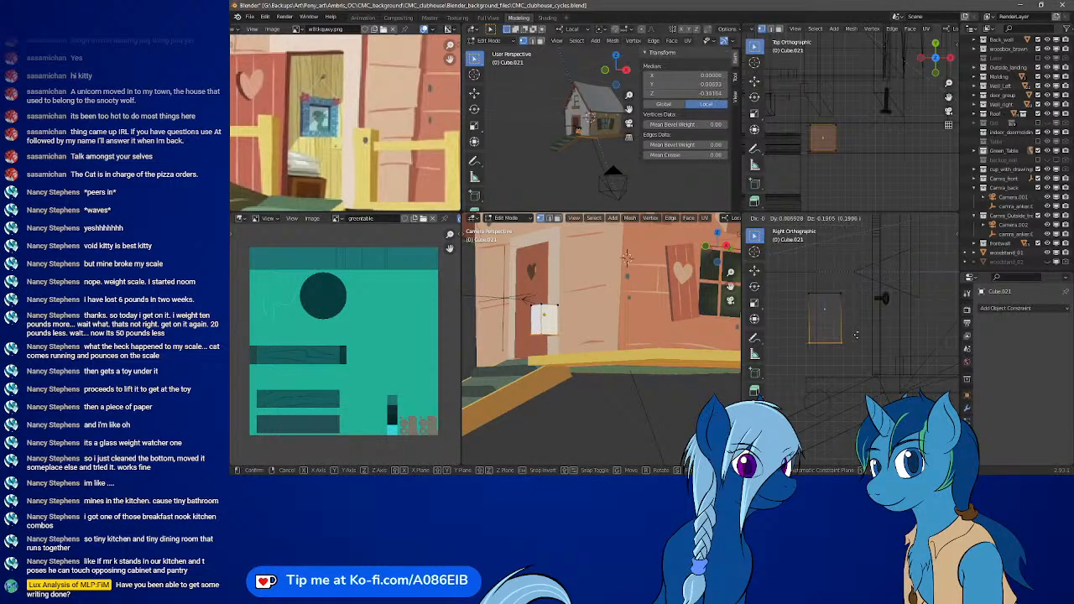
pyautogui.click(859, 367)
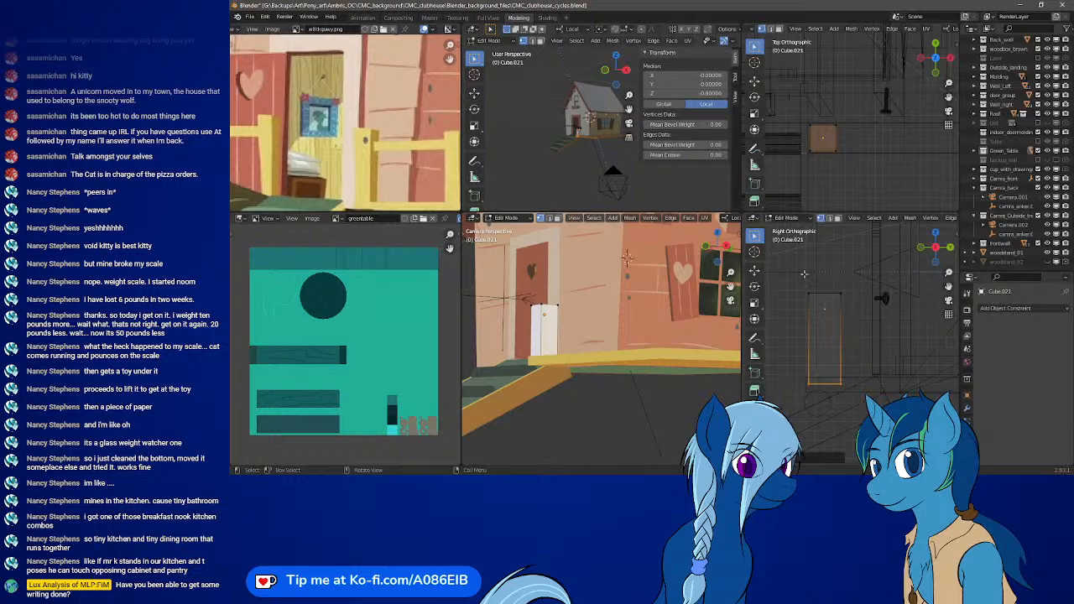
# - Select the post's top vertices and raise them to local Z 0.3
pyautogui.keyDown('shift'); pyautogui.moveTo(804, 273); pyautogui.dragTo(859, 314); pyautogui.keyUp('shift')
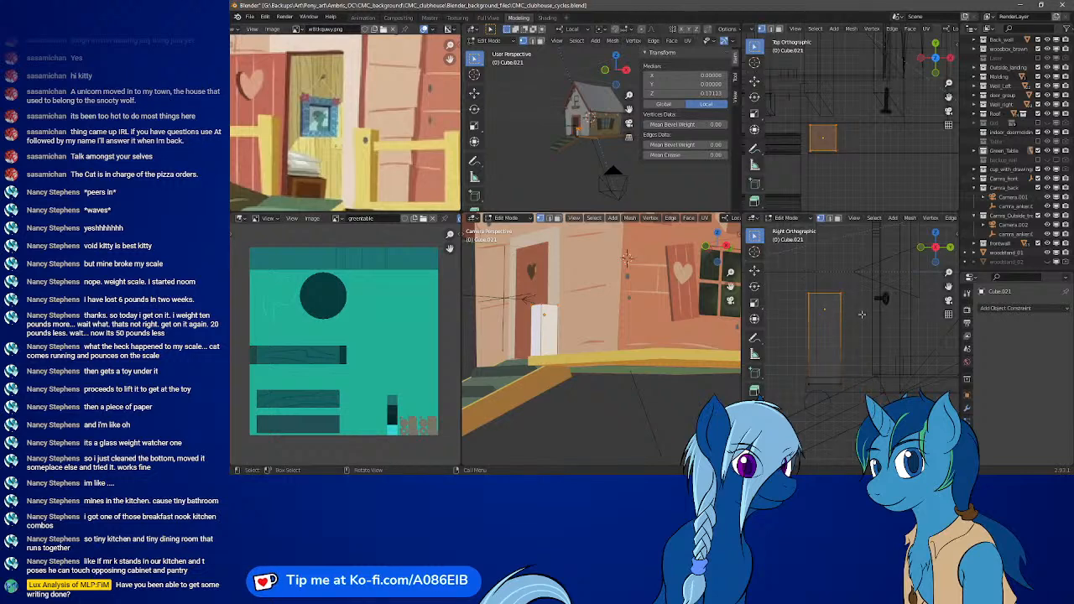
pyautogui.press('g')
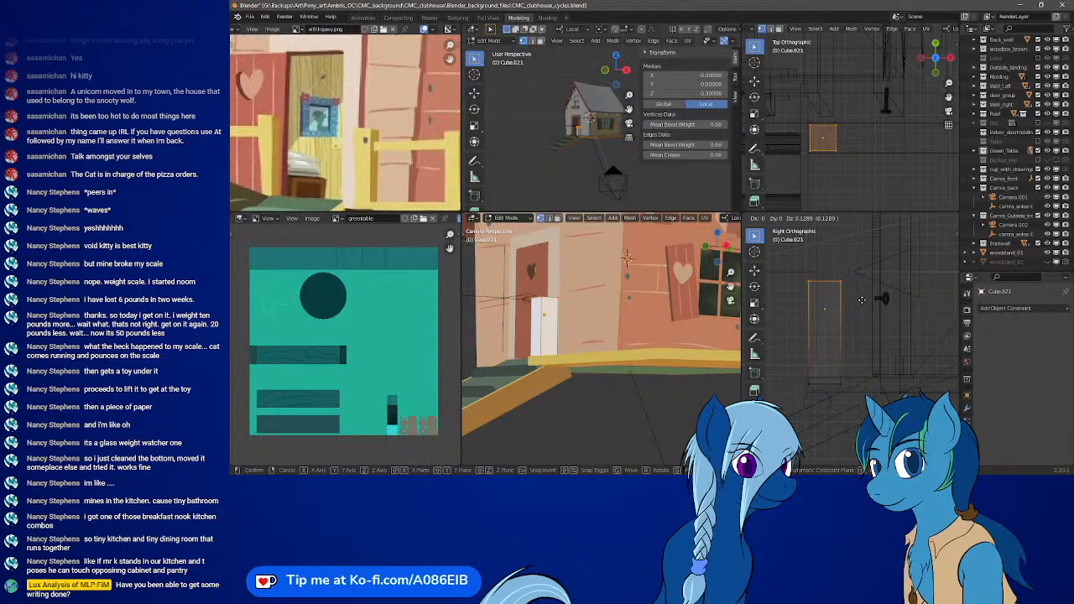
pyautogui.click(862, 299)
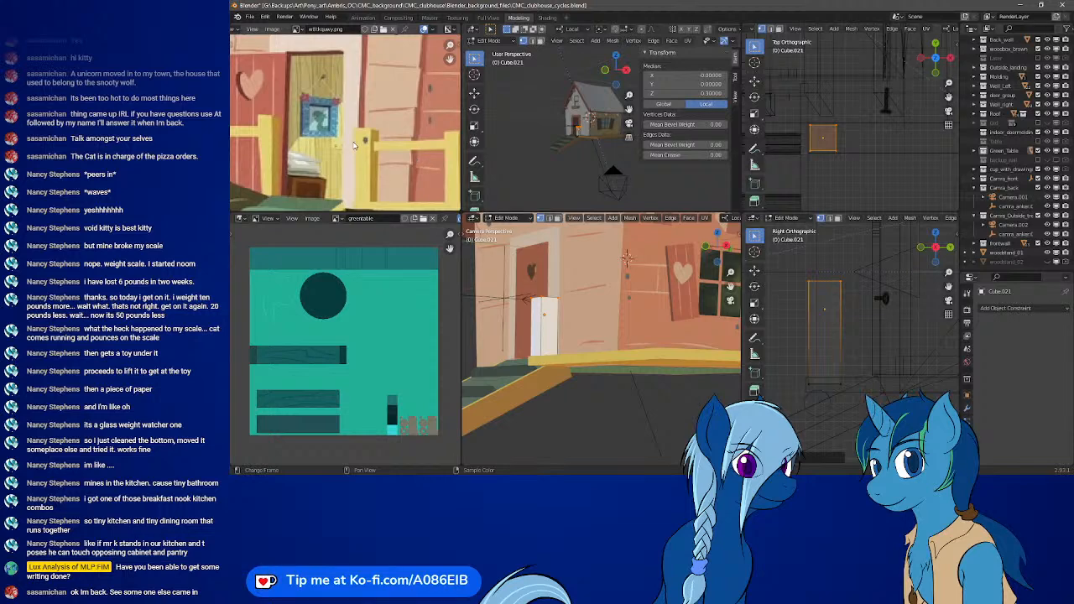
# - Compare the post with the reference image's railing posts and raise its top vertices to local Z 0.37
pyautogui.scroll(-2, 378, 128)
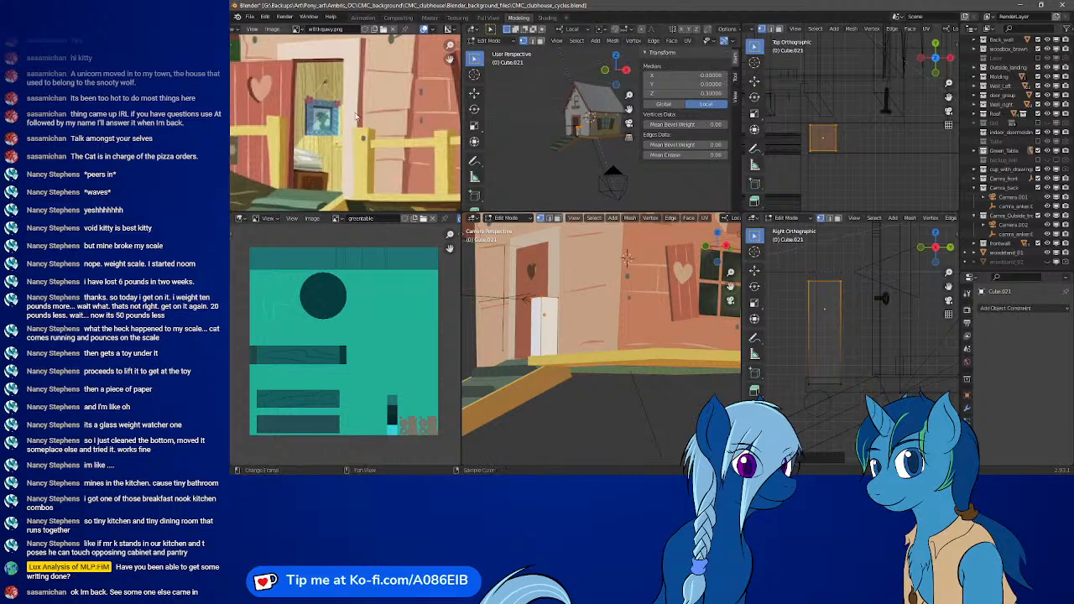
pyautogui.scroll(-4, 410, 150)
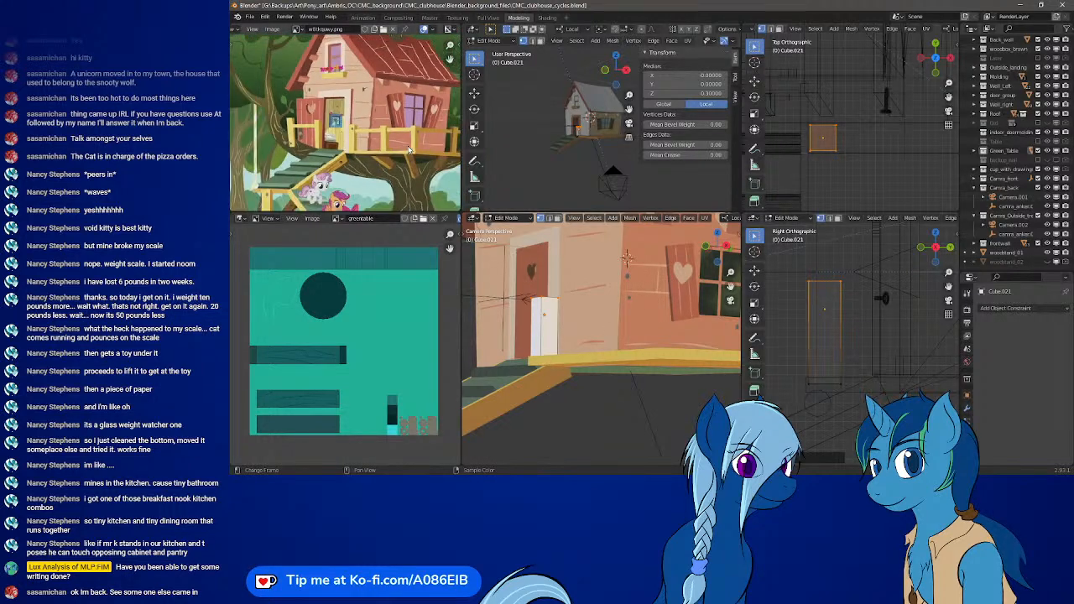
pyautogui.moveTo(434, 140); pyautogui.dragTo(396, 146, button='middle')
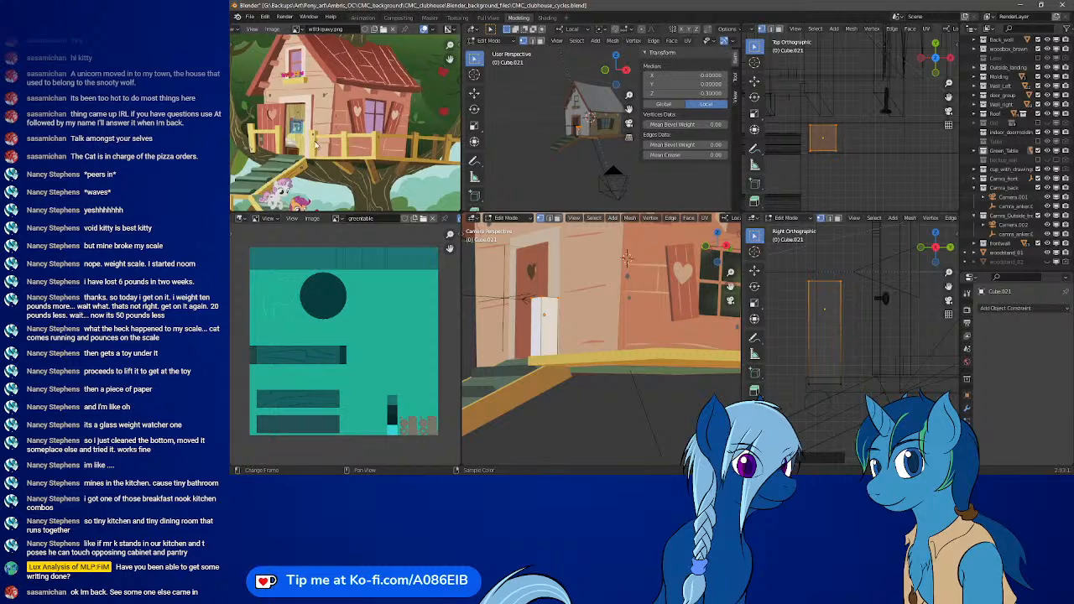
pyautogui.scroll(4, 317, 146)
pyautogui.moveTo(293, 187); pyautogui.dragTo(388, 141, button='middle')
pyautogui.scroll(1, 388, 181)
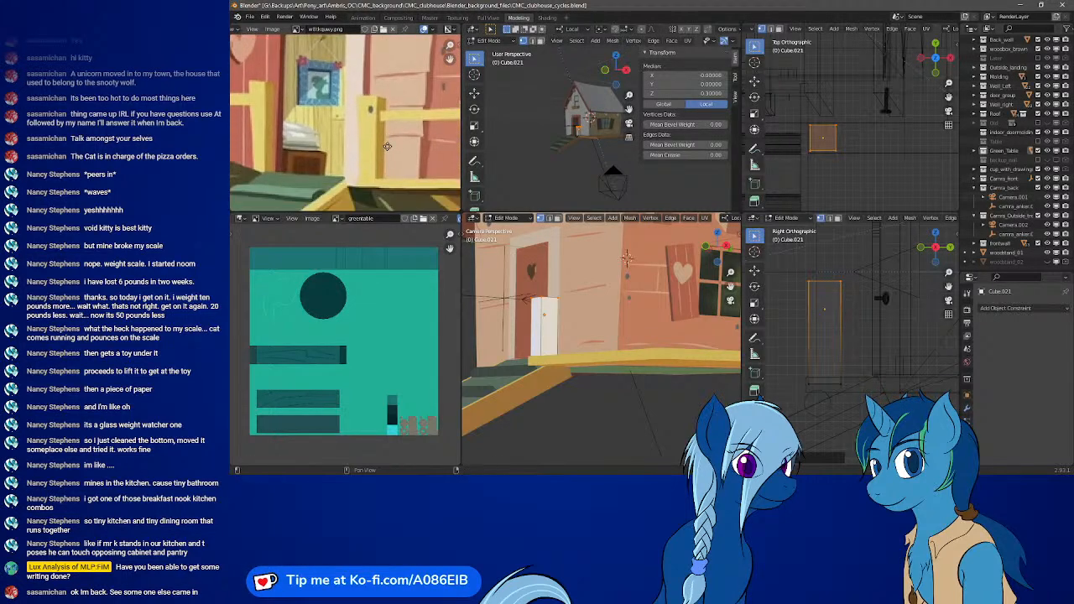
pyautogui.scroll(5, 547, 330)
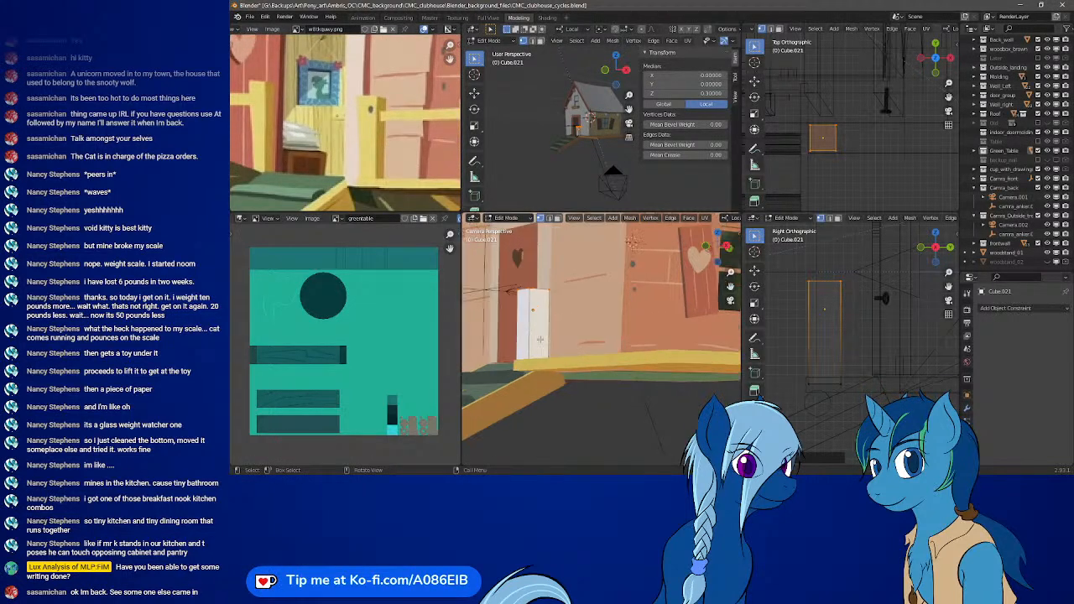
pyautogui.keyDown('shift'); pyautogui.moveTo(603, 343); pyautogui.dragTo(614, 342, button='middle'); pyautogui.keyUp('shift')
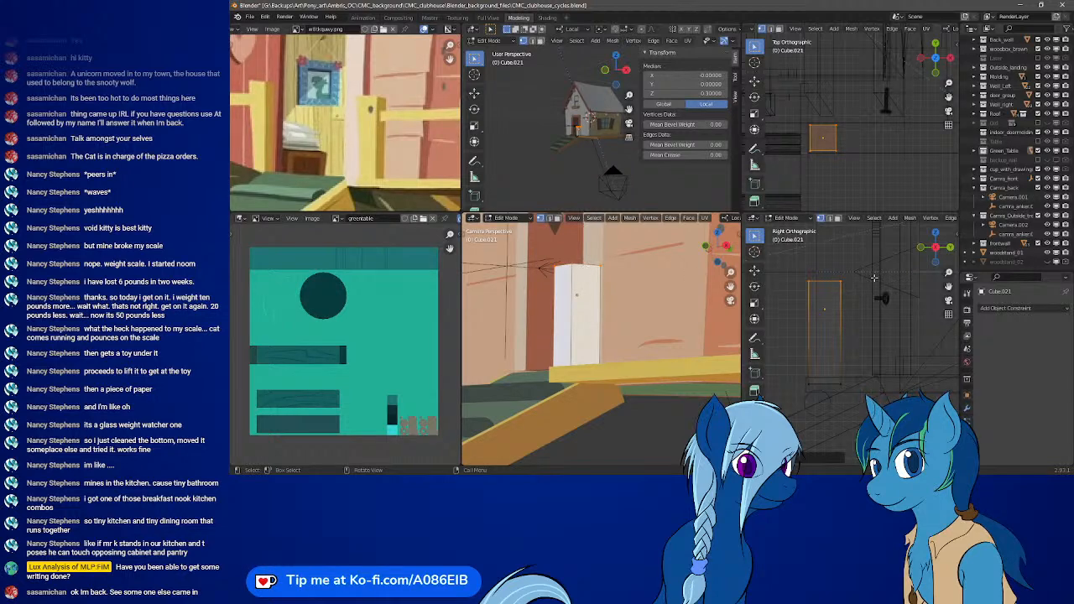
pyautogui.press('g')
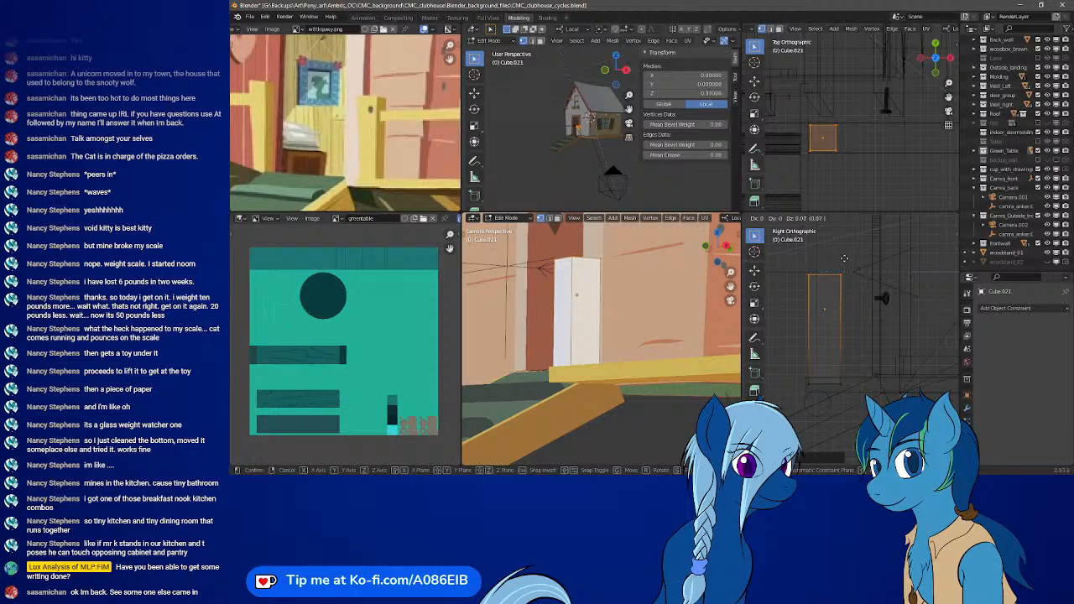
pyautogui.click(846, 259)
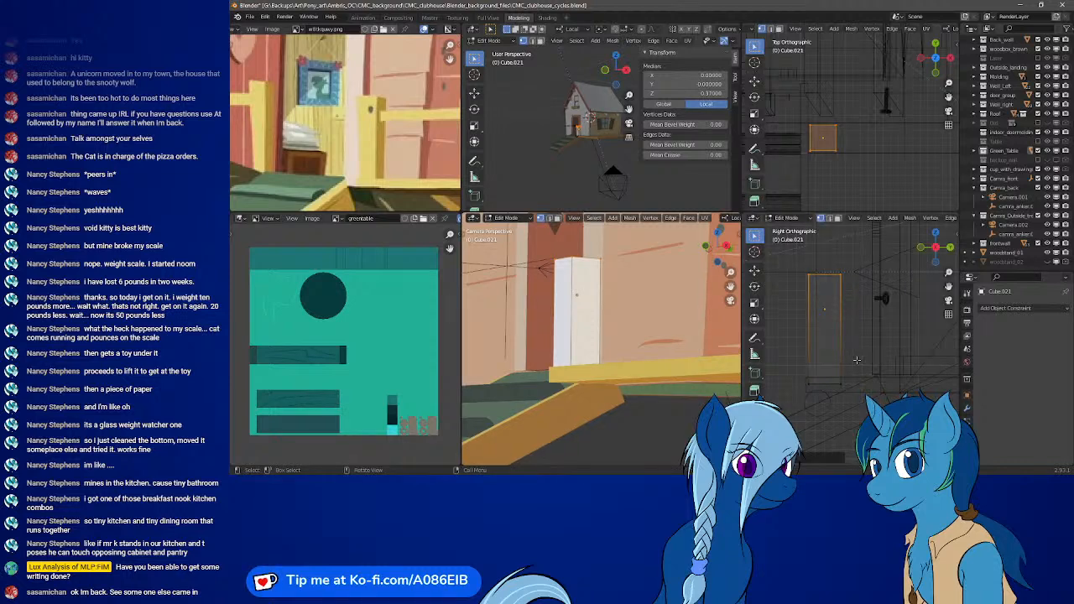
# - Taper the post by scaling its bottom vertices to about 0.83
pyautogui.moveTo(799, 370); pyautogui.dragTo(851, 413)
pyautogui.press('s')
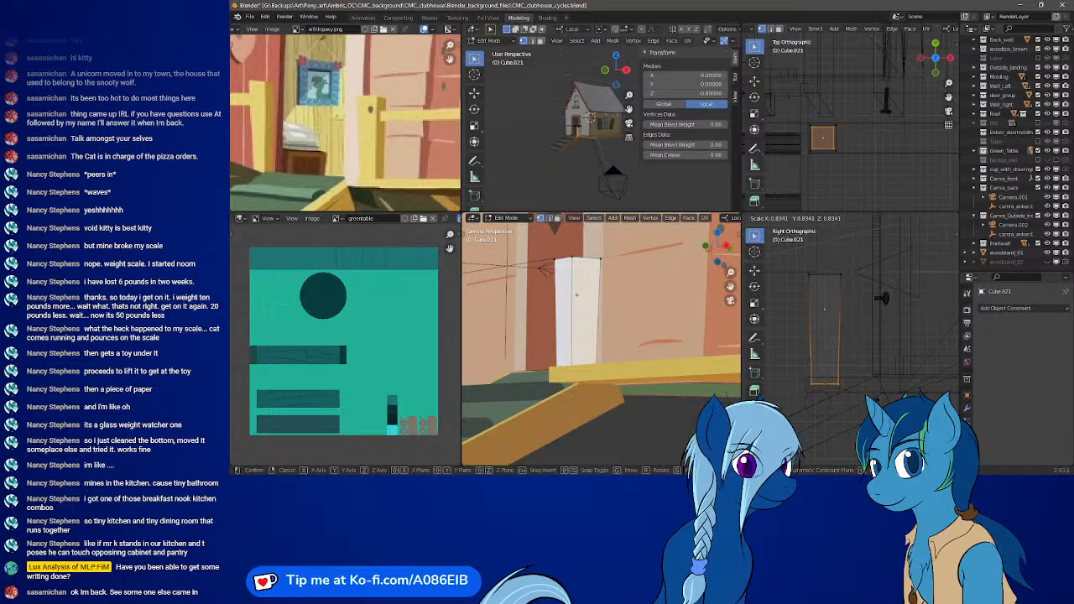
pyautogui.click(873, 399)
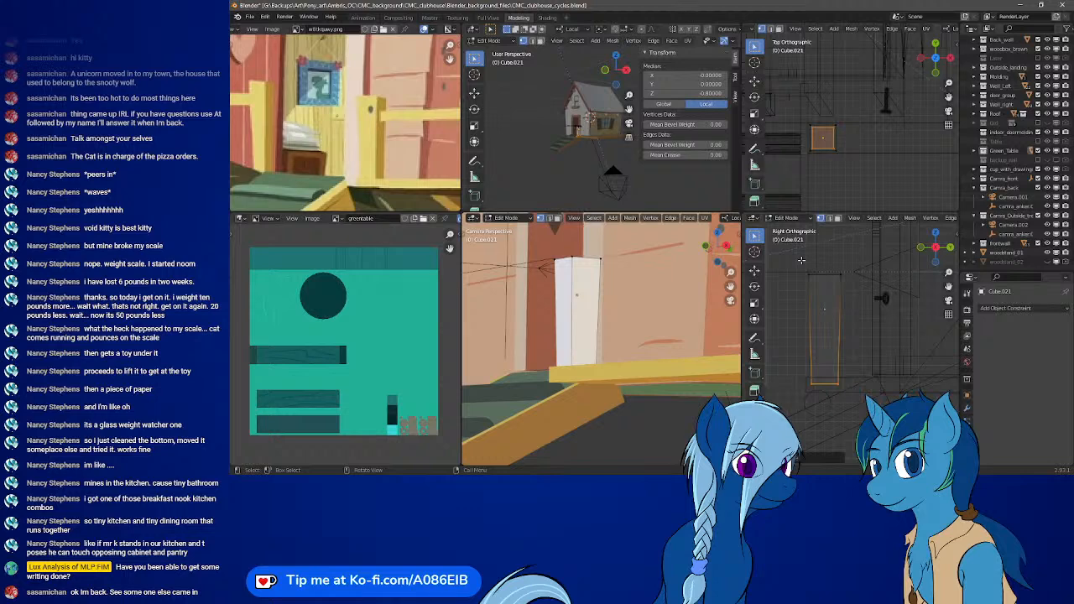
# - Select the post's vertical edges in edge select mode and subdivide them once
pyautogui.click(837, 221)
pyautogui.moveTo(794, 314); pyautogui.dragTo(896, 367)
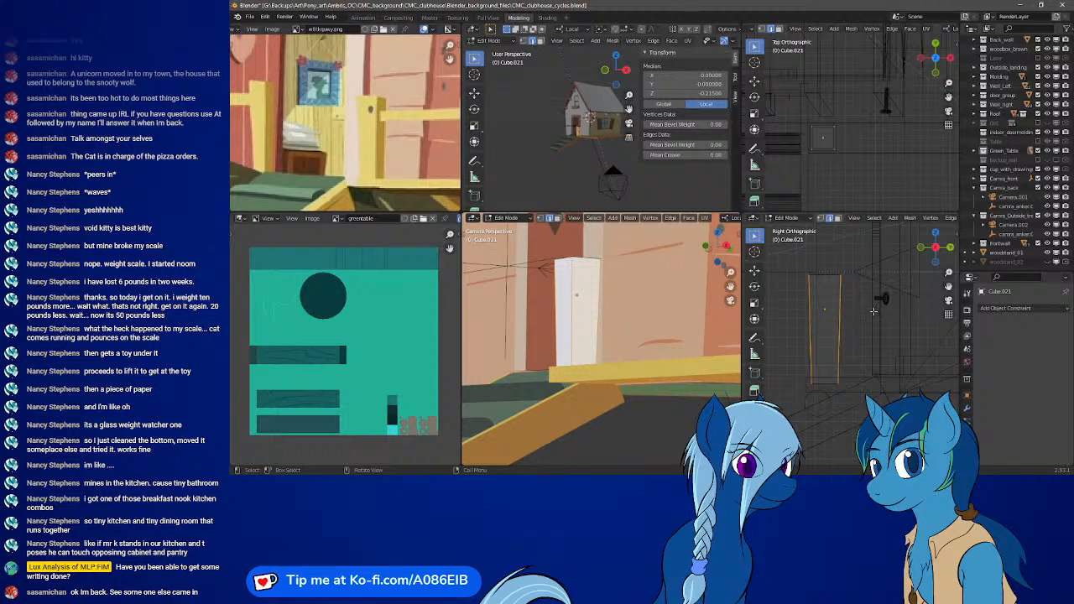
pyautogui.click(910, 219)
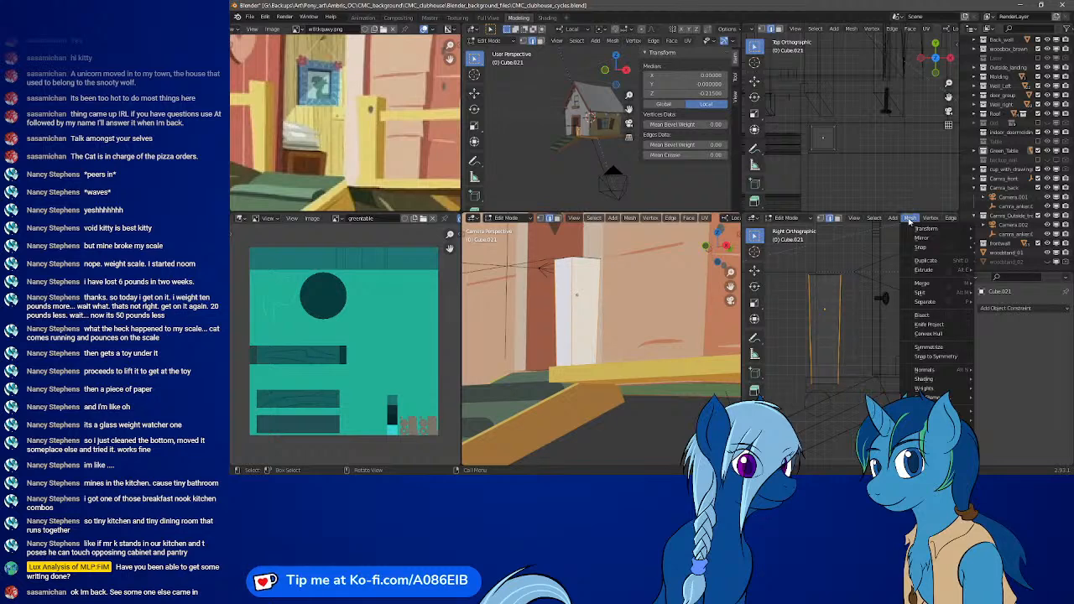
pyautogui.moveTo(911, 250)
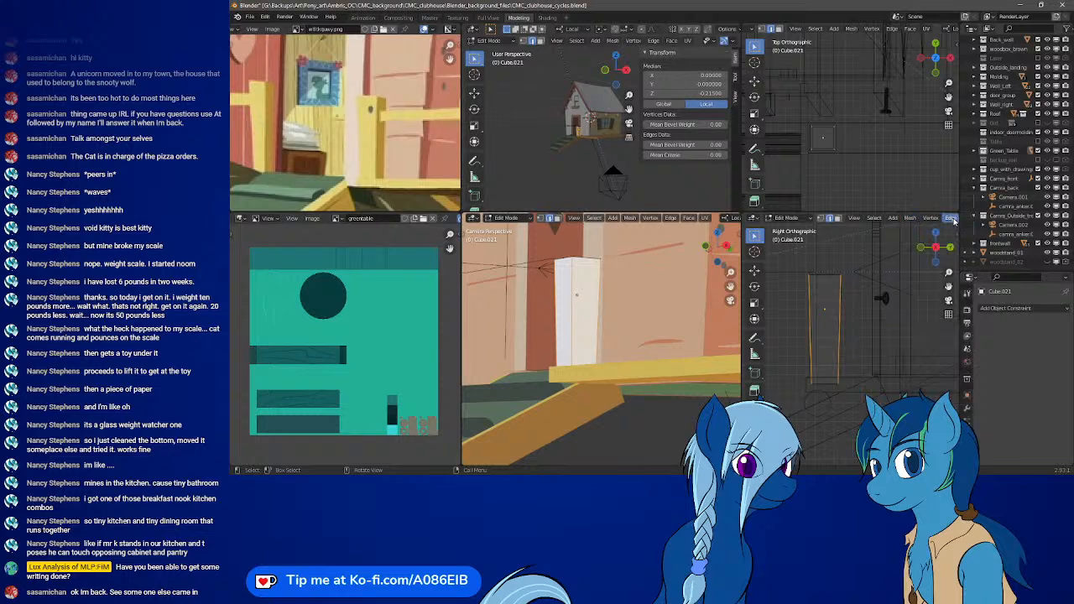
pyautogui.click(952, 220)
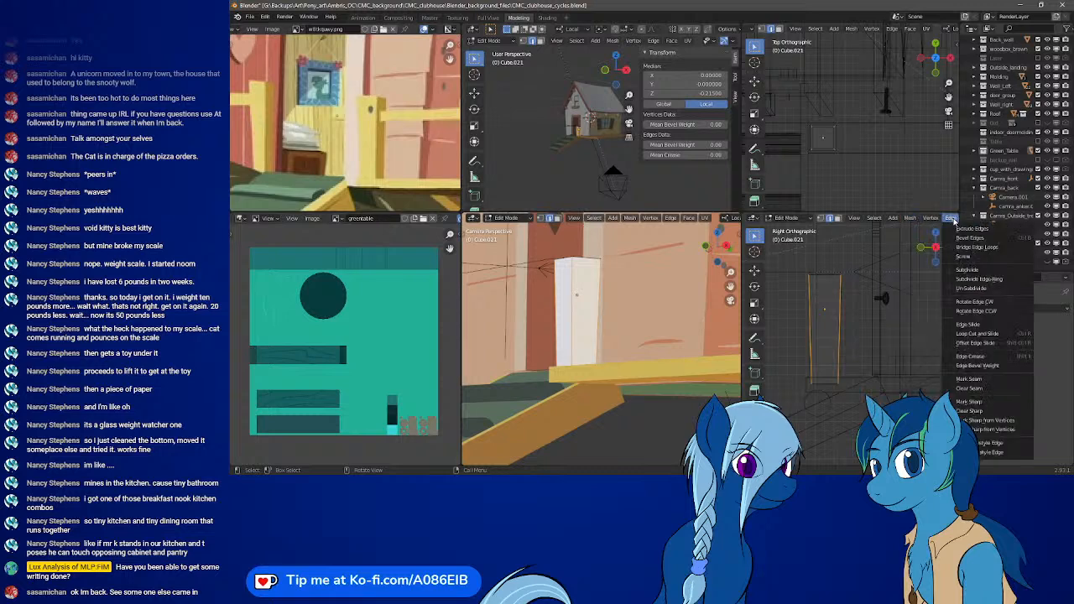
pyautogui.click(954, 270)
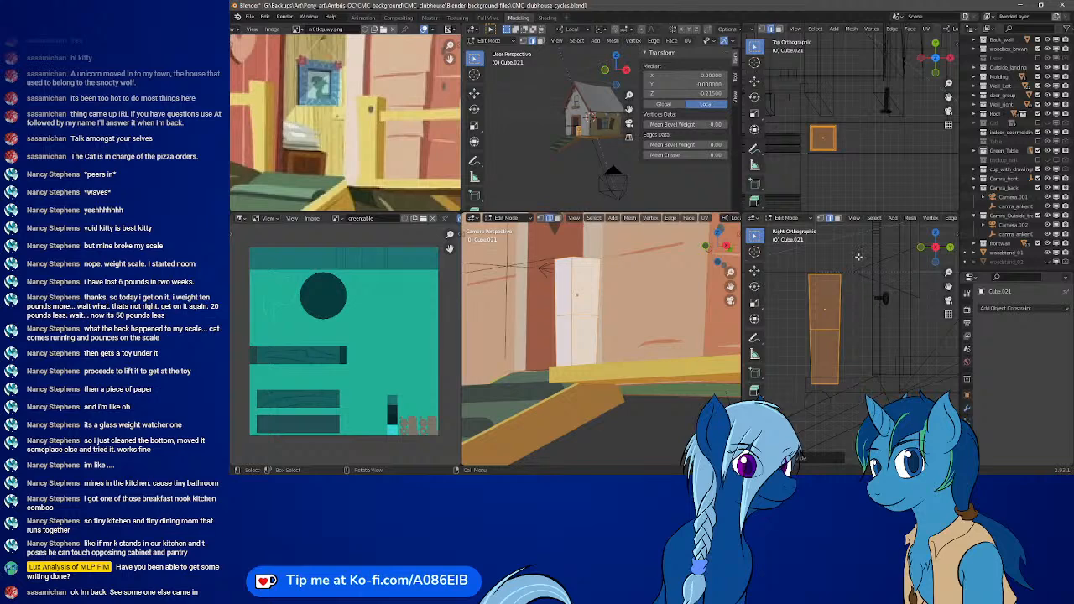
# - Narrow the post slightly at its middle by scaling only the middle ring of vertices to about 0.94
pyautogui.moveTo(800, 315); pyautogui.dragTo(861, 361)
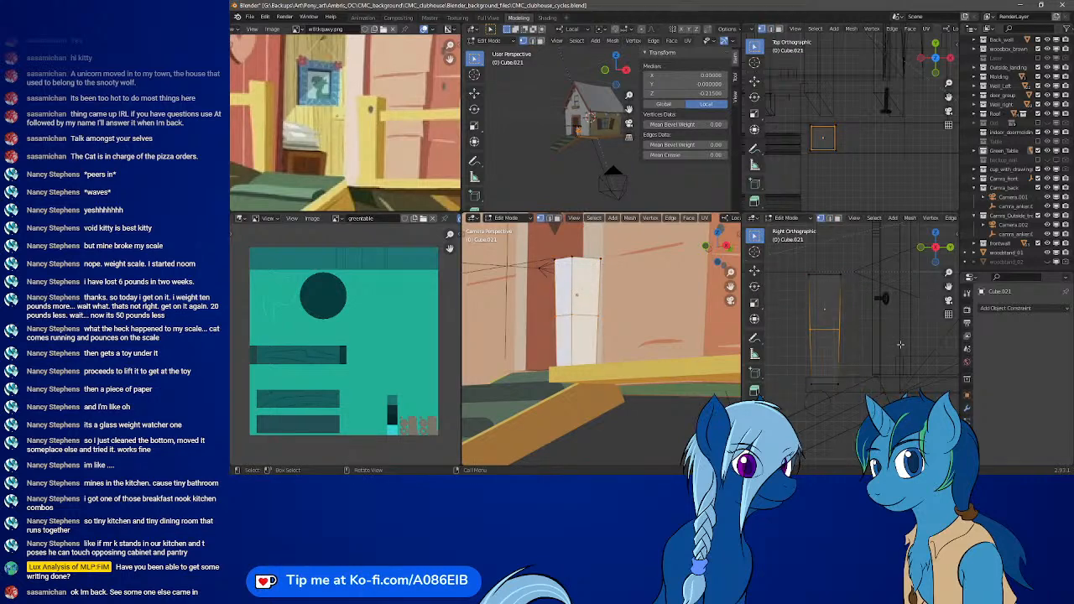
pyautogui.press('s')
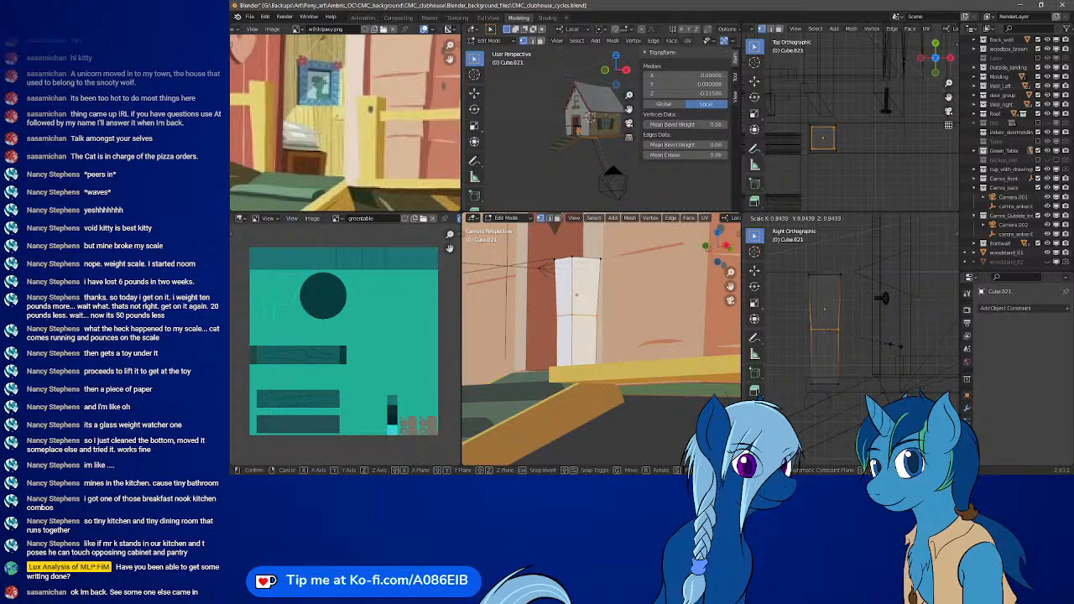
pyautogui.click(896, 345)
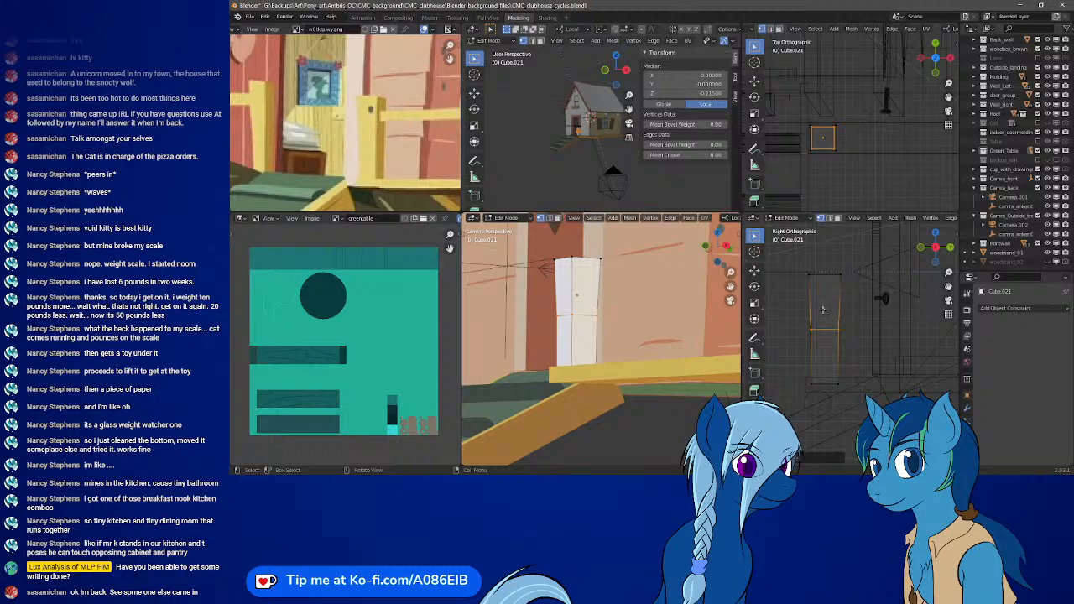
# - Raise the post's middle ring of vertices to local Z -0.1
pyautogui.press('g')
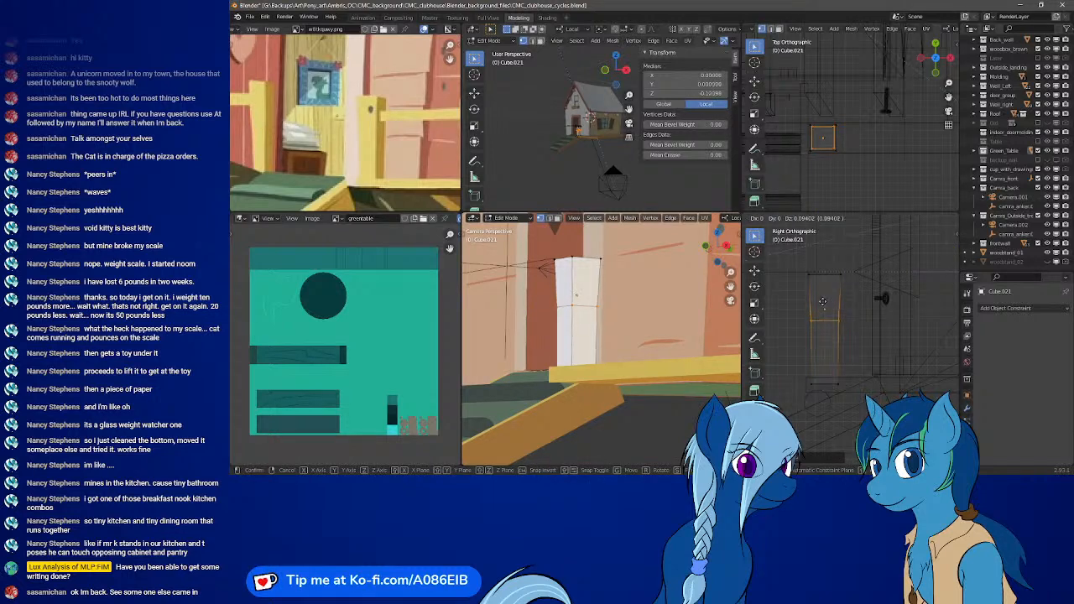
pyautogui.click(823, 312)
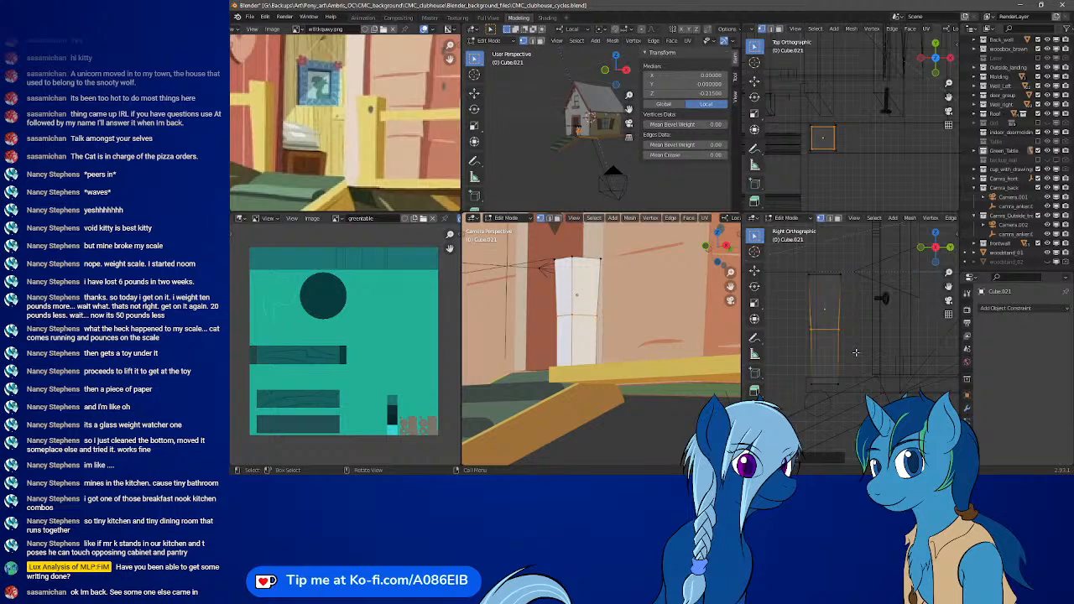
pyautogui.press('g')
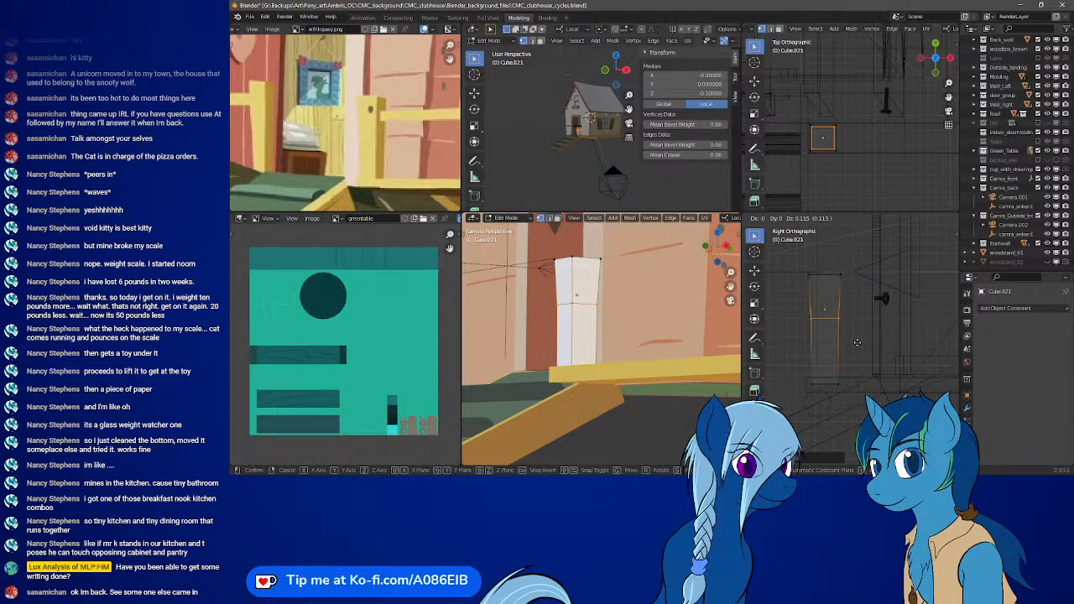
pyautogui.click(857, 342)
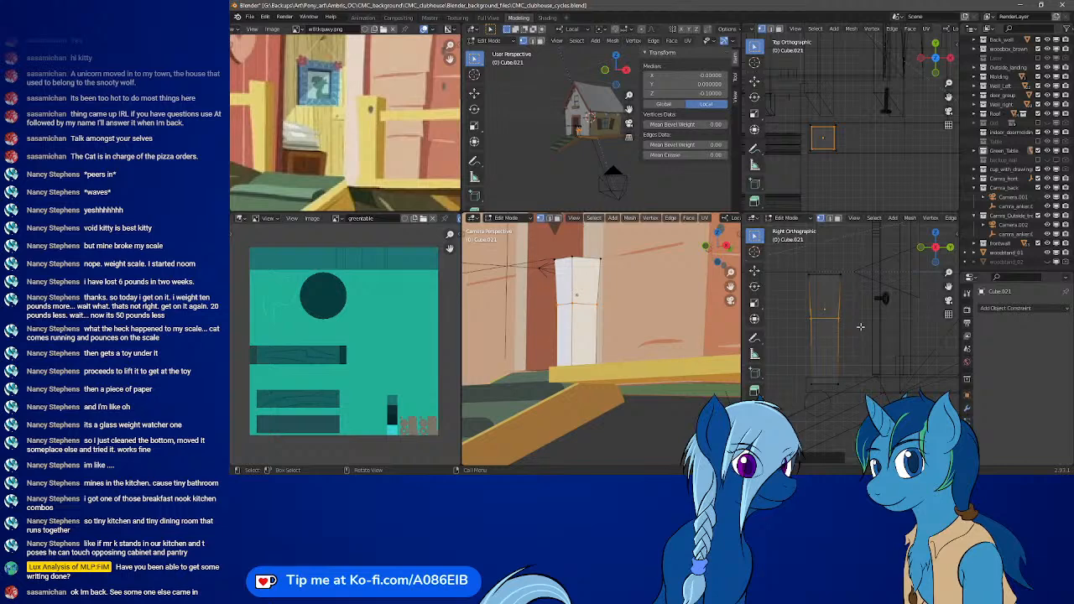
# - Select the post's bottom vertices and scale them to about 0.91 for a stronger taper
pyautogui.moveTo(790, 360); pyautogui.dragTo(842, 402)
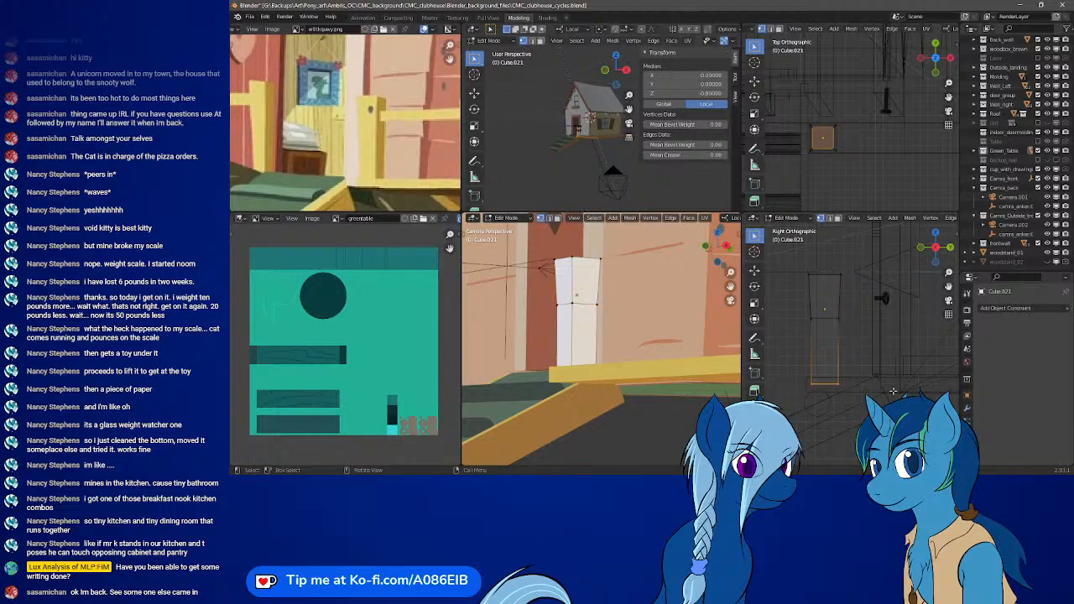
pyautogui.press('s')
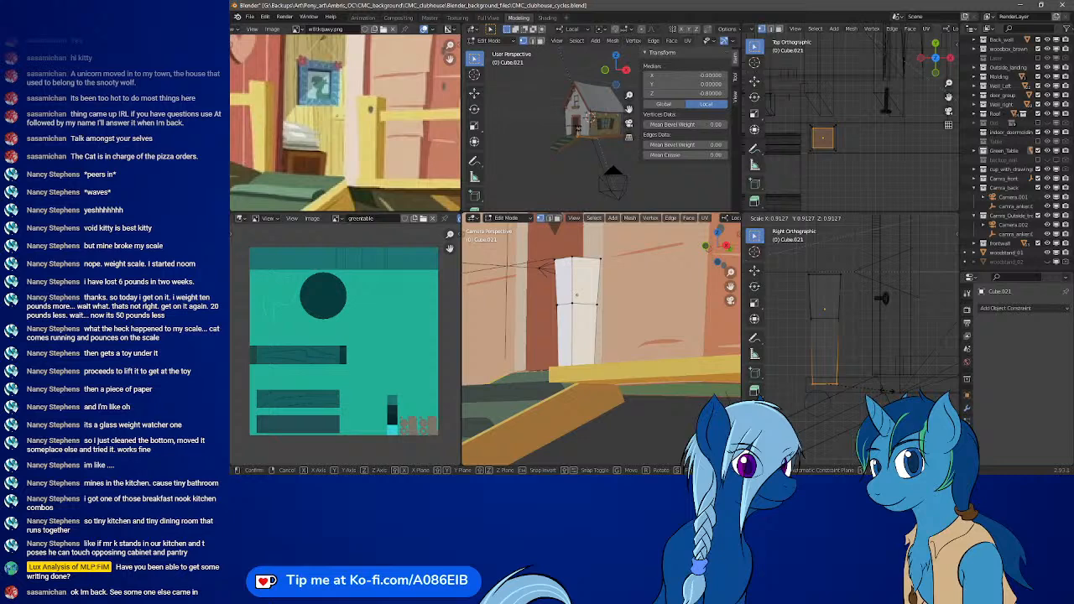
pyautogui.click(889, 391)
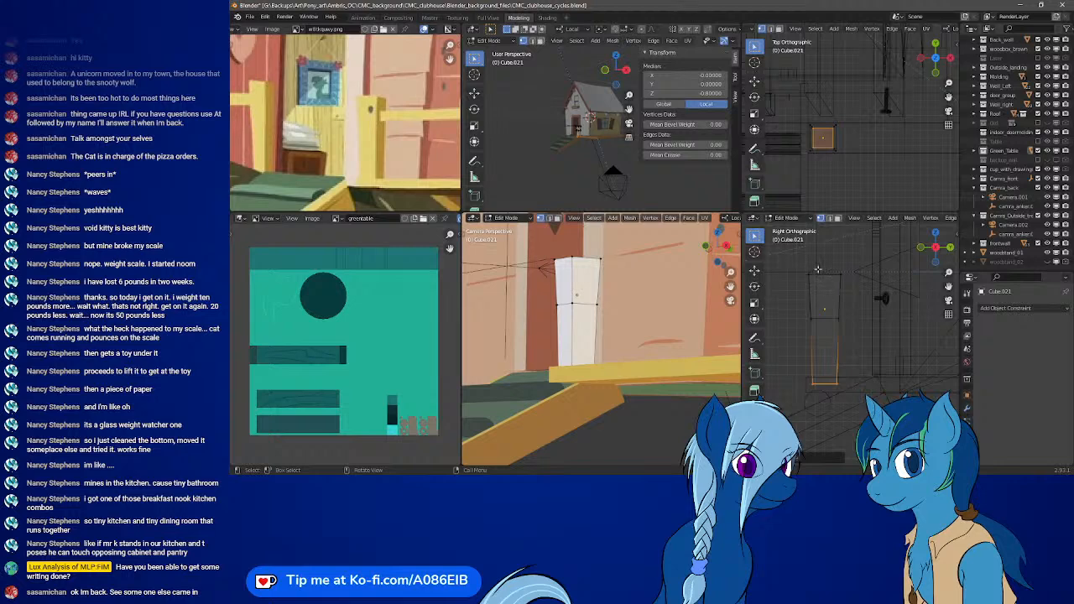
# - Shift the post's bottom vertices by 0.04 in X and -0.04 in Y so that two sides line up with the top
pyautogui.scroll(3, 843, 148)
pyautogui.scroll(2, 843, 147)
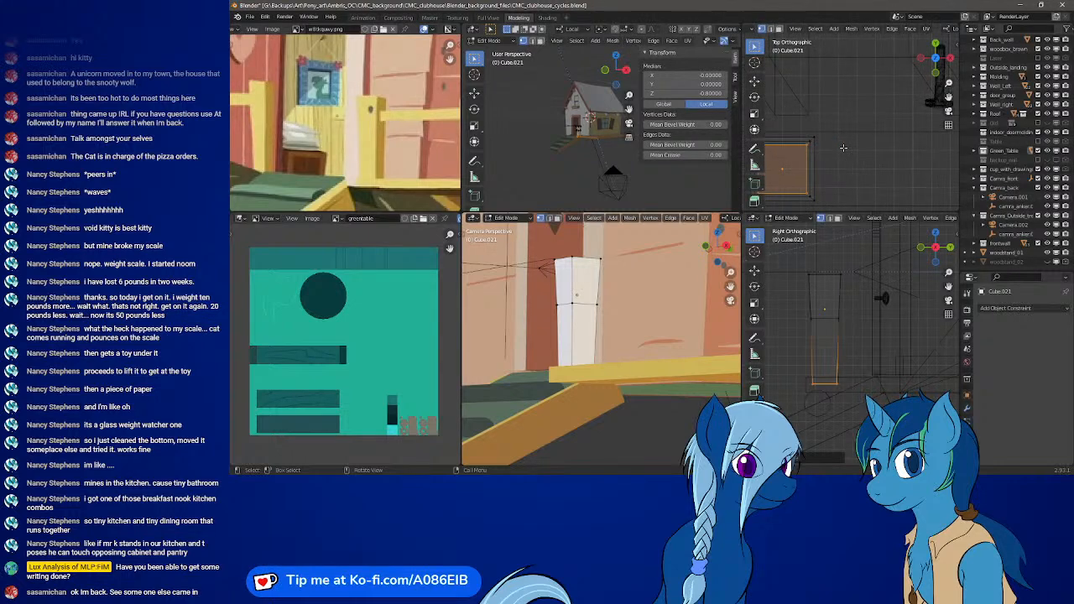
pyautogui.scroll(2, 874, 143)
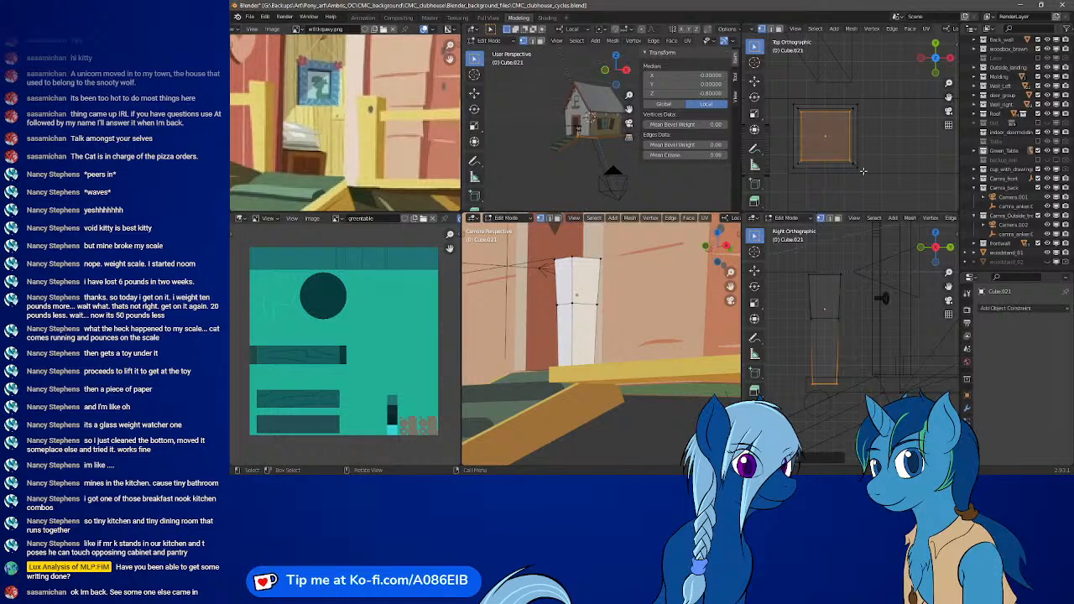
pyautogui.scroll(2, 867, 173)
pyautogui.scroll(1, 869, 175)
pyautogui.keyDown('shift'); pyautogui.moveTo(857, 191); pyautogui.dragTo(837, 140, button='middle'); pyautogui.keyUp('shift')
pyautogui.scroll(2, 837, 140)
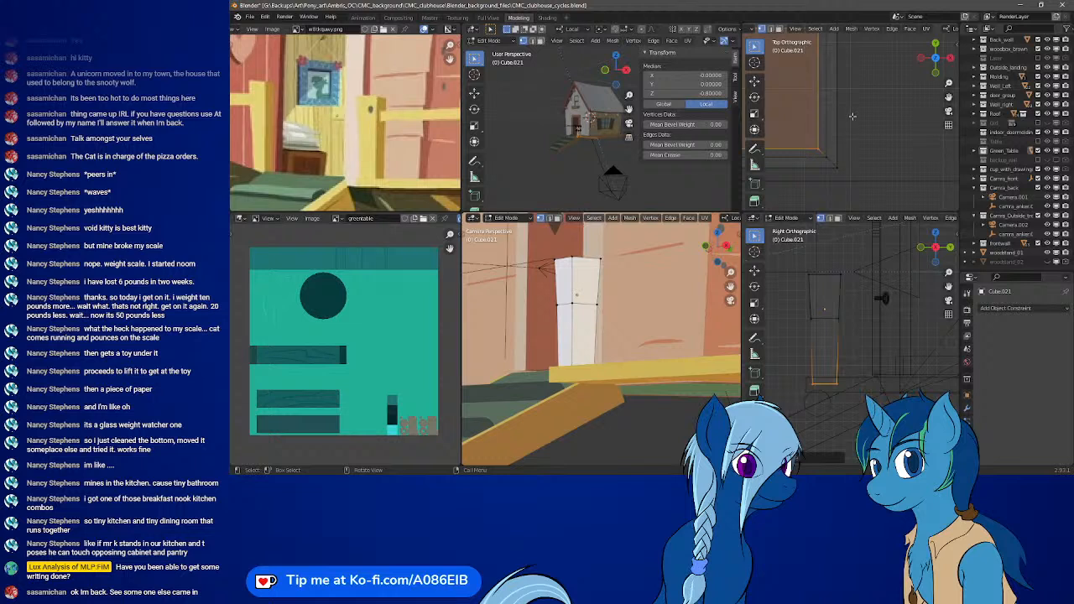
pyautogui.scroll(-3, 855, 134)
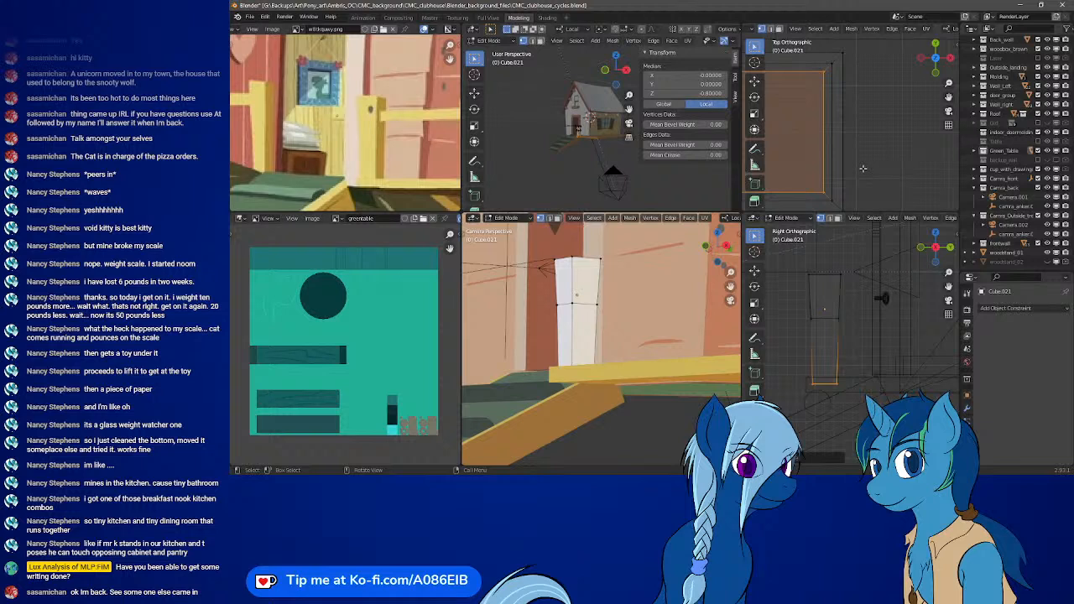
pyautogui.keyDown('shift'); pyautogui.moveTo(863, 171); pyautogui.dragTo(858, 118, button='middle'); pyautogui.keyUp('shift')
pyautogui.scroll(-2, 851, 123)
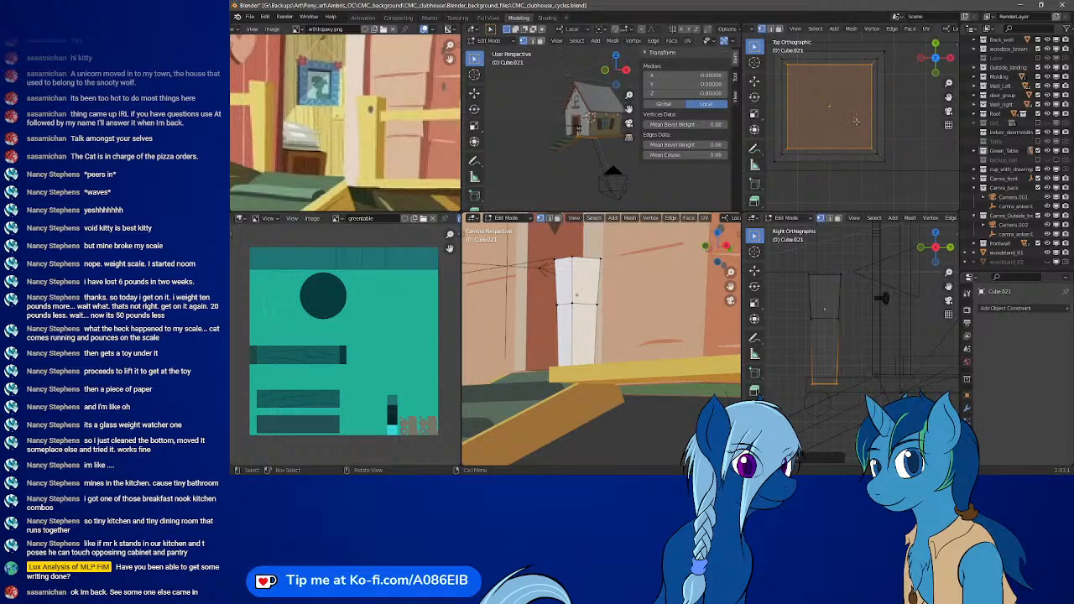
pyautogui.keyDown('shift'); pyautogui.moveTo(855, 123); pyautogui.dragTo(860, 132, button='middle'); pyautogui.keyUp('shift')
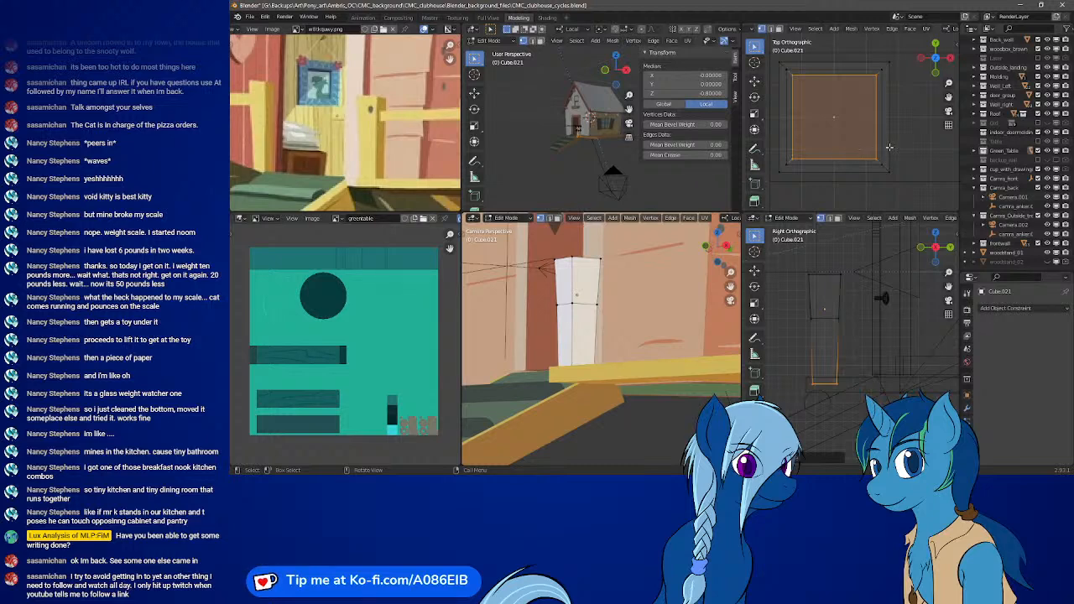
pyautogui.press('g')
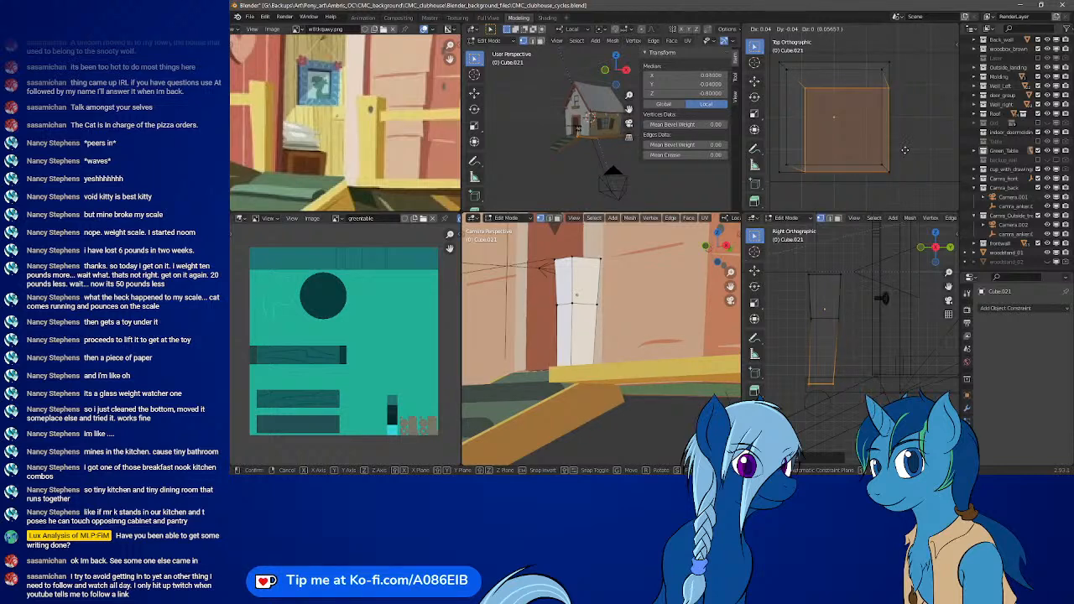
pyautogui.click(905, 149)
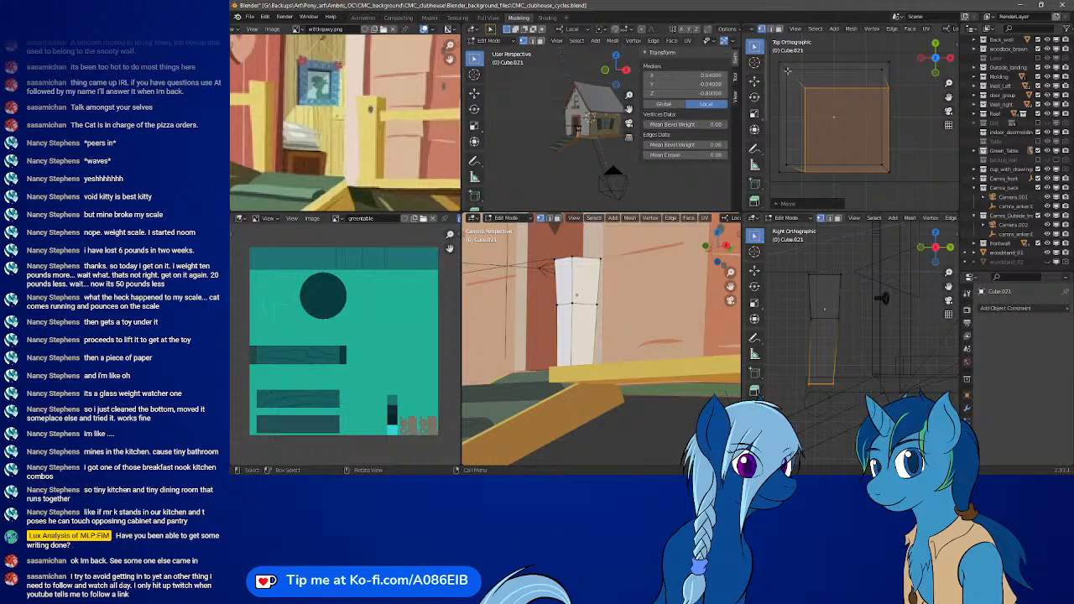
# - Select only the post's middle ring of vertices and move it to local X 0.02 and Y -0.02
pyautogui.moveTo(784, 67); pyautogui.dragTo(885, 173)
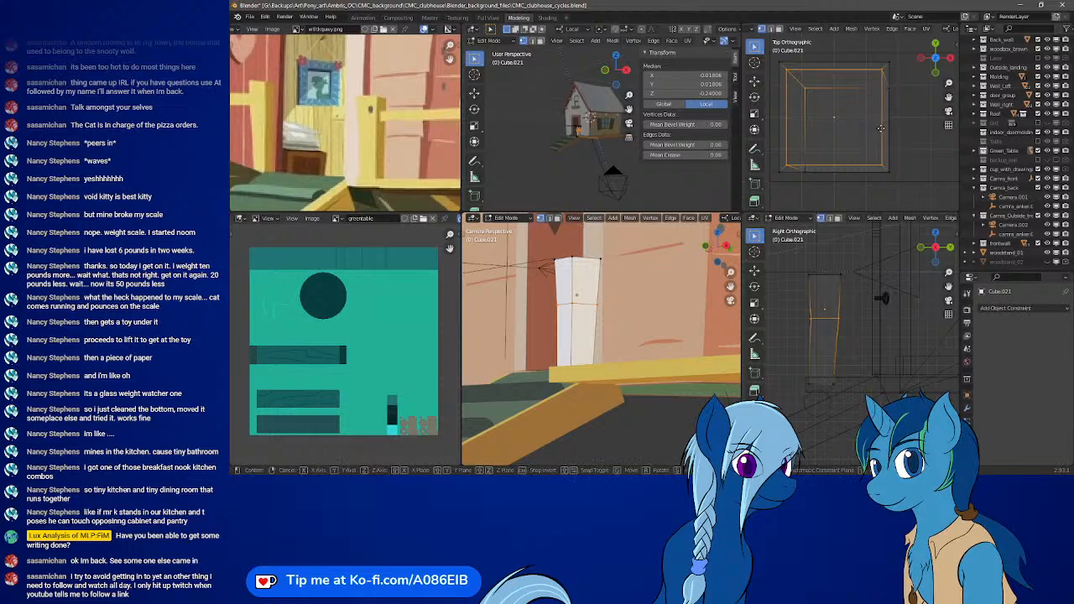
pyautogui.press('g')
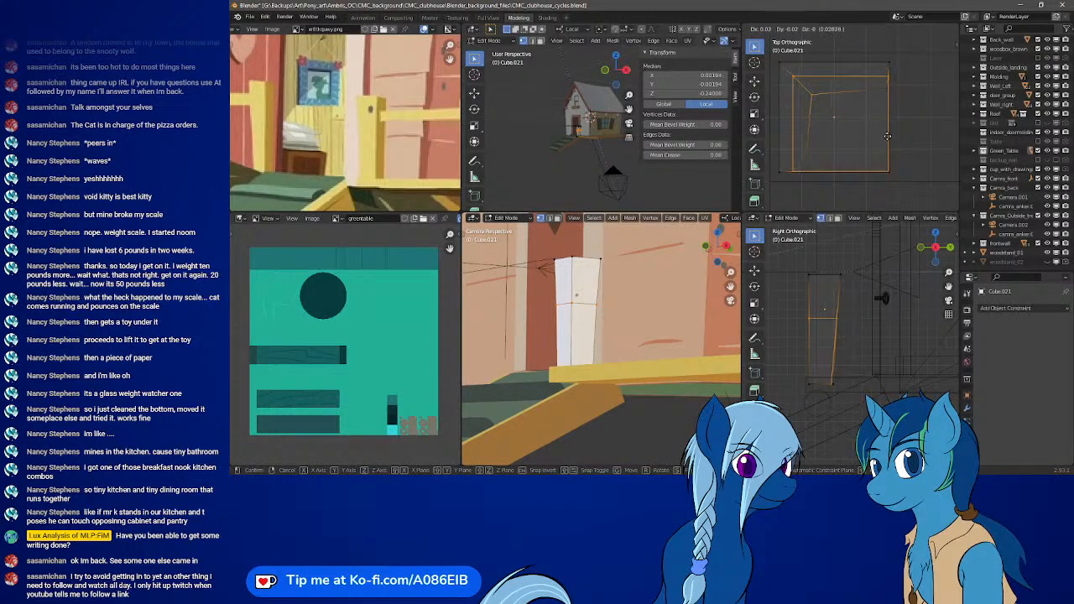
pyautogui.click(887, 135)
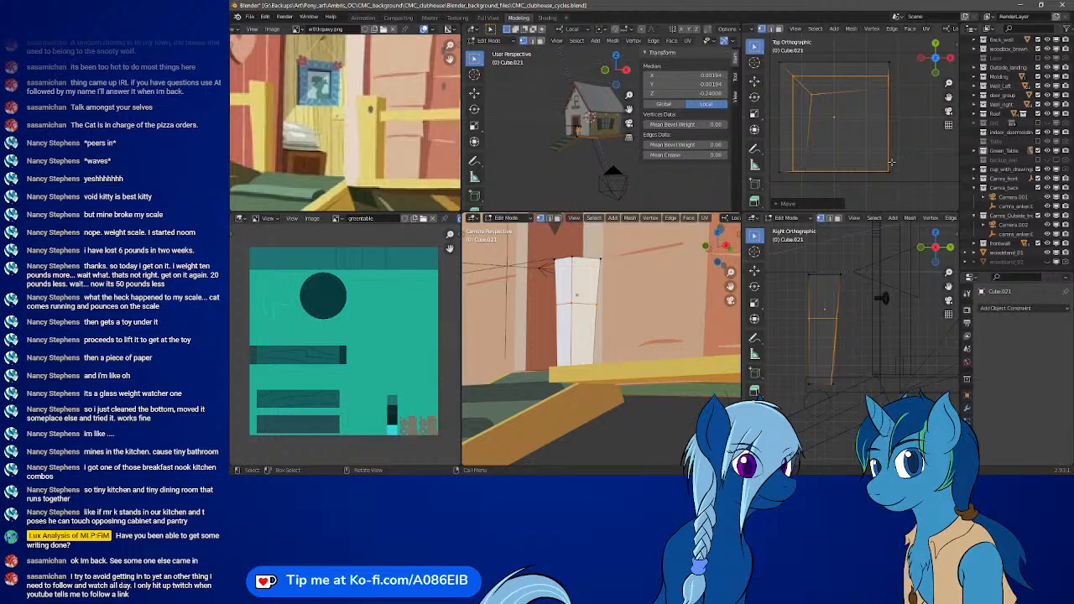
pyautogui.hotkey('ctrl', 'z')
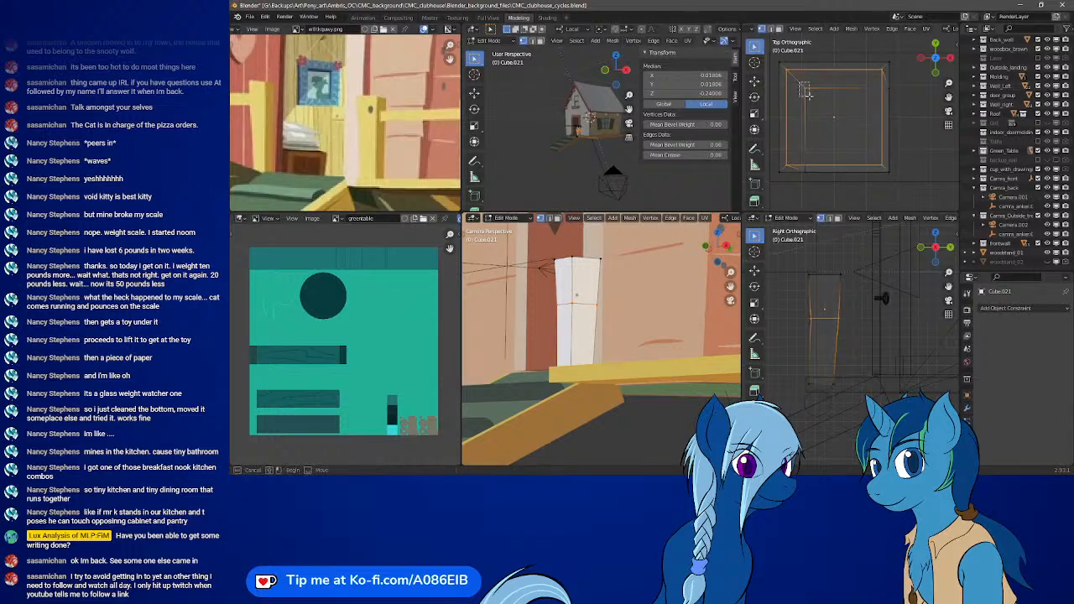
pyautogui.press('b')
pyautogui.moveTo(811, 99); pyautogui.dragTo(817, 108, button='middle')
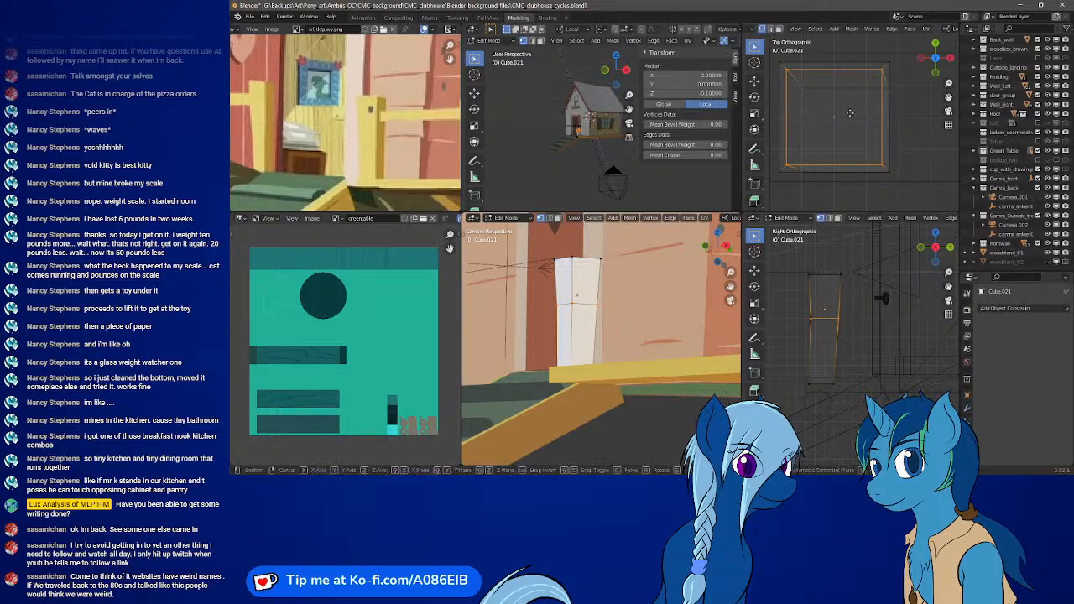
pyautogui.press('g')
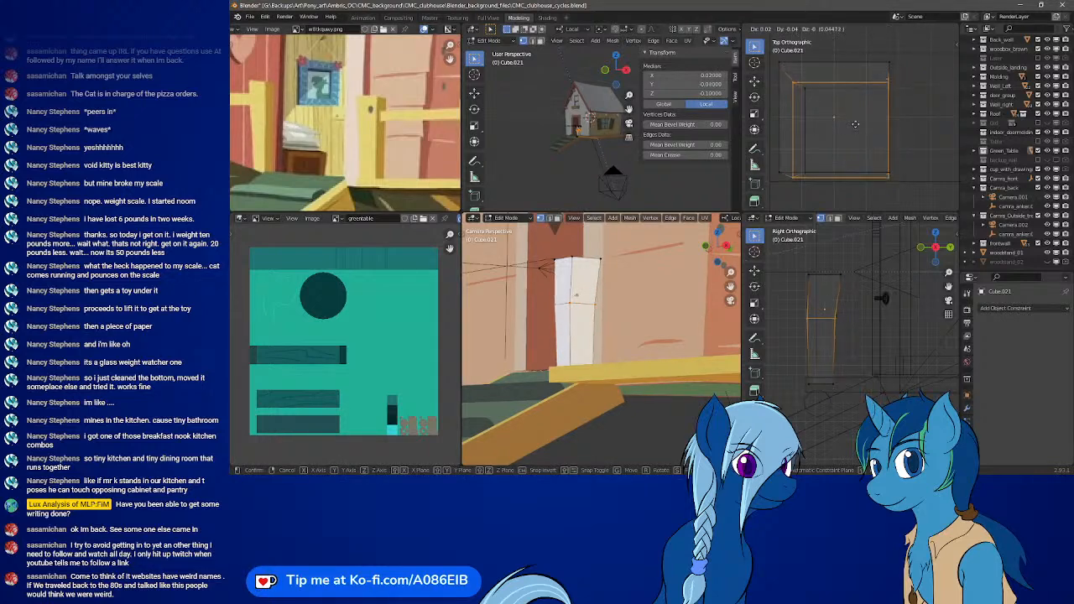
pyautogui.click(856, 120)
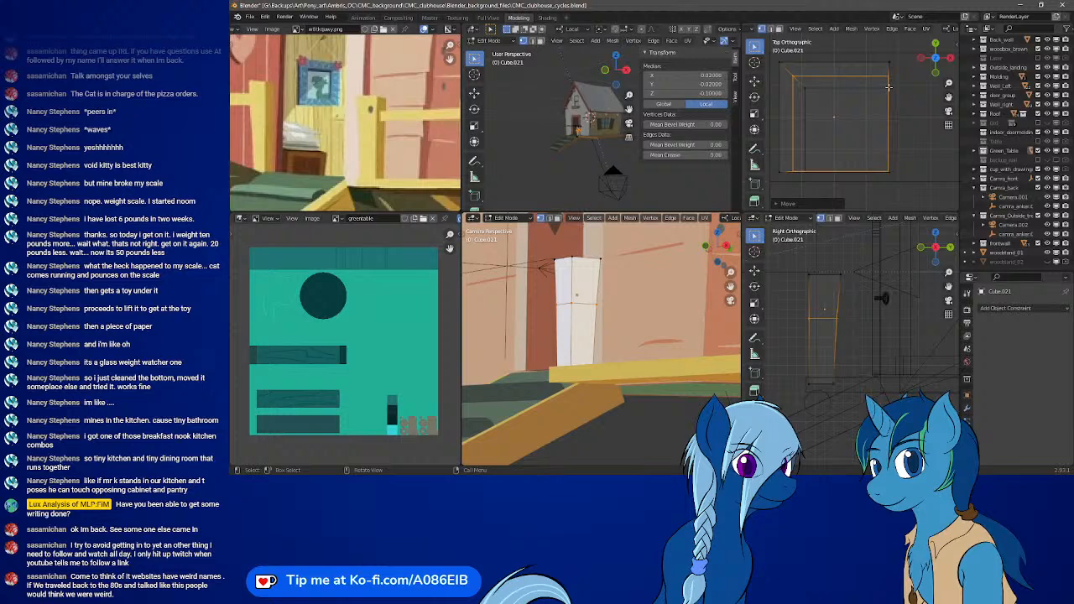
pyautogui.press('s')
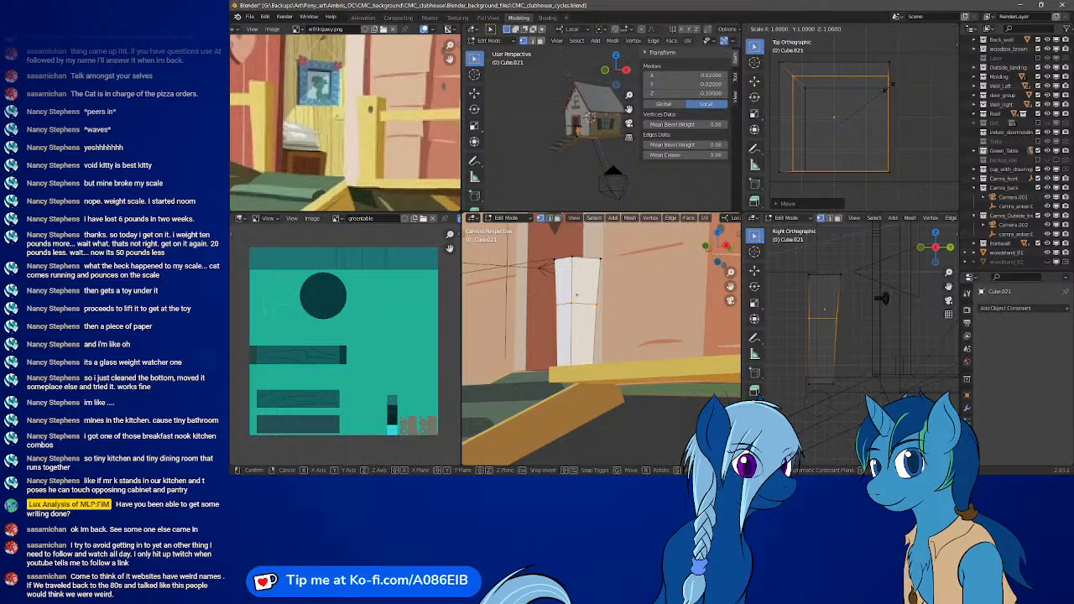
pyautogui.rightClick(927, 114)
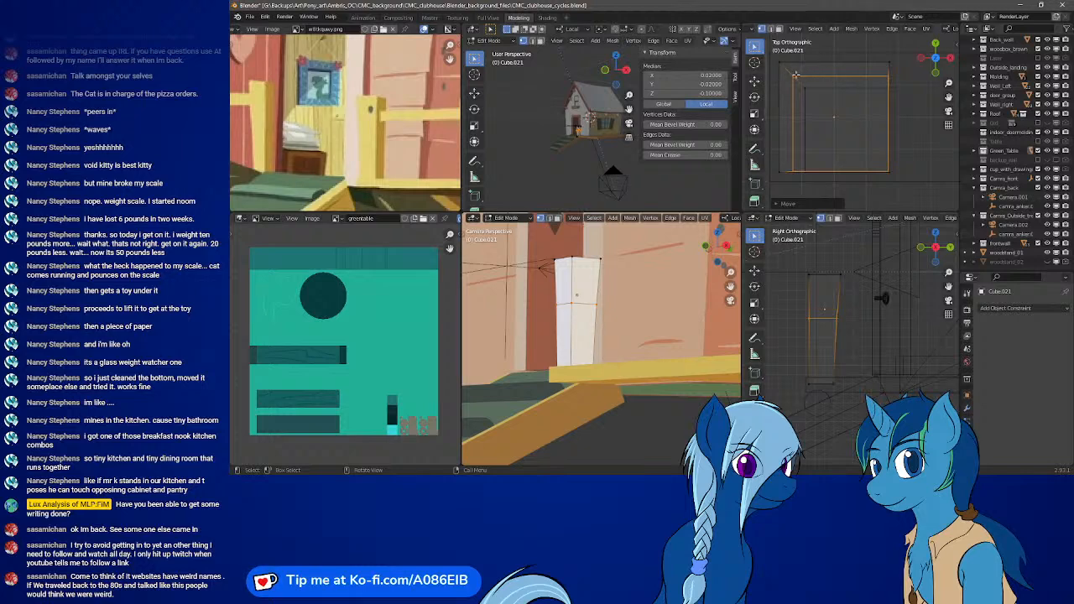
# - Select the middle ring's vertices on the post's +Y side and move them to local Y 0.17, flush with the top
pyautogui.moveTo(789, 71); pyautogui.dragTo(907, 103)
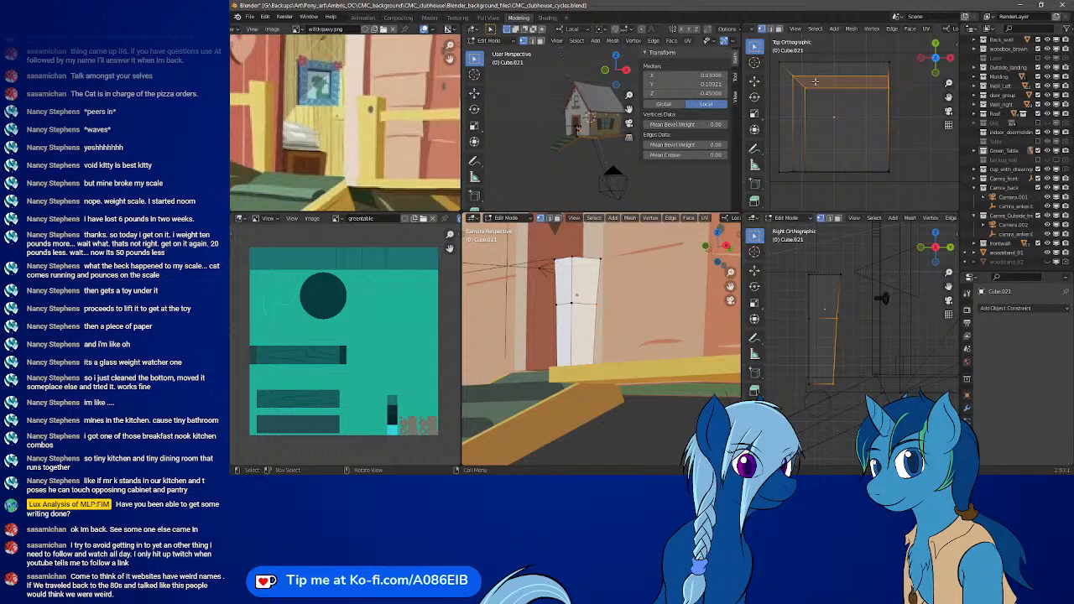
pyautogui.press('b')
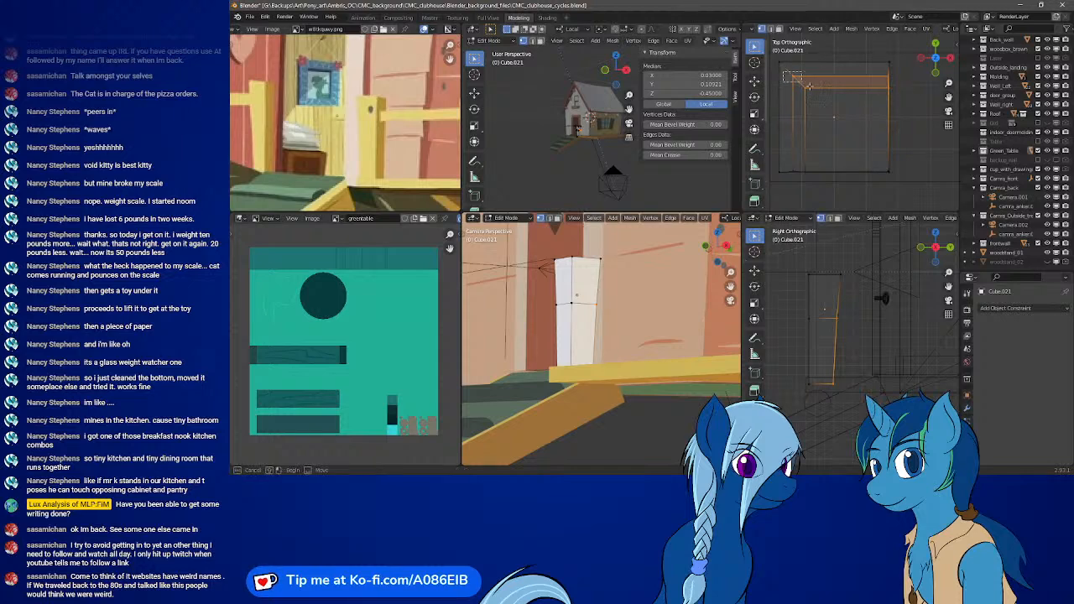
pyautogui.moveTo(810, 87); pyautogui.dragTo(900, 84)
pyautogui.scroll(5, 900, 83)
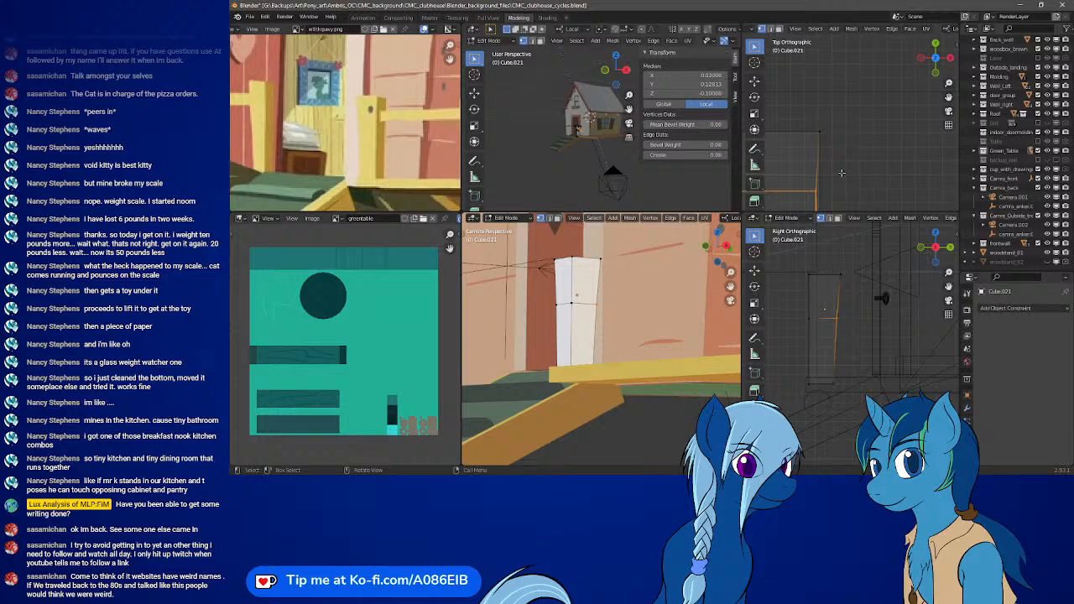
pyautogui.press('g')
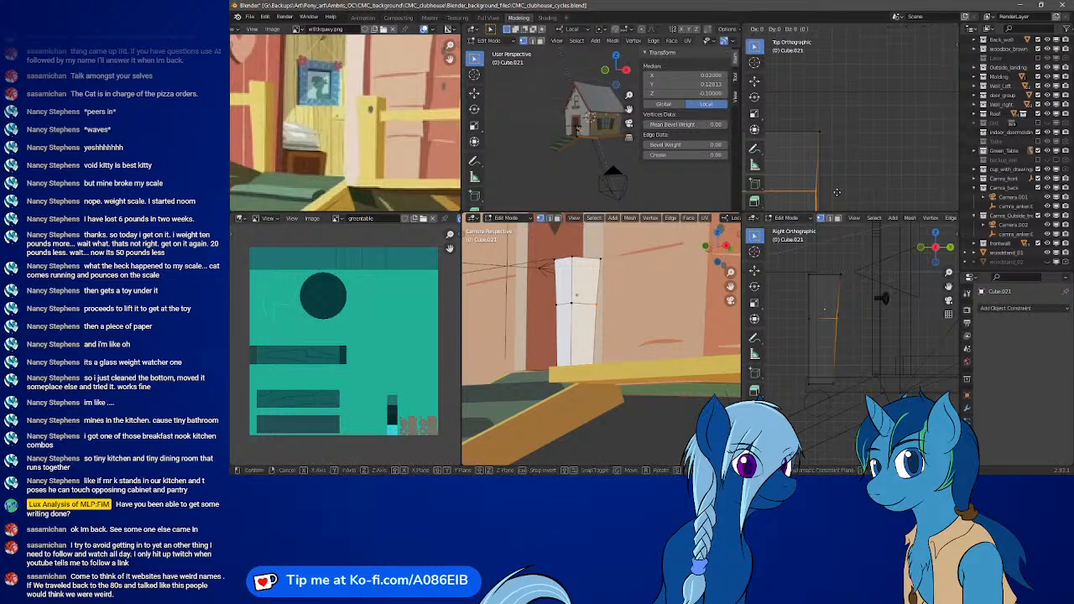
pyautogui.click(842, 132)
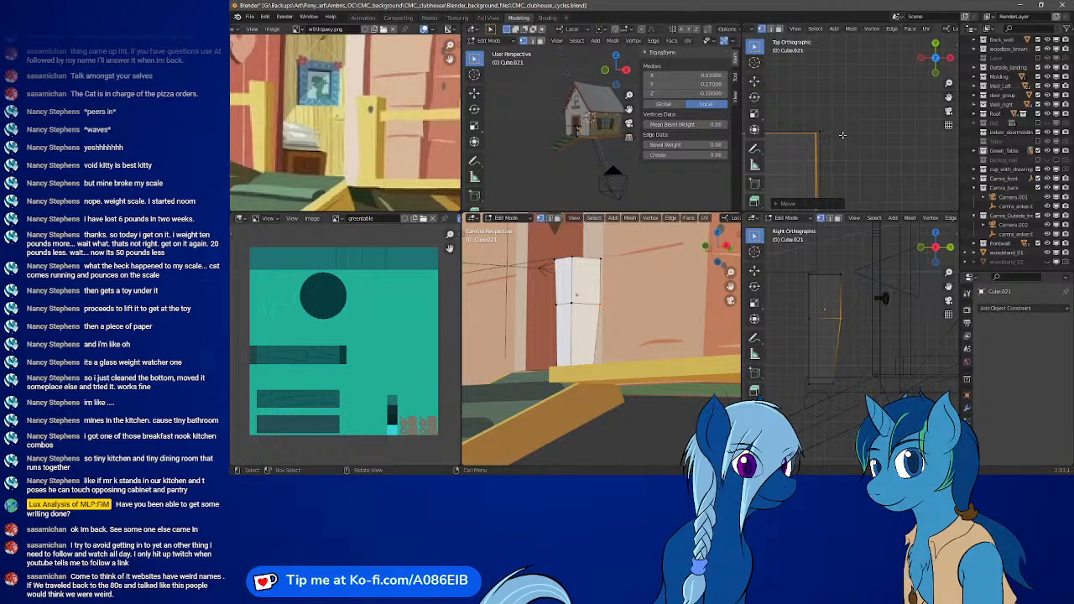
# - Select the post's bottom vertices on the +Y side and move them to local Y 0.17, flush with the top
pyautogui.keyDown('shift'); pyautogui.moveTo(850, 165); pyautogui.dragTo(861, 97, button='middle'); pyautogui.keyUp('shift')
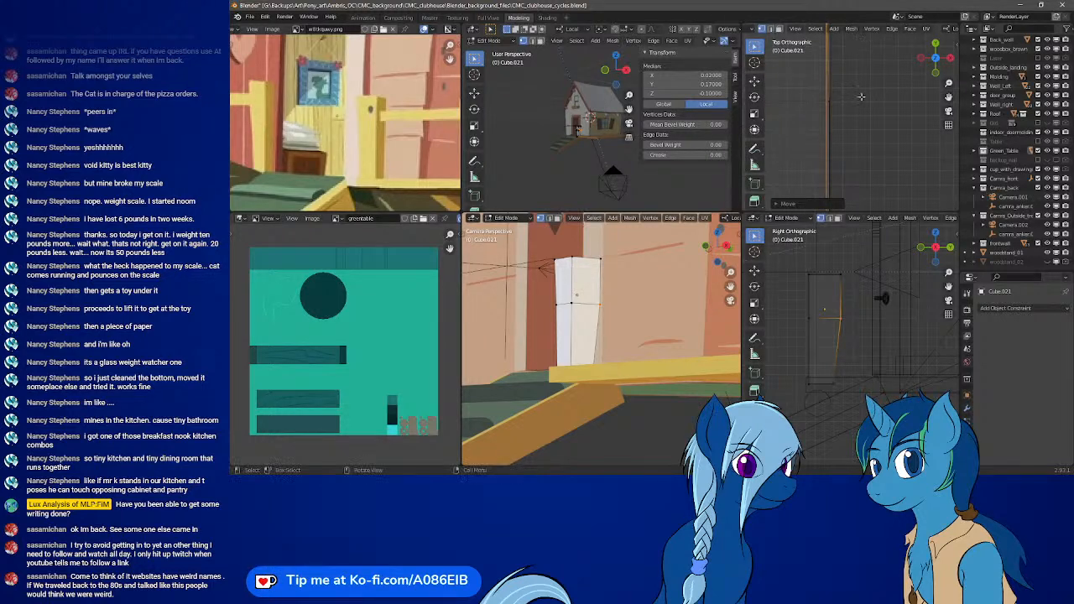
pyautogui.scroll(-5, 861, 97)
pyautogui.keyDown('shift'); pyautogui.moveTo(808, 117); pyautogui.dragTo(862, 135, button='middle'); pyautogui.keyUp('shift')
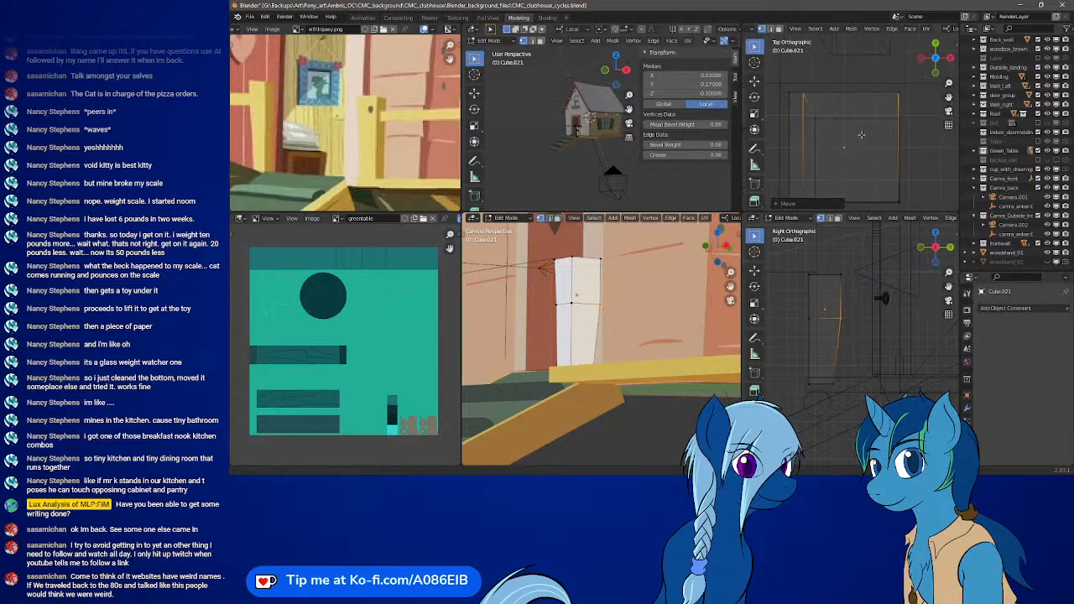
pyautogui.moveTo(811, 110); pyautogui.dragTo(937, 150)
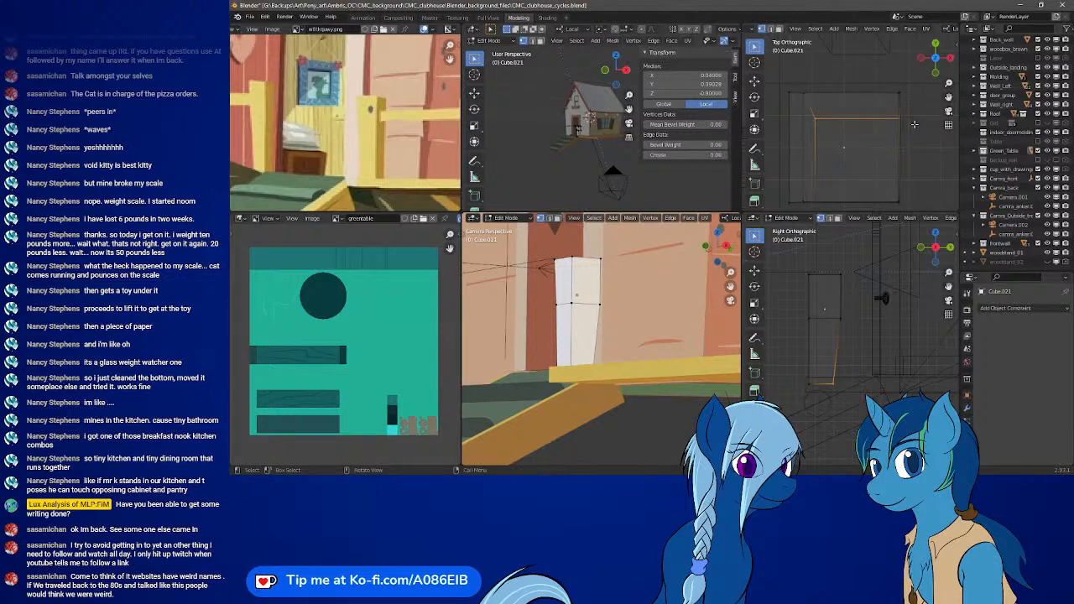
pyautogui.scroll(4, 910, 126)
pyautogui.keyDown('shift'); pyautogui.moveTo(907, 122); pyautogui.dragTo(949, 183, button='middle'); pyautogui.keyUp('shift')
pyautogui.keyDown('shift'); pyautogui.moveTo(858, 157); pyautogui.dragTo(931, 138, button='middle'); pyautogui.keyUp('shift')
pyautogui.scroll(4, 875, 146)
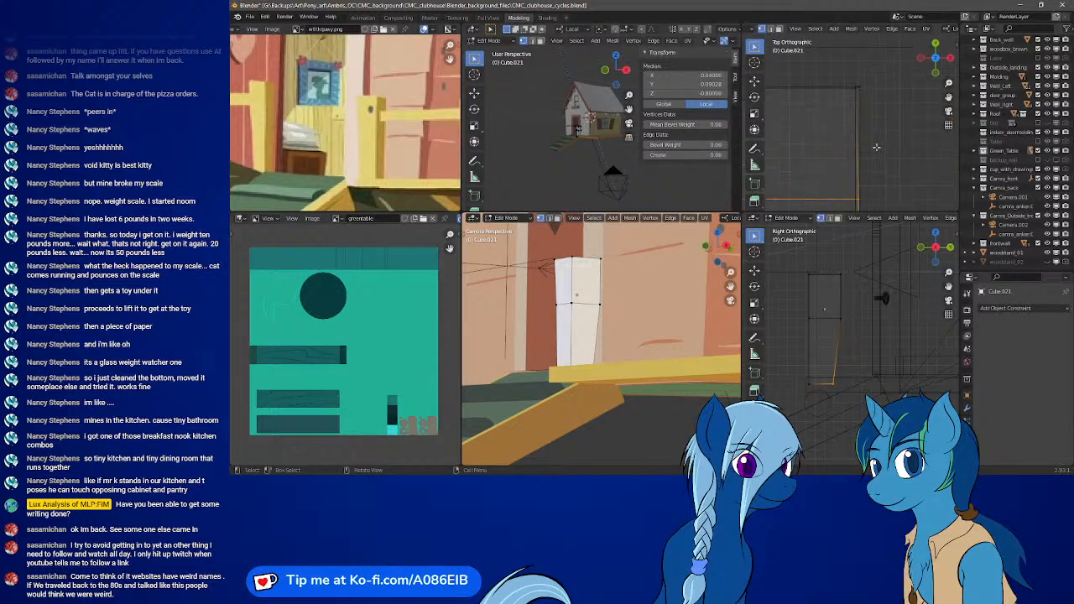
pyautogui.press('g')
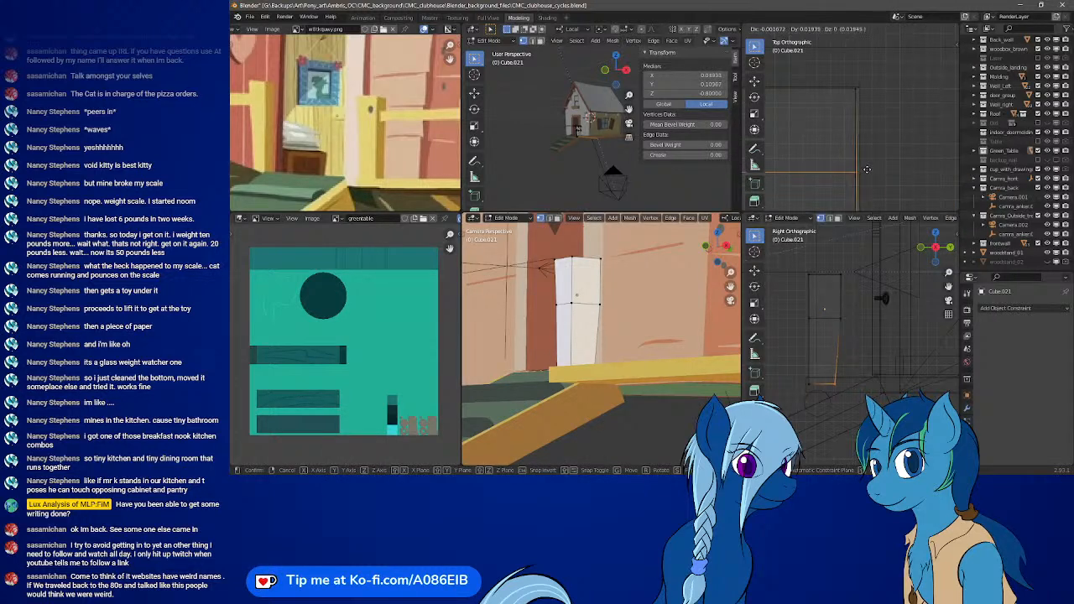
pyautogui.click(870, 89)
pyautogui.scroll(-3, 861, 99)
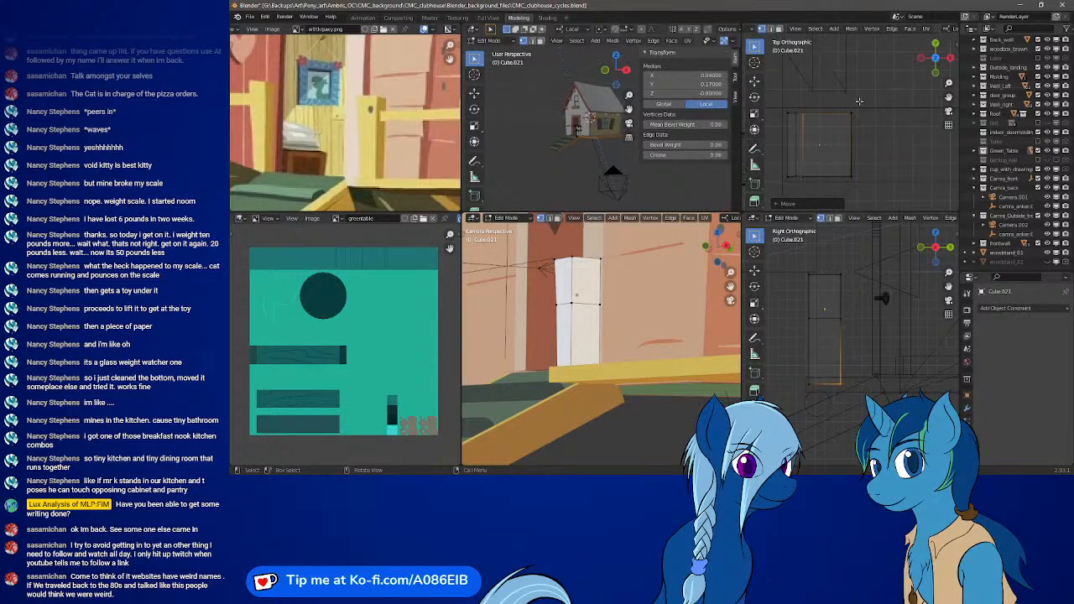
pyautogui.keyDown('shift'); pyautogui.moveTo(841, 157); pyautogui.dragTo(853, 136, button='middle'); pyautogui.keyUp('shift')
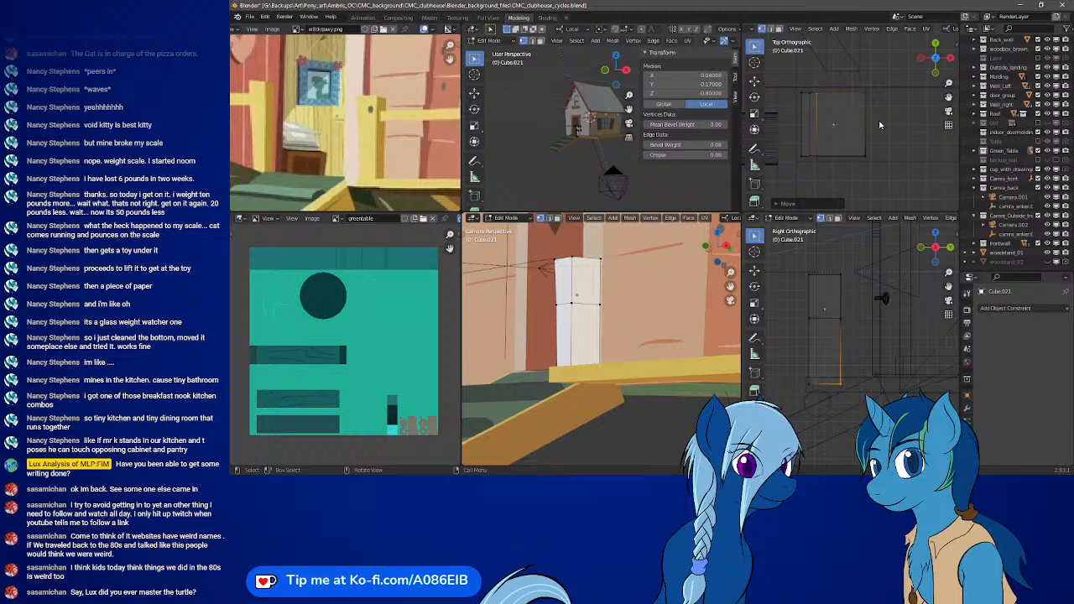
# - Return to Object Mode and move the whole post to X 1.28 and Y -2.82, near the deck's corner
pyautogui.press('Tab')
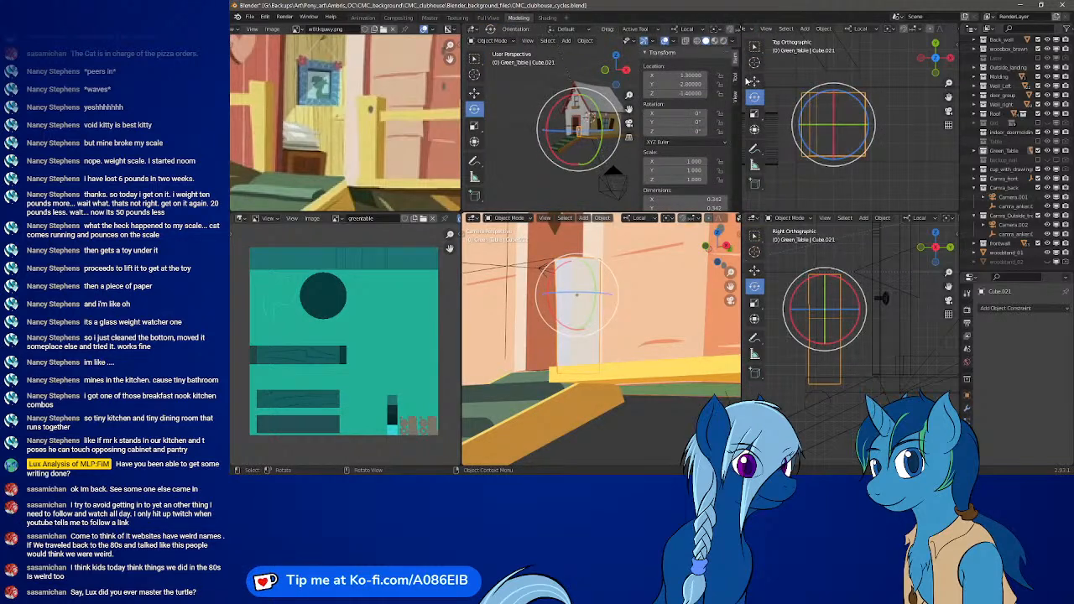
pyautogui.click(755, 81)
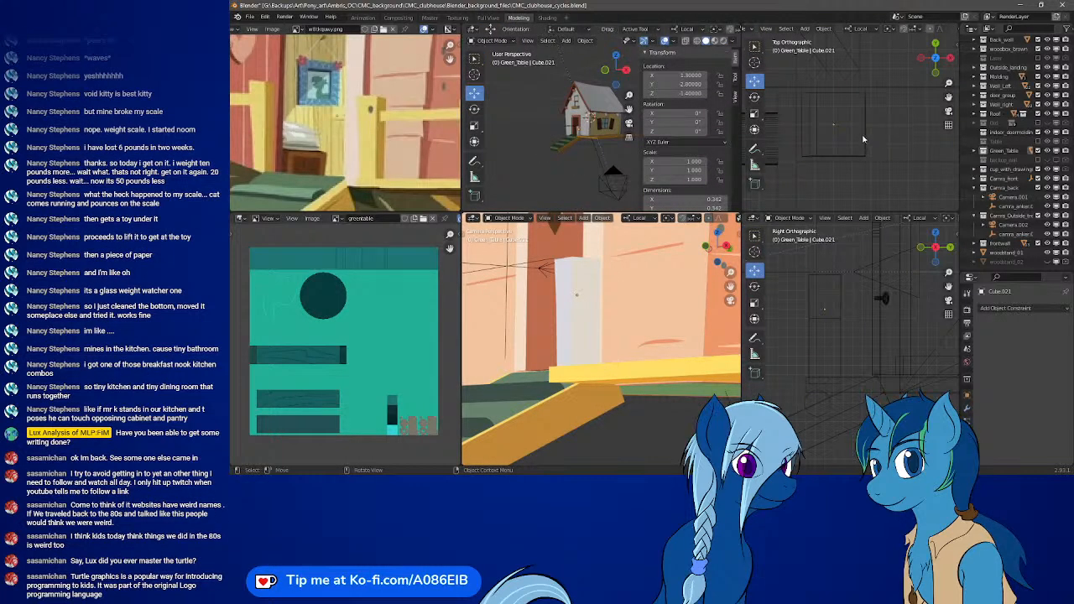
pyautogui.click(863, 140)
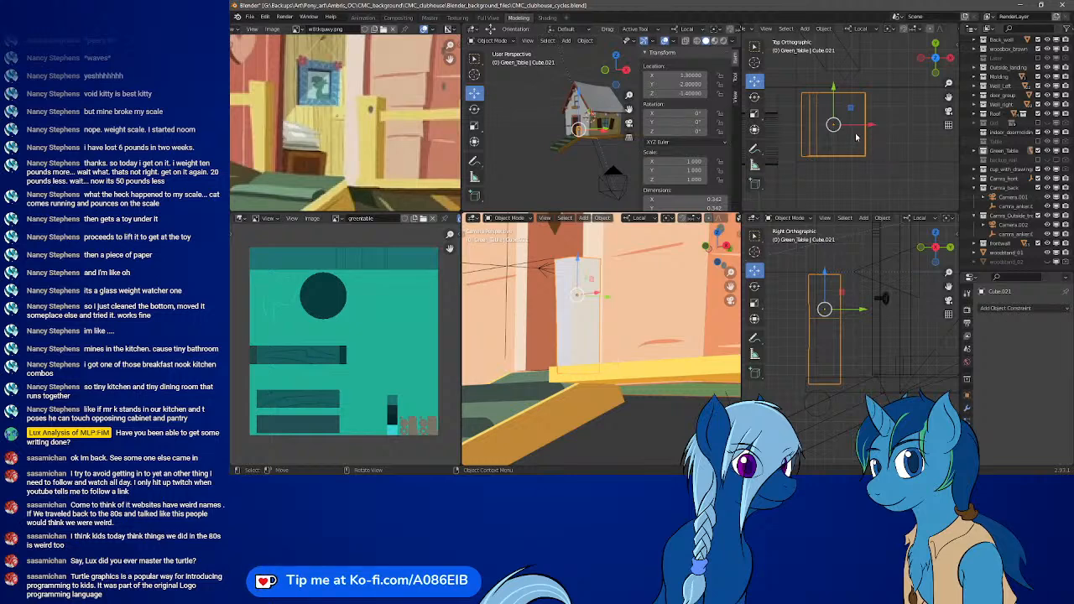
pyautogui.scroll(2, 841, 124)
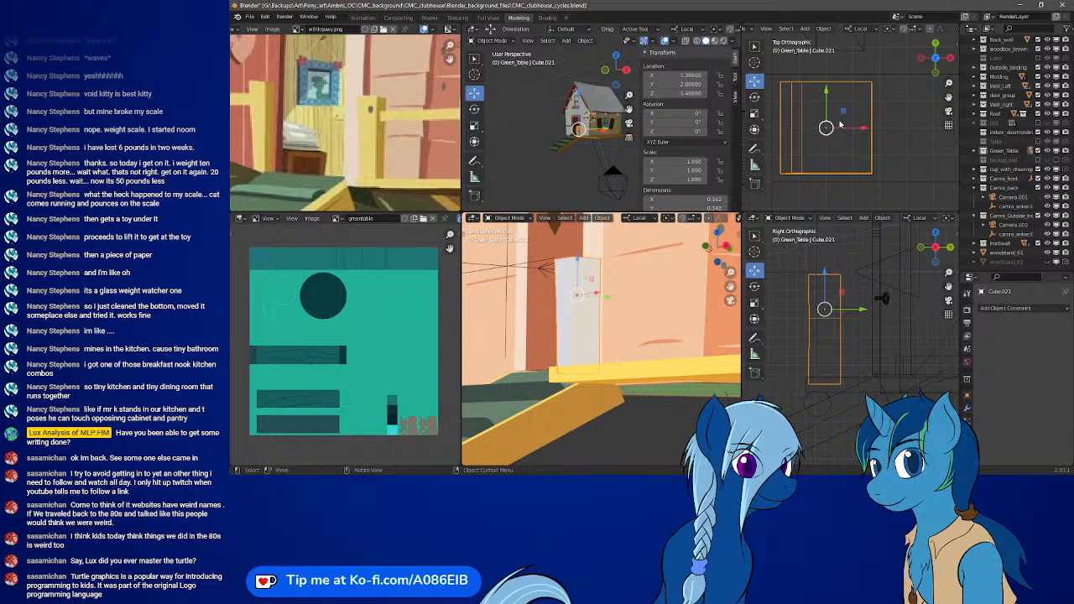
pyautogui.scroll(1, 840, 124)
pyautogui.keyDown('shift'); pyautogui.moveTo(816, 149); pyautogui.dragTo(870, 127, button='middle'); pyautogui.keyUp('shift')
pyautogui.scroll(2, 892, 144)
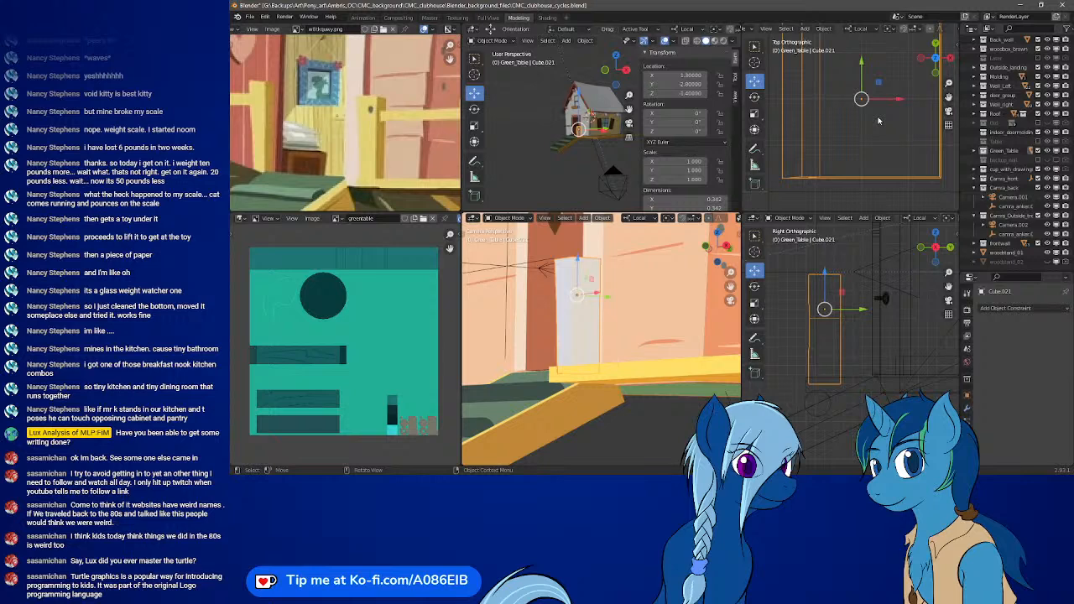
pyautogui.press('g')
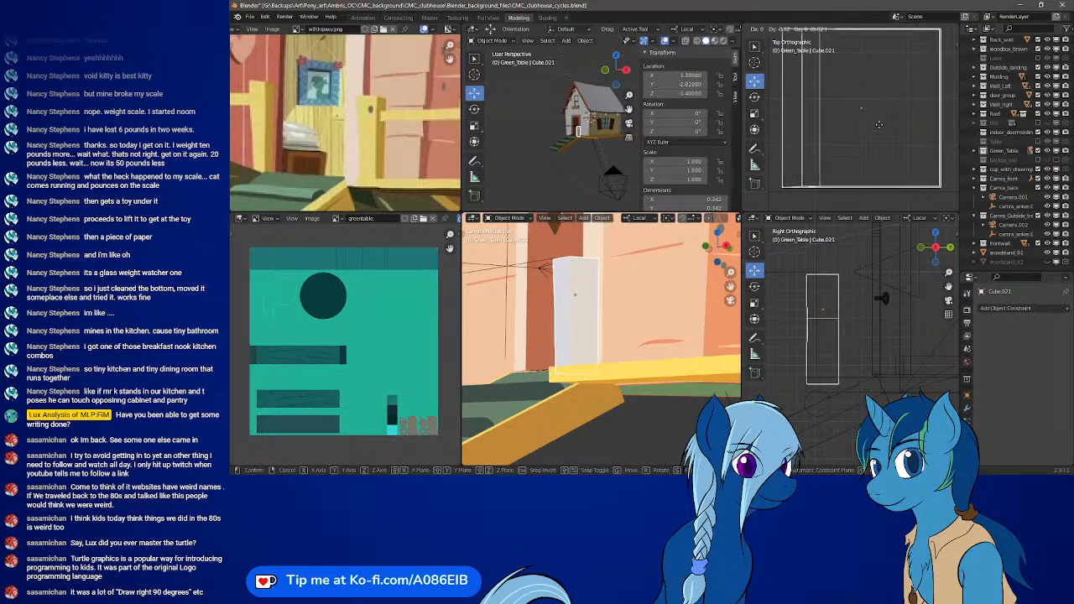
pyautogui.click(874, 126)
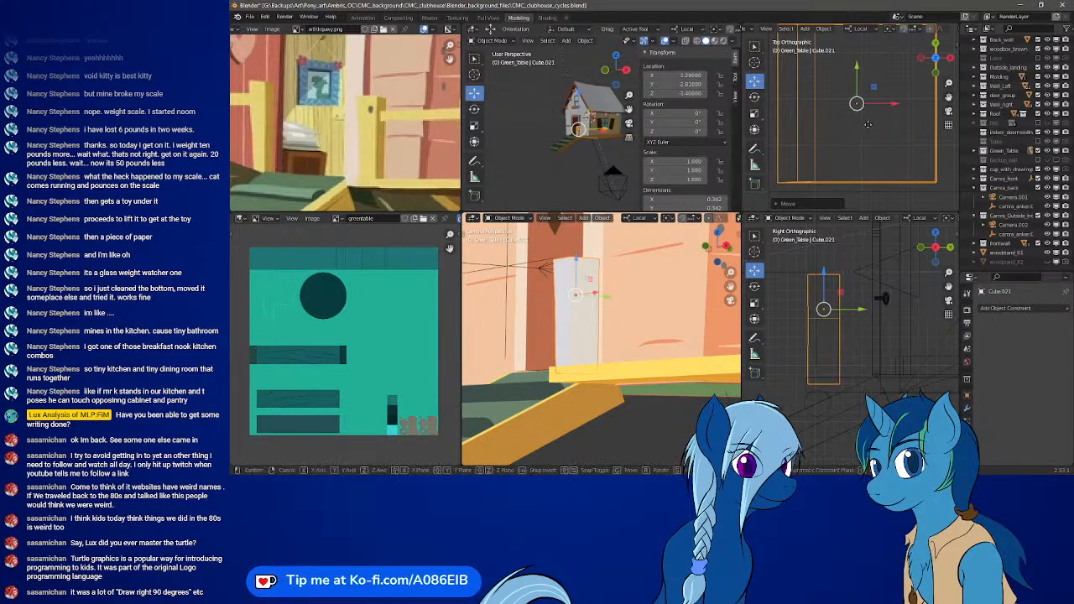
pyautogui.press('g')
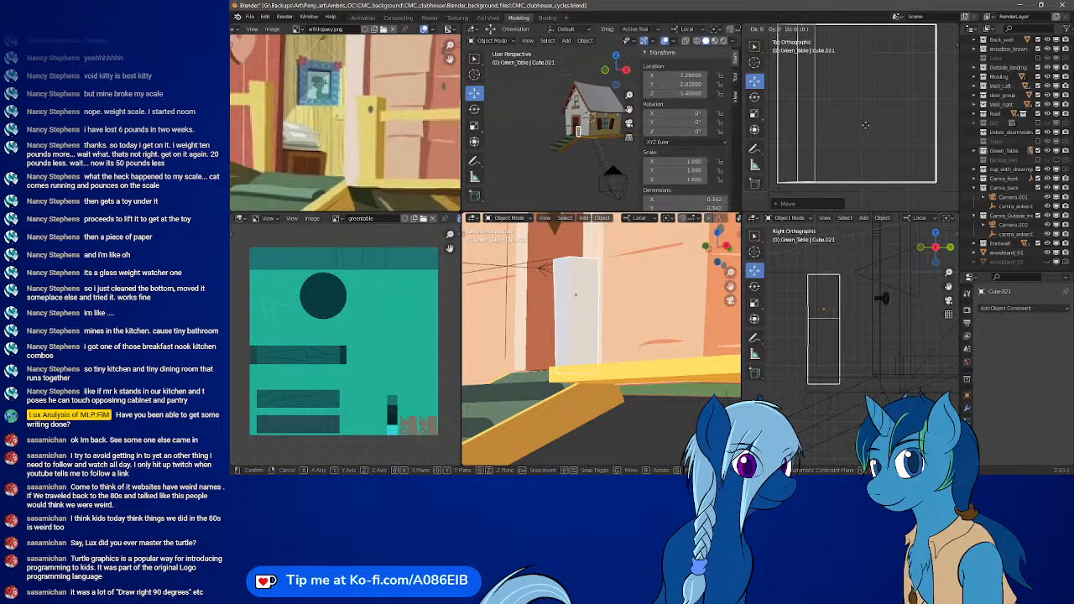
pyautogui.click(865, 128)
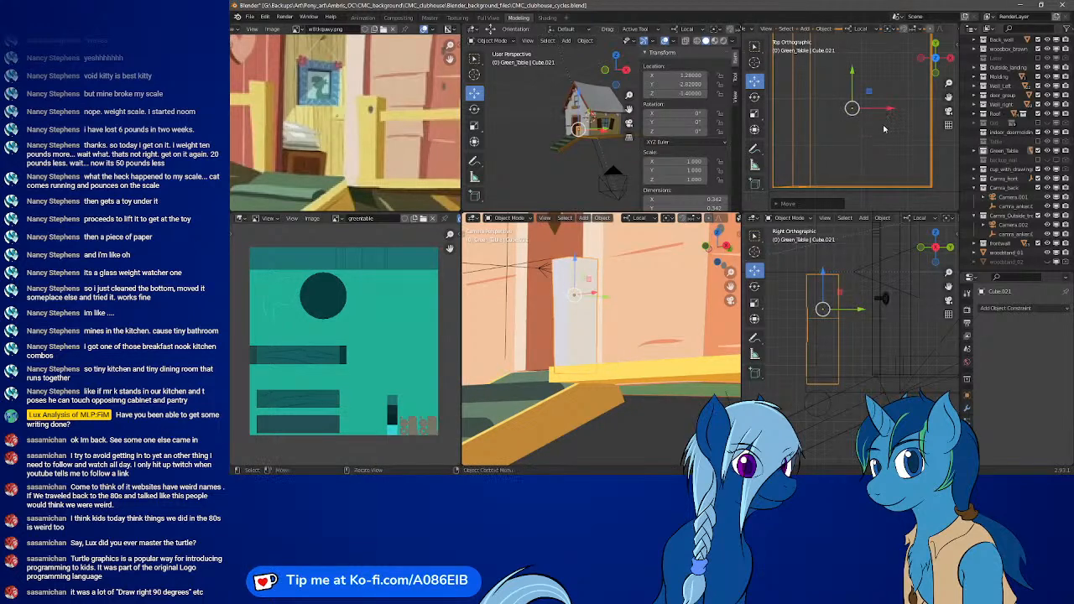
# - Try shifting the post along X to about 1.22, past the edge of the deck
pyautogui.scroll(-5, 880, 130)
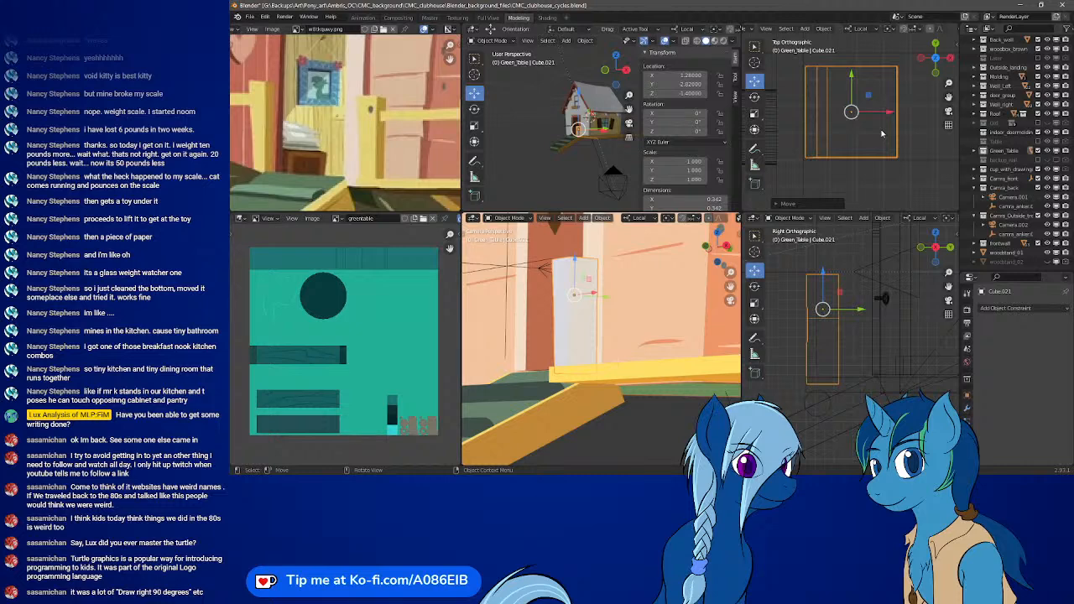
pyautogui.press('g')
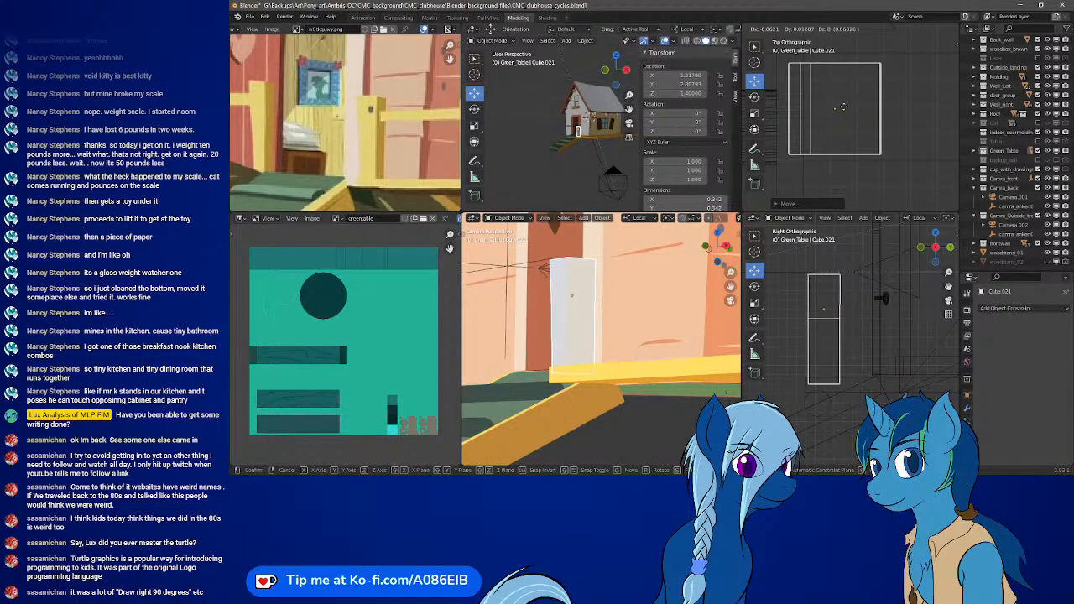
pyautogui.click(860, 108)
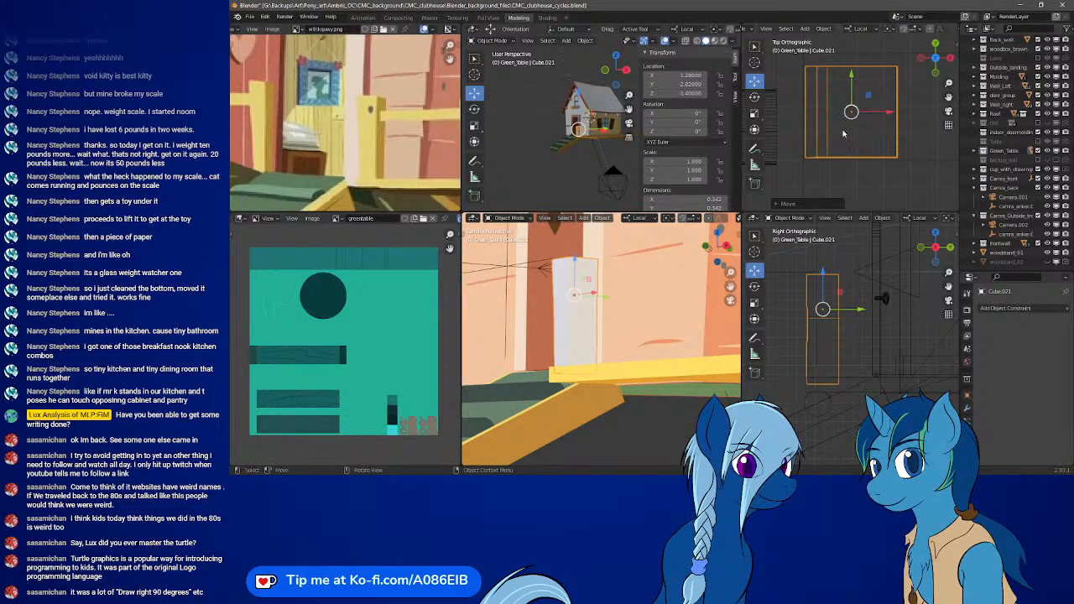
pyautogui.press('g')
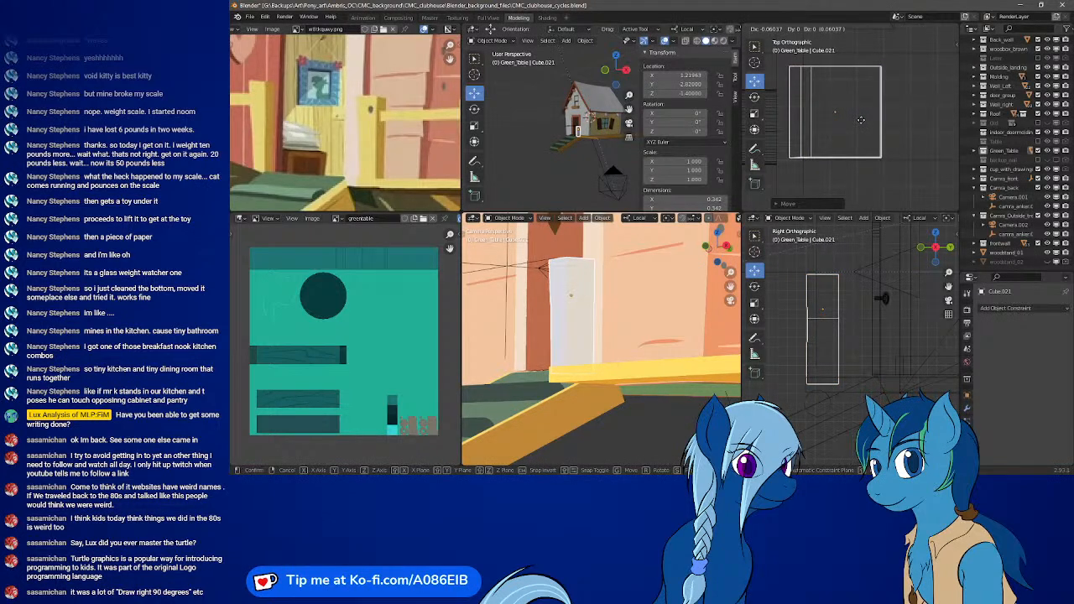
pyautogui.click(861, 120)
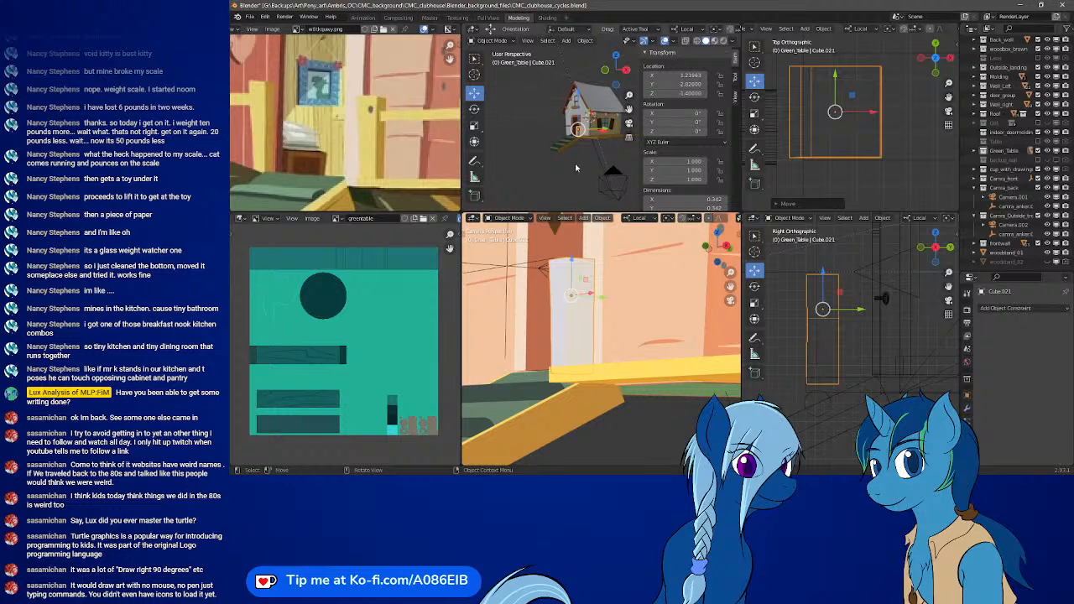
# - Examine from several angles how the post's base sits against the deck's corner and edge boards
pyautogui.scroll(8, 571, 168)
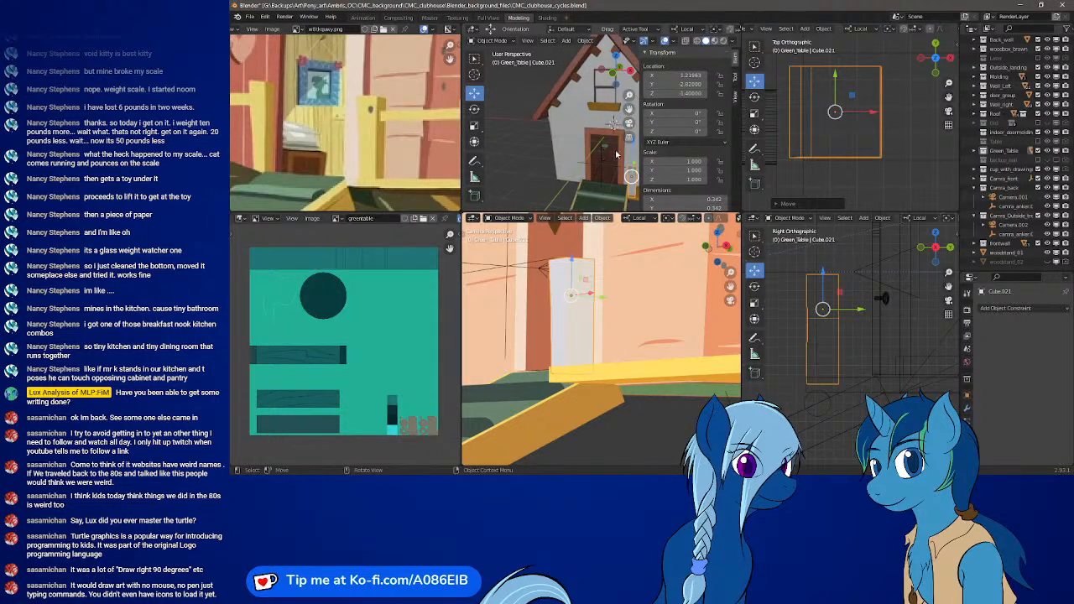
pyautogui.moveTo(615, 154); pyautogui.dragTo(610, 175, button='middle')
pyautogui.scroll(7, 607, 171)
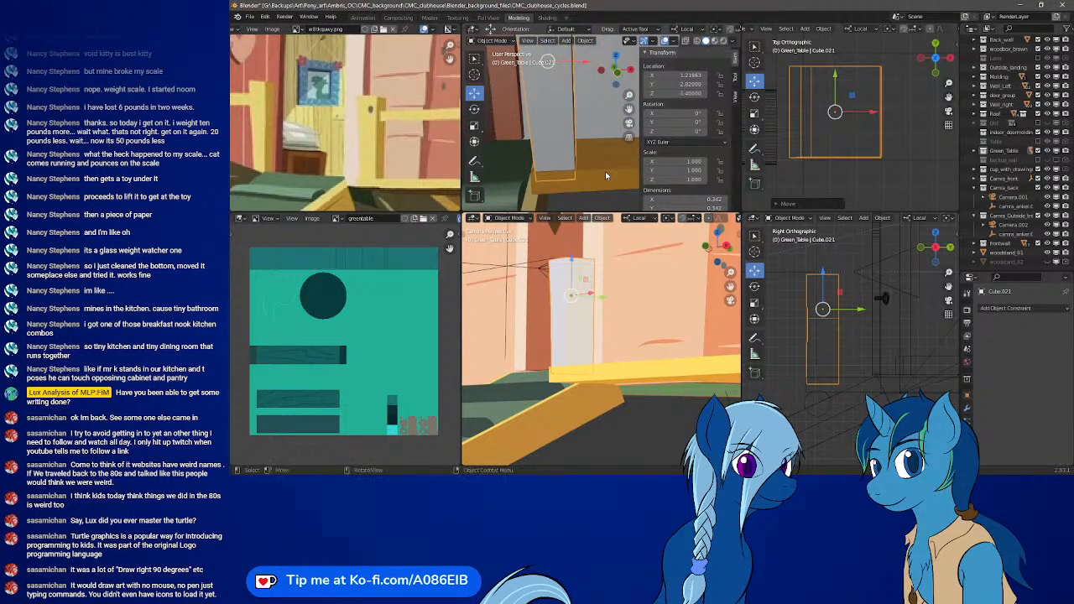
pyautogui.click(896, 160)
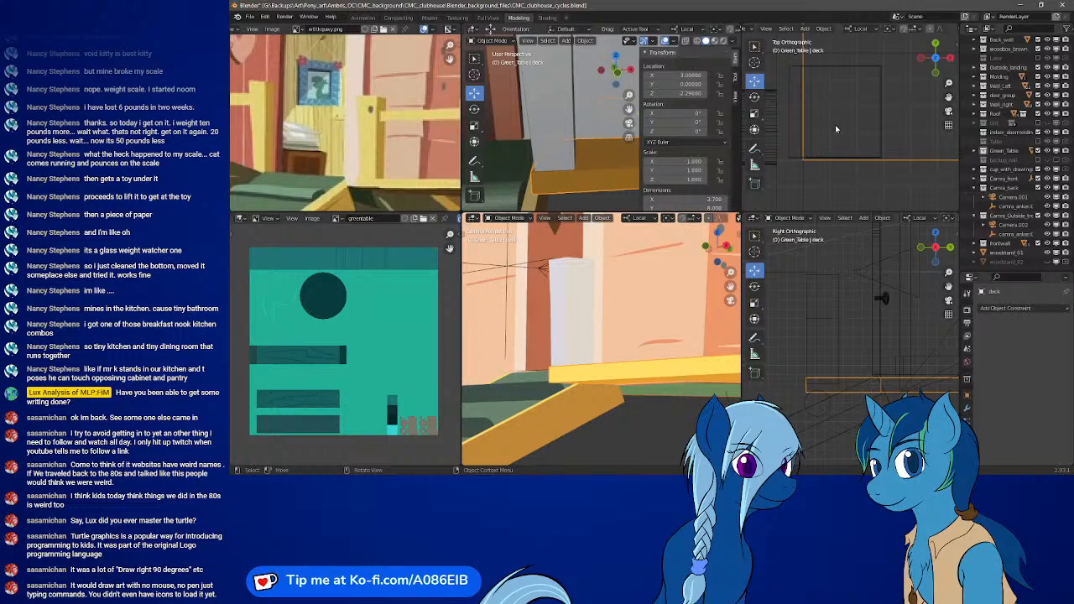
pyautogui.scroll(-3, 835, 126)
pyautogui.scroll(3, 835, 124)
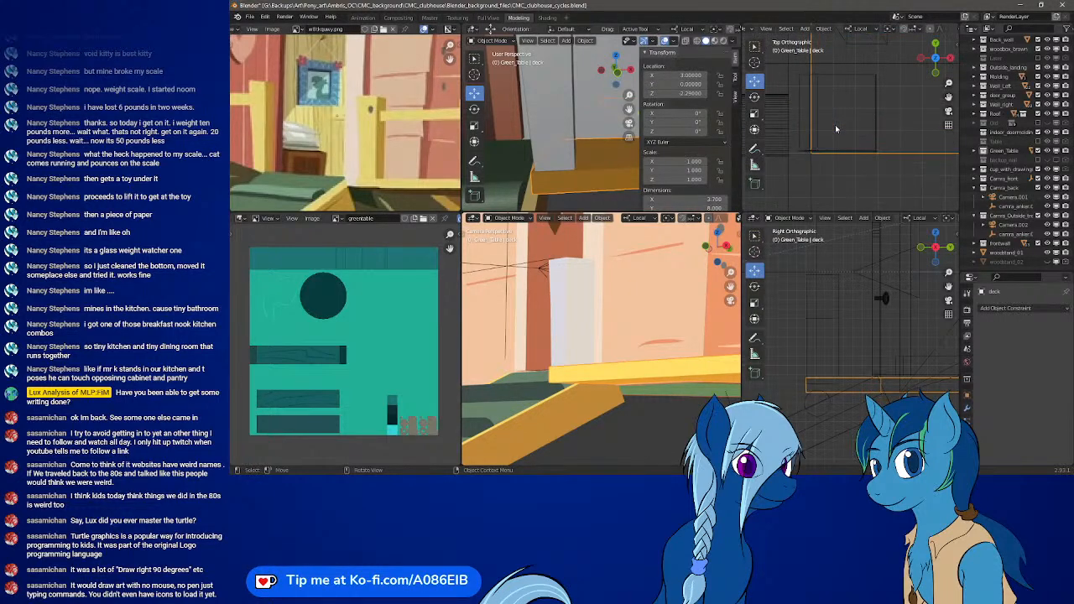
pyautogui.moveTo(587, 172); pyautogui.dragTo(582, 170, button='middle')
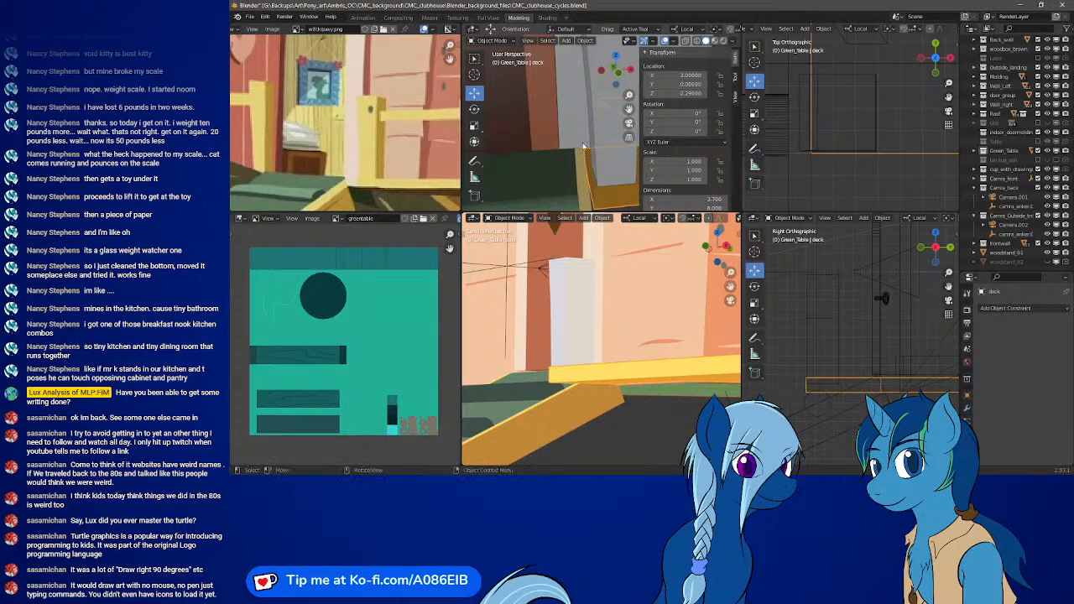
pyautogui.scroll(-5, 584, 144)
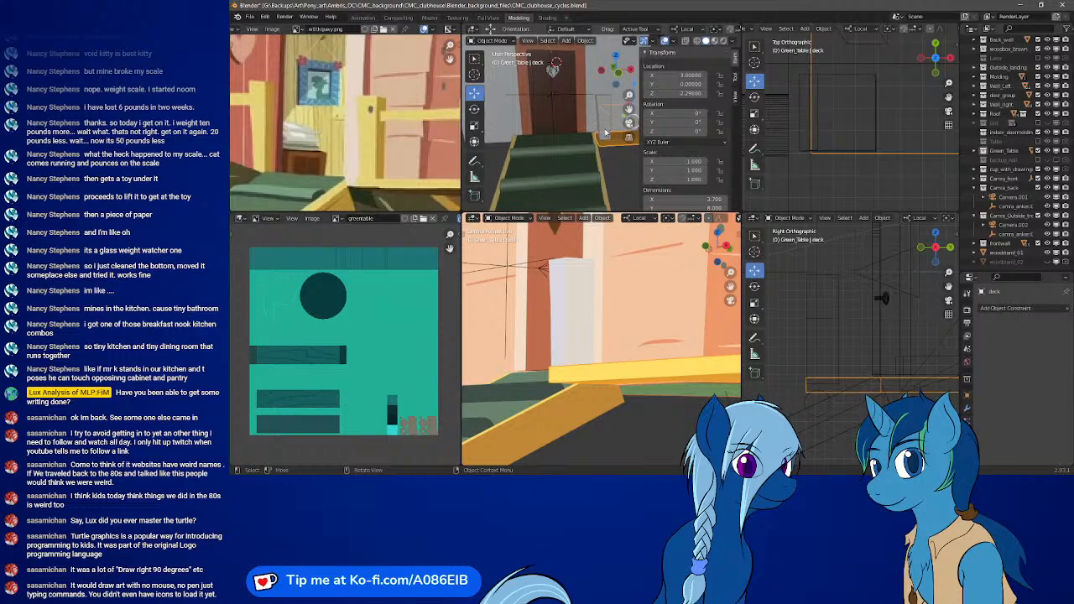
pyautogui.press('KP_Decimal')
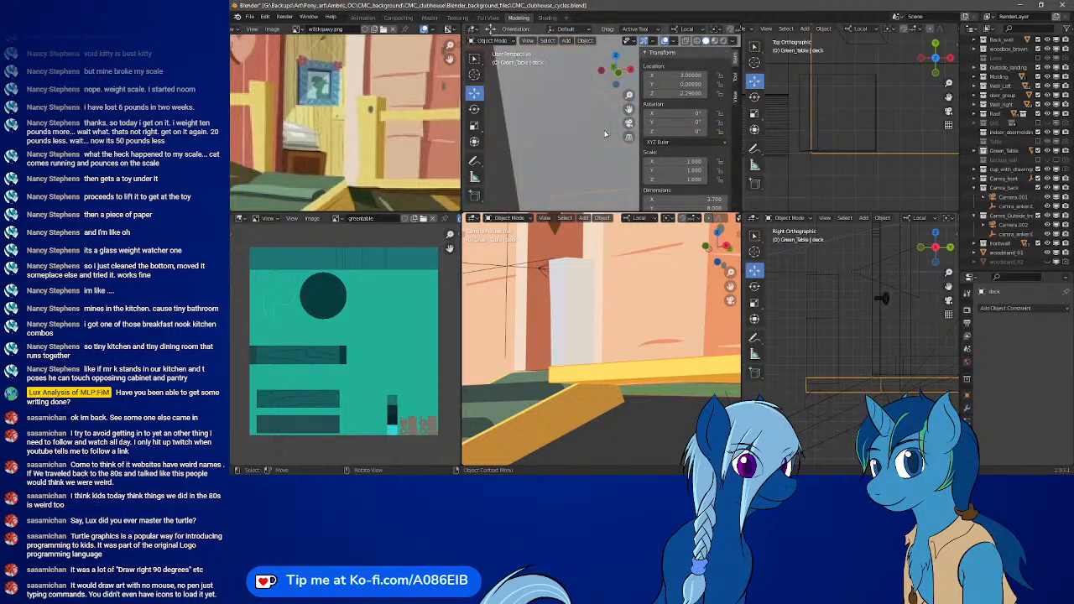
pyautogui.scroll(-2, 604, 134)
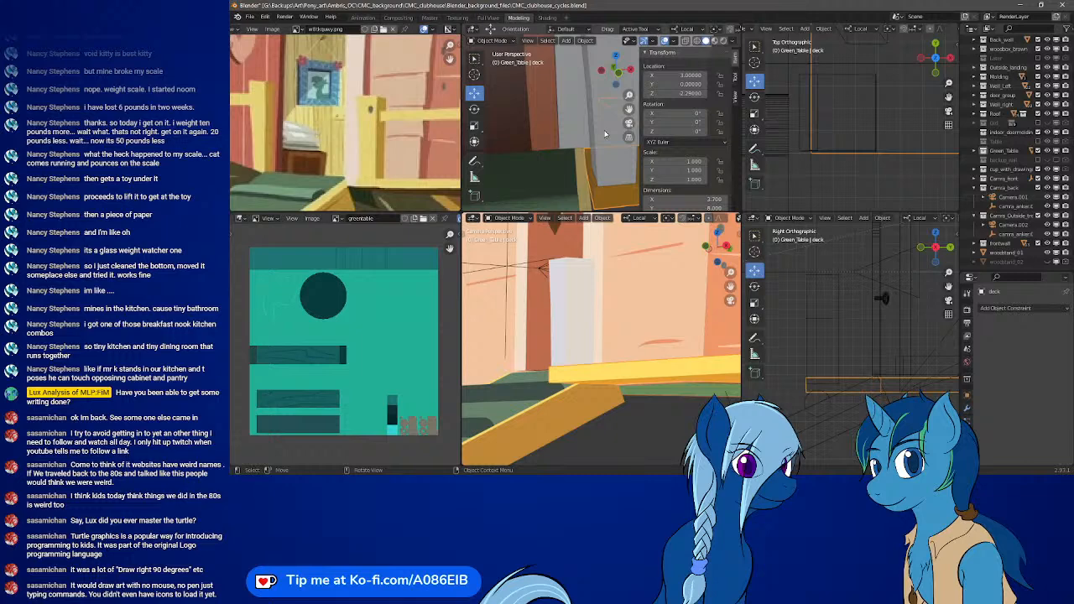
# - Undo the post's last move and shift the post along X to exactly 1.21
pyautogui.click(836, 121)
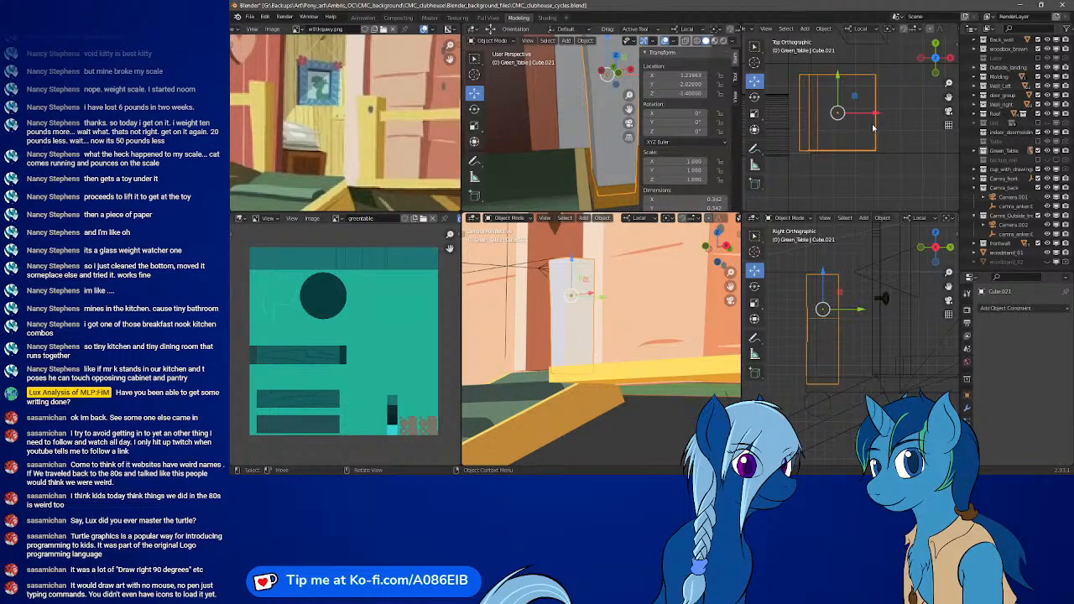
pyautogui.hotkey('ctrl', 'z')
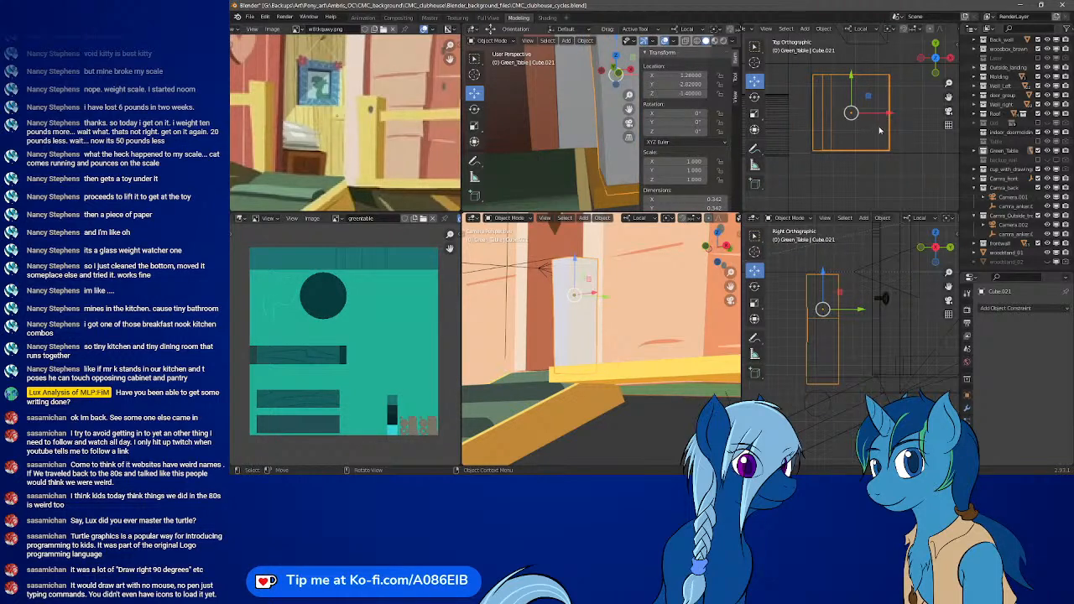
pyautogui.scroll(5, 878, 126)
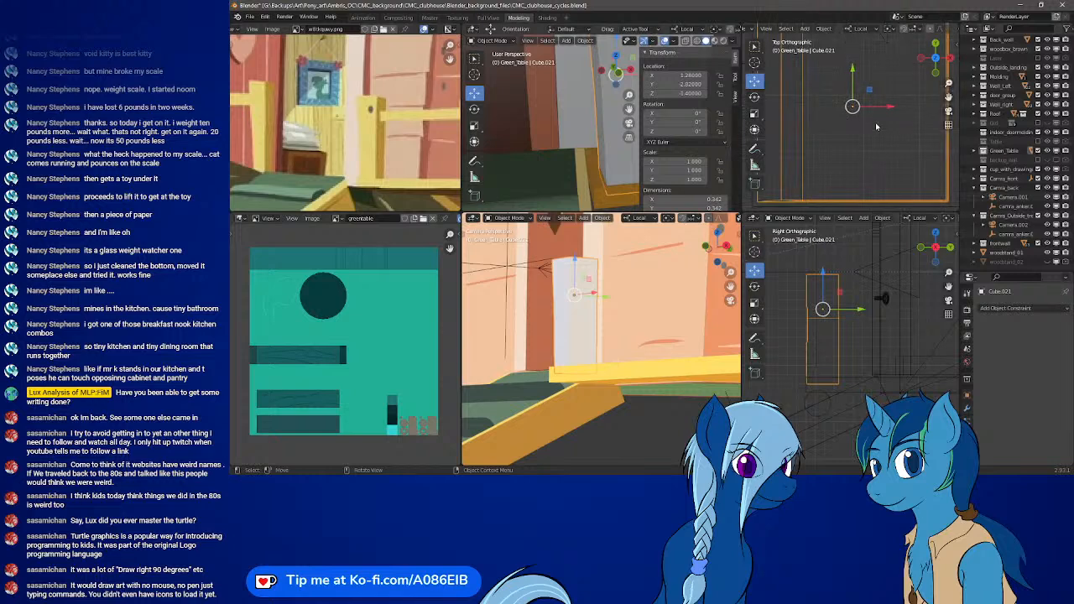
pyautogui.keyDown('shift'); pyautogui.moveTo(815, 146); pyautogui.dragTo(856, 150, button='middle'); pyautogui.keyUp('shift')
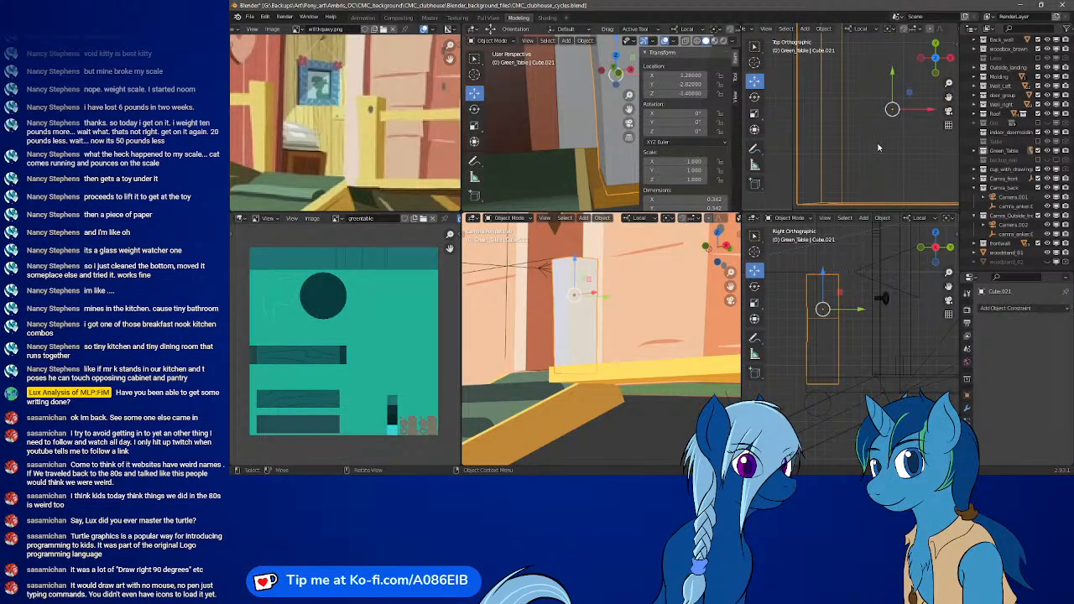
pyautogui.press('g')
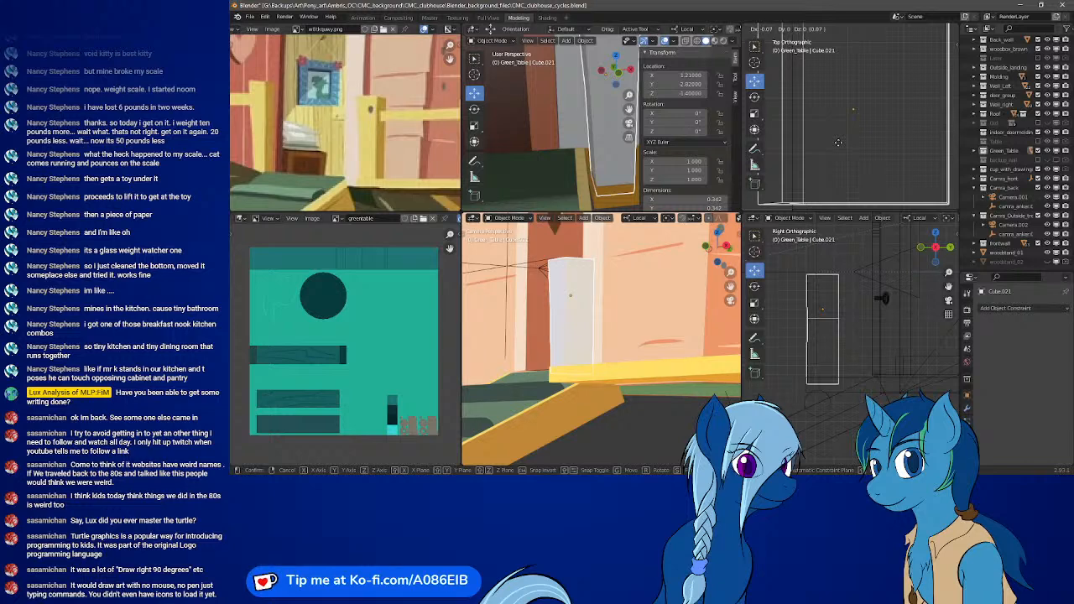
pyautogui.click(837, 143)
pyautogui.scroll(-2, 842, 146)
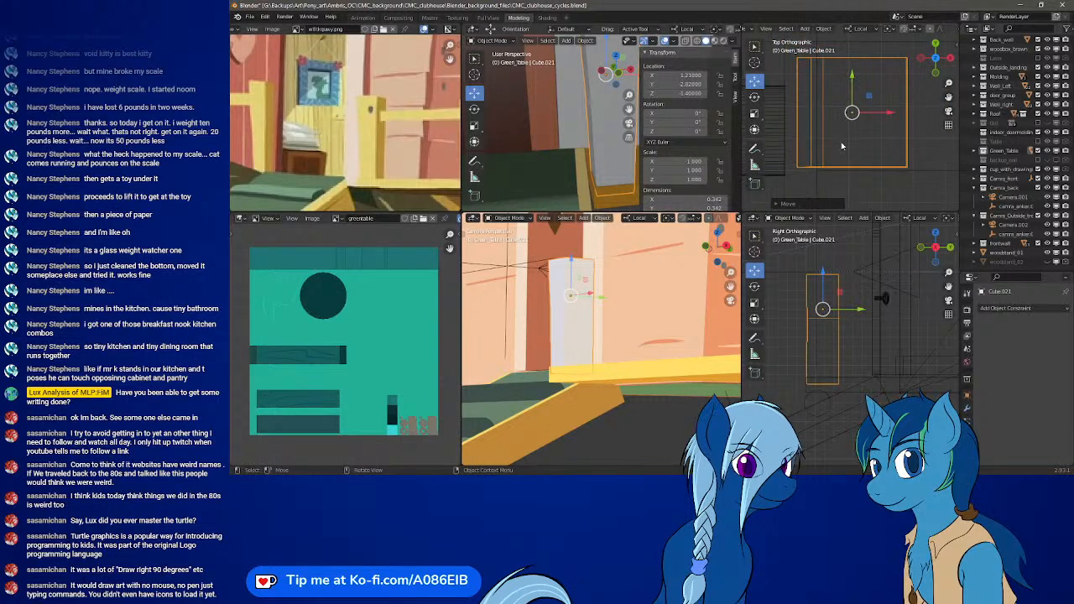
# - Try shifting the post along X to about 2.1, away from the deck's corner
pyautogui.scroll(-3, 842, 147)
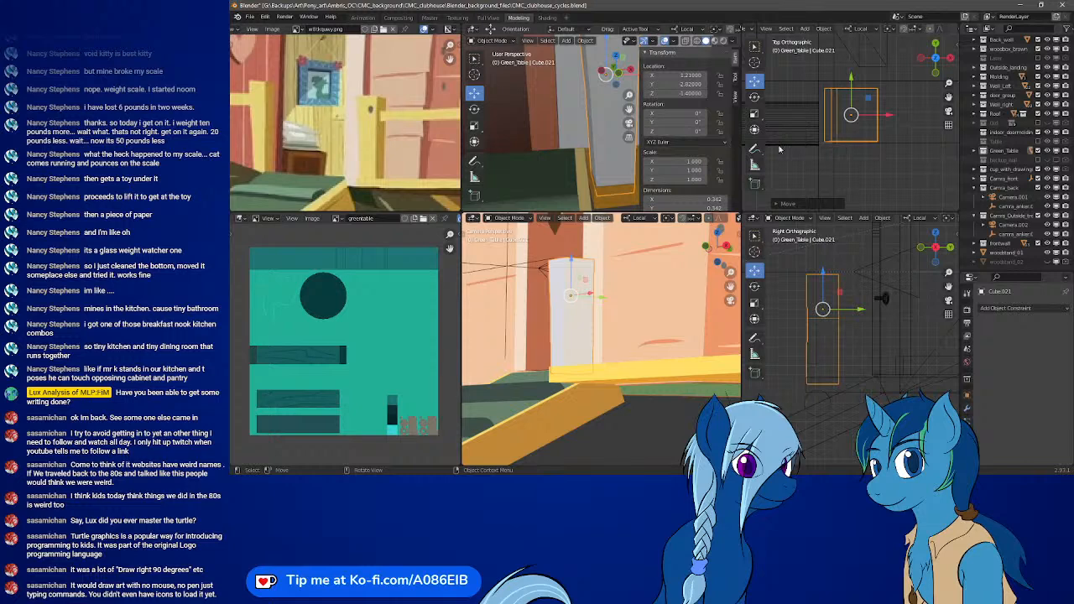
pyautogui.scroll(-2, 359, 179)
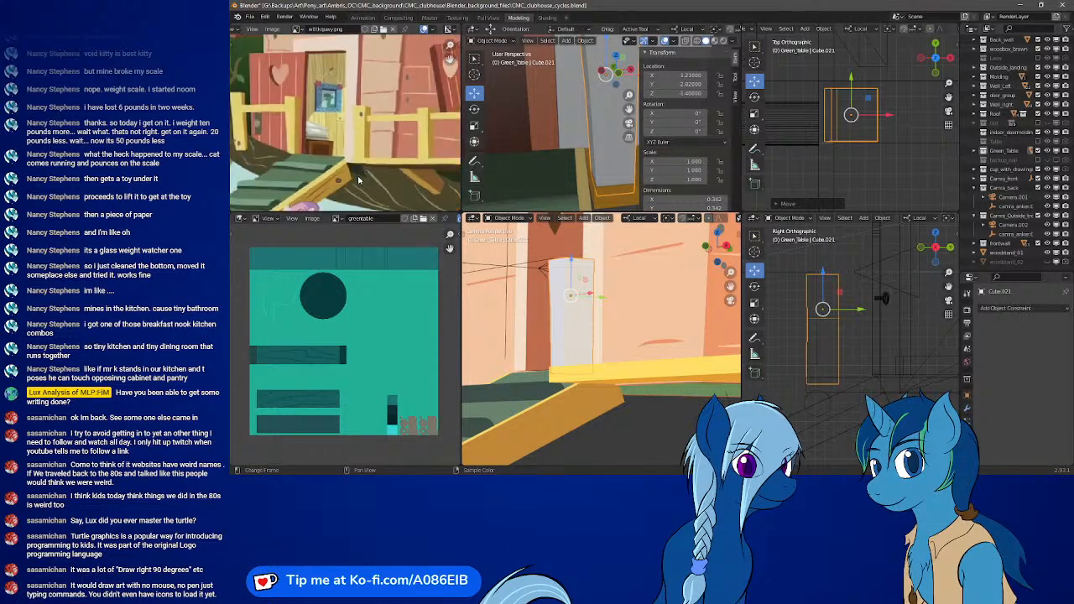
pyautogui.scroll(-3, 358, 180)
pyautogui.scroll(5, 359, 179)
pyautogui.moveTo(395, 183); pyautogui.dragTo(393, 130, button='middle')
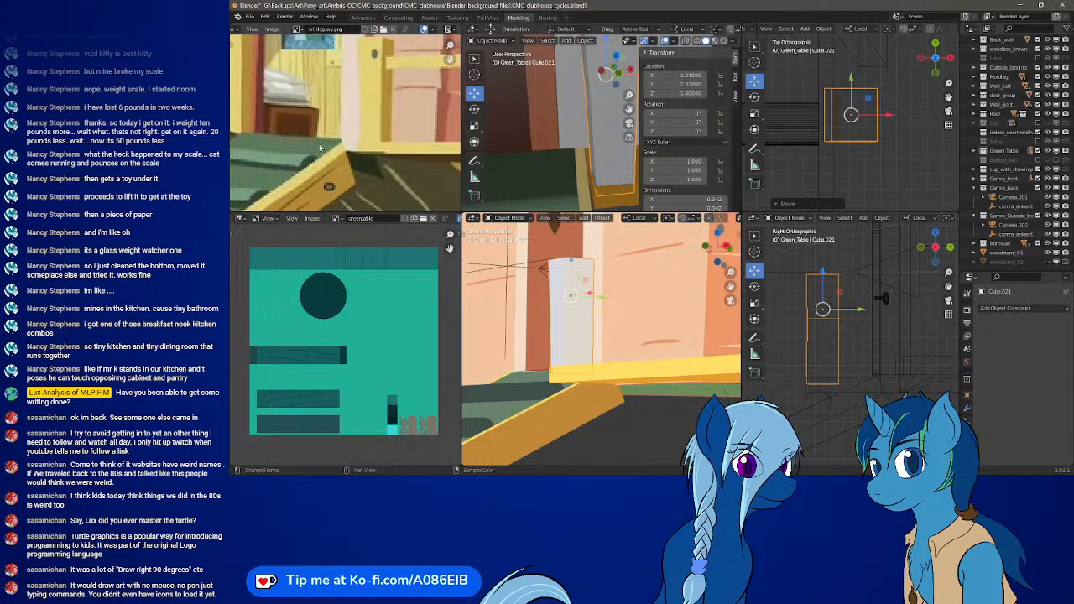
pyautogui.scroll(-9, 584, 167)
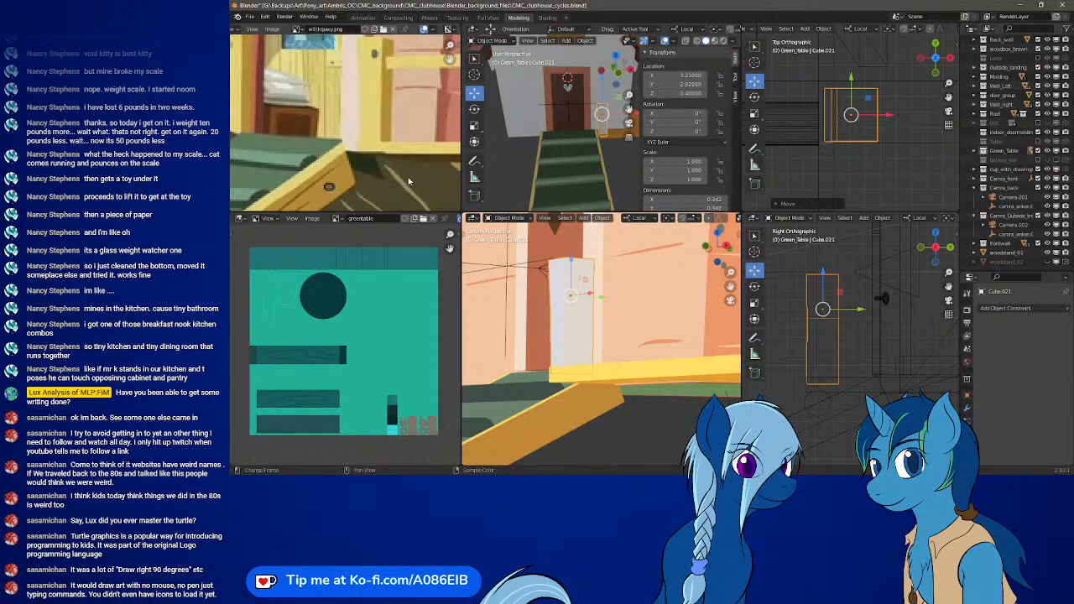
pyautogui.click(887, 119)
pyautogui.click(862, 126)
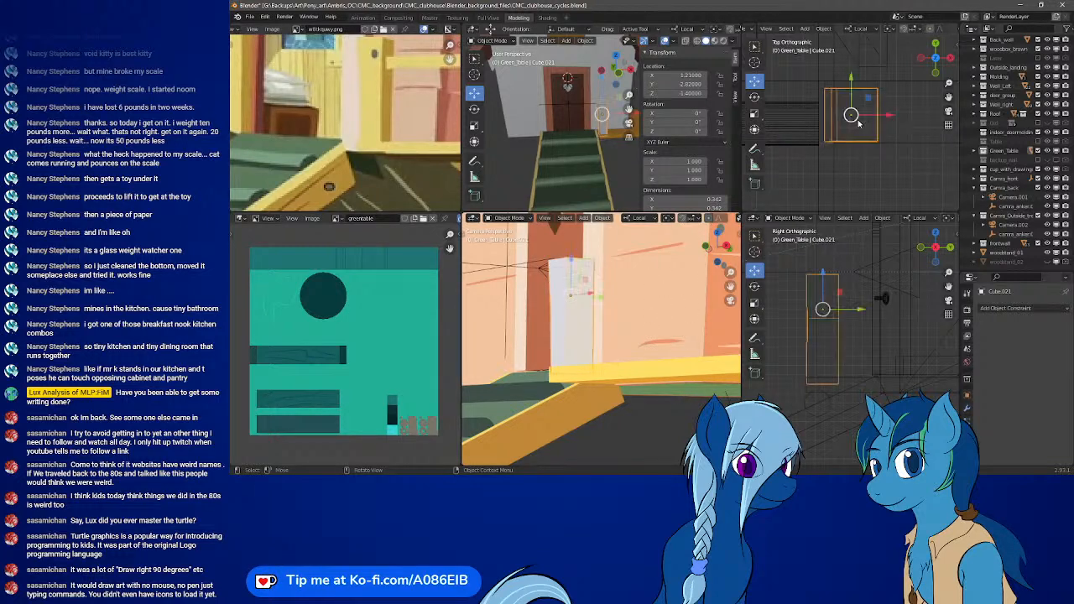
pyautogui.press('g')
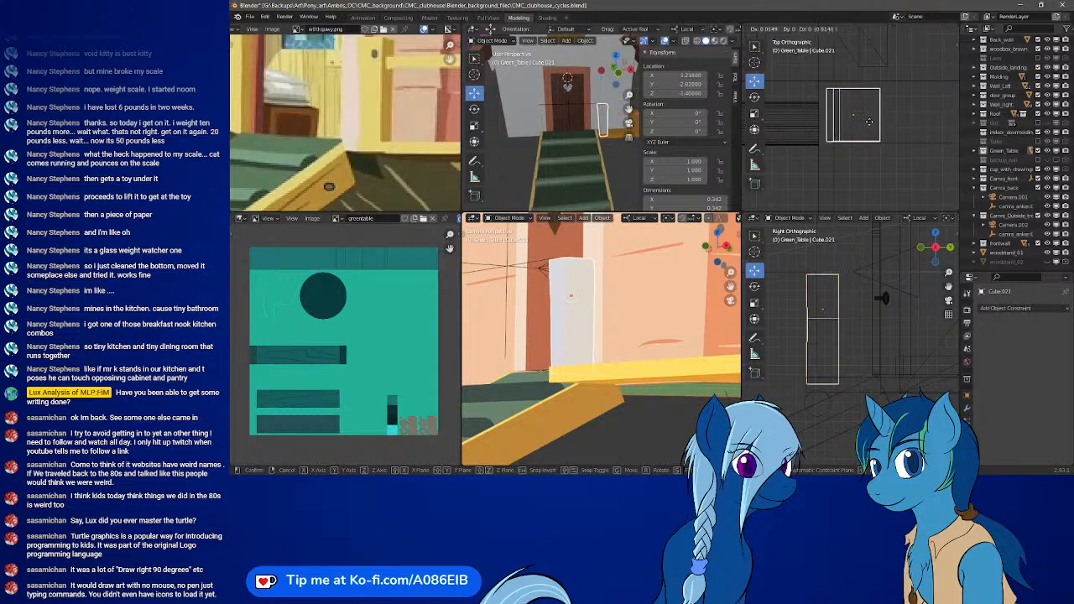
pyautogui.press('x')
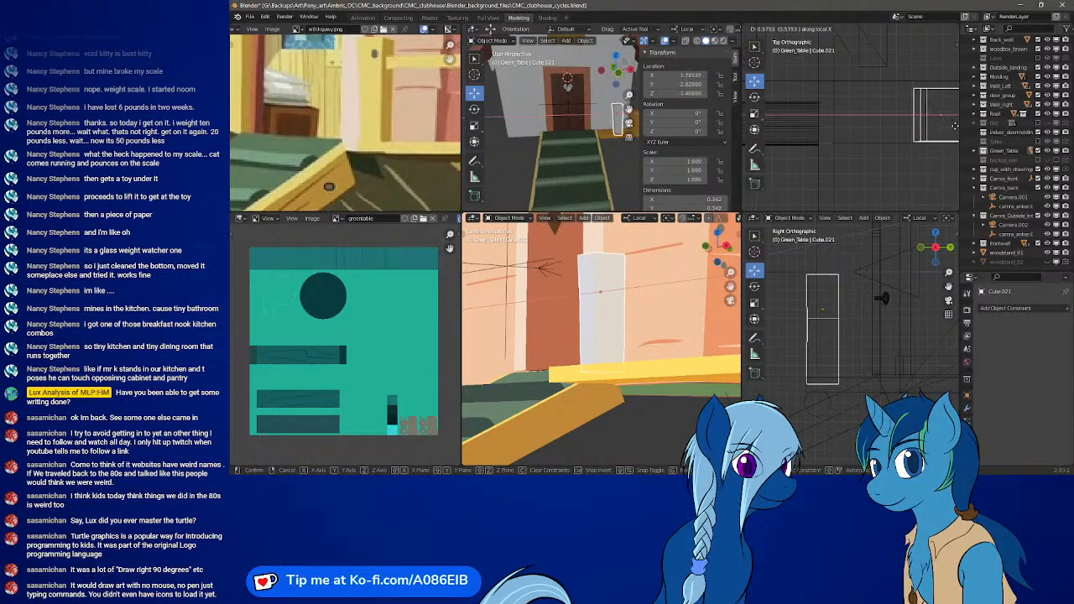
pyautogui.click(788, 132)
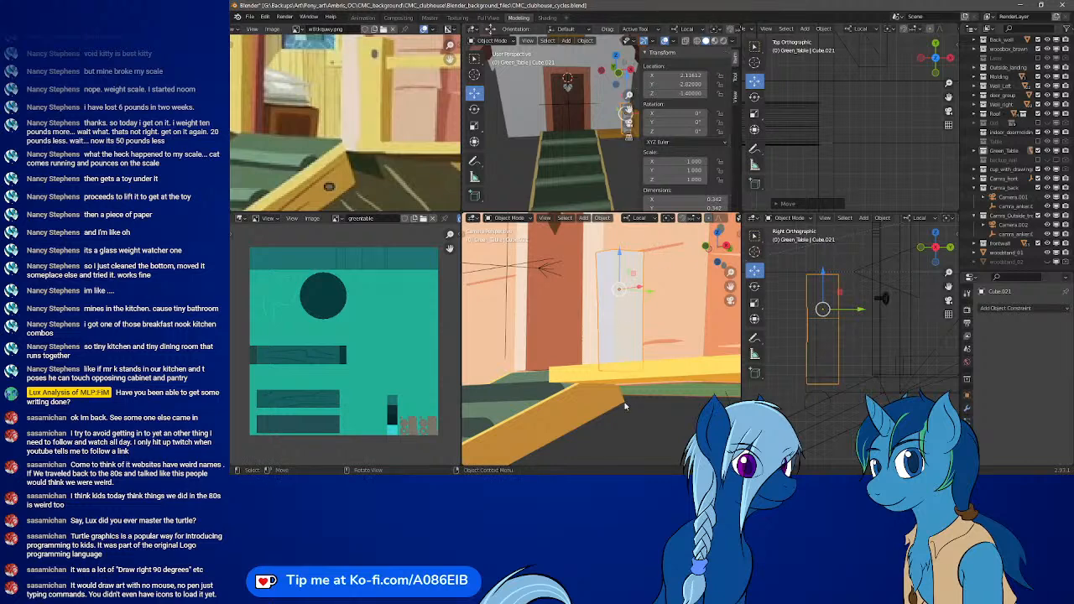
# - Shorten the deck by moving its vertices at the ramp-side end 0.3 along X, and return to Object Mode
pyautogui.click(598, 382)
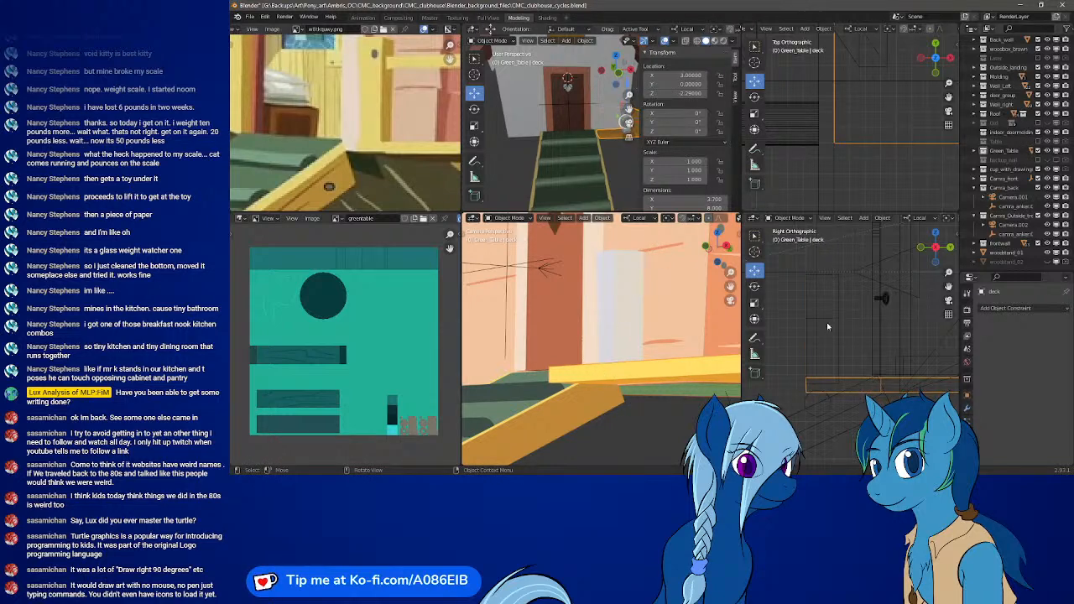
pyautogui.scroll(-3, 870, 133)
pyautogui.scroll(4, 870, 133)
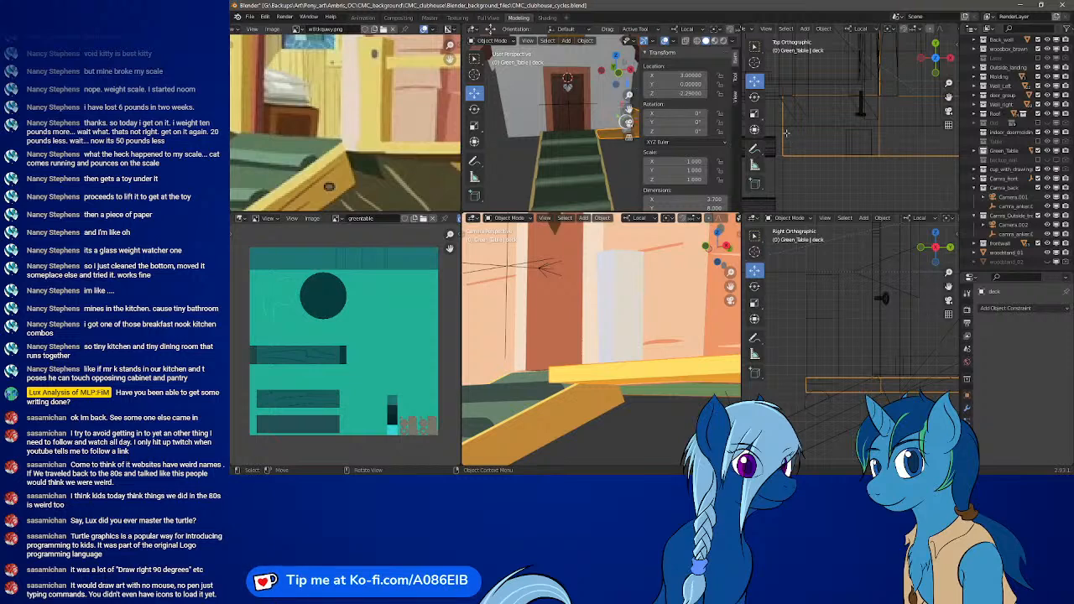
pyautogui.press('Tab')
pyautogui.moveTo(780, 90); pyautogui.dragTo(811, 175)
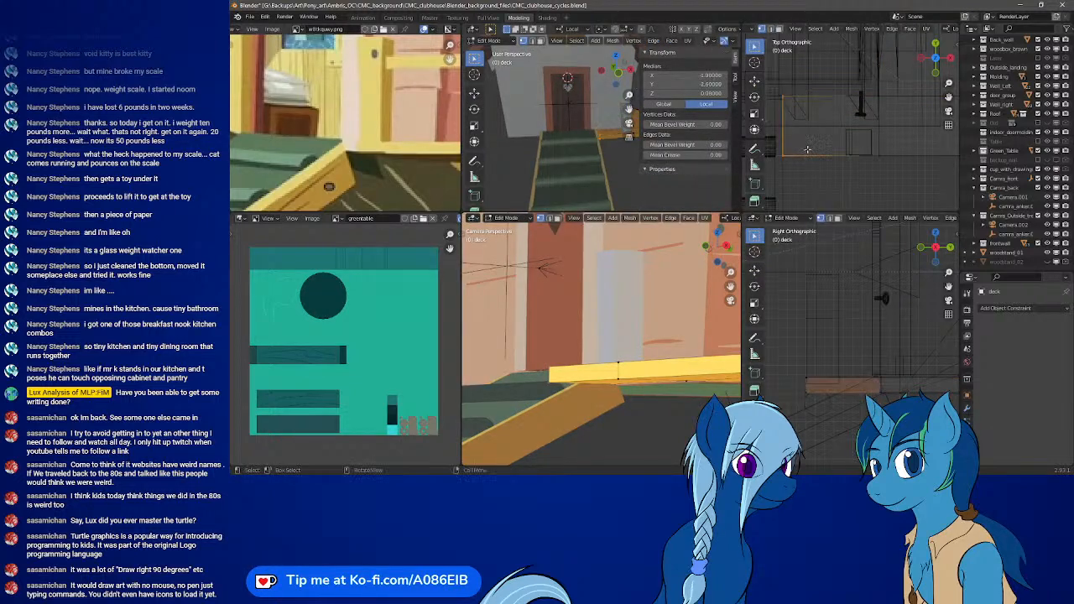
pyautogui.press('g')
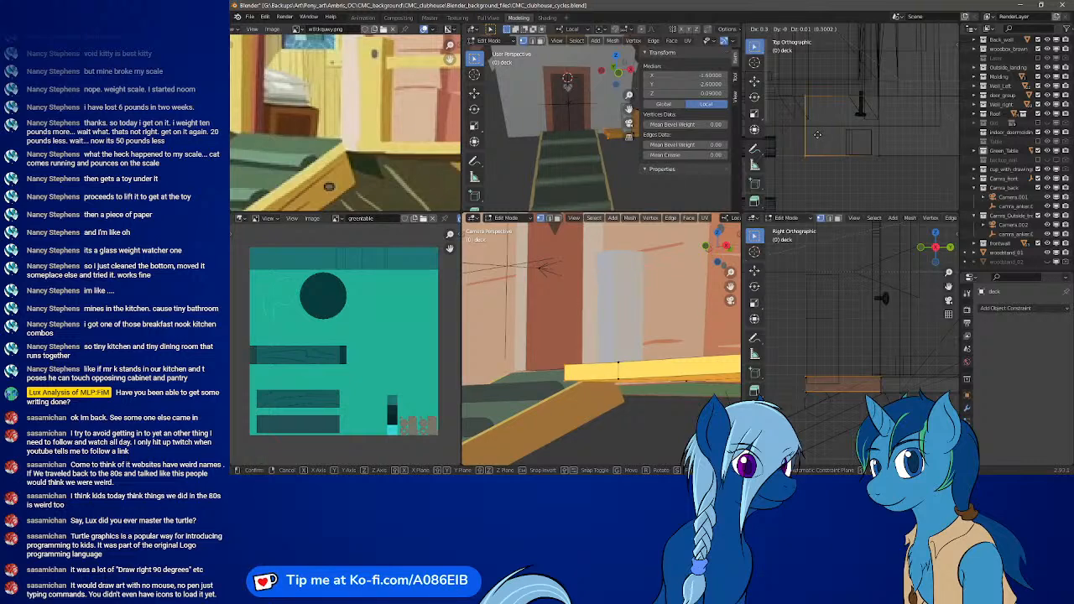
pyautogui.click(818, 135)
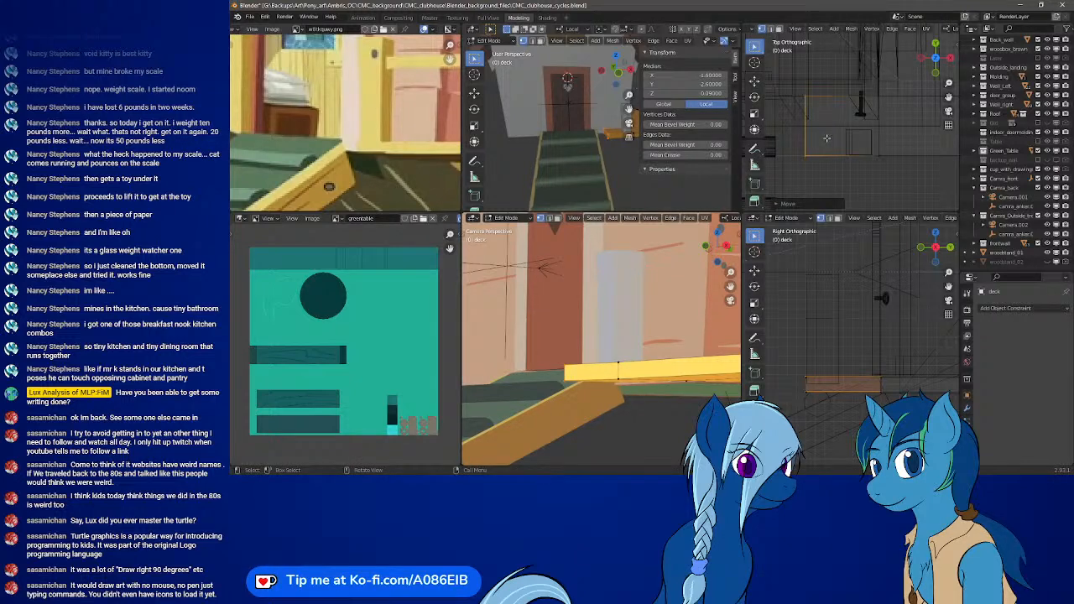
pyautogui.press('Tab')
# - Move the post to X 1.6 and Y -2.8, at the front edge of the shortened deck
pyautogui.click(871, 149)
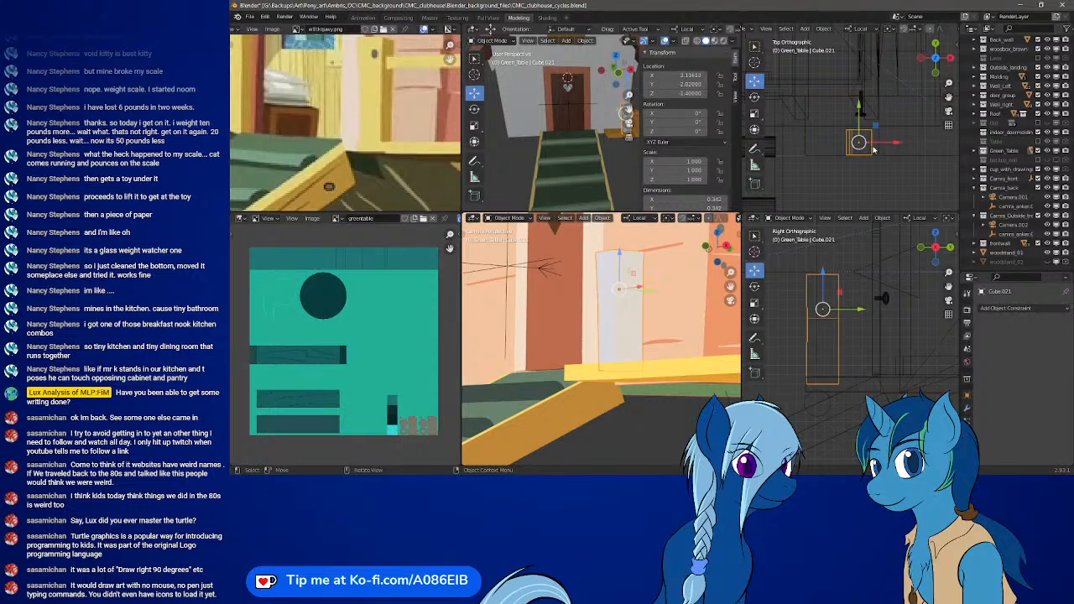
pyautogui.press('g')
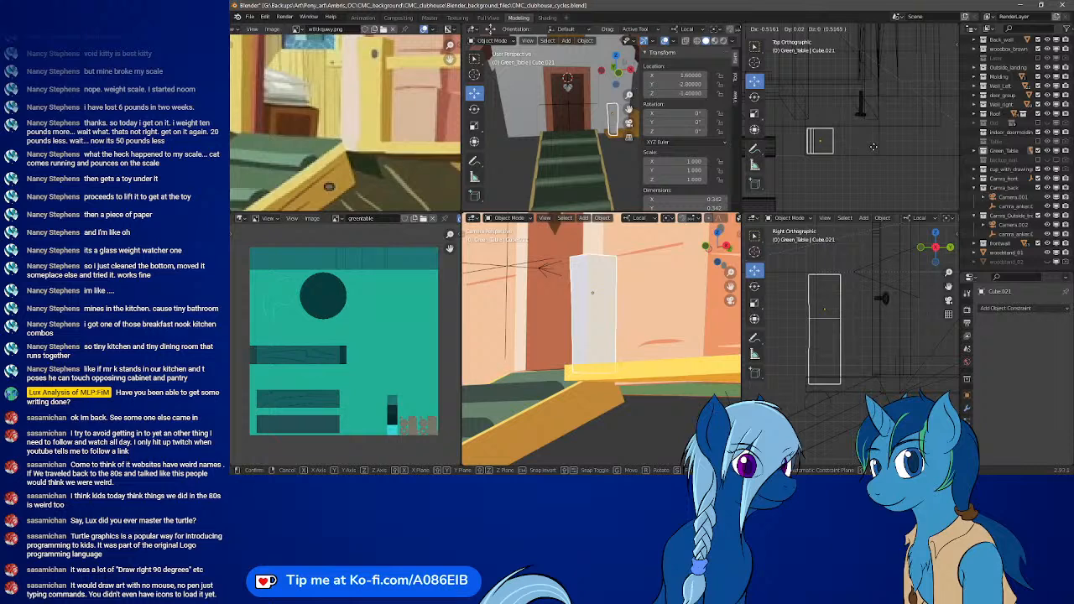
pyautogui.click(873, 147)
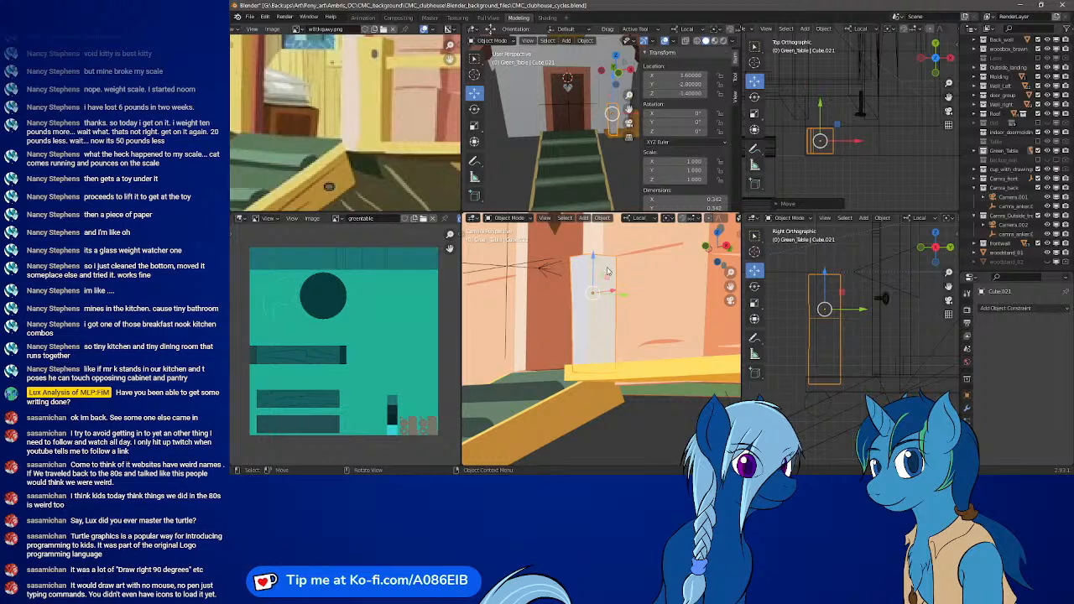
# - Duplicate the post, following the reference railing, and place the copy 1.6 further along X at X 3.2, Y -2.8
pyautogui.moveTo(598, 140); pyautogui.dragTo(574, 149, button='middle')
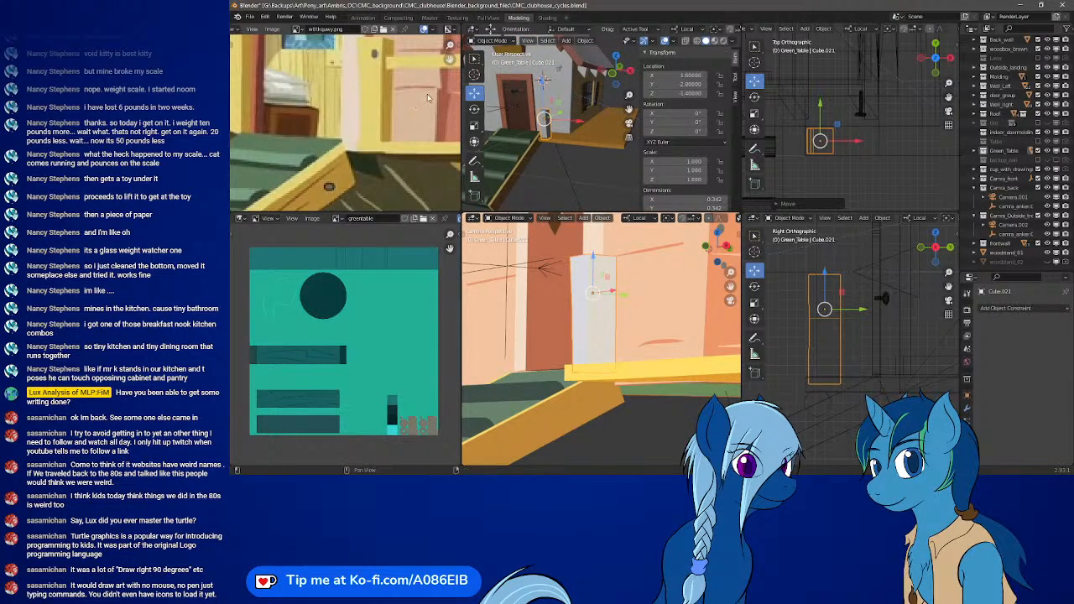
pyautogui.moveTo(411, 103); pyautogui.dragTo(295, 130, button='middle')
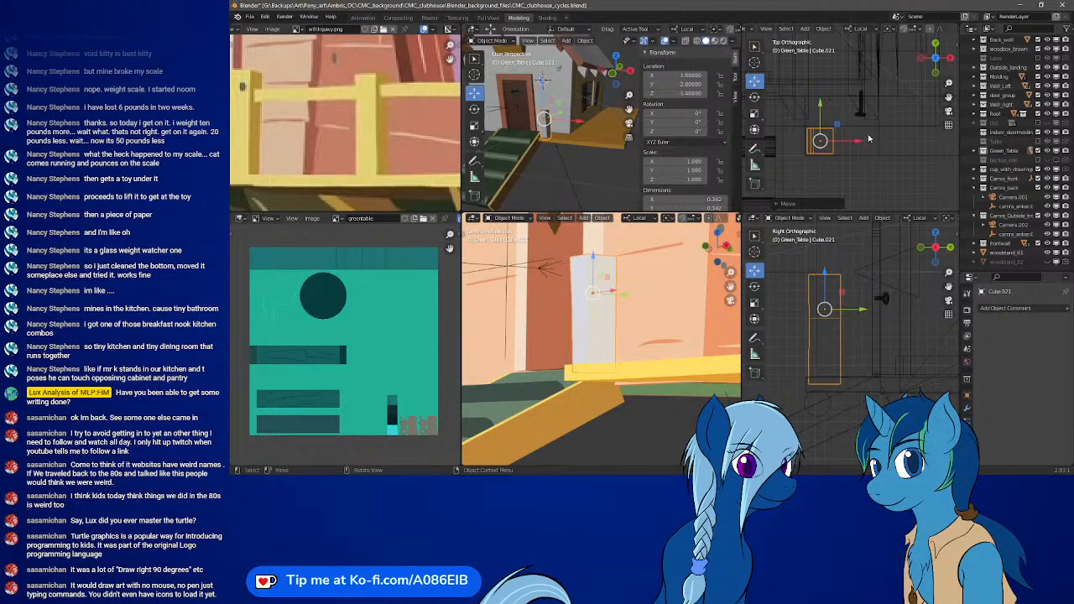
pyautogui.keyDown('shift'); pyautogui.moveTo(877, 156); pyautogui.dragTo(802, 159, button='middle'); pyautogui.keyUp('shift')
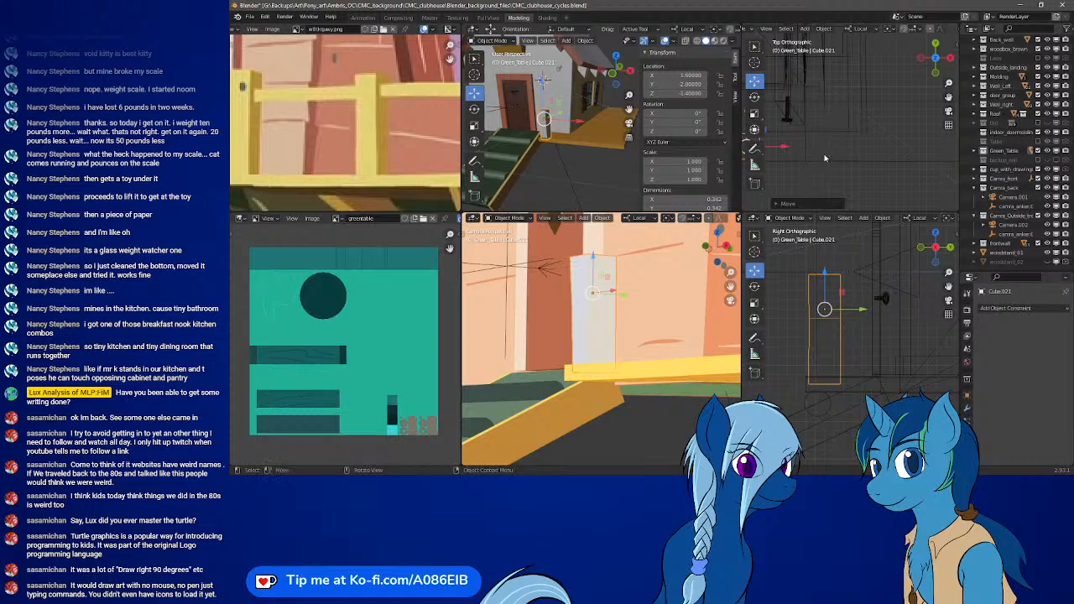
pyautogui.scroll(-2, 400, 152)
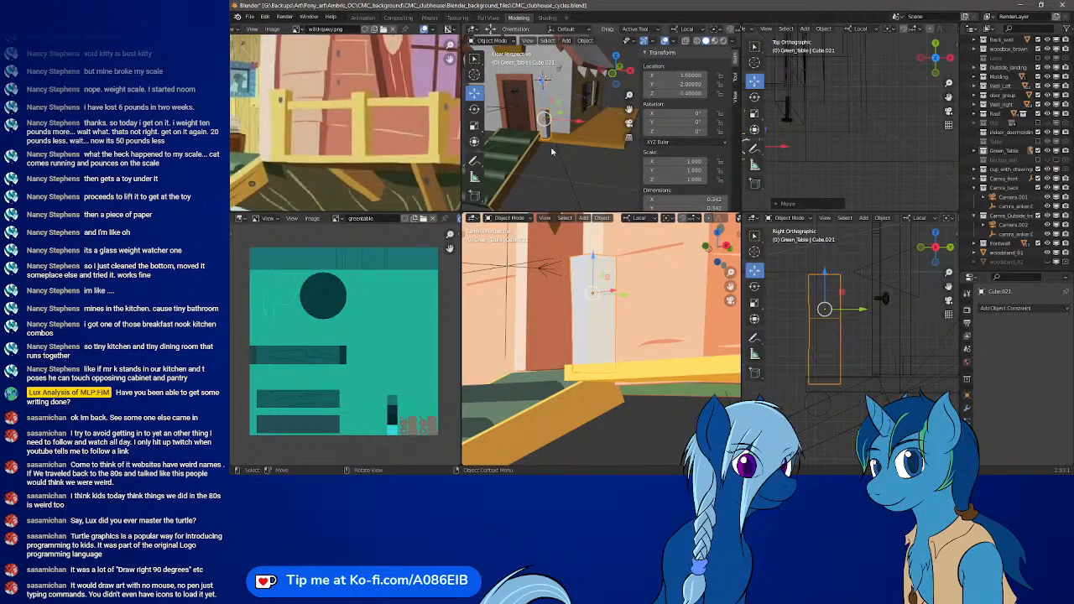
pyautogui.scroll(-2, 883, 170)
pyautogui.moveTo(883, 169)
pyautogui.keyDown('shift'); pyautogui.mouseDown(button='middle')
pyautogui.moveTo(873, 174)
pyautogui.moveTo(891, 180)
pyautogui.mouseUp(button='middle'); pyautogui.keyUp('shift')
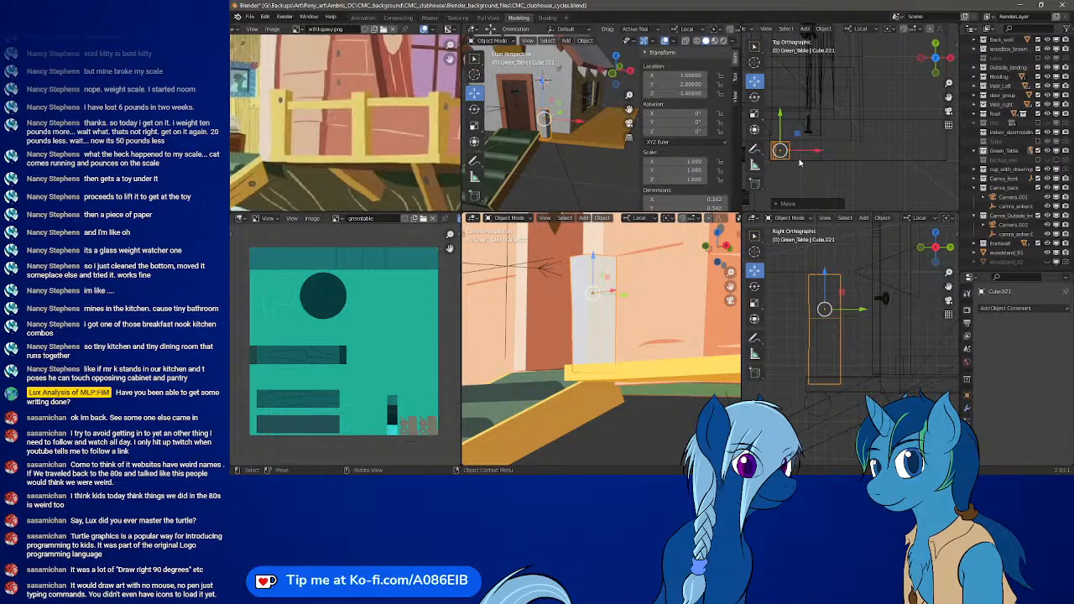
pyautogui.hotkey('shift', 'd')
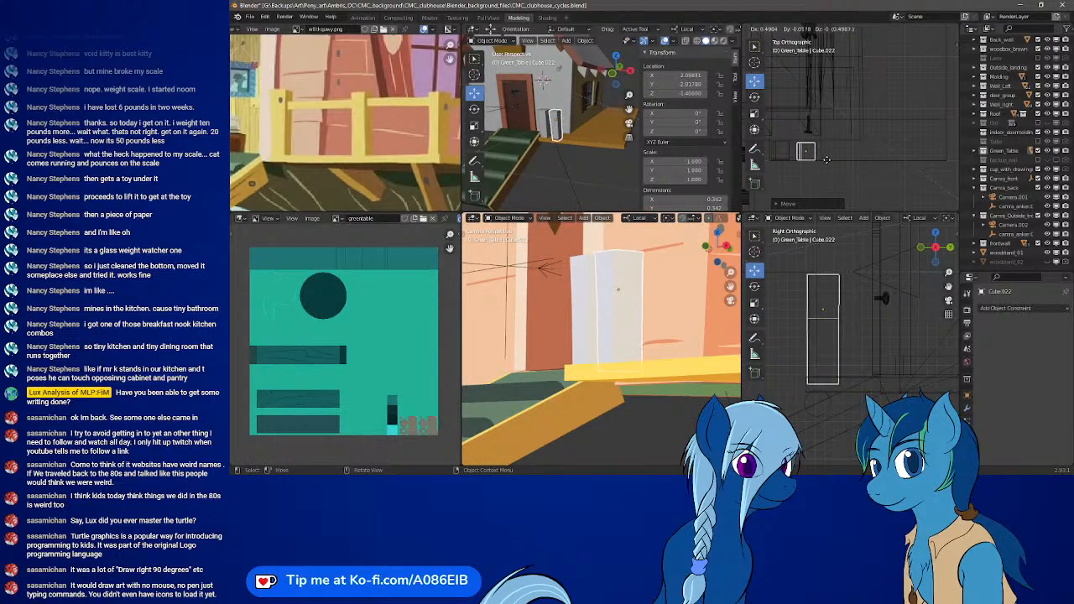
pyautogui.press('ctrl')
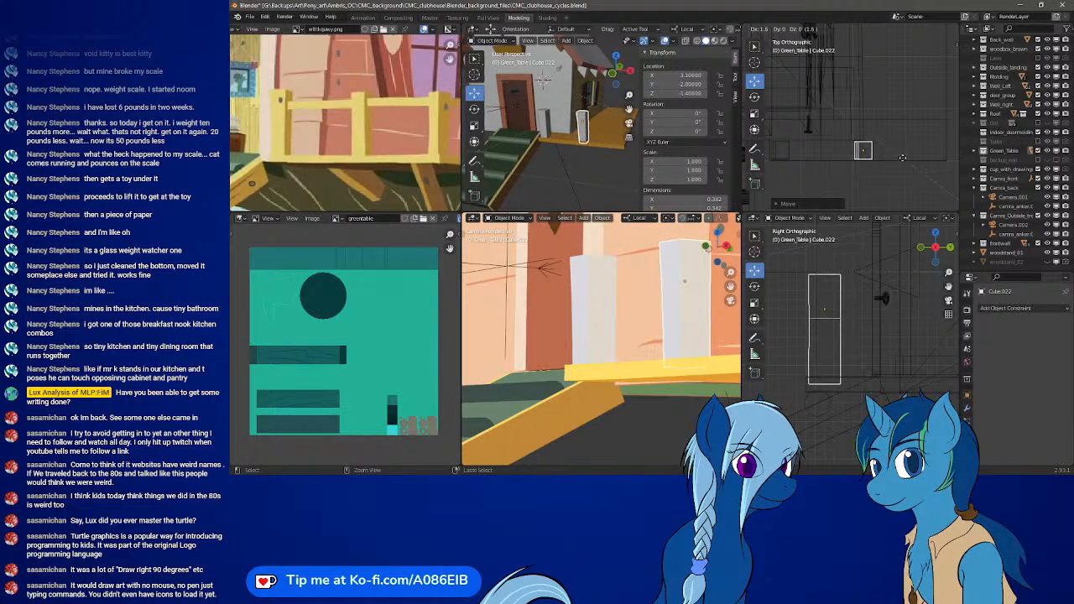
pyautogui.click(905, 158)
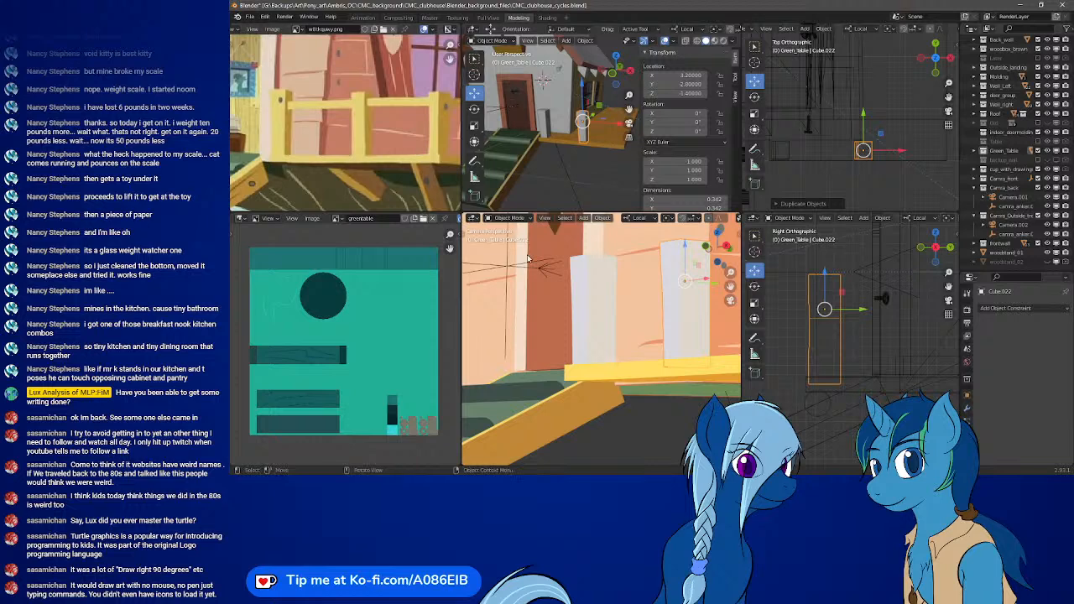
# - Duplicate the second post and place the copy at the deck's far front corner, at X 4.6, Y -2.8
pyautogui.scroll(-2, 584, 308)
pyautogui.scroll(-1, 585, 308)
pyautogui.moveTo(584, 308)
pyautogui.keyDown('ctrl'); pyautogui.mouseDown(button='middle')
pyautogui.moveTo(603, 352)
pyautogui.moveTo(615, 300)
pyautogui.moveTo(643, 295)
pyautogui.moveTo(609, 308)
pyautogui.mouseUp(button='middle'); pyautogui.keyUp('ctrl')
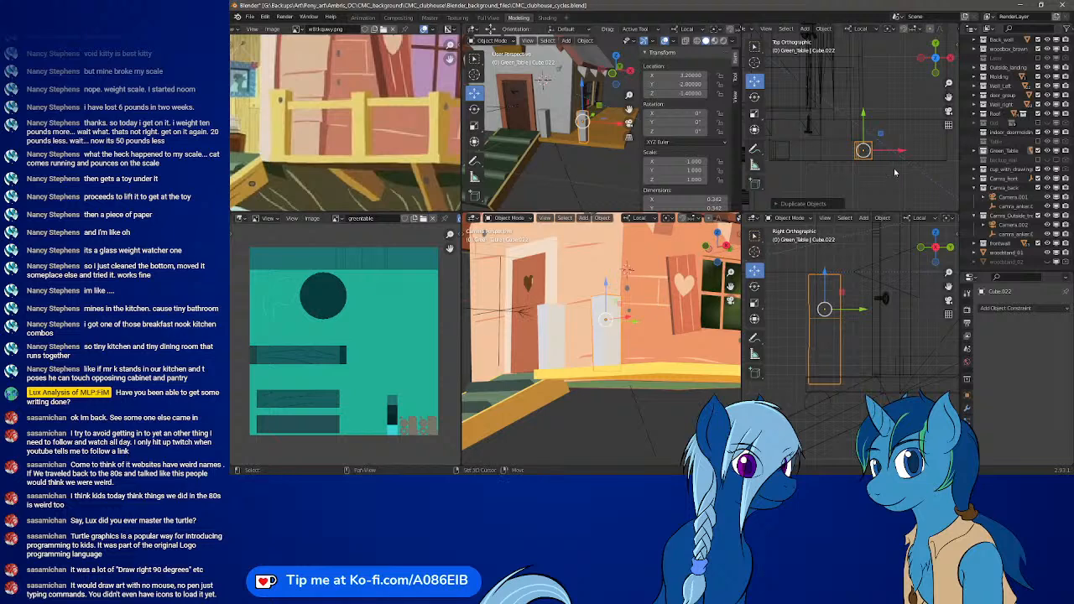
pyautogui.keyDown('shift'); pyautogui.moveTo(891, 172); pyautogui.dragTo(840, 171, button='middle'); pyautogui.keyUp('shift')
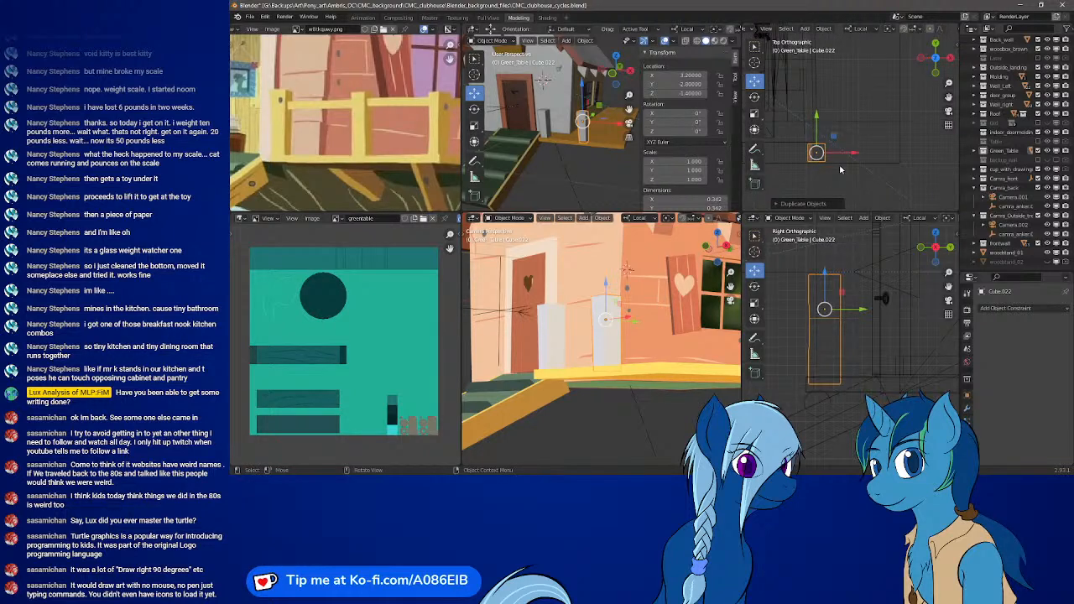
pyautogui.hotkey('shift', 'd')
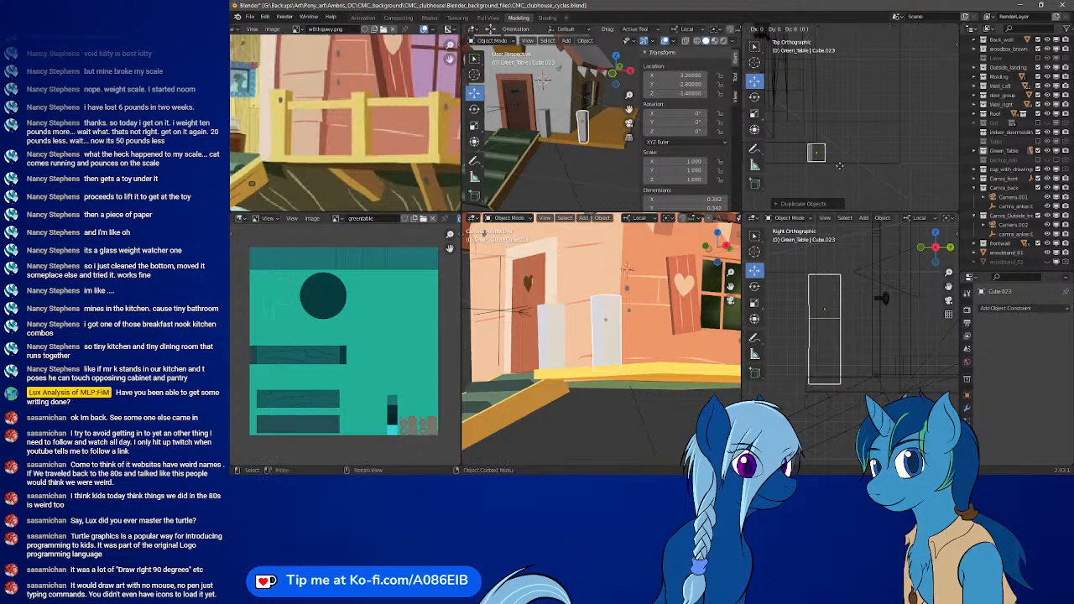
pyautogui.click(910, 167)
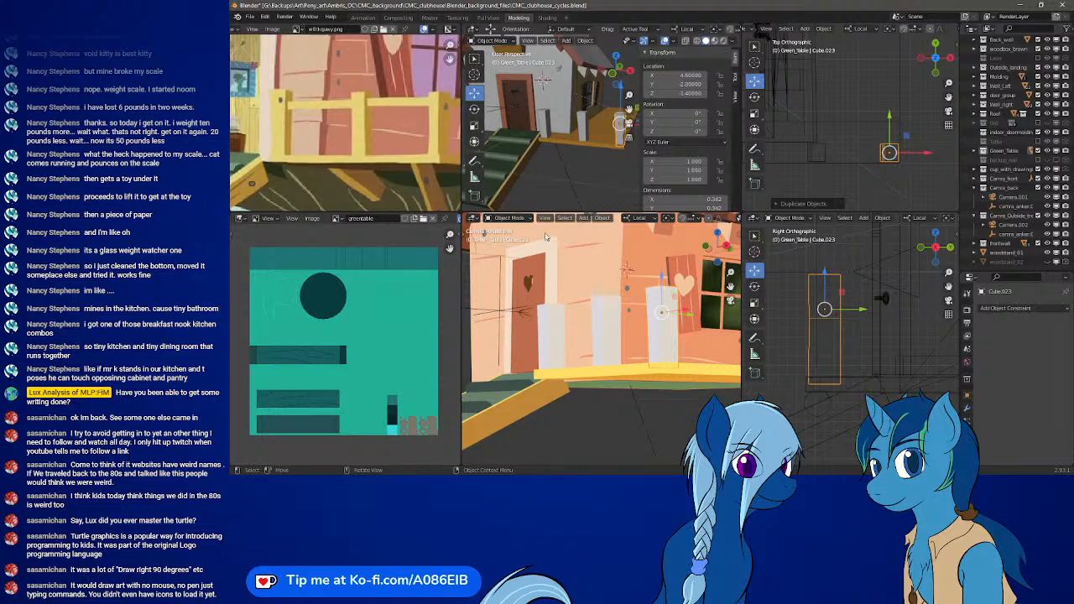
# - Duplicate the post at the deck's far front corner, following the reference railing, keeping the copy at X 4.6, Y -2.8
pyautogui.scroll(-5, 429, 160)
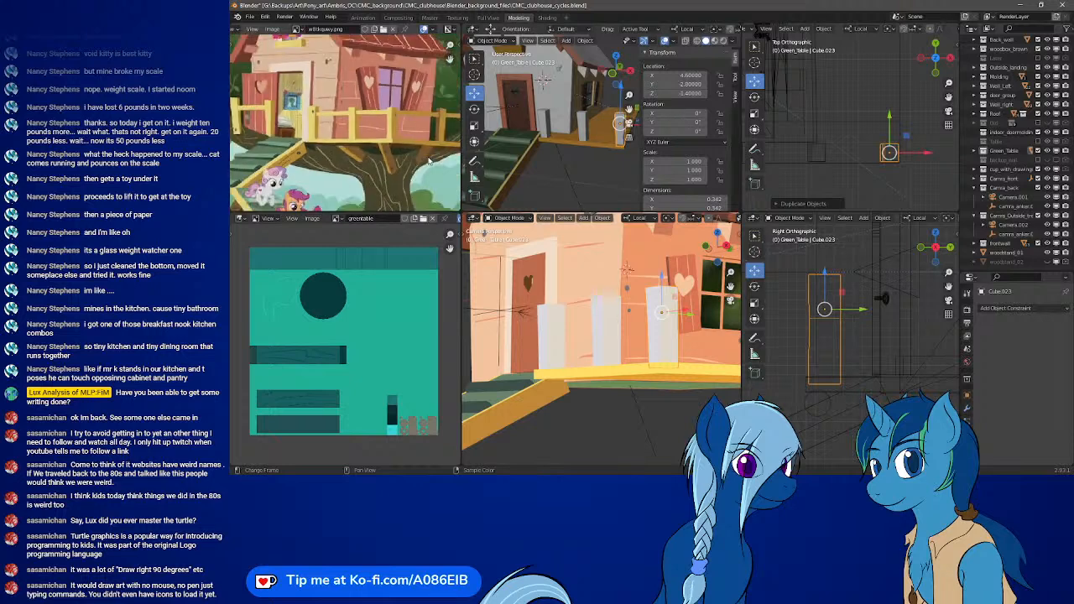
pyautogui.moveTo(428, 160); pyautogui.dragTo(370, 169, button='middle')
pyautogui.scroll(3, 371, 170)
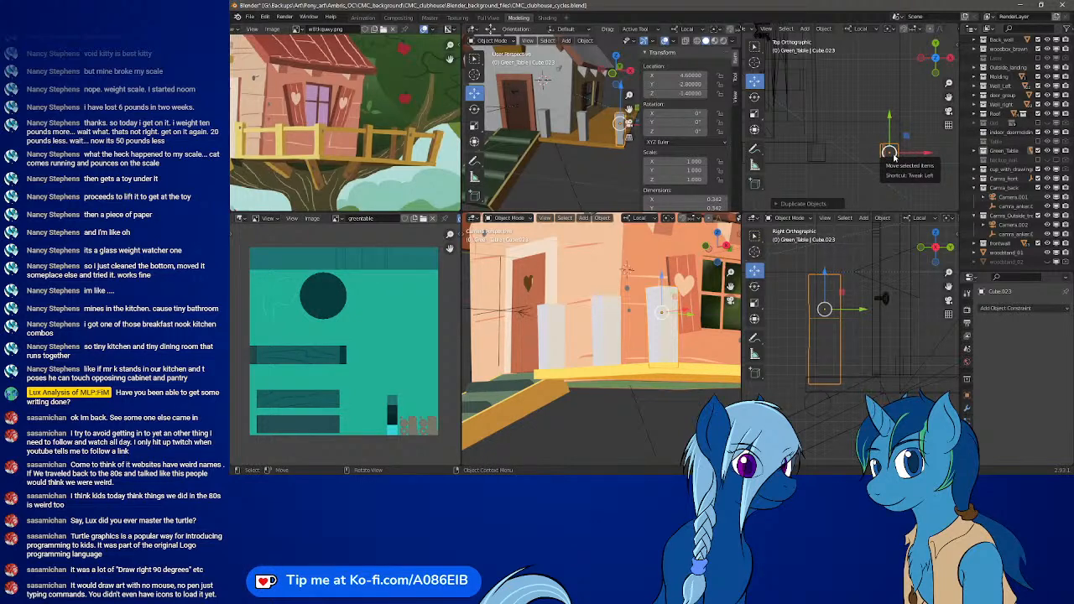
pyautogui.keyDown('shift'); pyautogui.moveTo(894, 156); pyautogui.dragTo(911, 175, button='middle'); pyautogui.keyUp('shift')
pyautogui.scroll(-2, 878, 168)
pyautogui.scroll(-2, 905, 200)
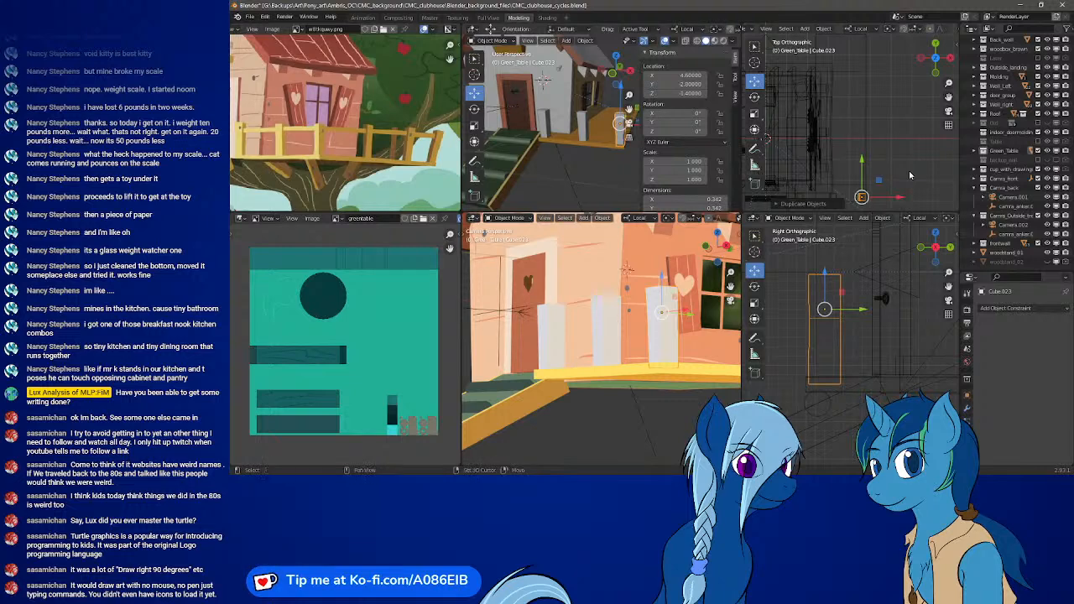
pyautogui.hotkey('shift', 'd')
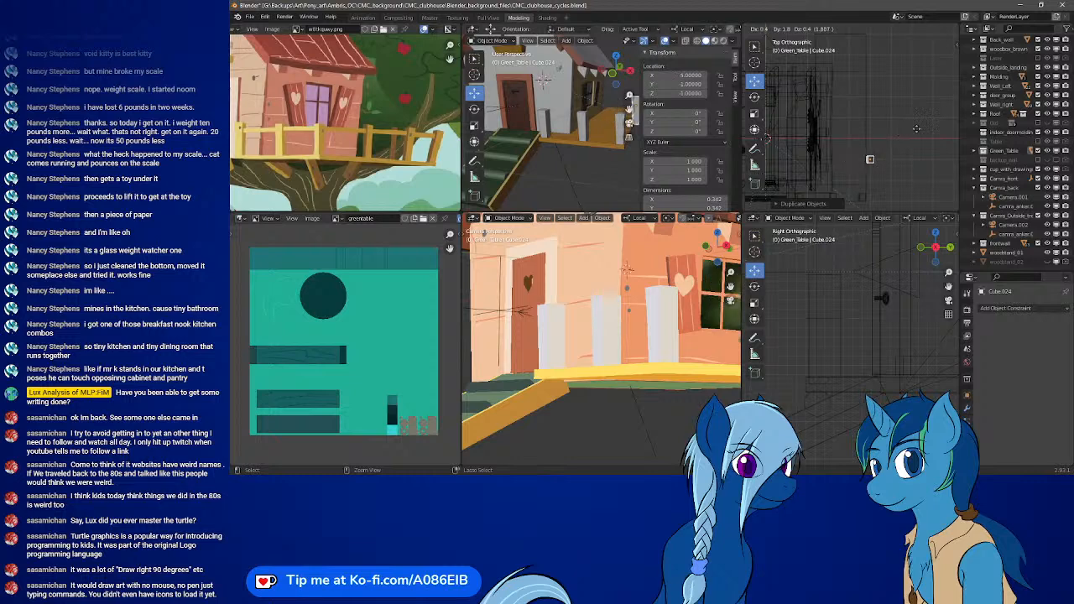
pyautogui.click(903, 169)
pyautogui.scroll(4, 900, 175)
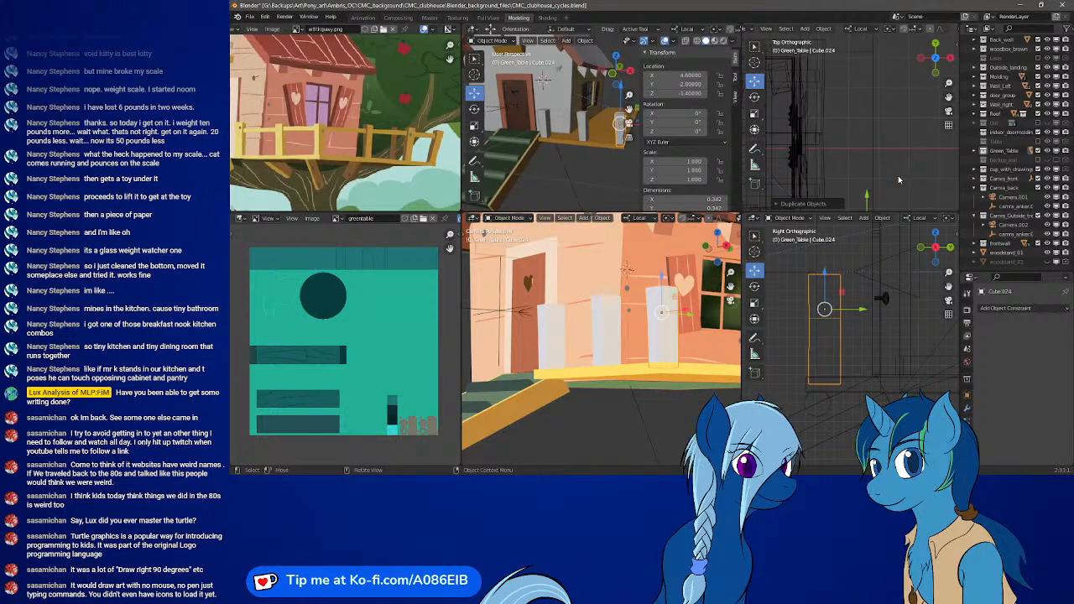
# - Move the duplicated post 4.1 along Y on the deck's far side, to X 4.6, Y 1.3
pyautogui.press('g')
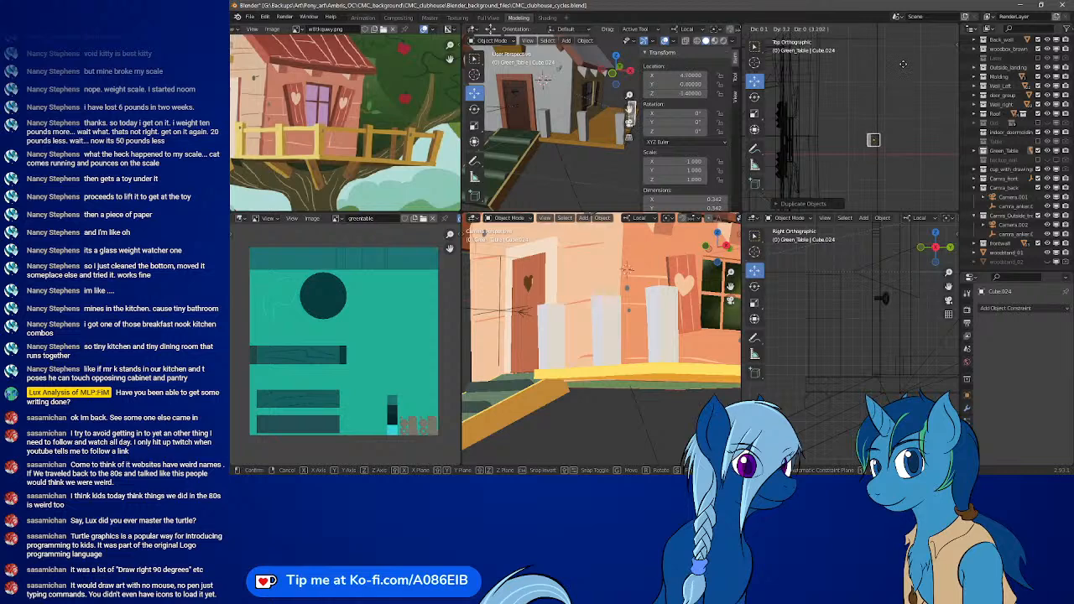
pyautogui.press('Escape')
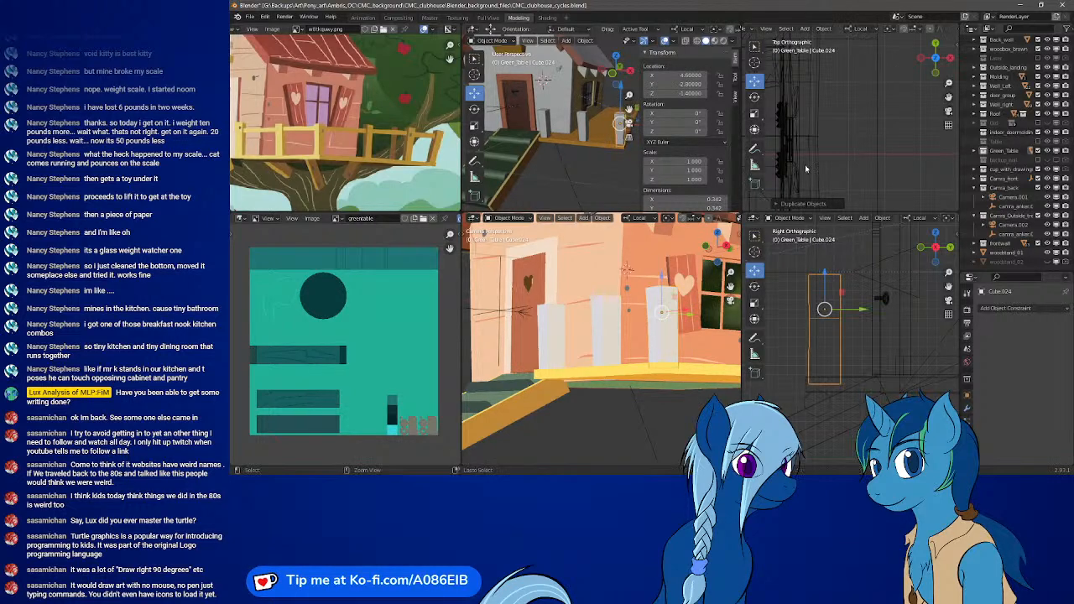
pyautogui.scroll(-2, 679, 306)
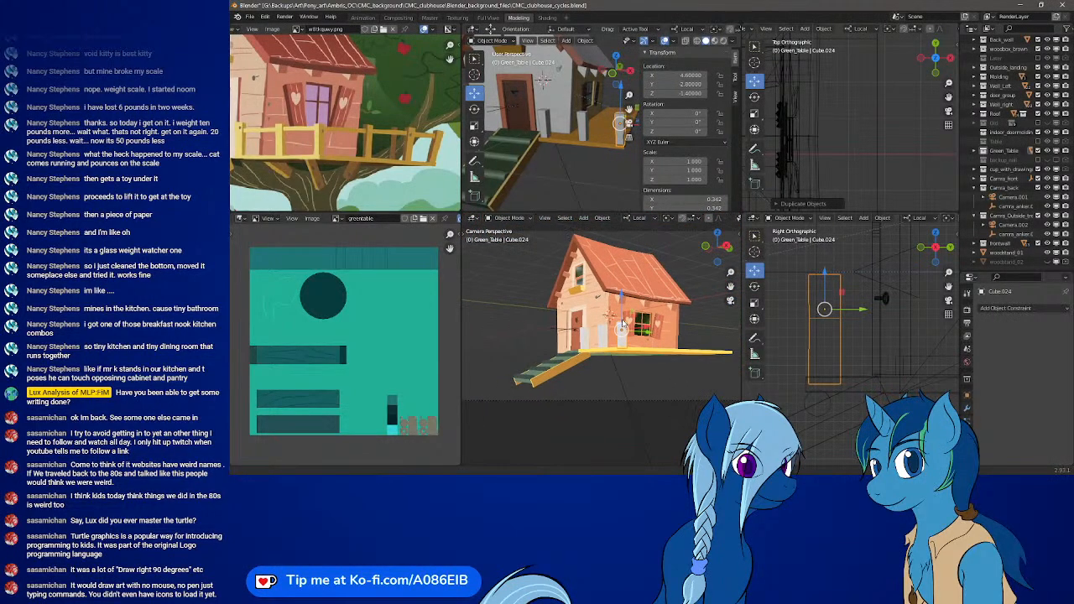
pyautogui.keyDown('shift'); pyautogui.moveTo(680, 306); pyautogui.dragTo(598, 326, button='middle'); pyautogui.keyUp('shift')
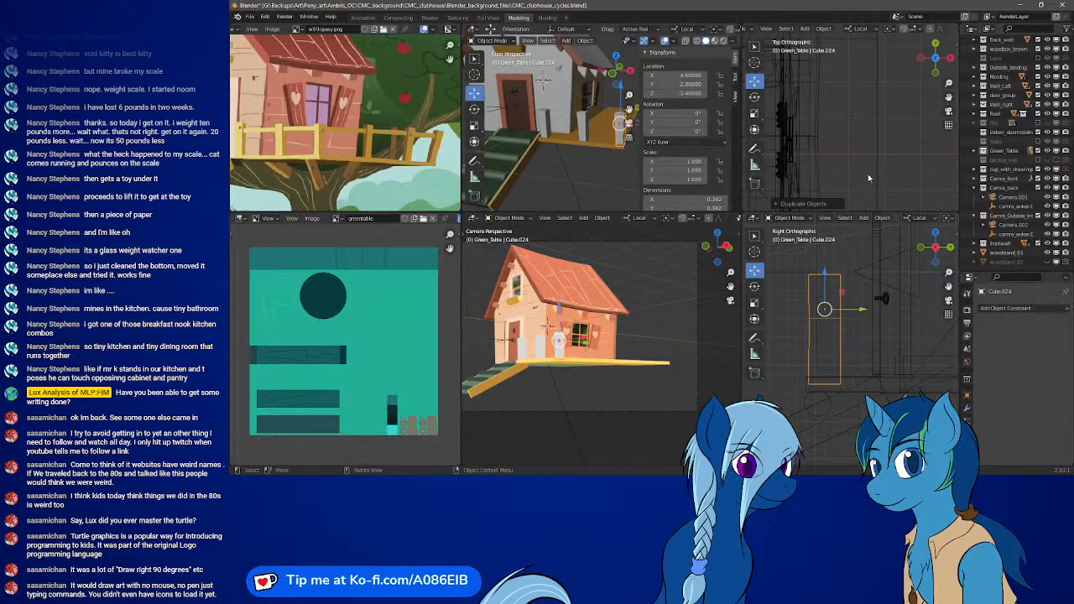
pyautogui.press('g')
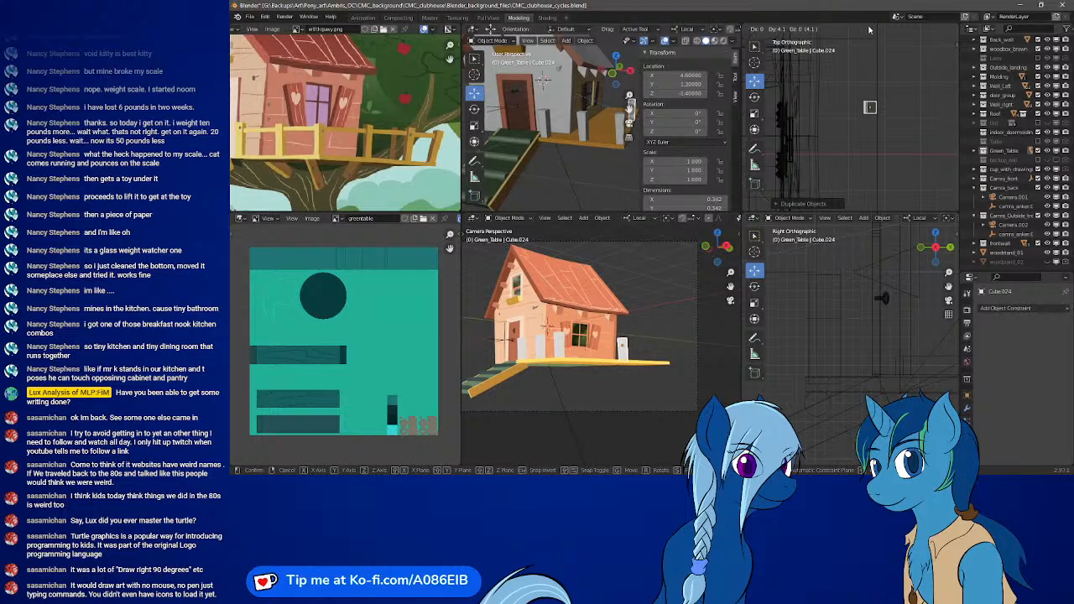
pyautogui.click(870, 30)
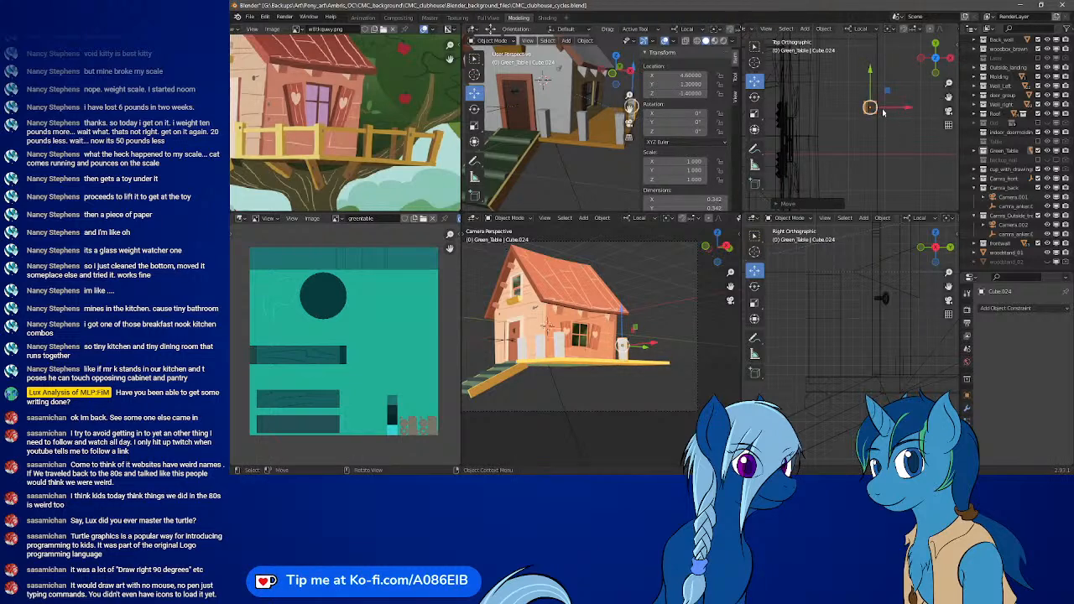
# - Duplicate that far-side post and place the copy 2.2 further along Y, at X 4.6, Y 3.5
pyautogui.keyDown('ctrl'); pyautogui.moveTo(885, 98); pyautogui.dragTo(893, 167, button='middle'); pyautogui.keyUp('ctrl')
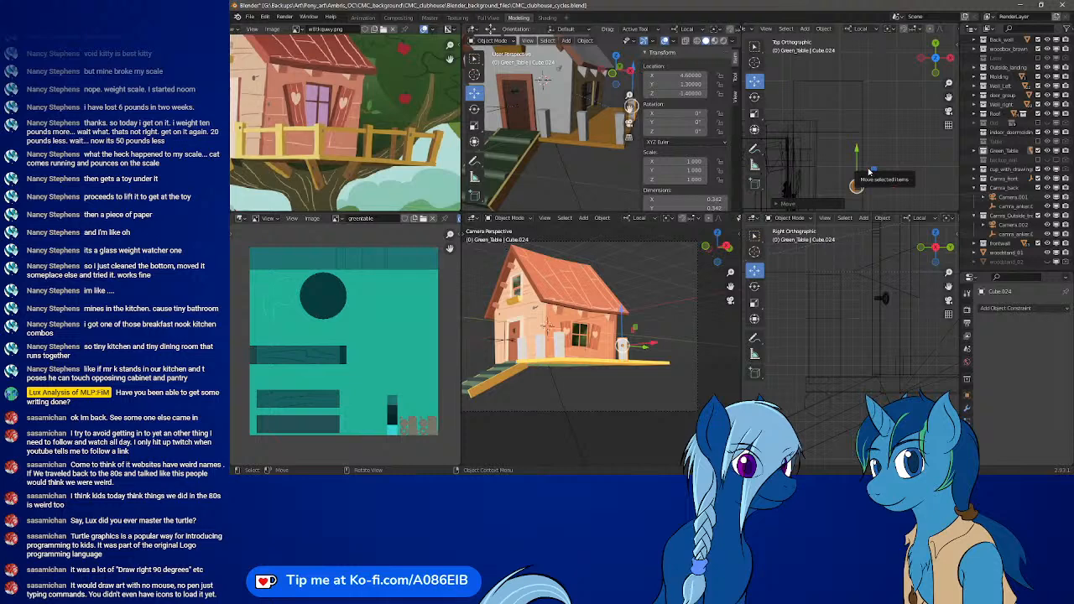
pyautogui.hotkey('shift', 'd')
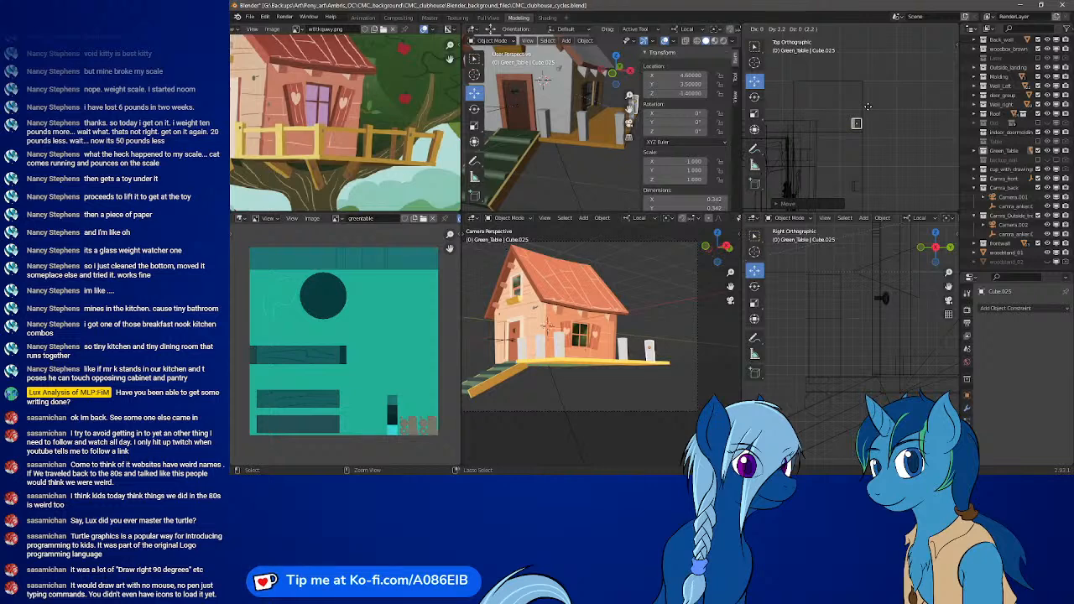
pyautogui.click(867, 107)
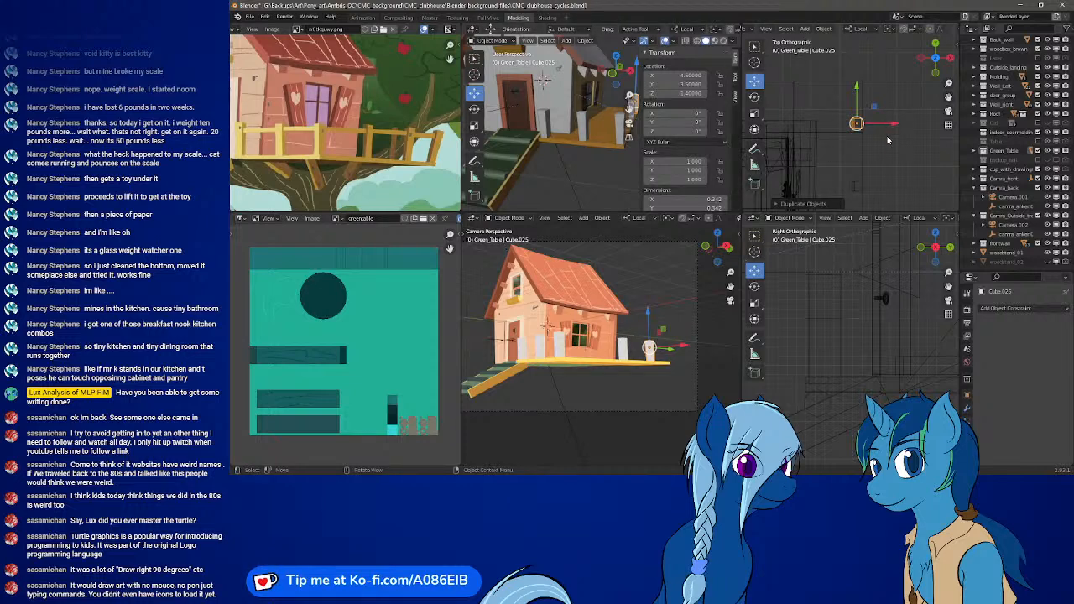
# - Duplicate the post to the deck's back corner at X 4.6, Y 4.8, and duplicate that one to X 2.8, Y 4.8
pyautogui.hotkey('shift', 'd')
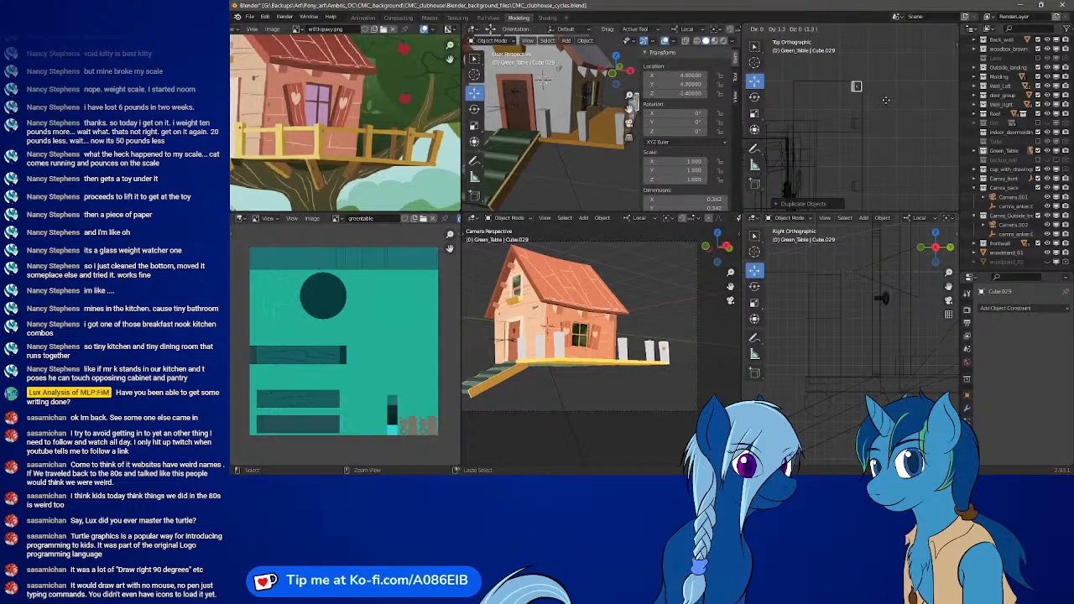
pyautogui.click(885, 100)
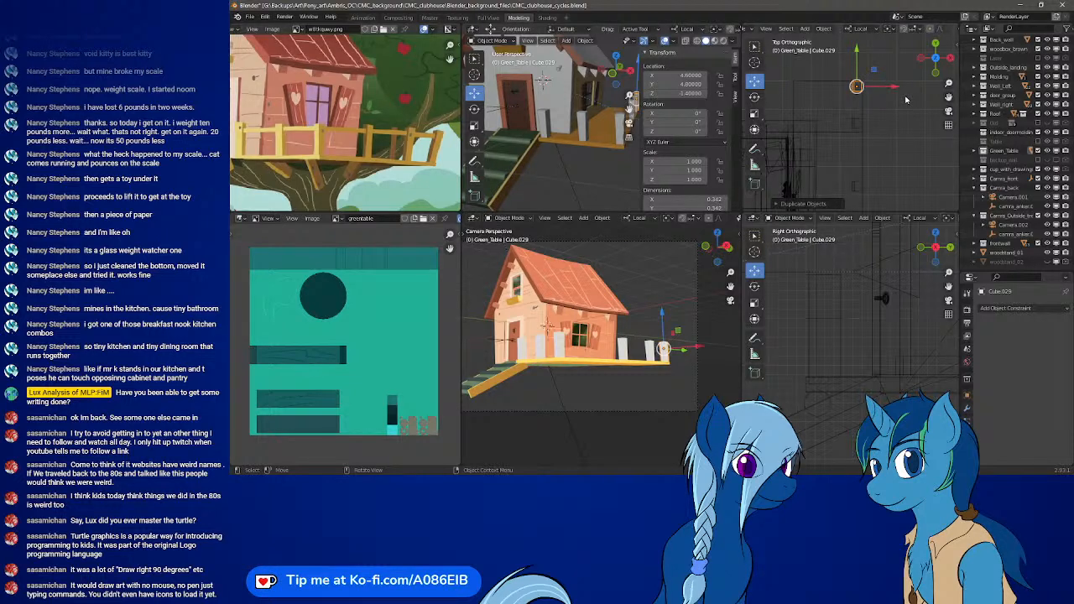
pyautogui.hotkey('shift', 'd')
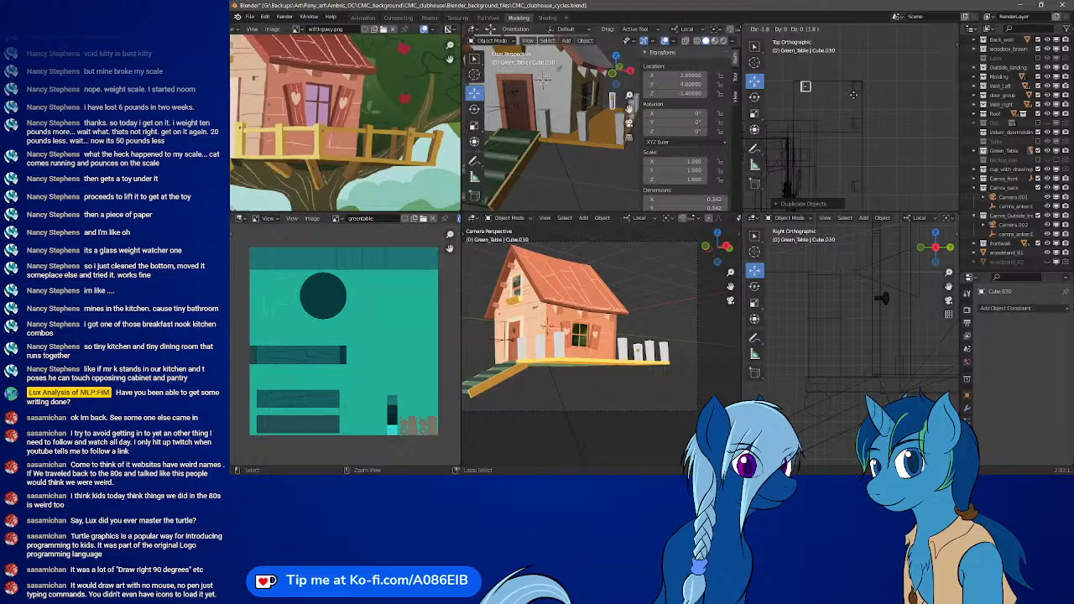
pyautogui.click(853, 94)
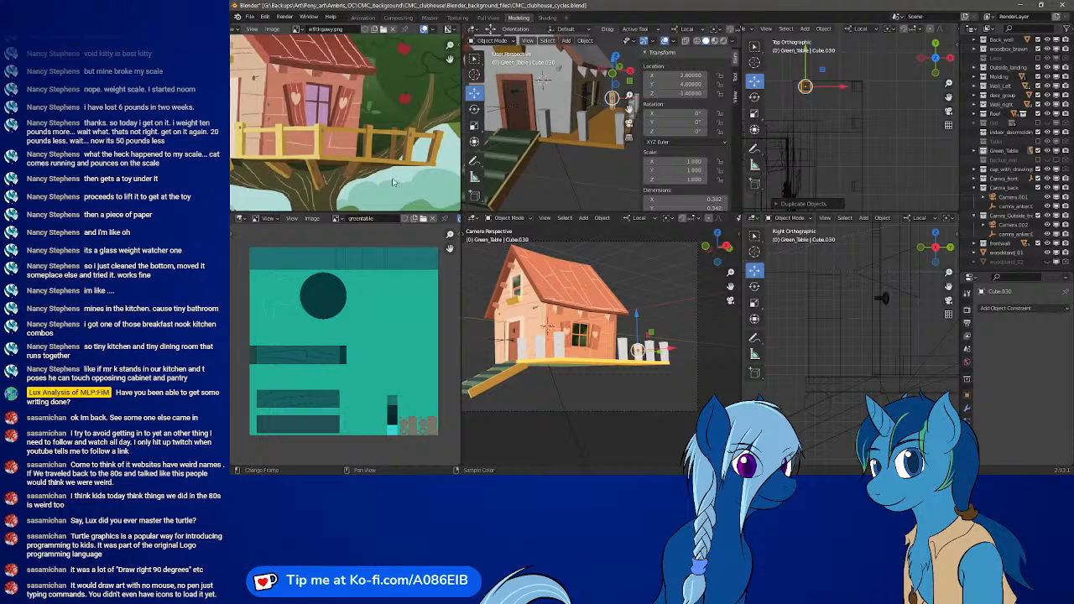
# - Select all the railing posts along the deck's edges and set the transform pivot point to Individual Origins
pyautogui.click(540, 352)
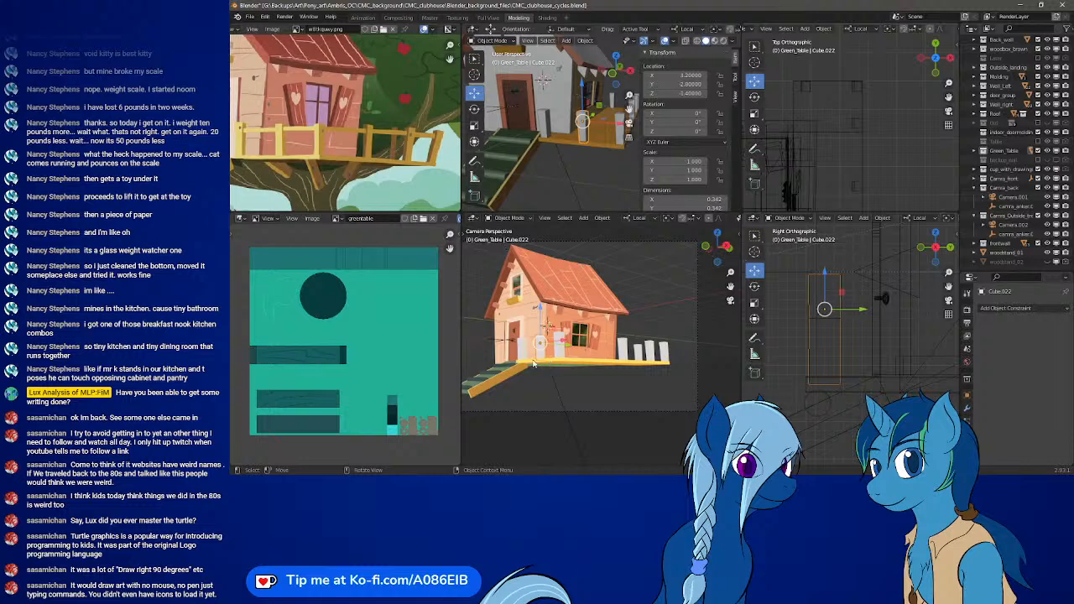
pyautogui.scroll(5, 534, 362)
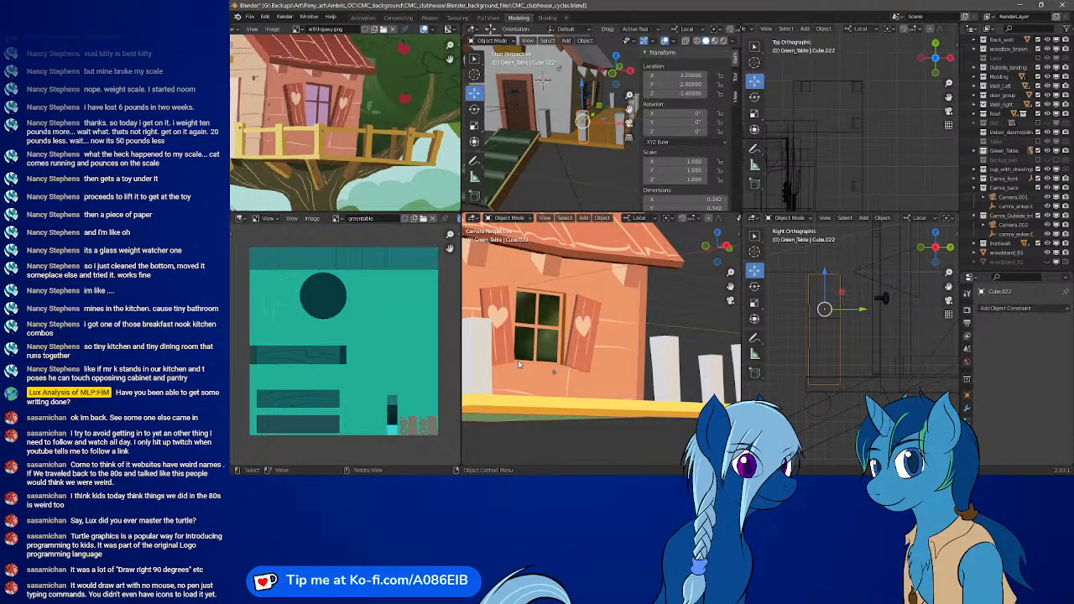
pyautogui.moveTo(519, 363); pyautogui.dragTo(670, 369, button='middle')
pyautogui.scroll(4, 670, 370)
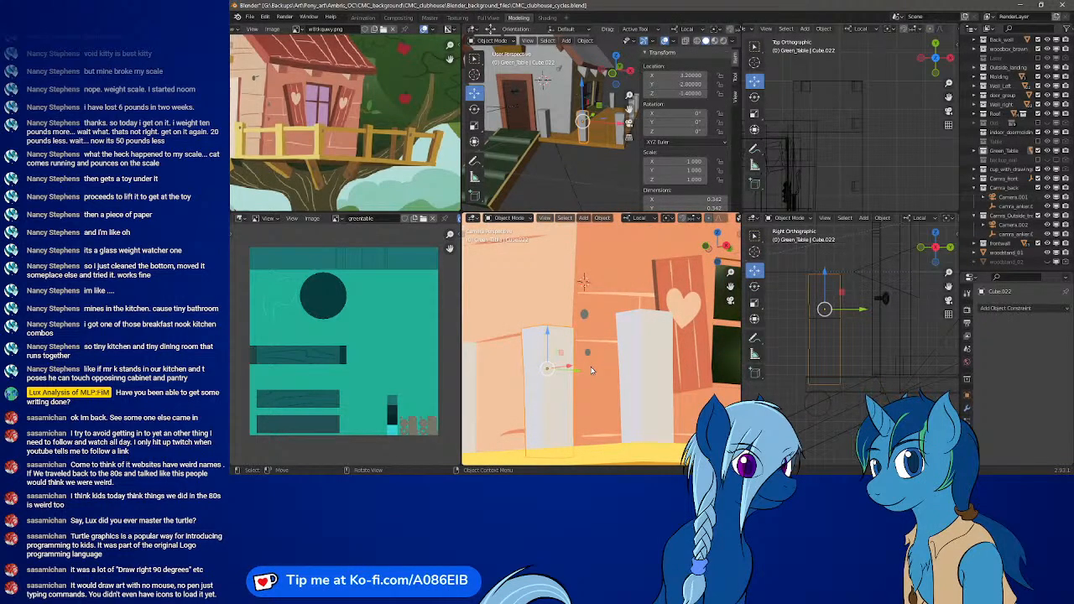
pyautogui.scroll(-5, 604, 370)
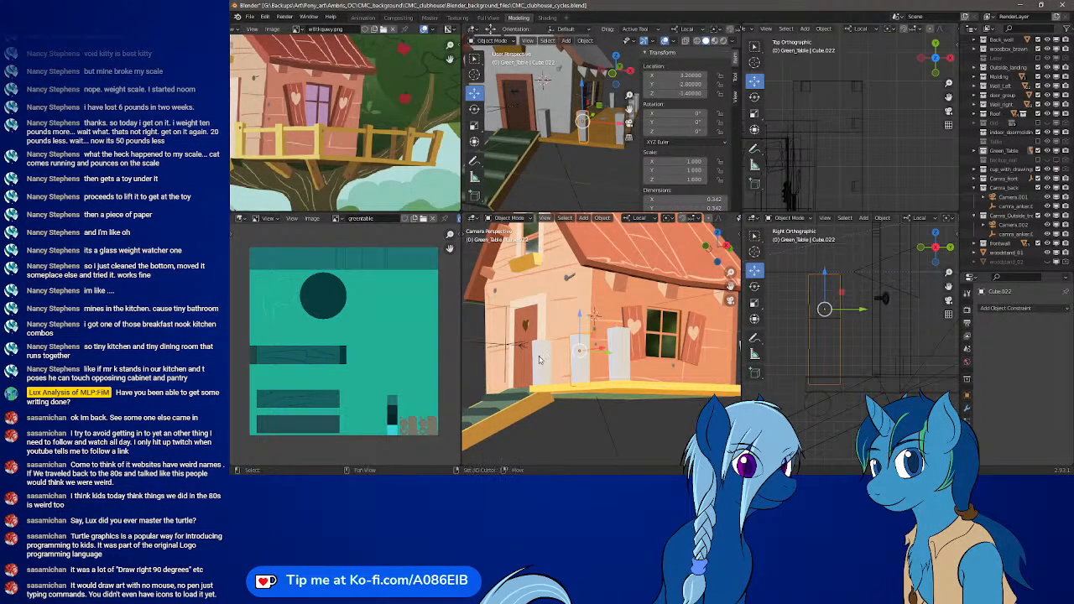
pyautogui.click(577, 361)
pyautogui.click(614, 355)
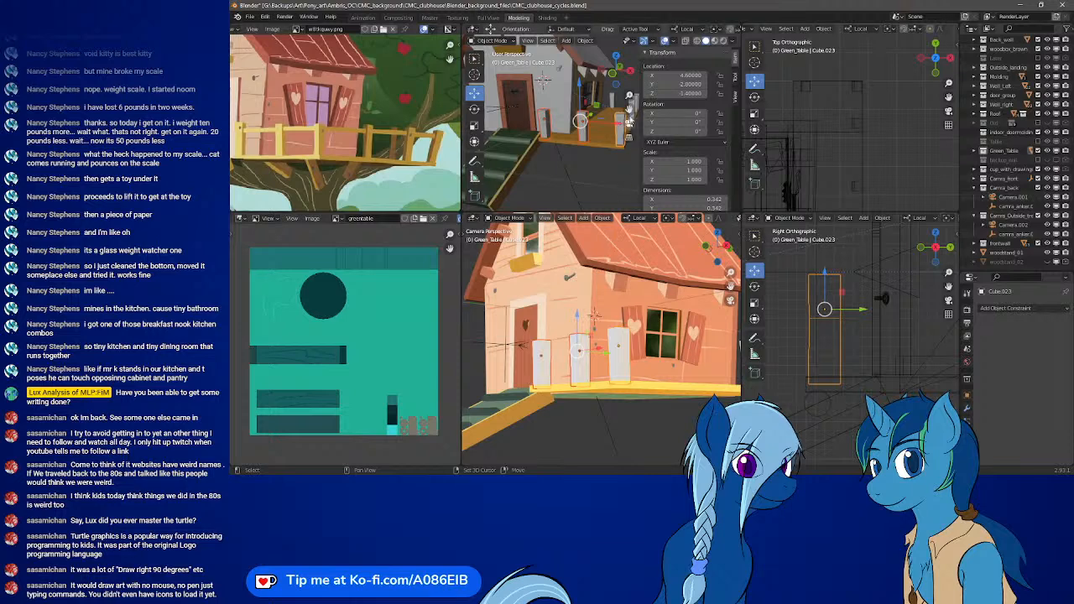
pyautogui.keyDown('shift'); pyautogui.click(856, 187); pyautogui.keyUp('shift')
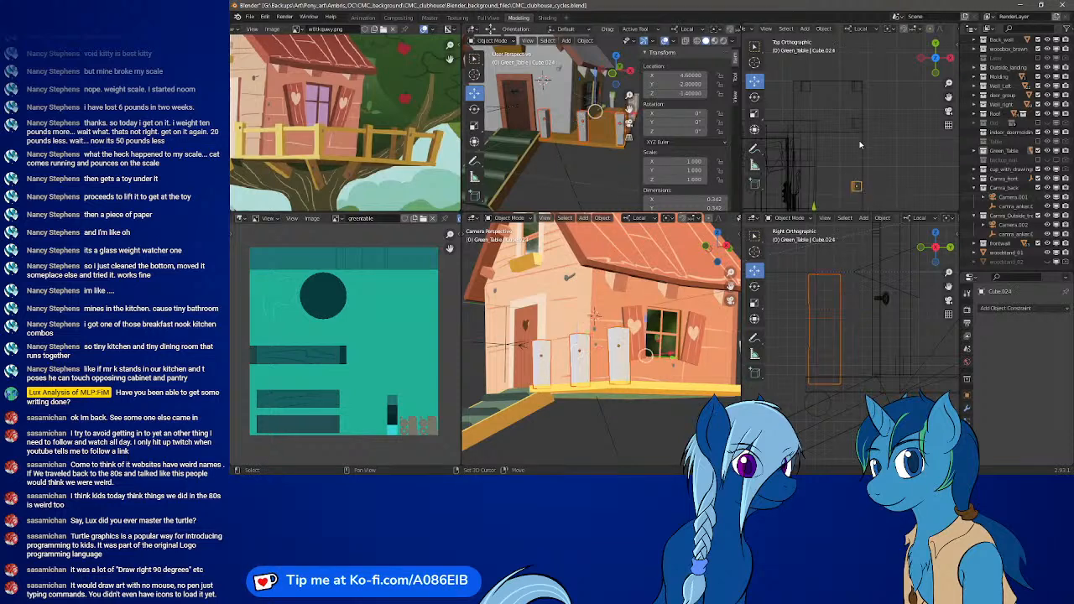
pyautogui.keyDown('shift'); pyautogui.click(857, 88); pyautogui.keyUp('shift')
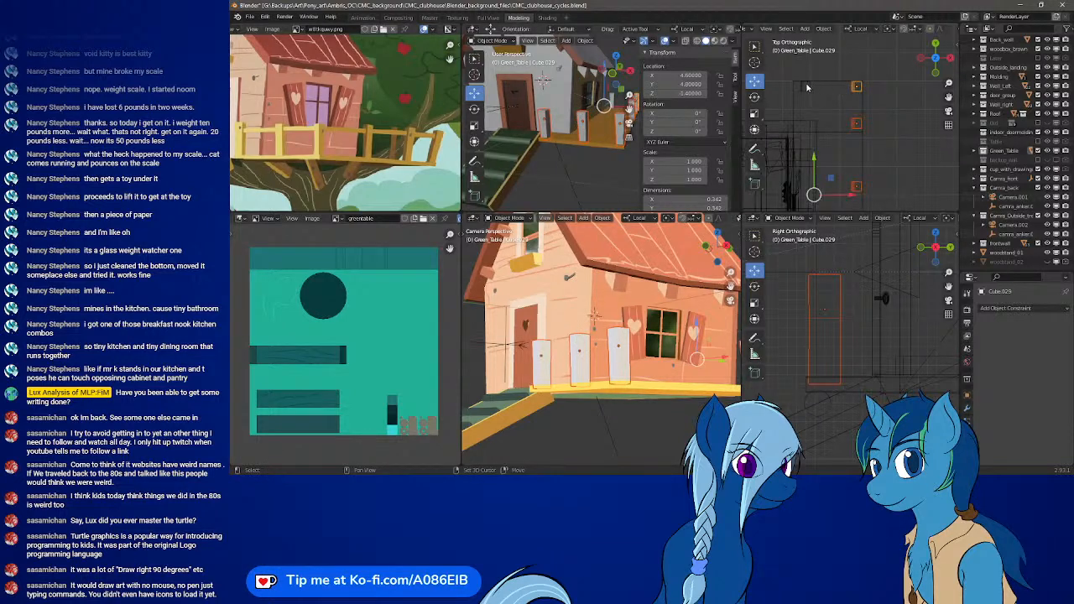
pyautogui.keyDown('shift'); pyautogui.click(805, 87); pyautogui.keyUp('shift')
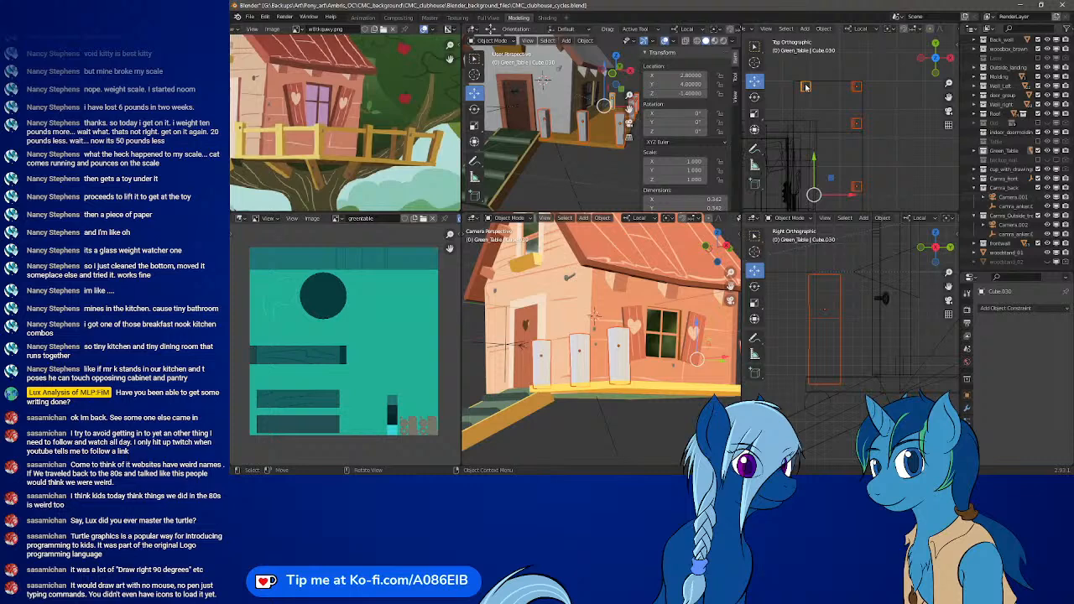
pyautogui.moveTo(603, 144); pyautogui.dragTo(522, 166, button='middle')
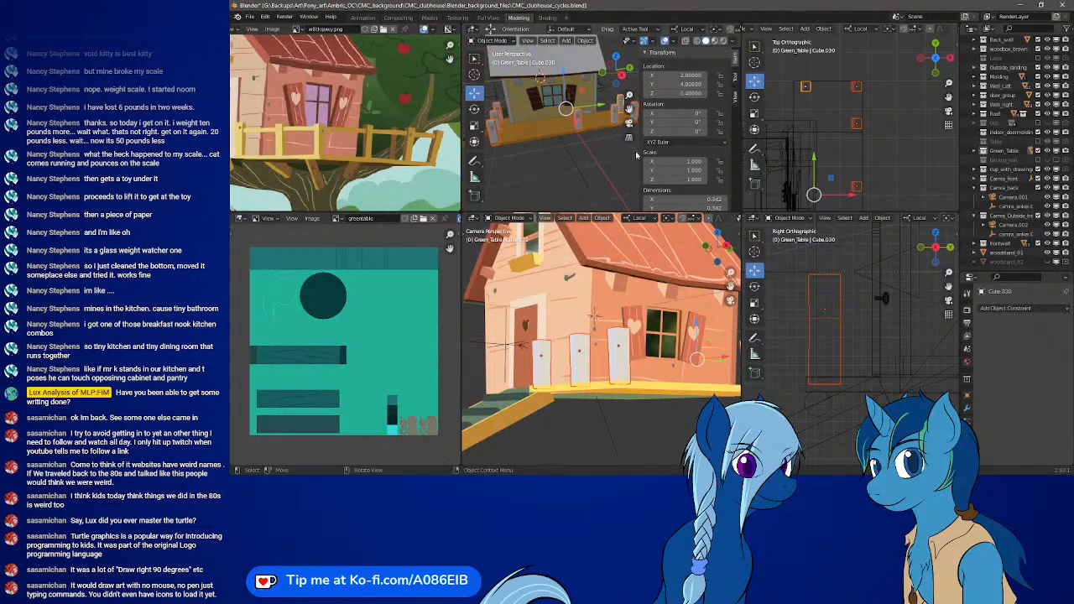
pyautogui.click(886, 30)
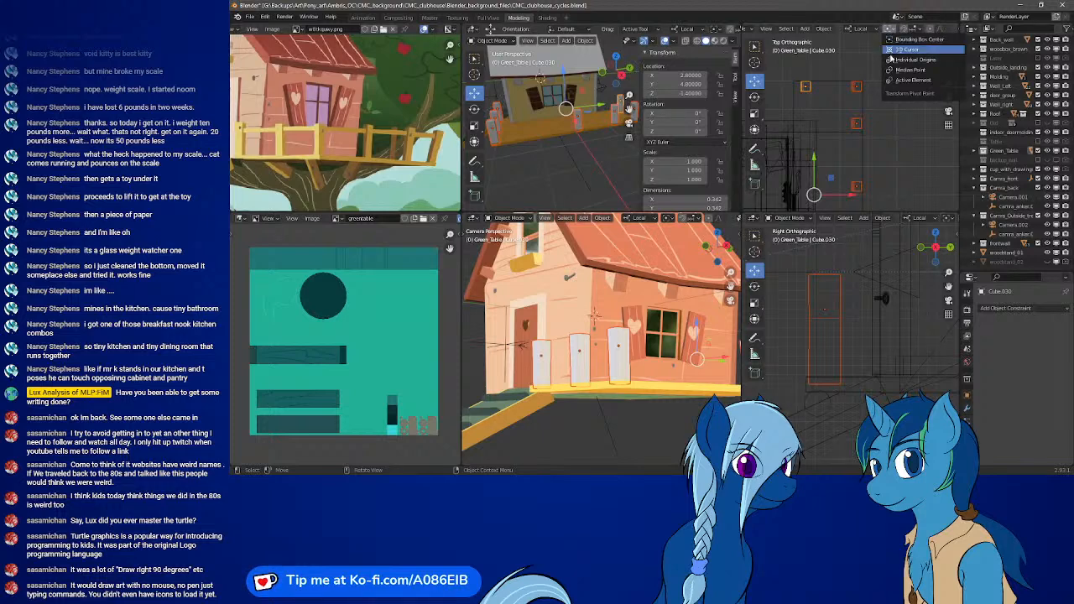
pyautogui.click(891, 60)
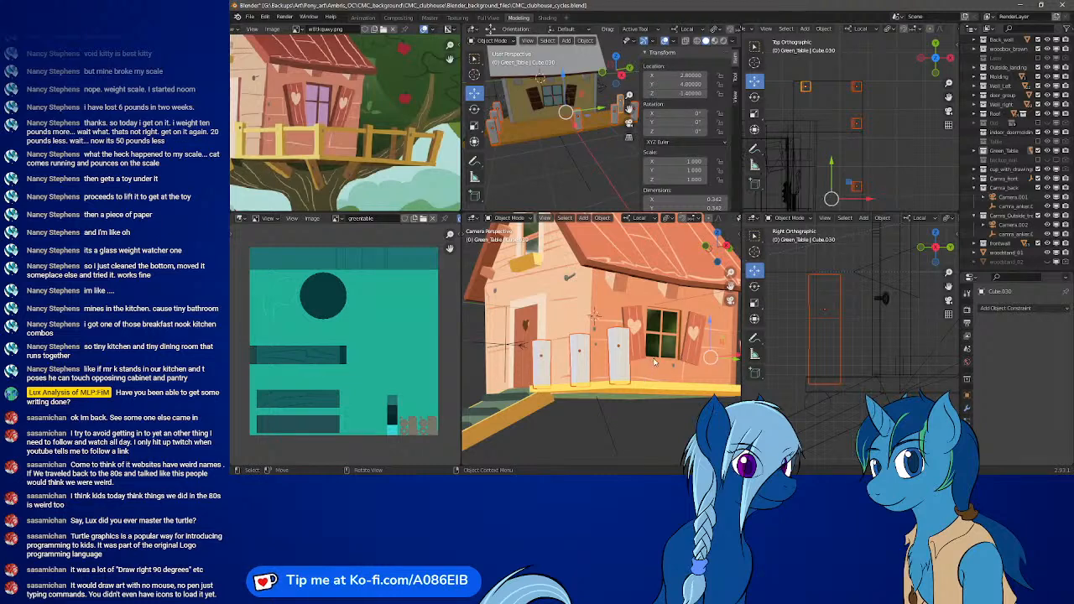
pyautogui.press('s')
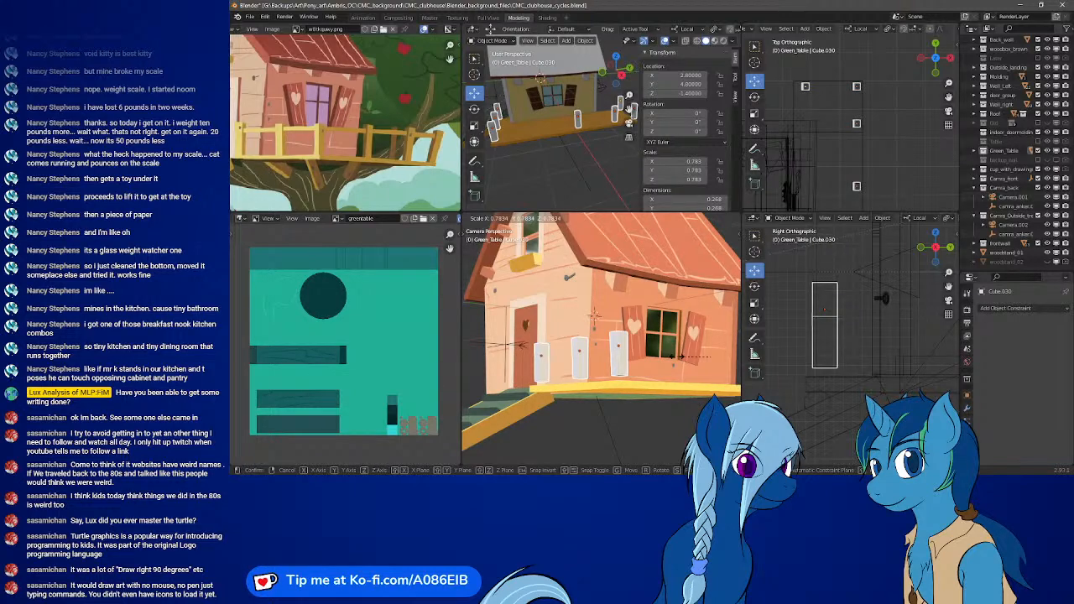
pyautogui.press('z')
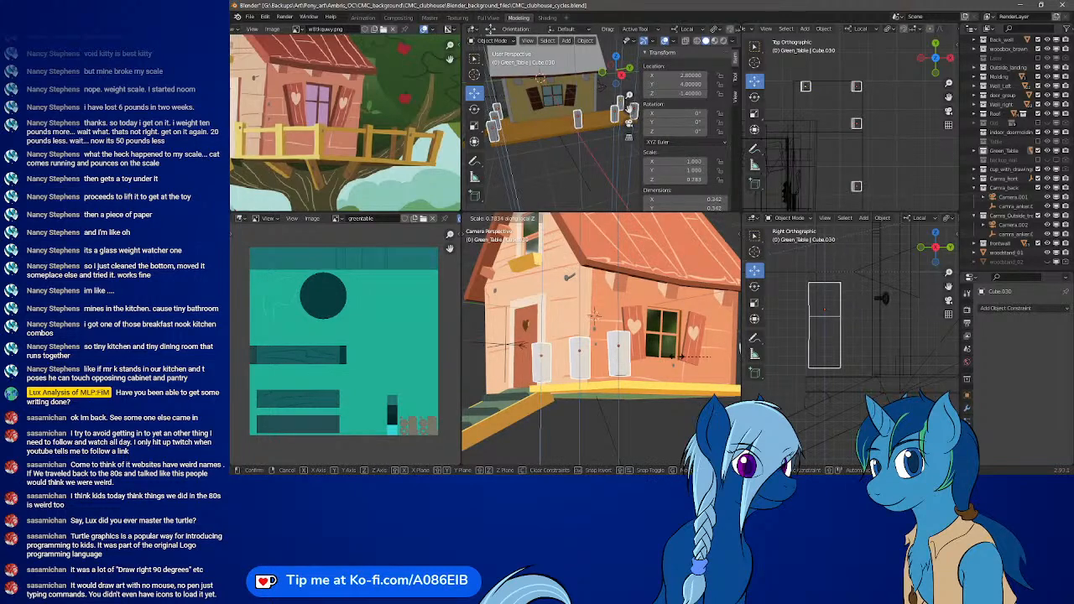
pyautogui.press('x')
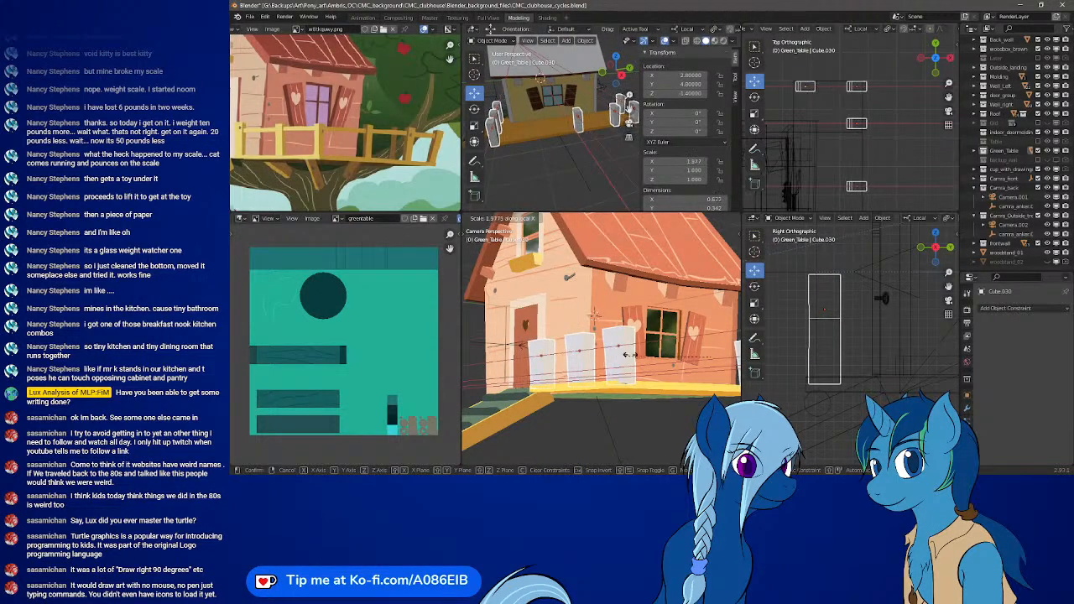
pyautogui.press('y')
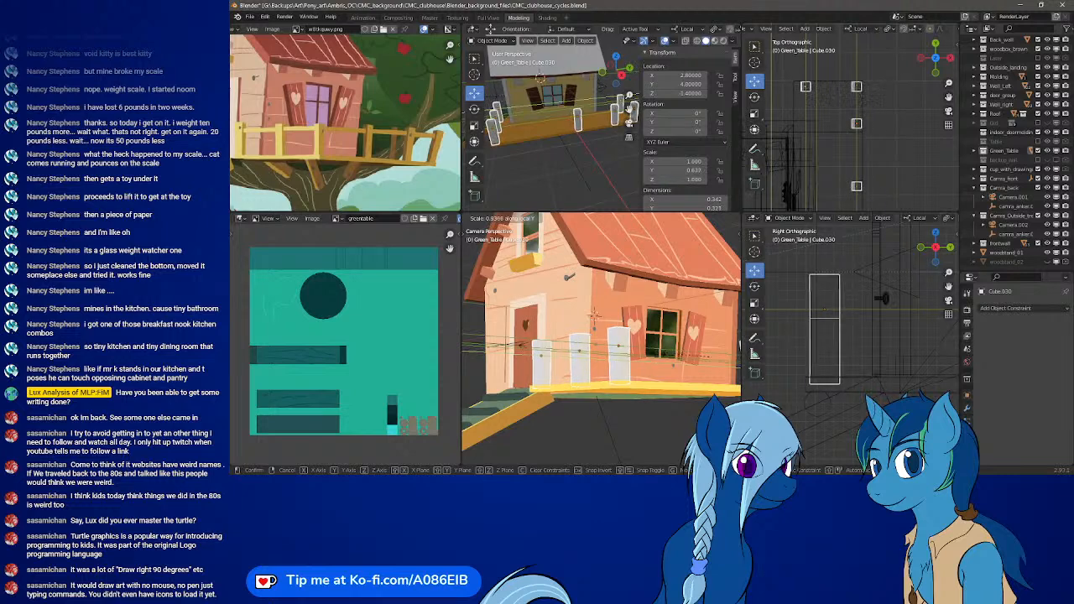
pyautogui.press('Escape')
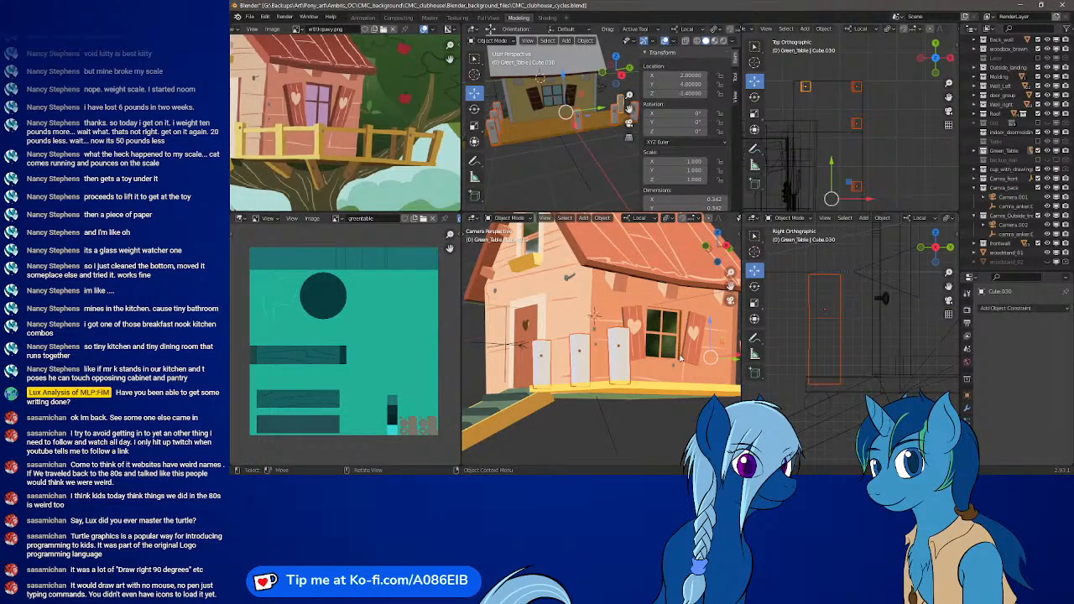
# - Scale all the selected railing posts down to about 0.67, then stretch them along Z to a scale of about 1.08
pyautogui.press('s')
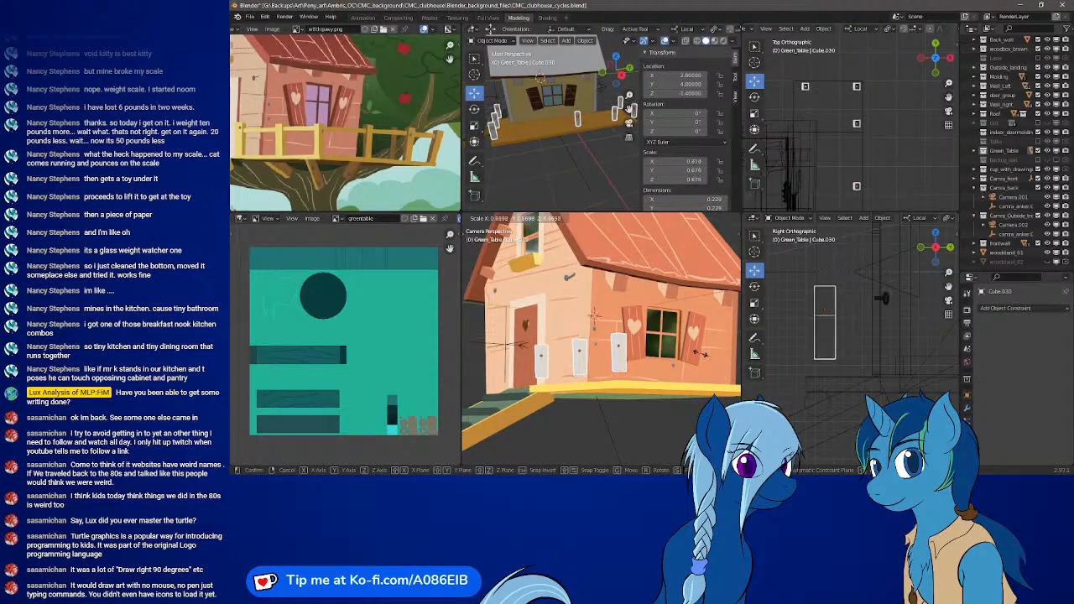
pyautogui.click(703, 353)
pyautogui.press('s')
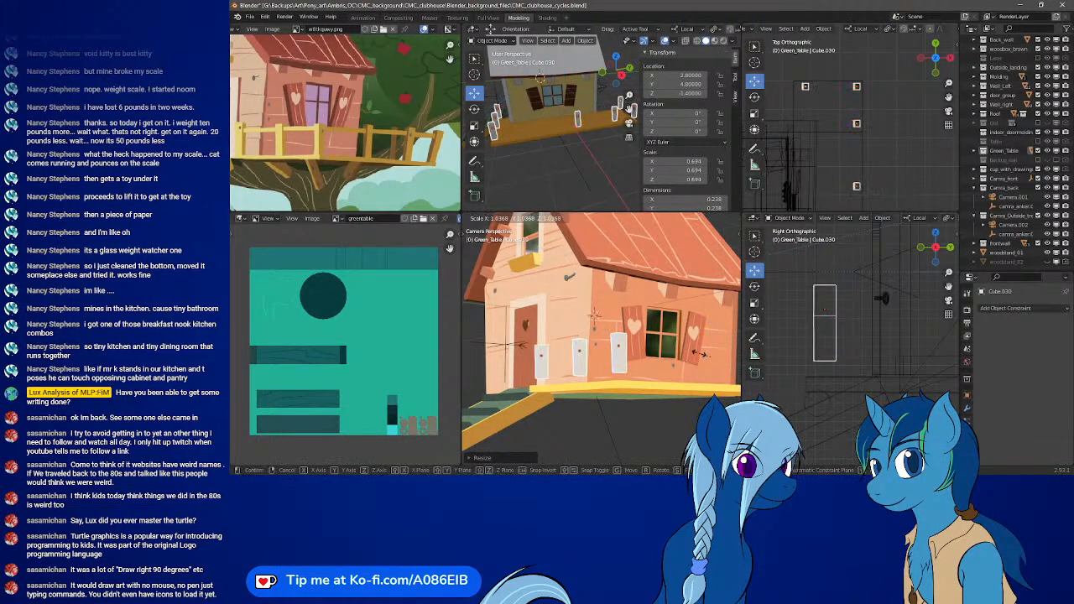
pyautogui.press('z')
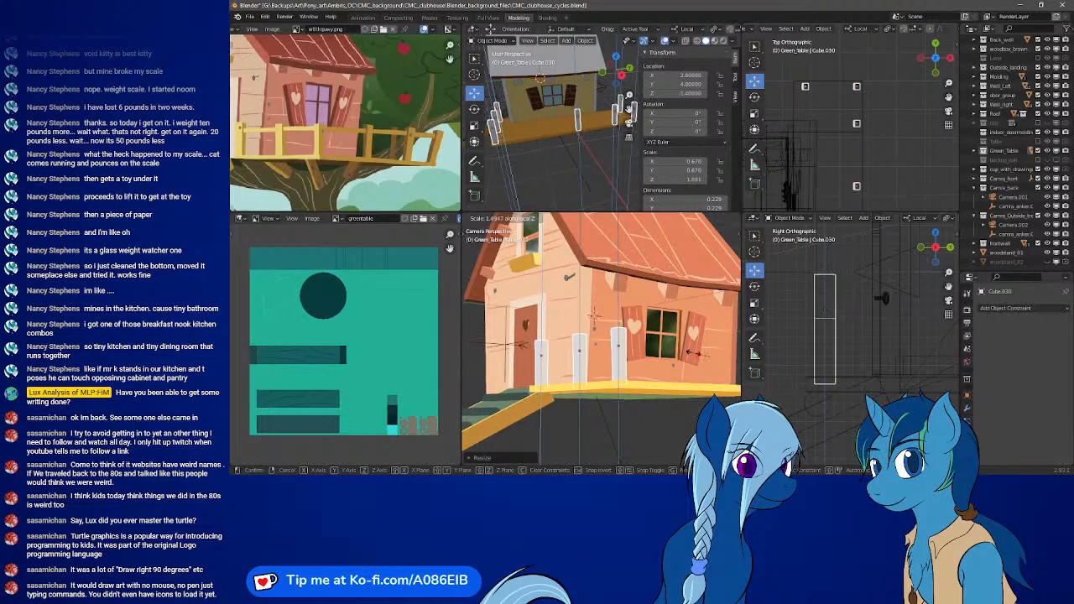
pyautogui.click(690, 354)
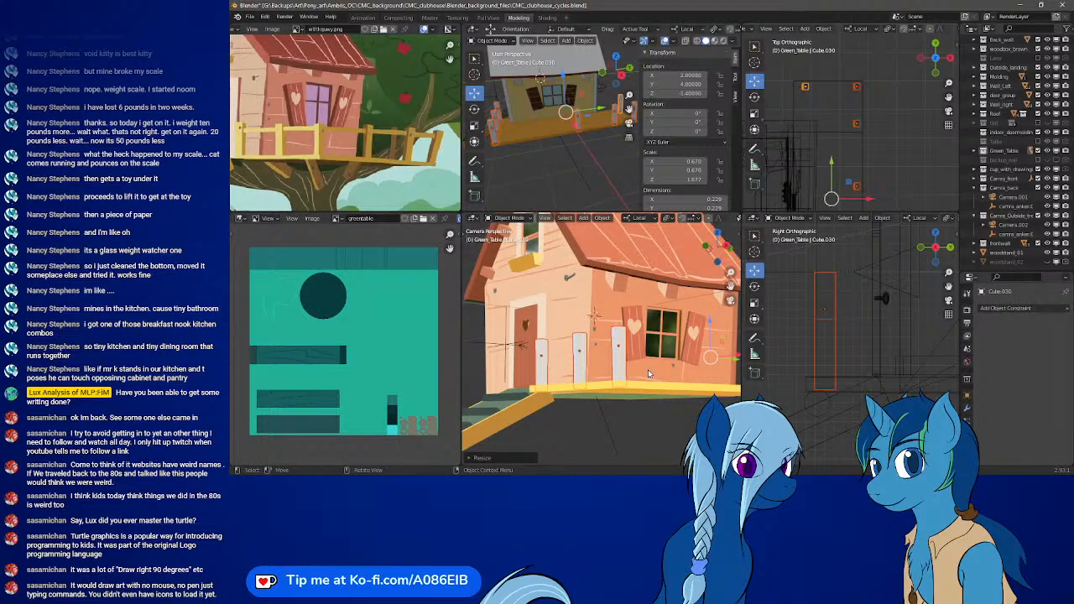
# - Select the upper vertices of all the railing posts in Edit Mode and try moving them
pyautogui.scroll(-5, 895, 320)
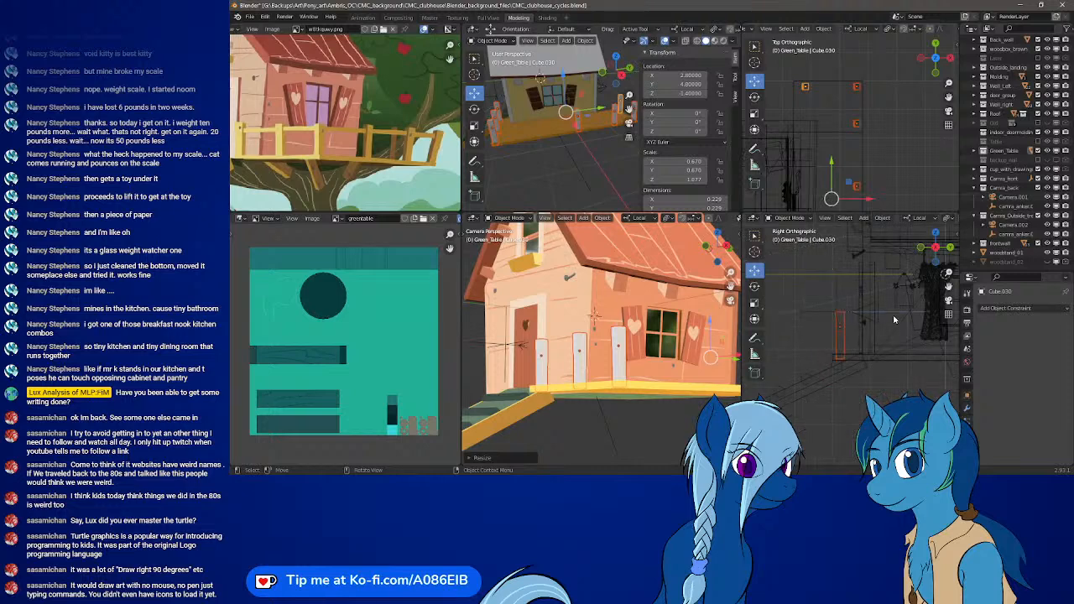
pyautogui.keyDown('shift'); pyautogui.moveTo(890, 373); pyautogui.dragTo(841, 377, button='middle'); pyautogui.keyUp('shift')
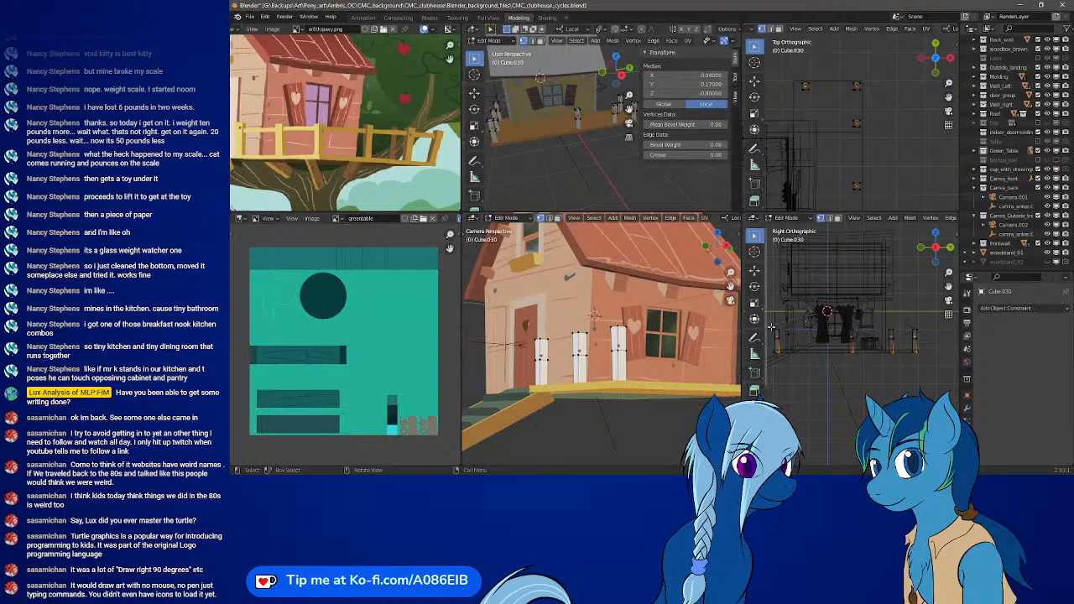
pyautogui.moveTo(771, 322); pyautogui.dragTo(925, 334)
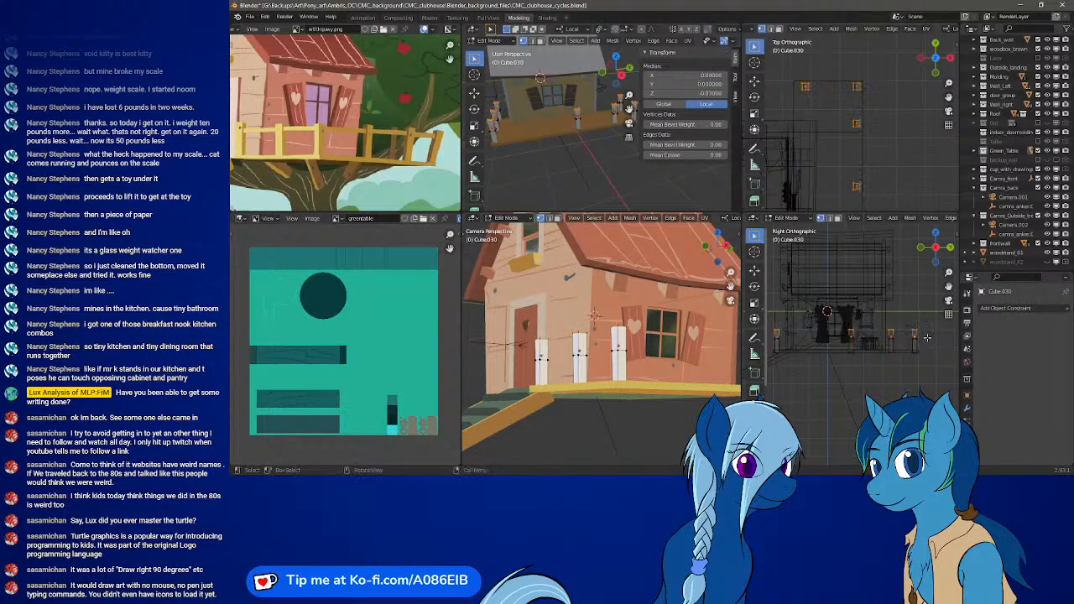
pyautogui.scroll(2, 788, 335)
pyautogui.scroll(6, 788, 335)
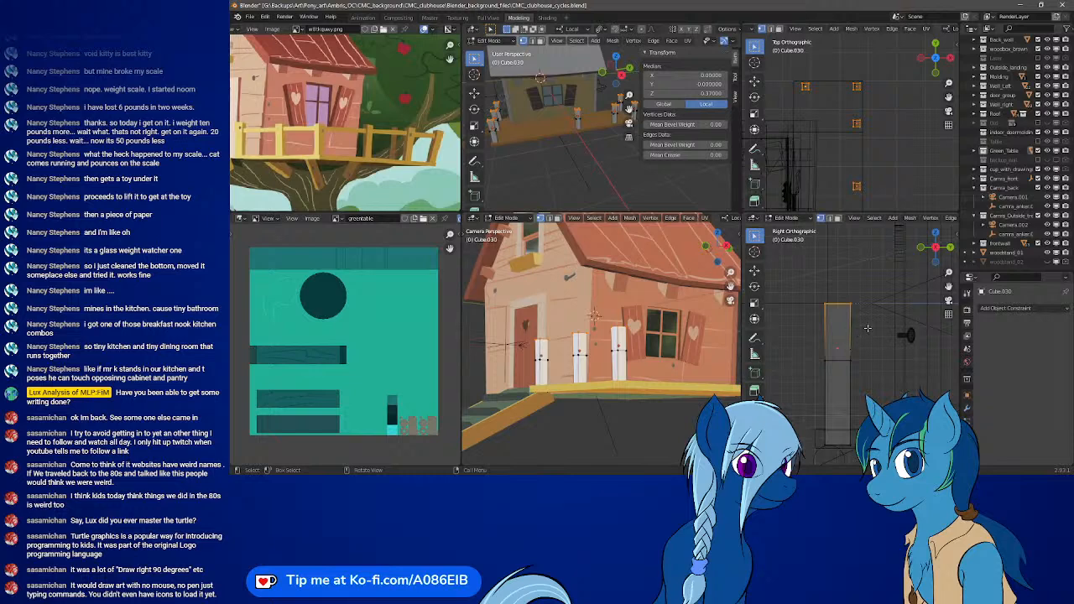
pyautogui.scroll(1, 850, 345)
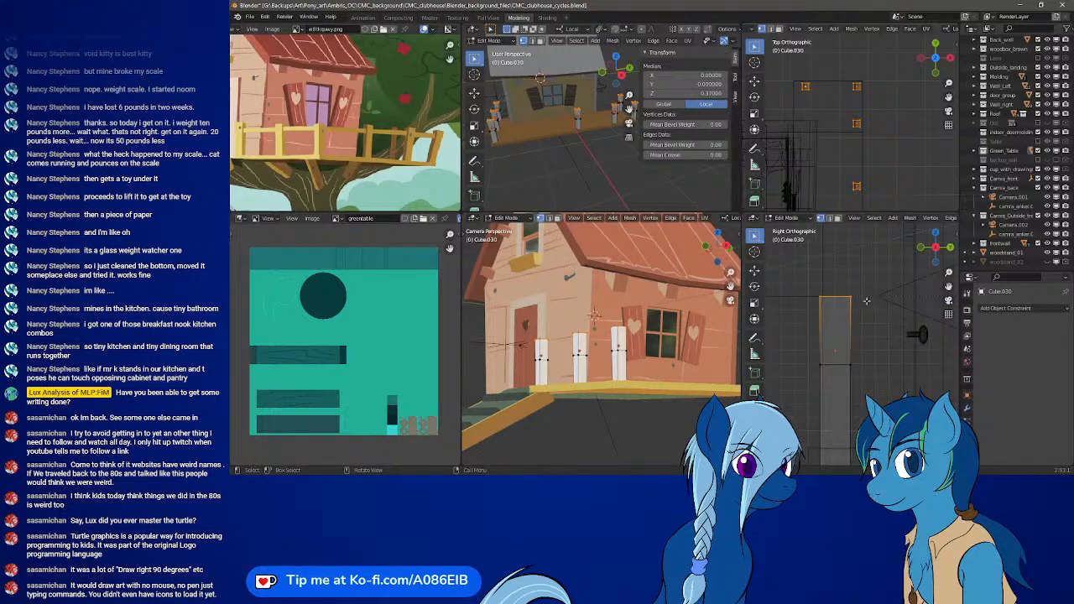
pyautogui.scroll(1, 867, 301)
pyautogui.press('g')
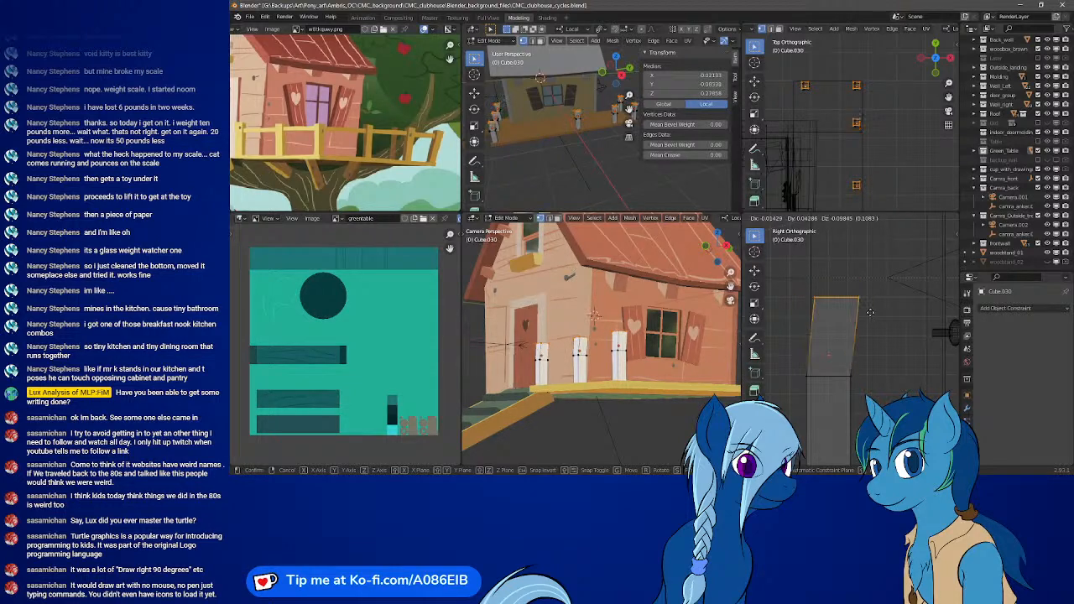
pyautogui.press('Escape')
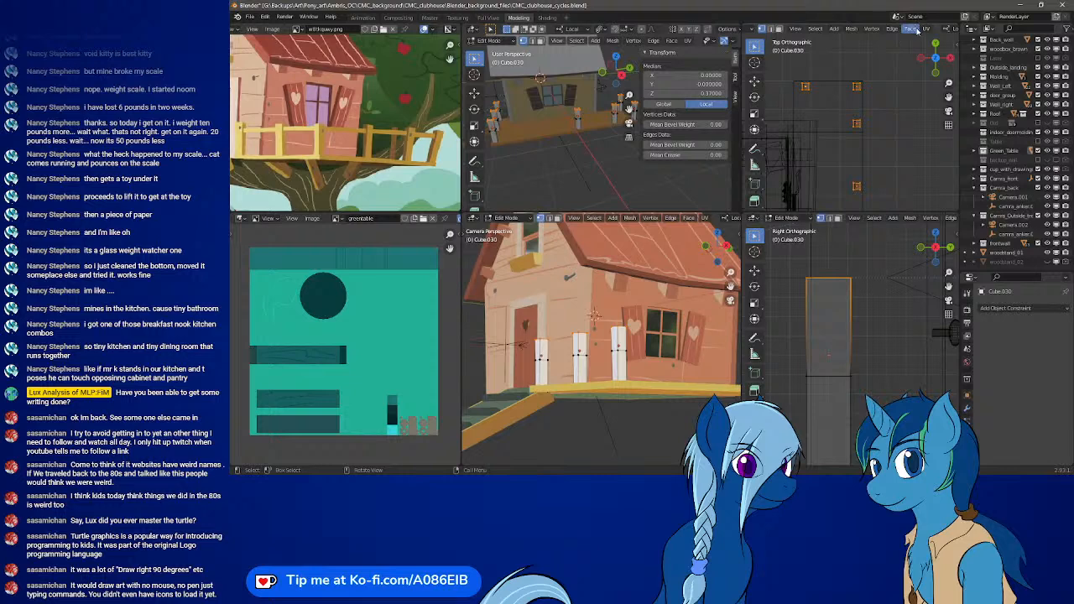
pyautogui.moveTo(917, 31); pyautogui.dragTo(778, 32, button='middle')
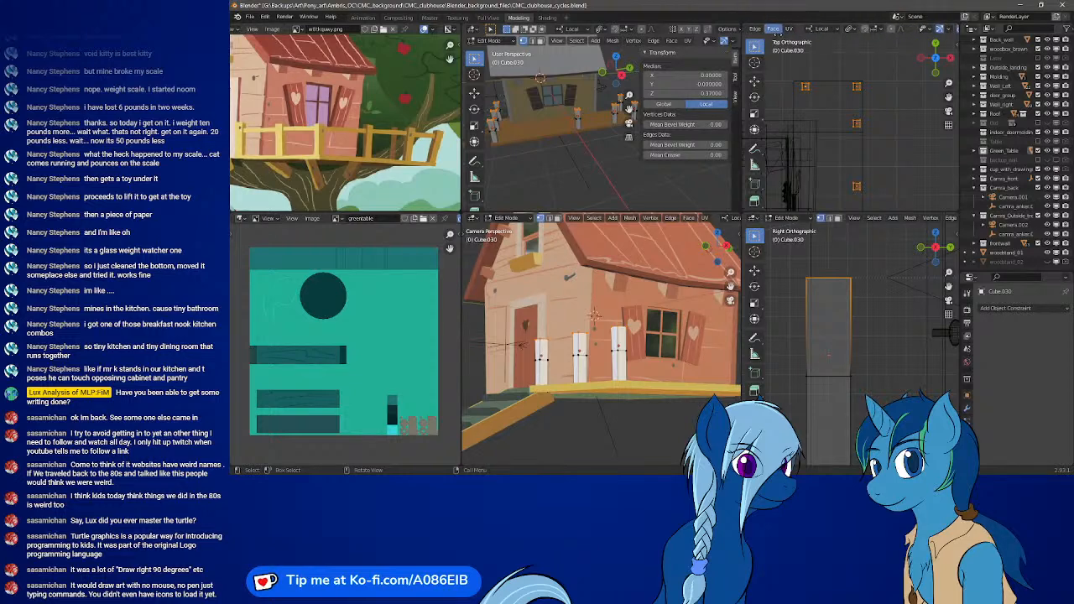
pyautogui.click(848, 29)
pyautogui.click(846, 40)
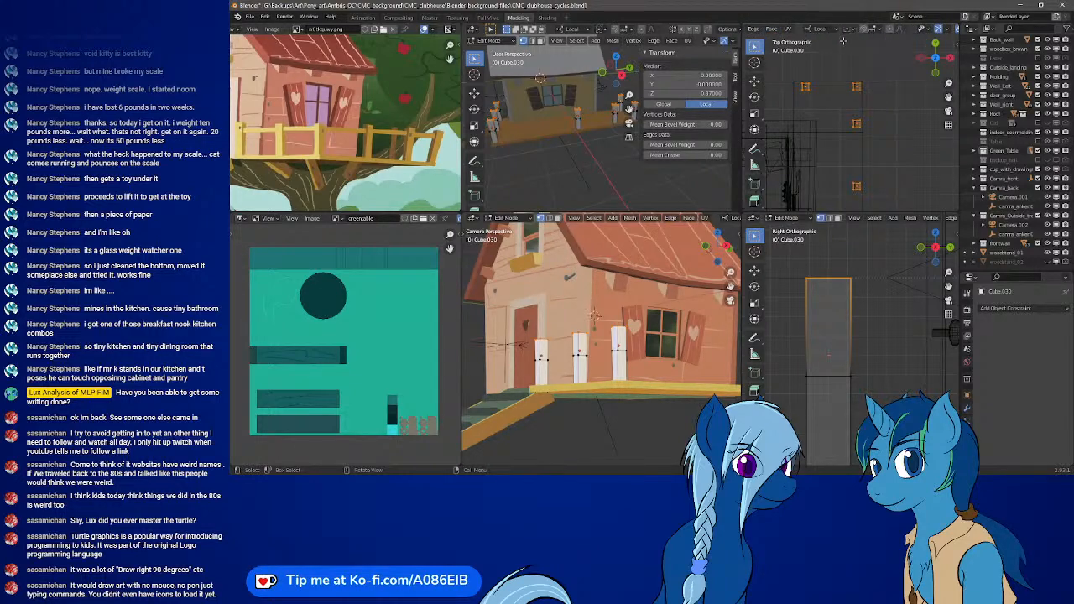
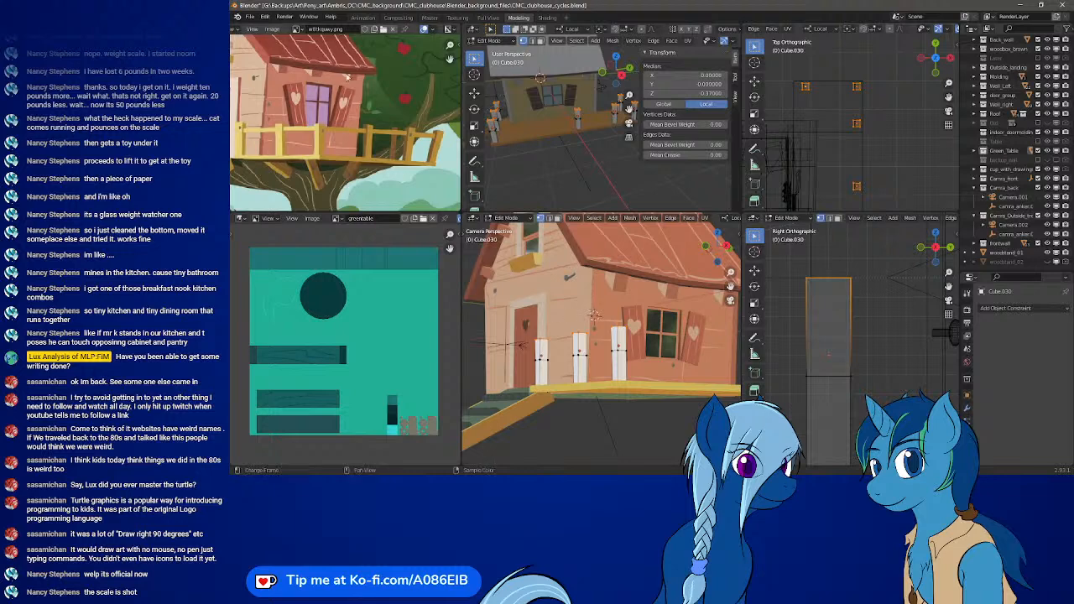
# - Try to move the visible upper vertices of the middle front post, using the railing in the reference image as a guide
pyautogui.moveTo(319, 115); pyautogui.dragTo(373, 118, button='middle')
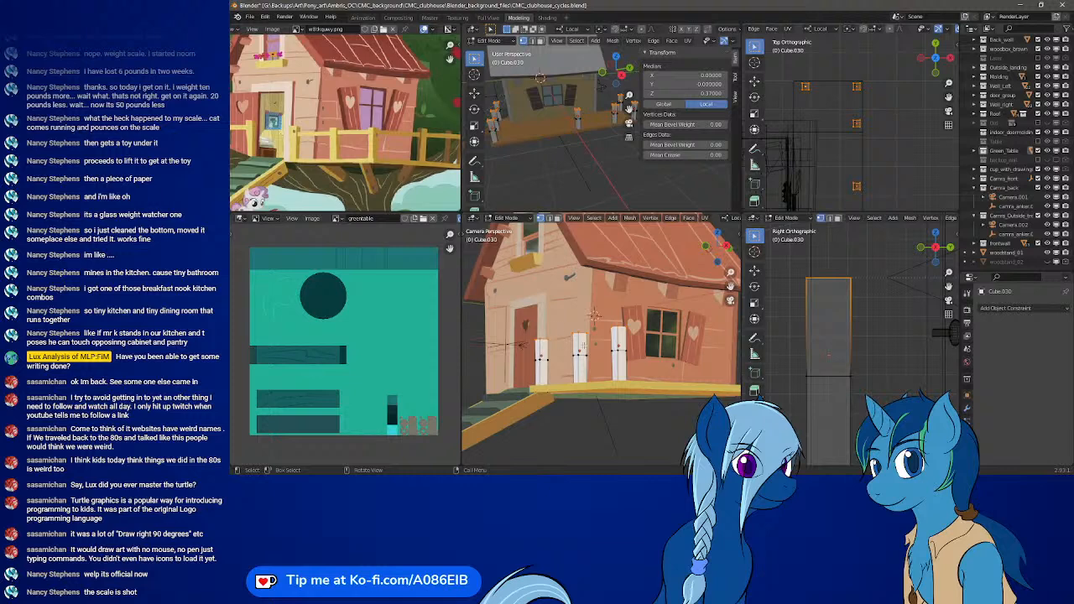
pyautogui.press('b')
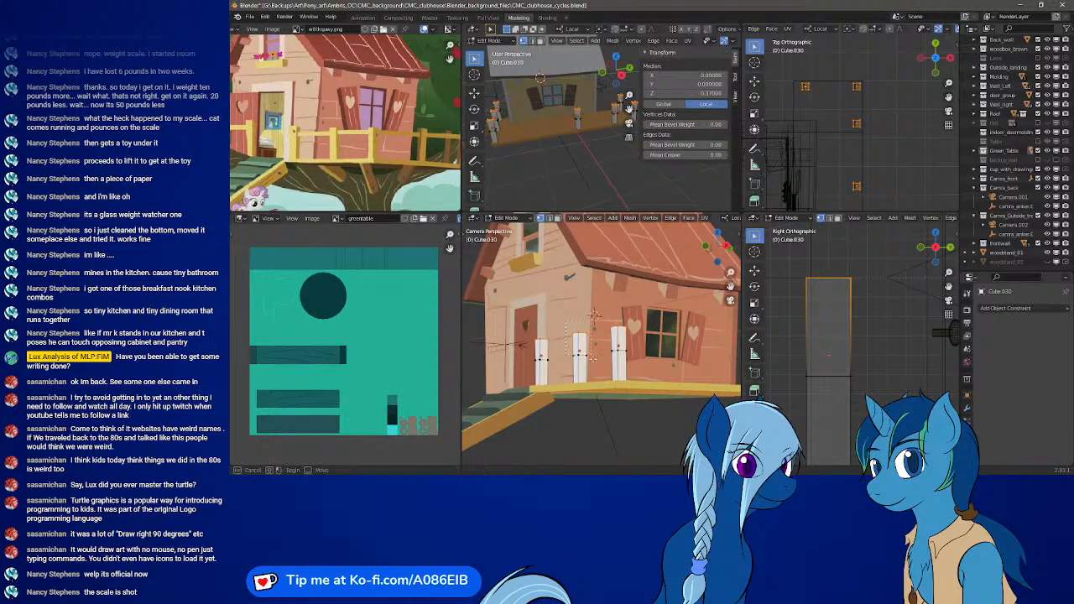
pyautogui.moveTo(593, 317); pyautogui.dragTo(599, 365)
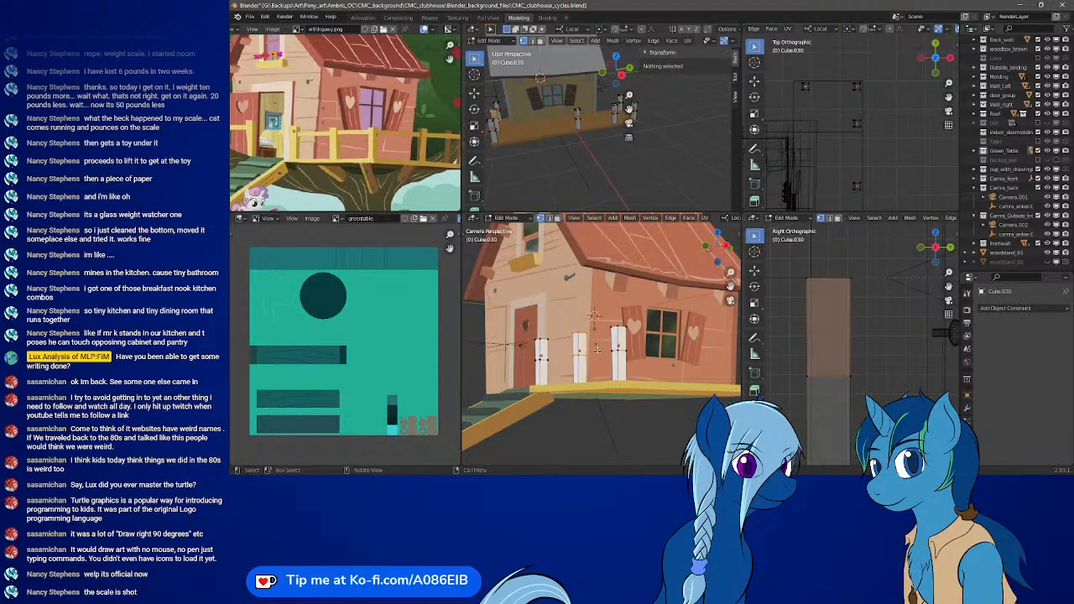
pyautogui.scroll(1, 586, 344)
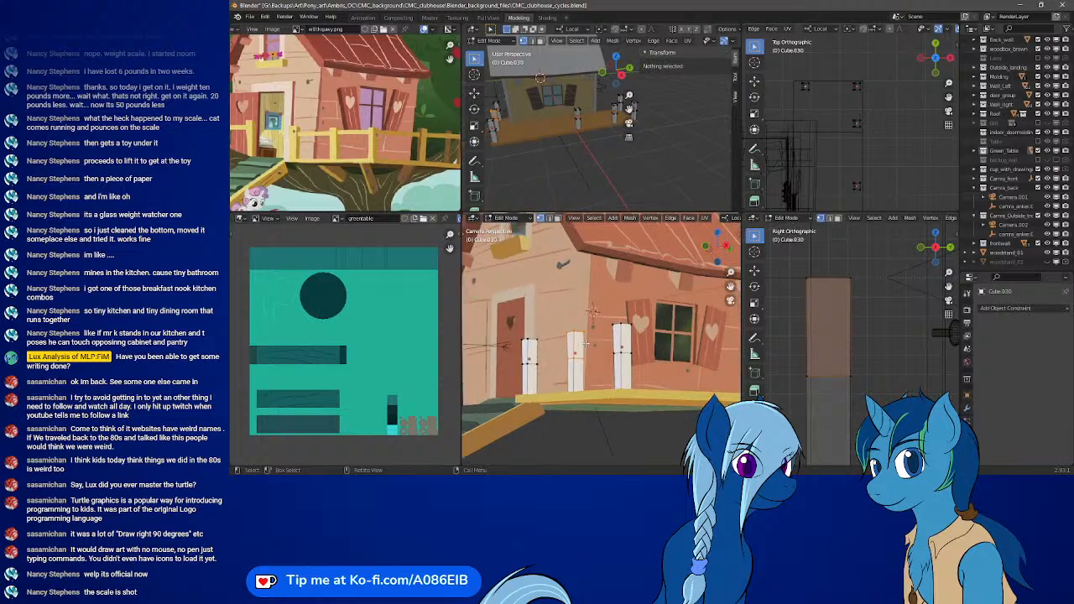
pyautogui.scroll(1, 586, 344)
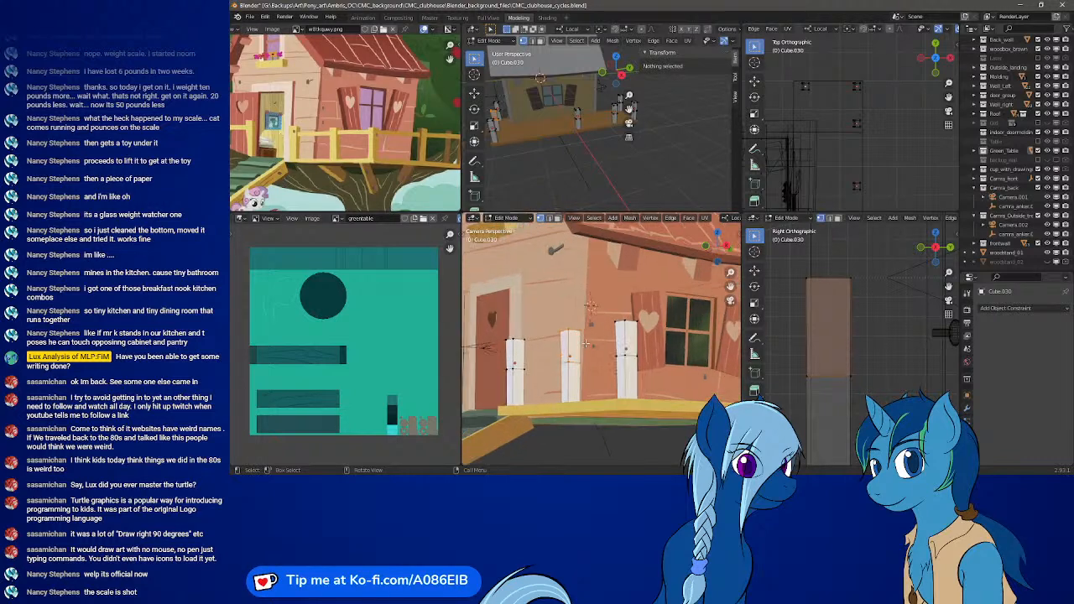
pyautogui.press('g')
pyautogui.click(586, 350)
# - Turn on X-ray in the camera view and lower all upper vertices of the middle front post about 0.11 along local Z
pyautogui.scroll(-2, 678, 220)
pyautogui.scroll(-5, 678, 220)
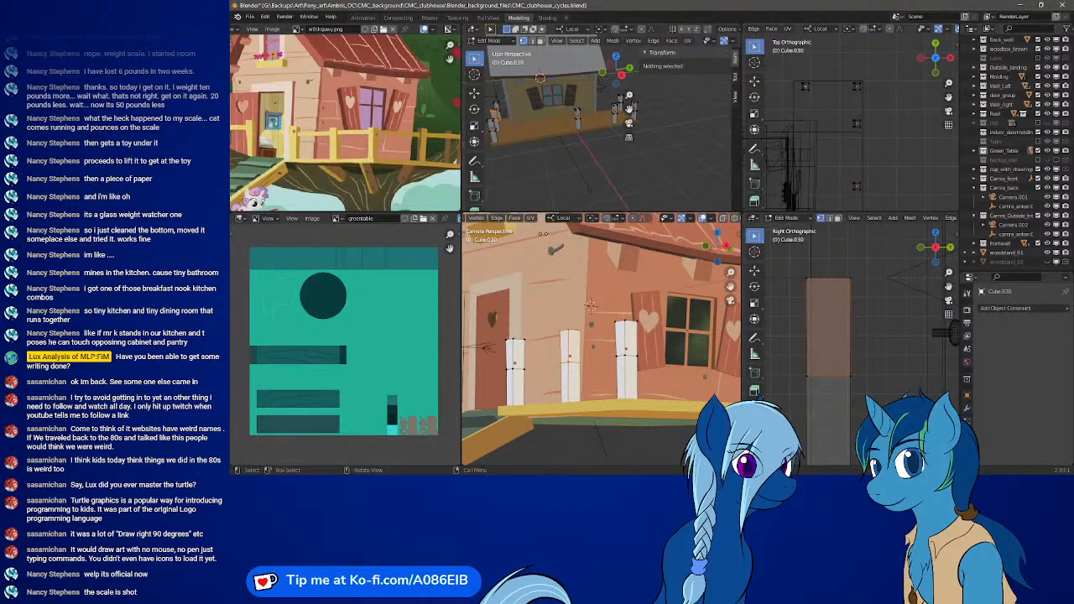
pyautogui.click(710, 218)
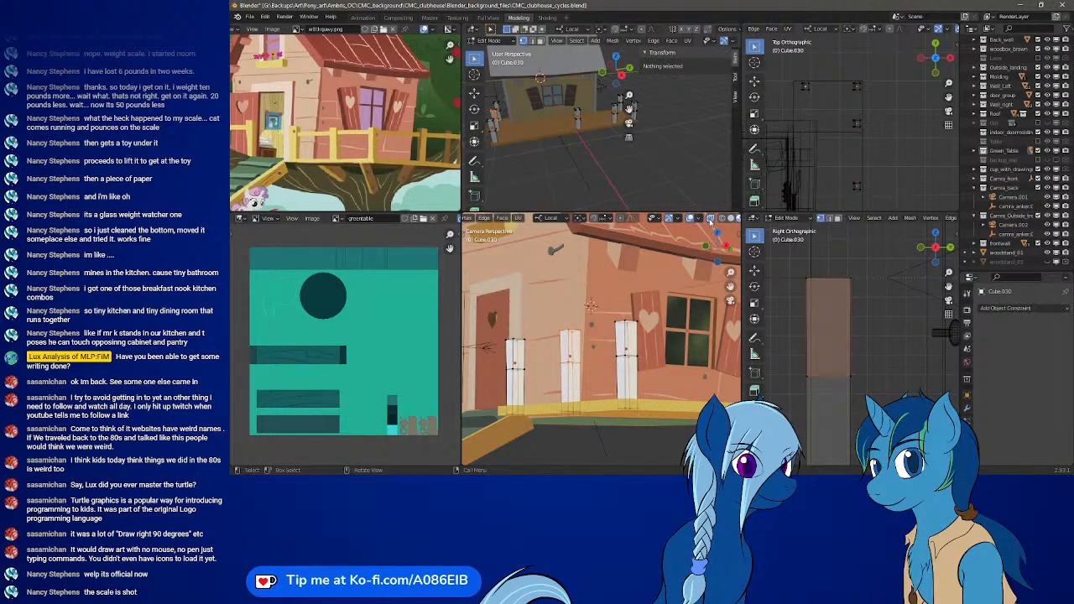
pyautogui.moveTo(552, 313); pyautogui.dragTo(596, 381)
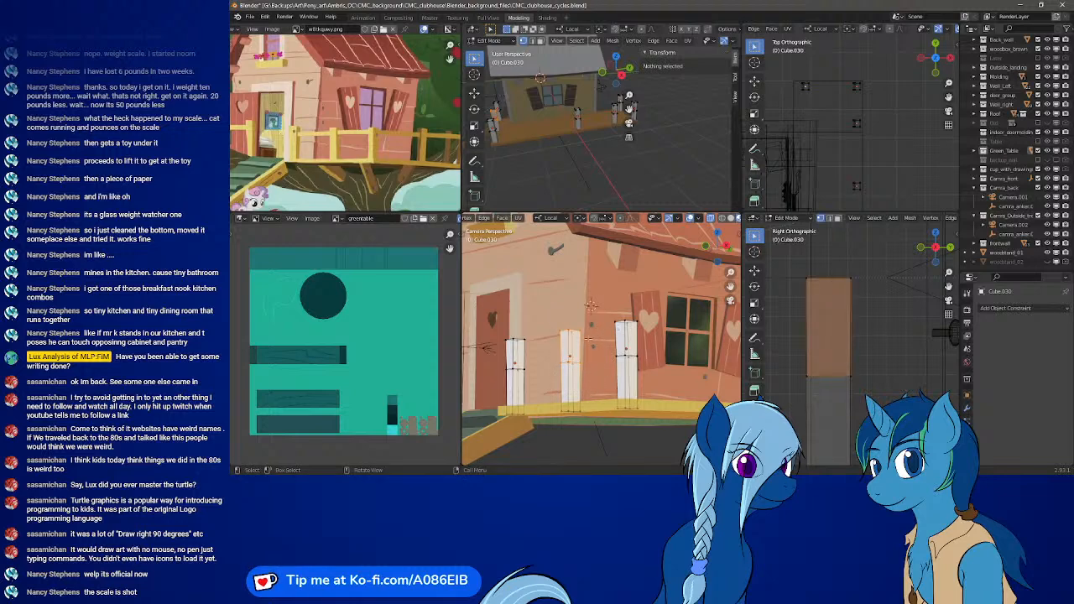
pyautogui.press('g')
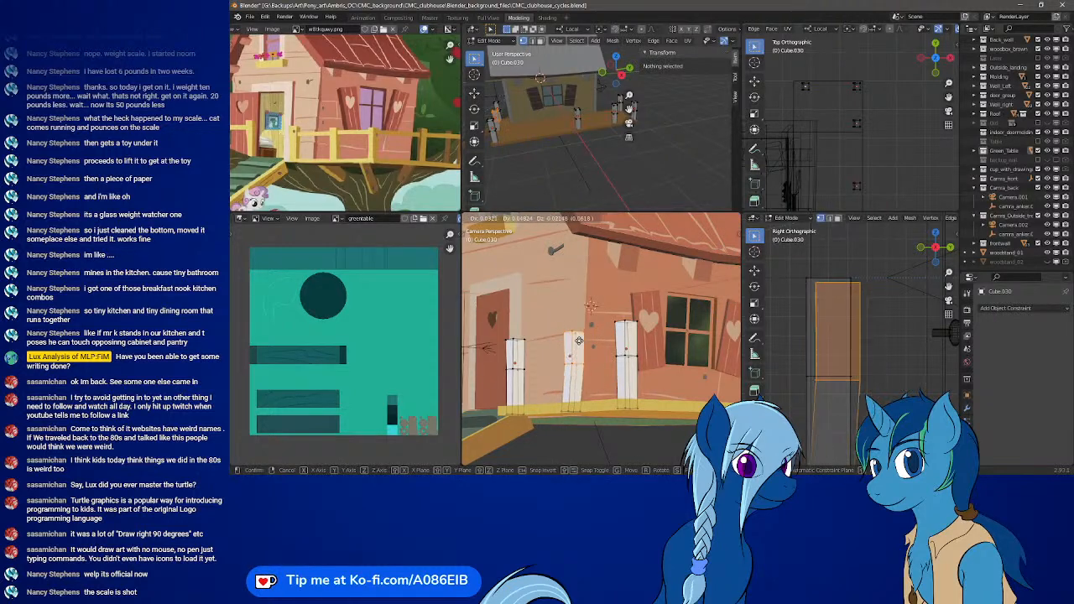
pyautogui.press('y')
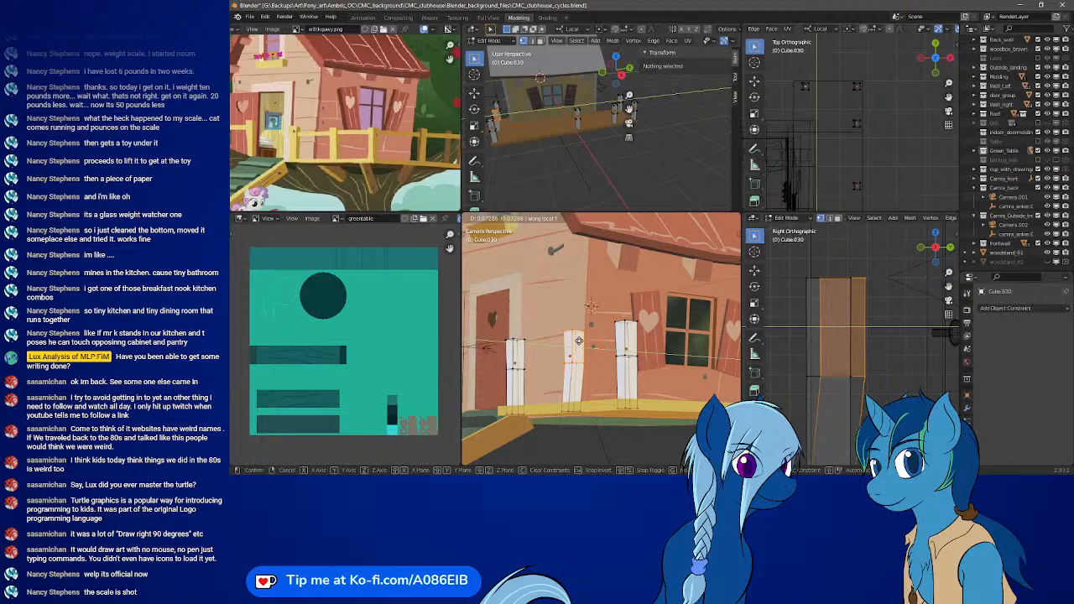
pyautogui.press('z')
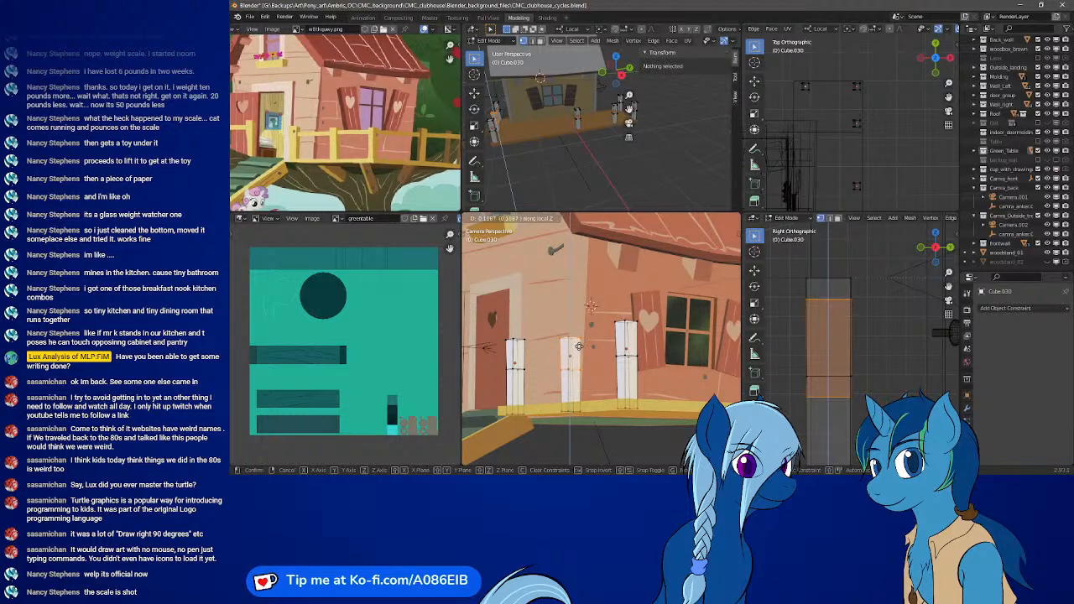
pyautogui.click(579, 346)
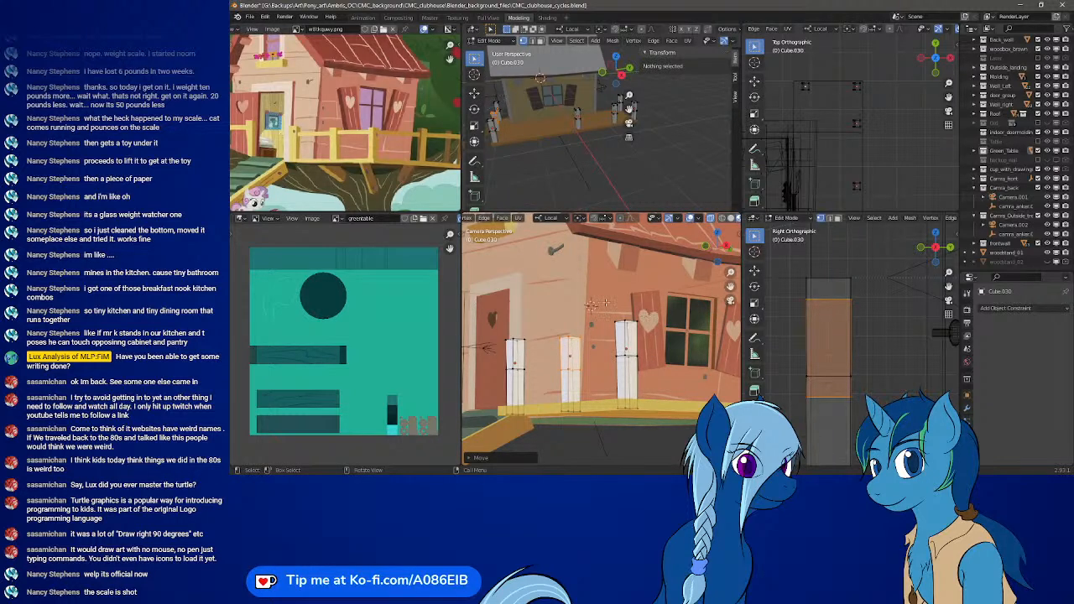
# - Lower the upper vertices of the post beside the window's near shutter about 0.22 along local Z
pyautogui.moveTo(606, 303); pyautogui.dragTo(661, 365)
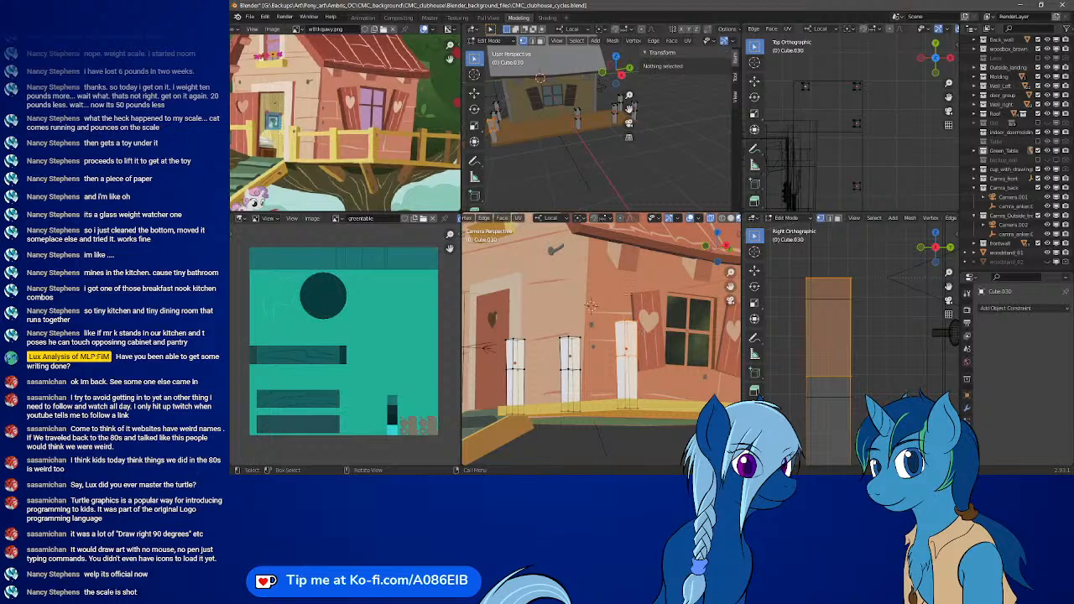
pyautogui.press('g')
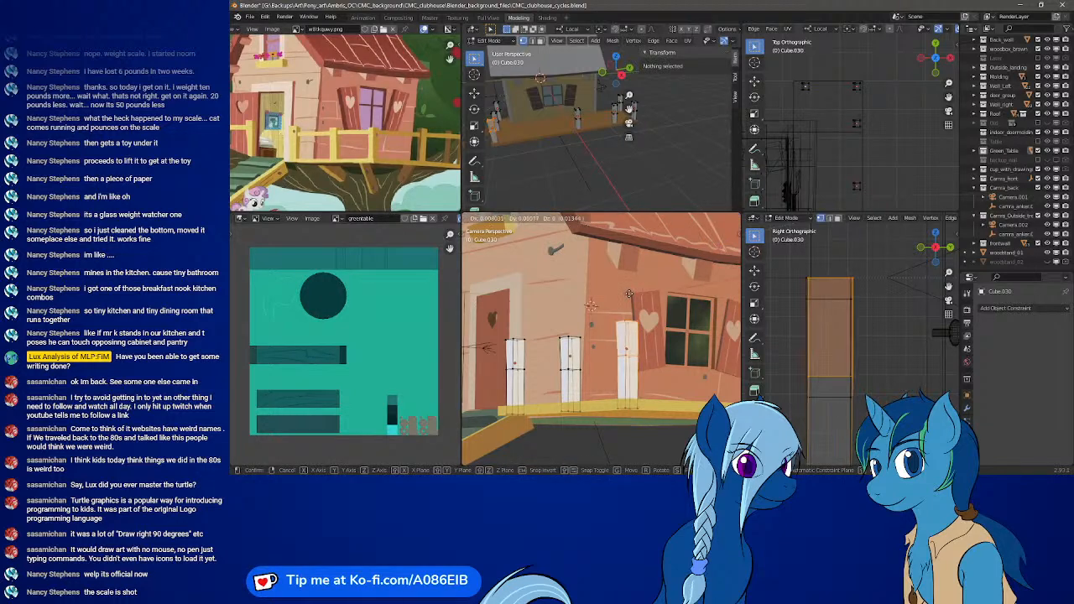
pyautogui.press('z')
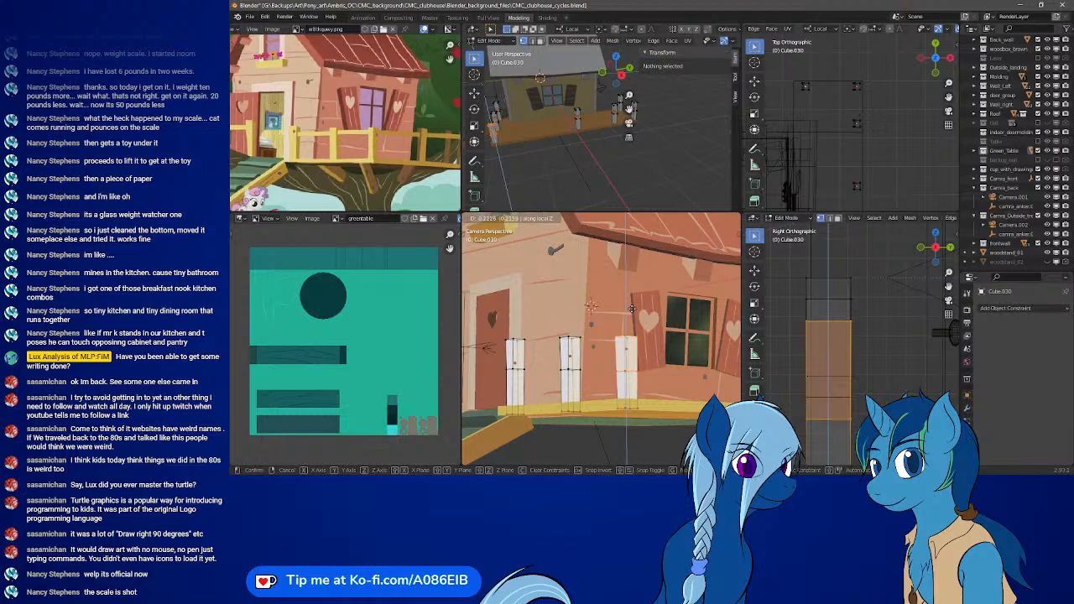
pyautogui.click(632, 309)
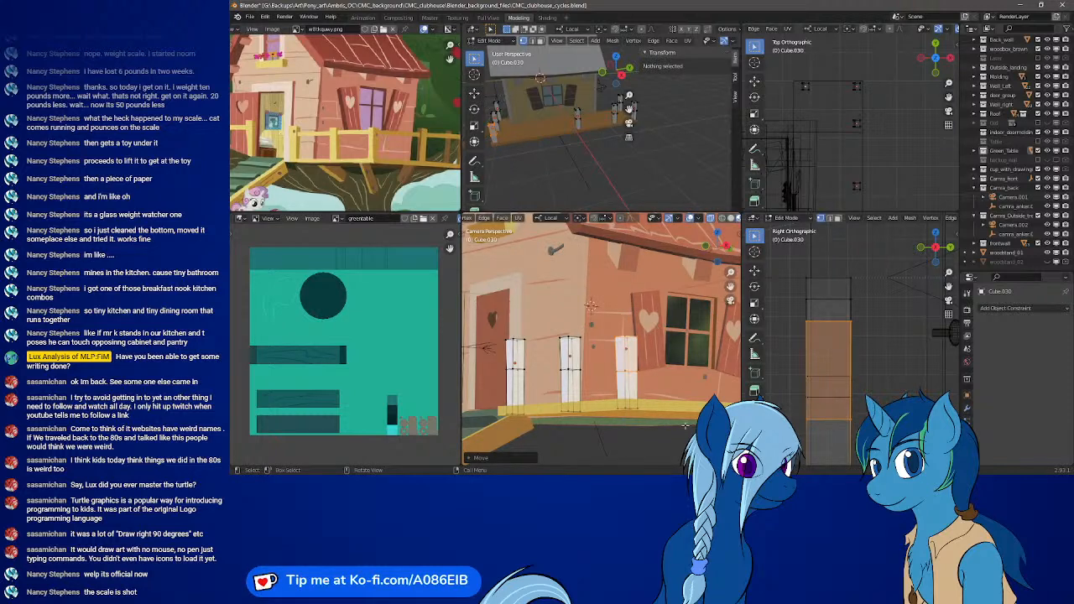
# - Check the railing in the reference image and raise the upper vertices of the post at the house corner about 0.02 along local Z
pyautogui.moveTo(694, 375); pyautogui.dragTo(473, 372, button='middle')
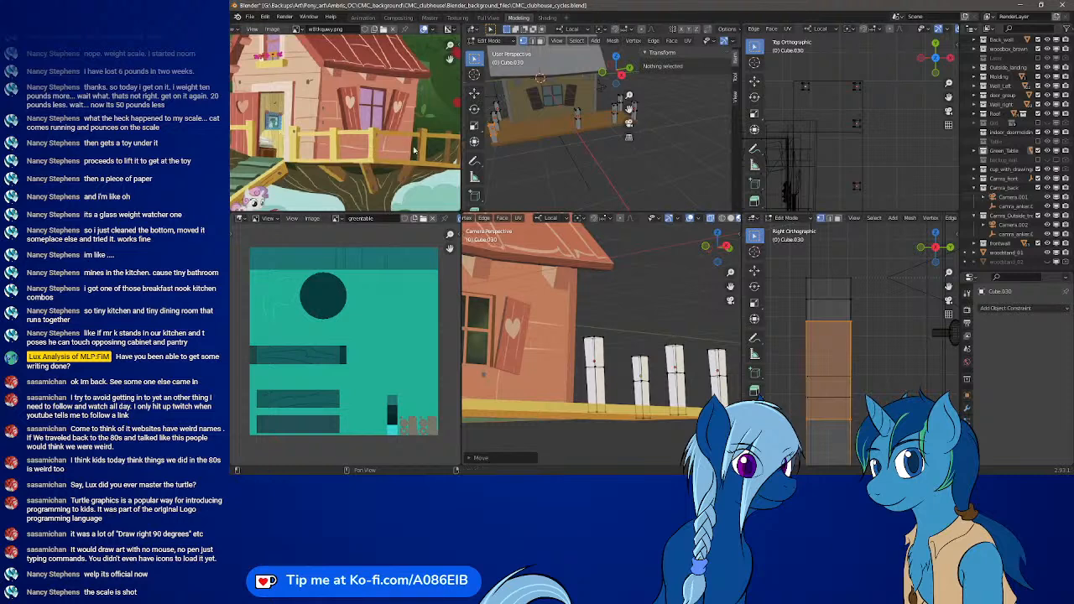
pyautogui.moveTo(416, 148); pyautogui.dragTo(350, 150, button='middle')
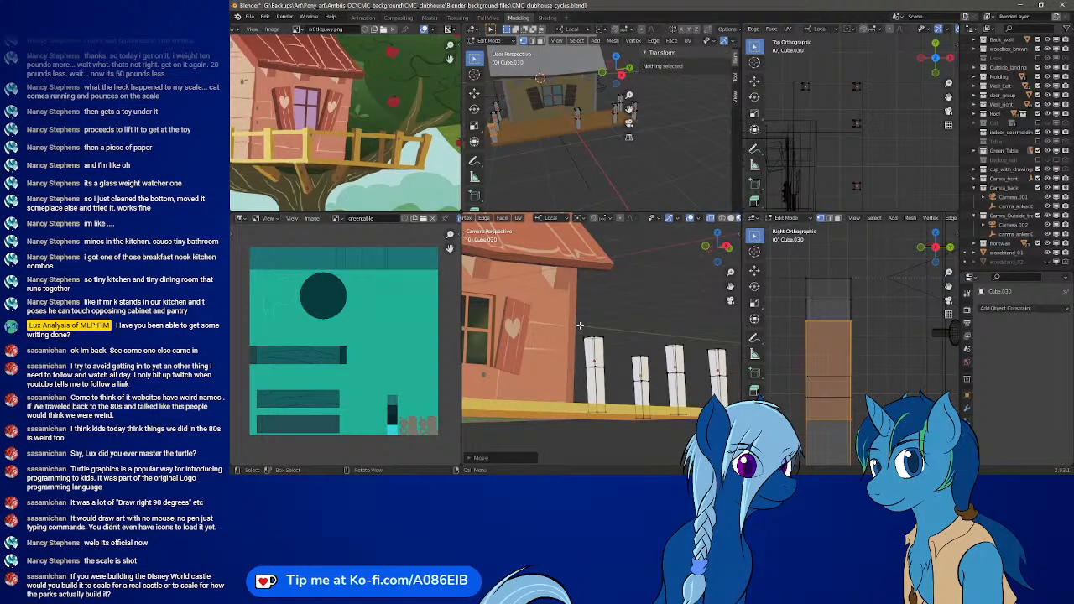
pyautogui.moveTo(581, 327); pyautogui.dragTo(664, 340, button='middle')
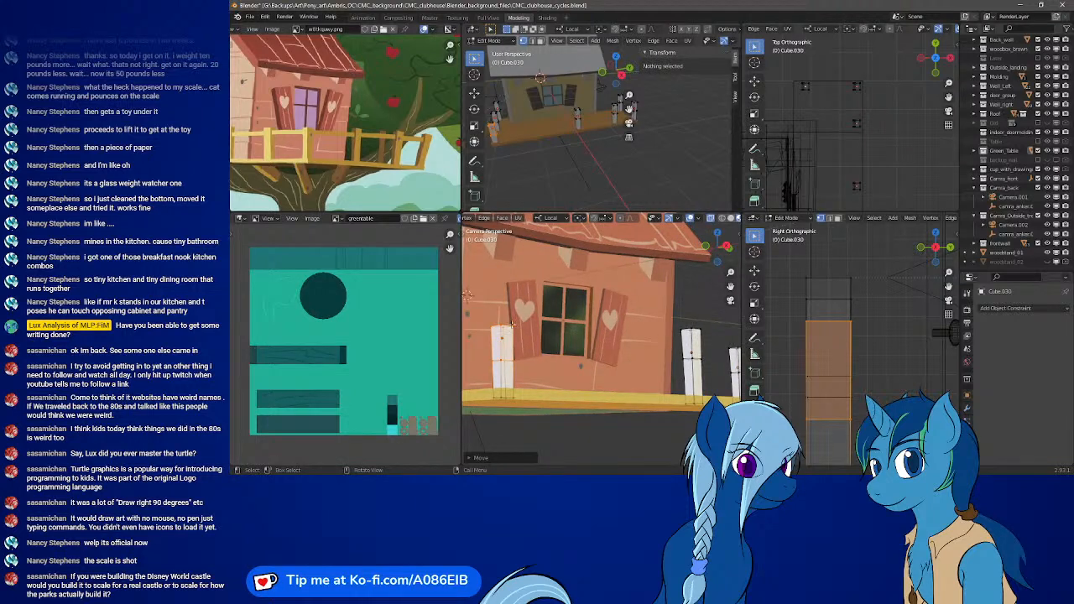
pyautogui.moveTo(676, 319); pyautogui.dragTo(712, 363)
pyautogui.press('g')
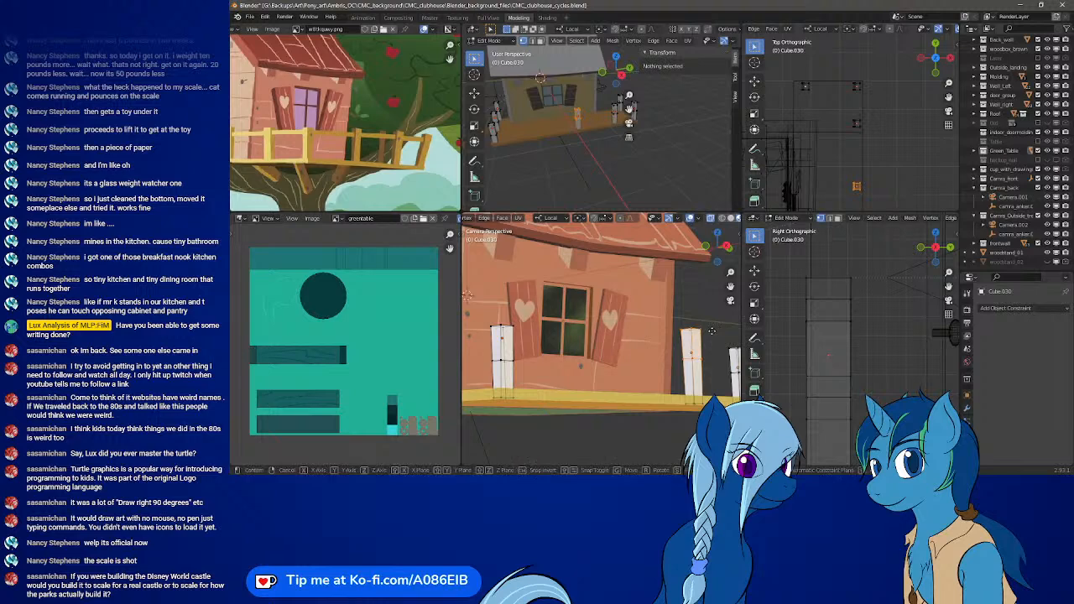
pyautogui.press('z')
pyautogui.press('z')
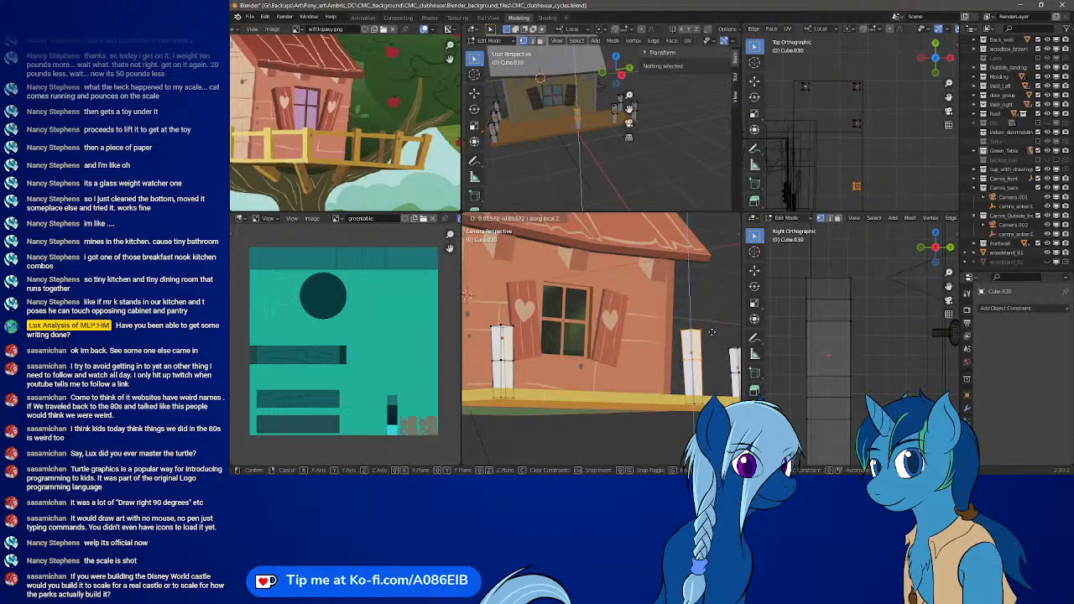
pyautogui.click(711, 332)
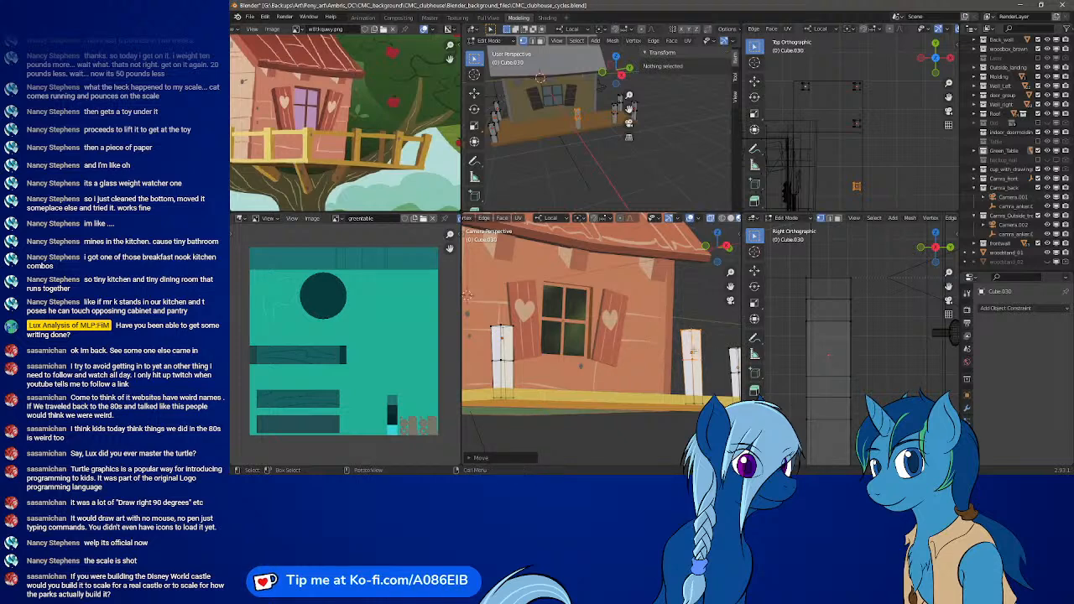
# - Raise the upper vertices of the second-to-last post beyond the house corner slightly along local Z
pyautogui.keyDown('shift'); pyautogui.moveTo(703, 353); pyautogui.dragTo(526, 349, button='middle'); pyautogui.keyUp('shift')
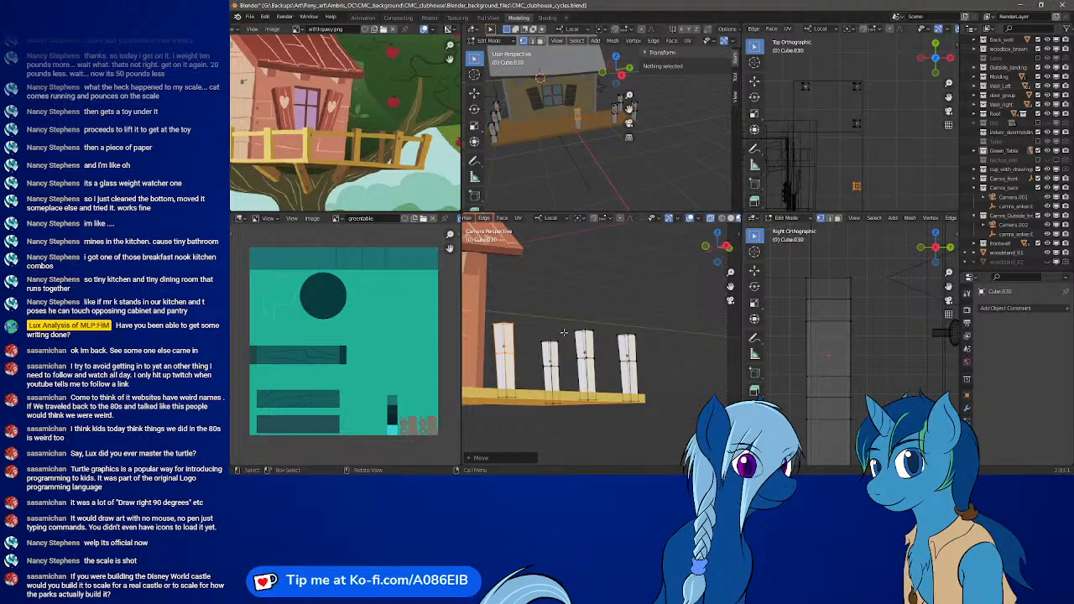
pyautogui.click(604, 365)
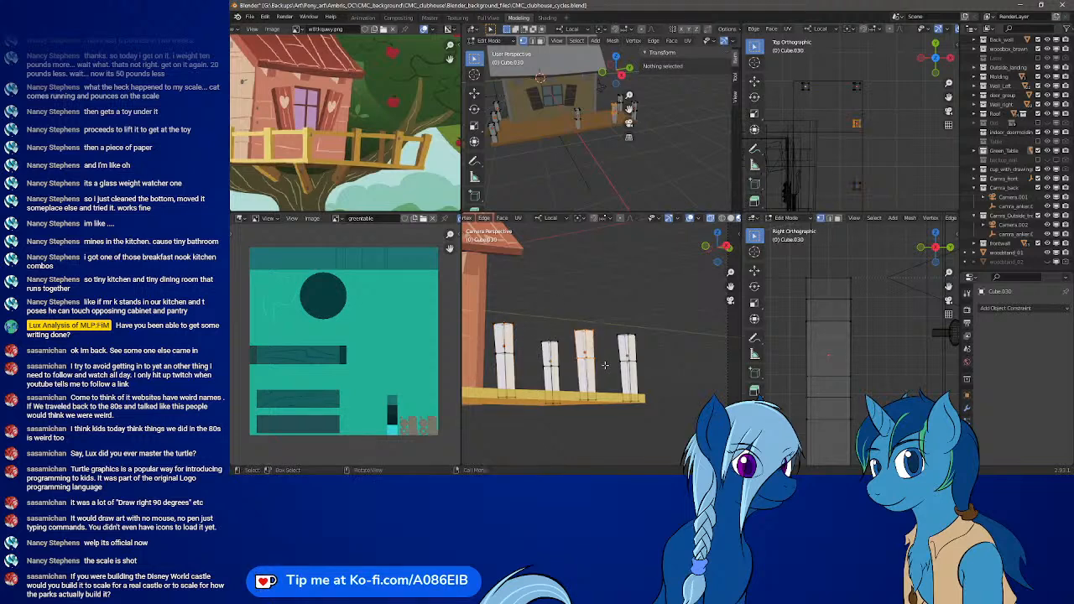
pyautogui.press('g')
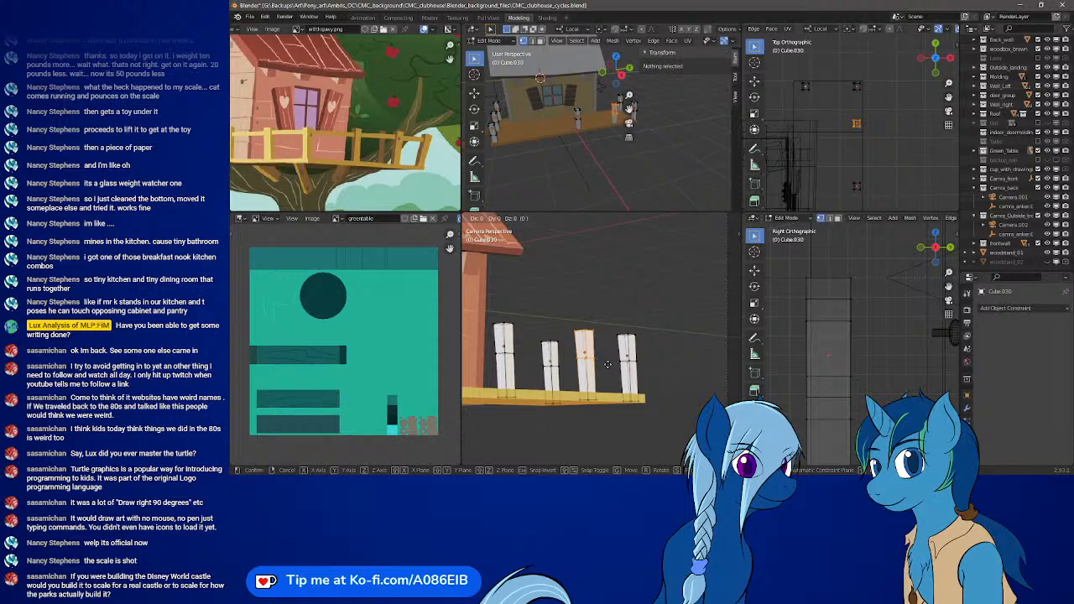
pyautogui.press('z')
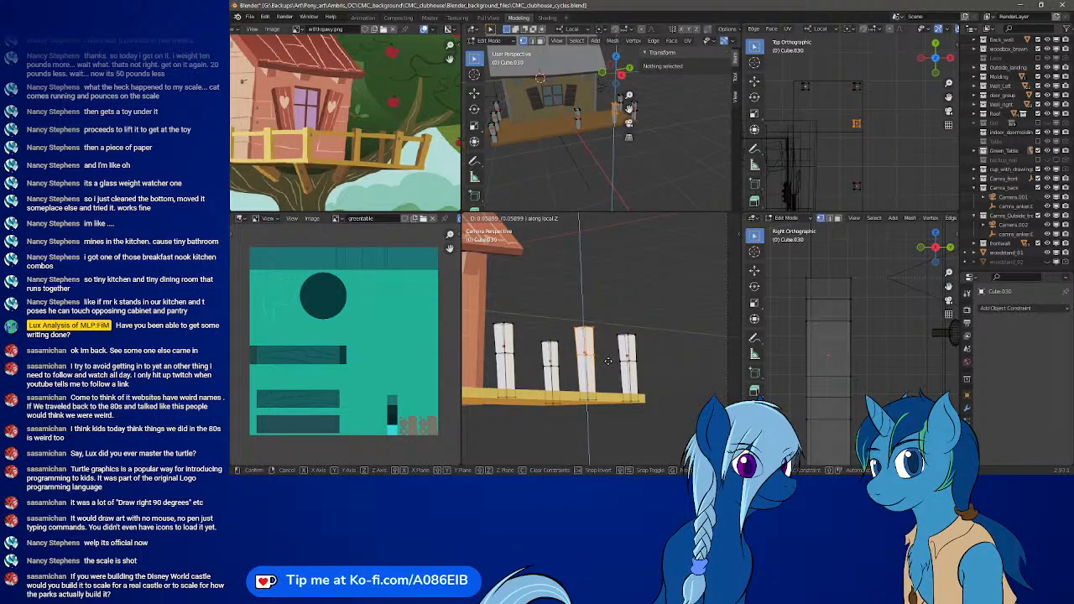
pyautogui.click(608, 361)
# - Raise the upper vertices of the last post at the deck's far end about 0.1 along local Z
pyautogui.moveTo(612, 328); pyautogui.dragTo(654, 380)
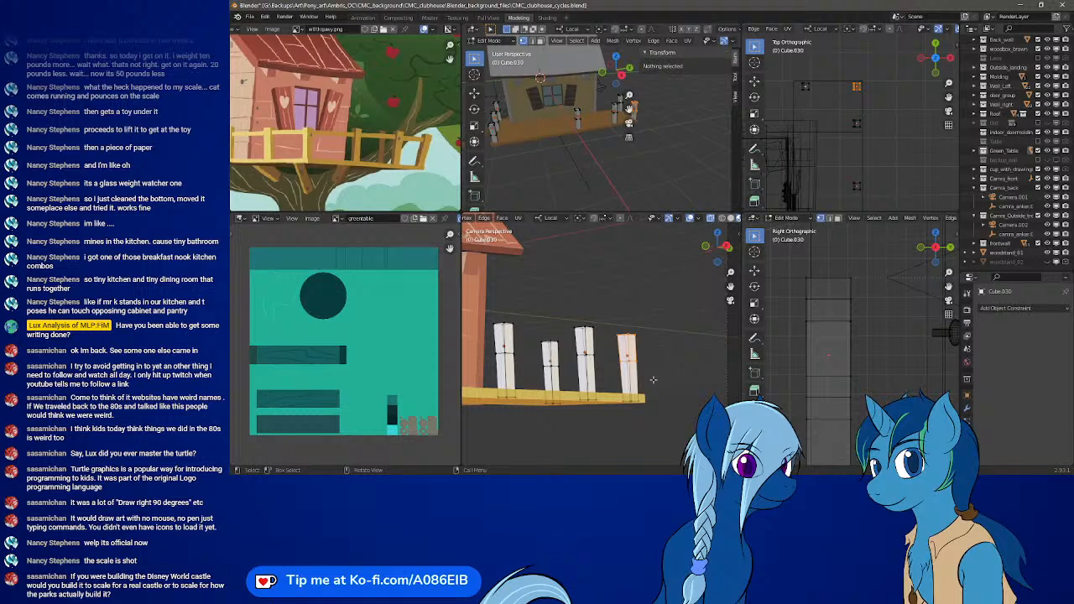
pyautogui.press('g')
pyautogui.press('z')
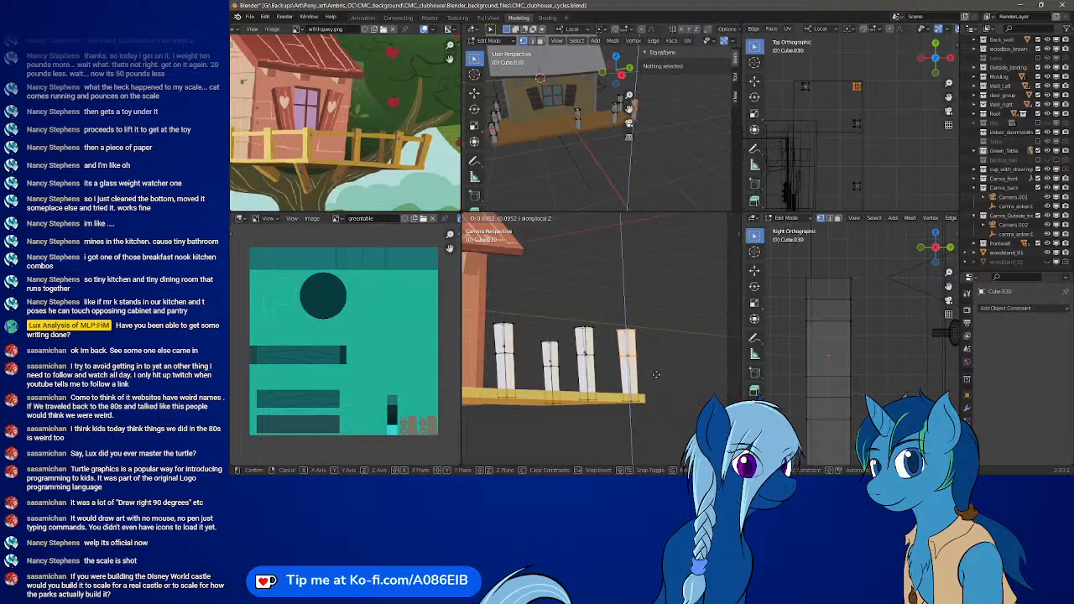
pyautogui.click(656, 375)
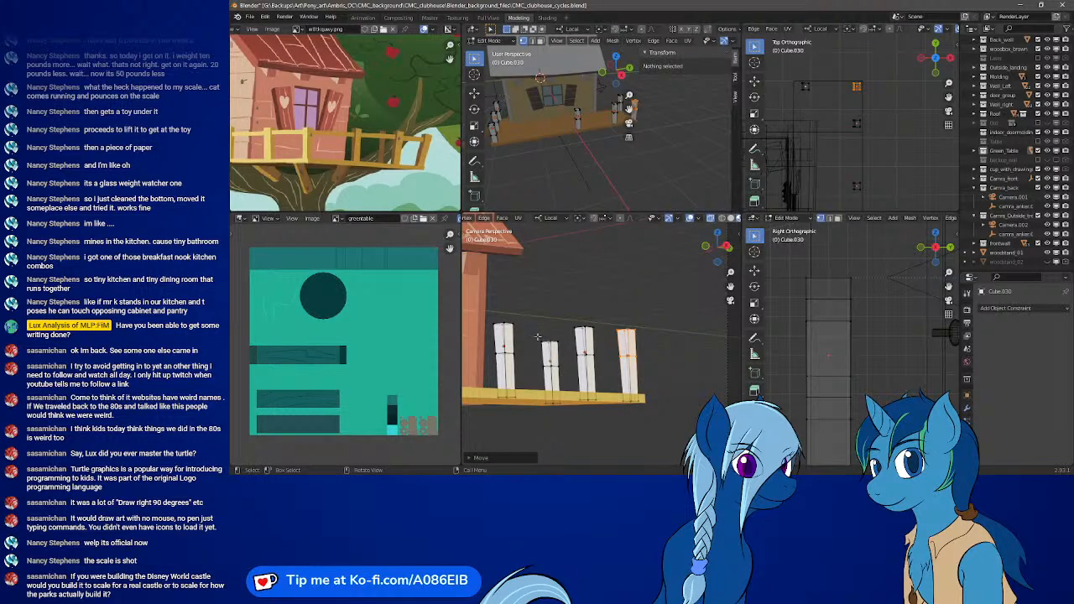
# - Raise the upper vertices of the short post just beyond the house-corner post about 0.32 along local Z
pyautogui.click(555, 370)
pyautogui.press('g')
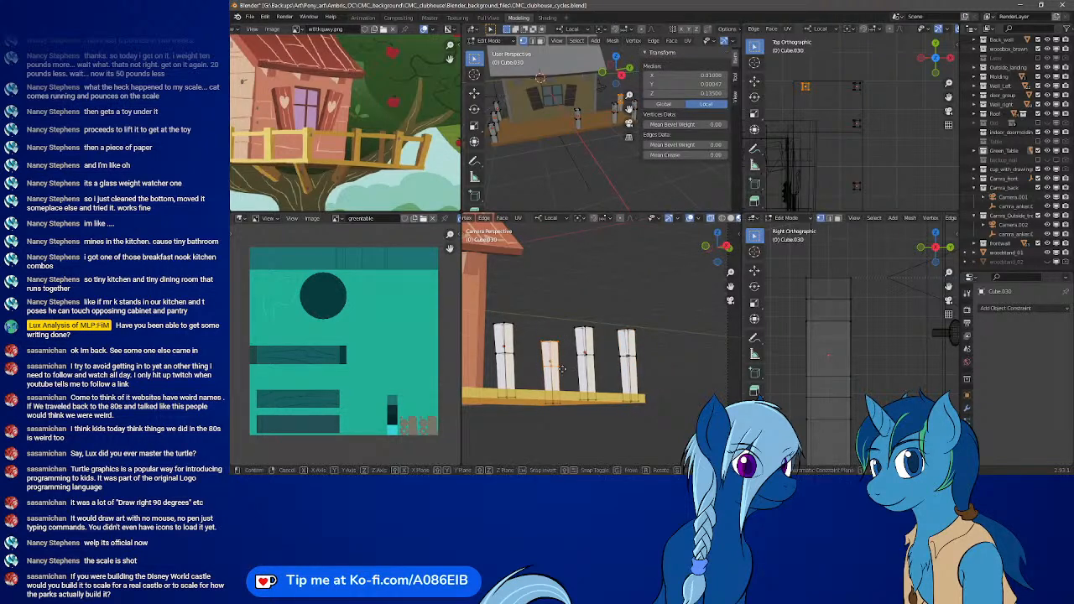
pyautogui.press('z')
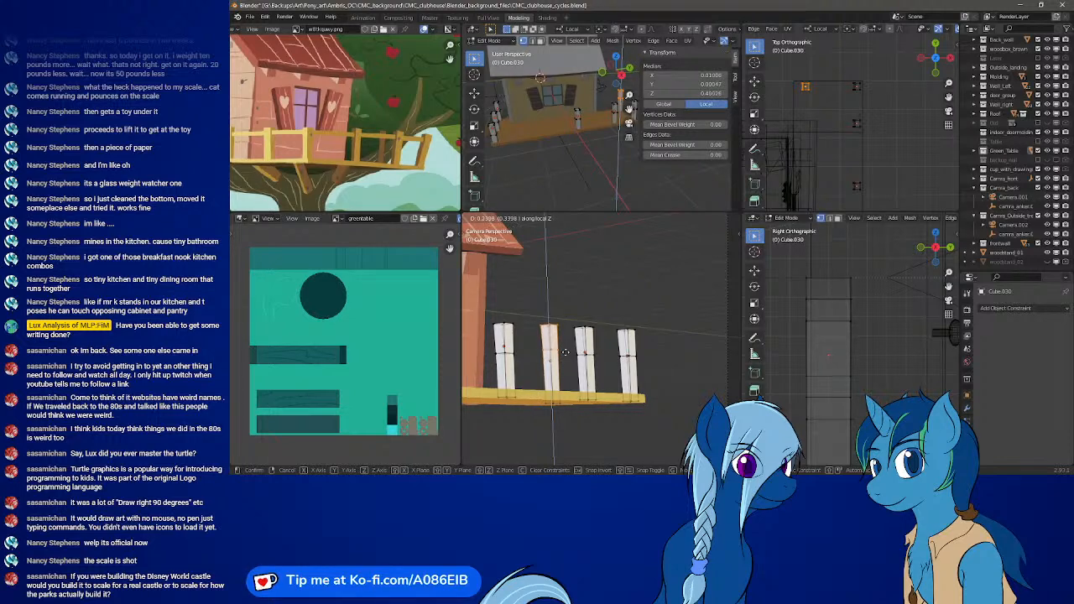
pyautogui.click(566, 353)
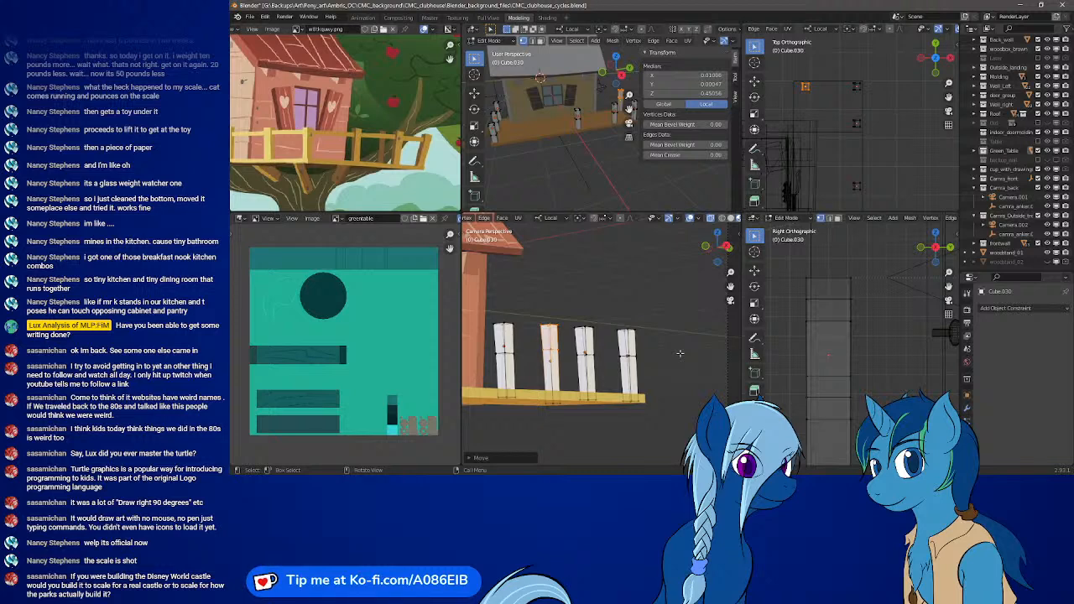
pyautogui.moveTo(573, 138)
pyautogui.mouseDown(button='middle')
pyautogui.moveTo(597, 135)
pyautogui.moveTo(538, 102)
pyautogui.moveTo(605, 104)
pyautogui.moveTo(610, 136)
pyautogui.moveTo(590, 135)
pyautogui.mouseUp(button='middle')
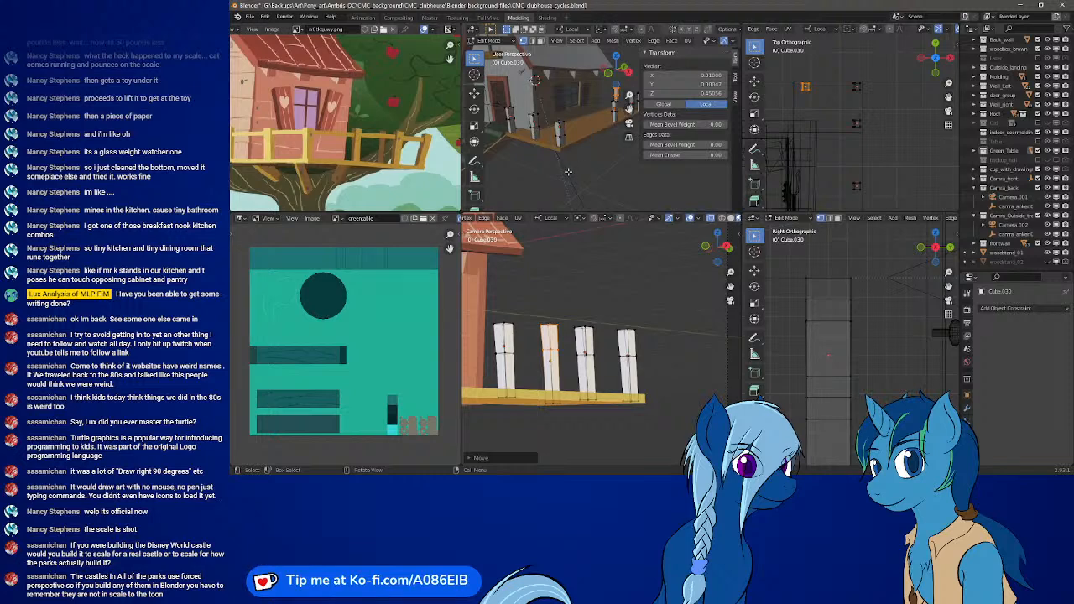
pyautogui.moveTo(569, 414); pyautogui.dragTo(610, 413, button='middle')
pyautogui.press('KP_0')
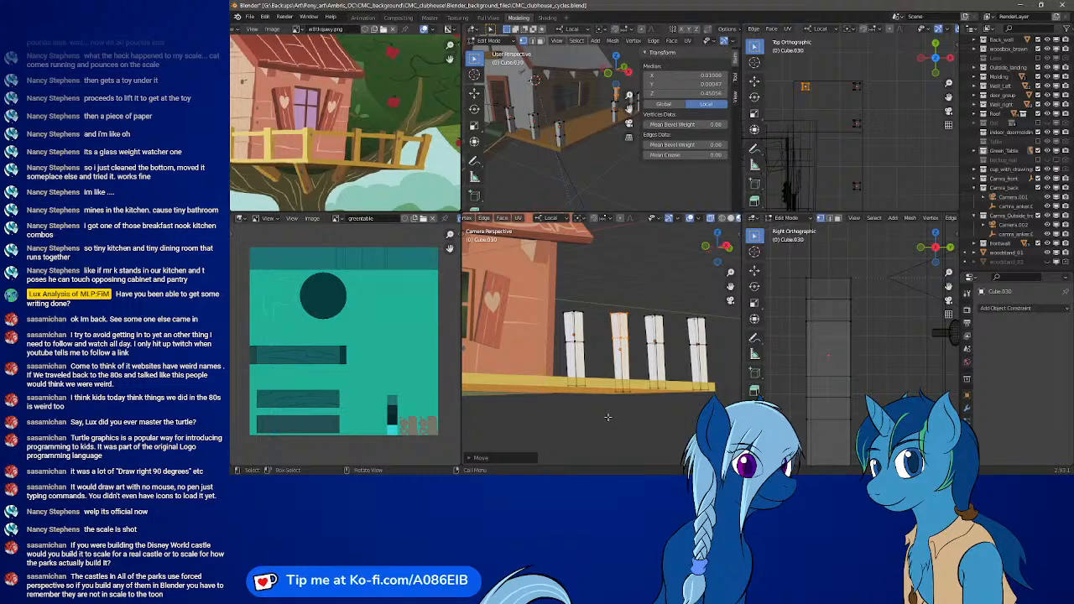
pyautogui.scroll(-5, 608, 417)
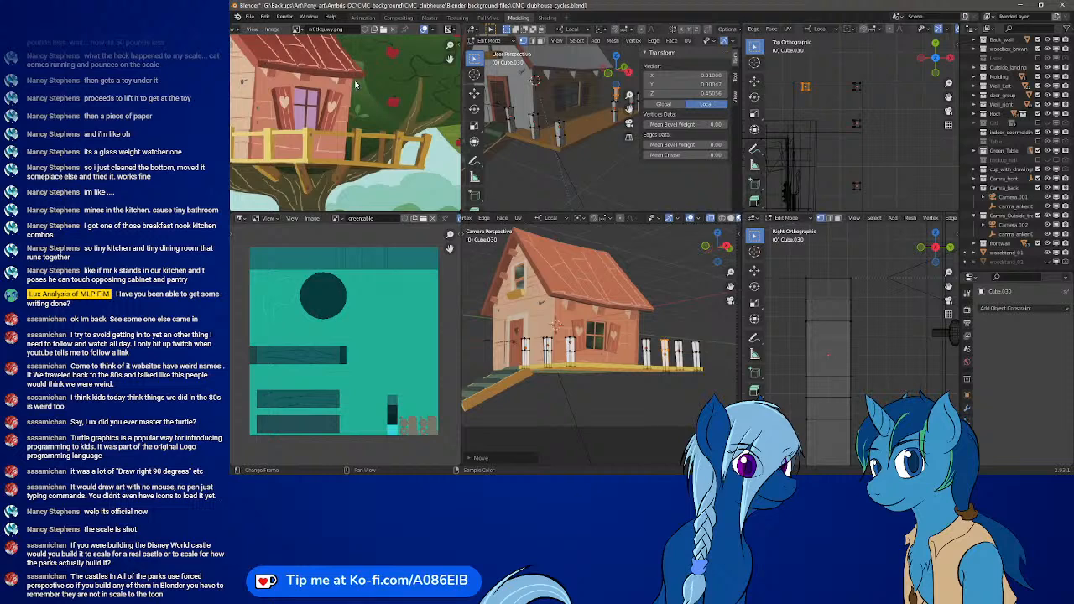
# - Trace the railing in the reference image with the Annotate Polygon tool, starting at the middle post below the window
pyautogui.press('t')
pyautogui.click(243, 62)
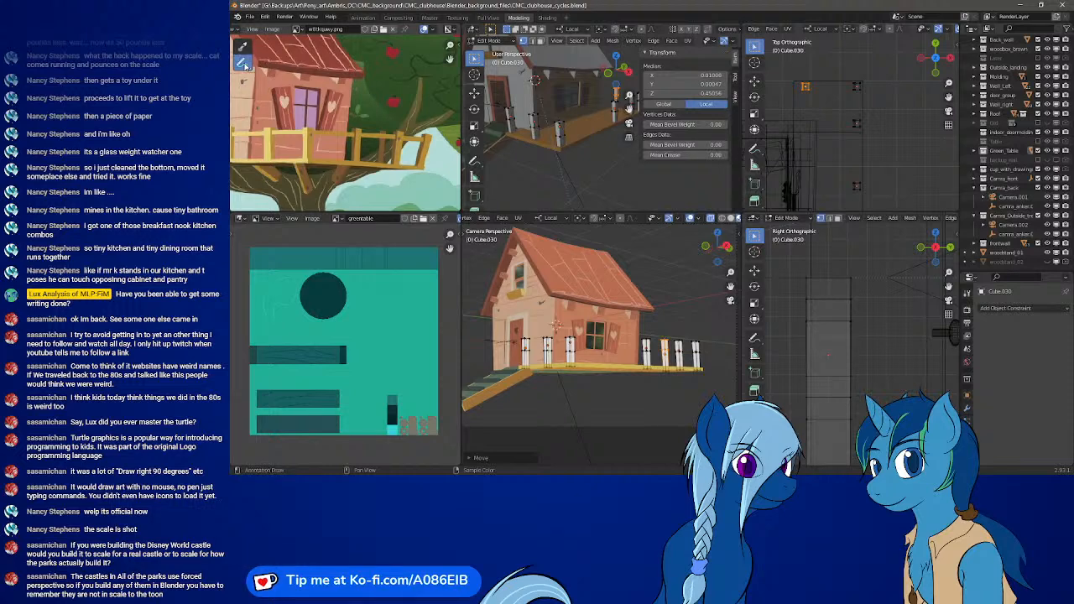
pyautogui.click(243, 64)
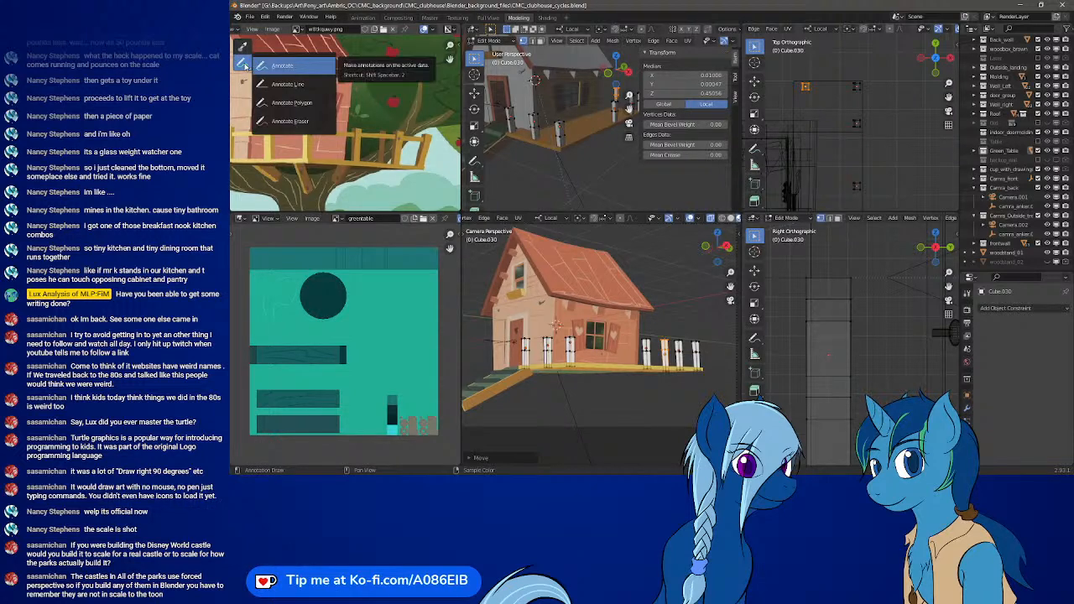
pyautogui.click(269, 102)
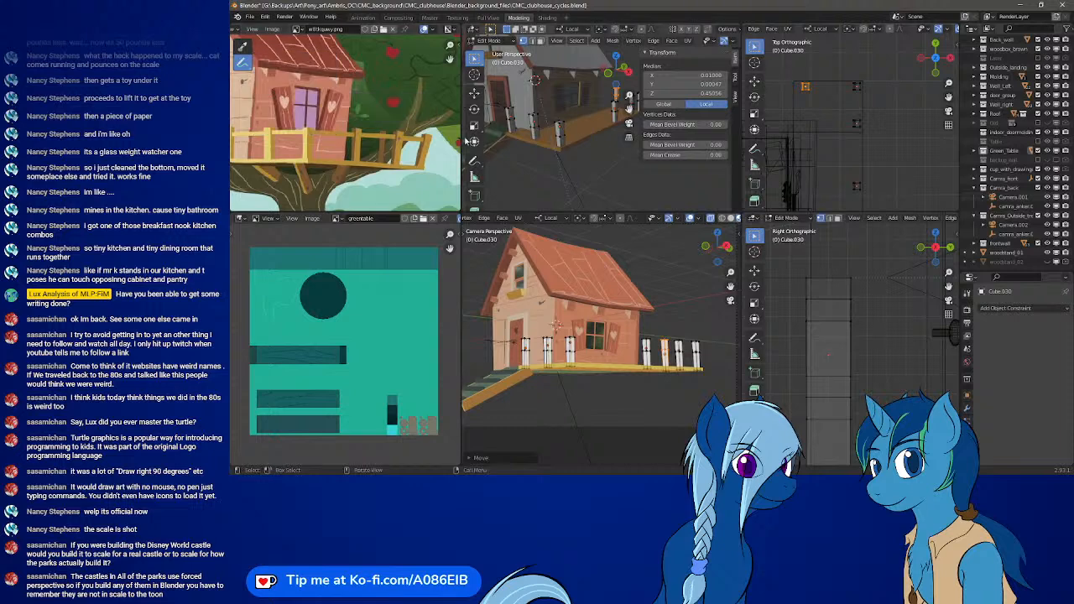
pyautogui.click(302, 123)
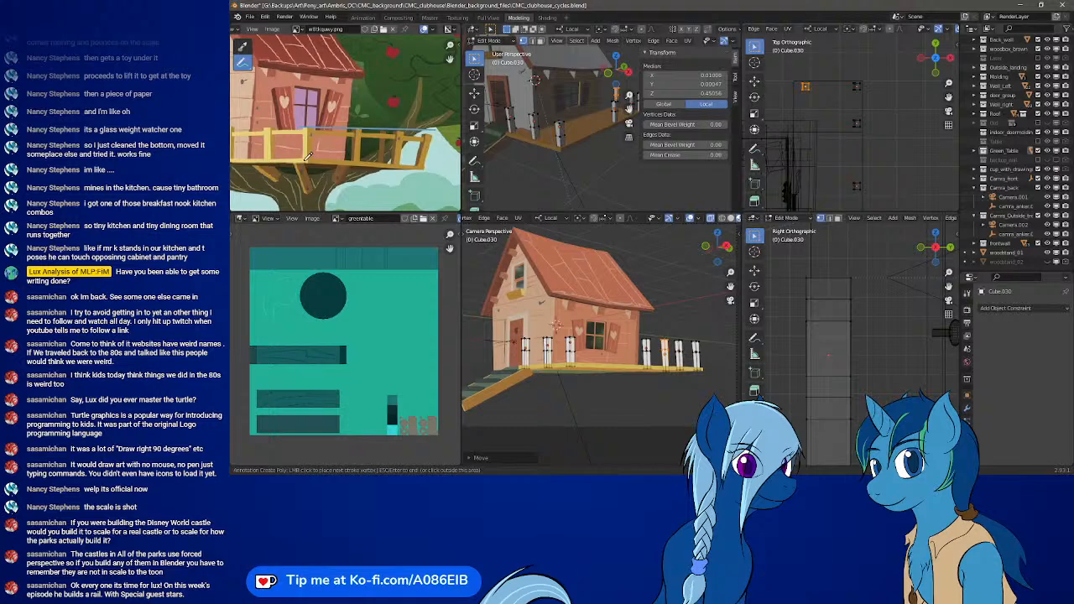
pyautogui.scroll(1, 311, 157)
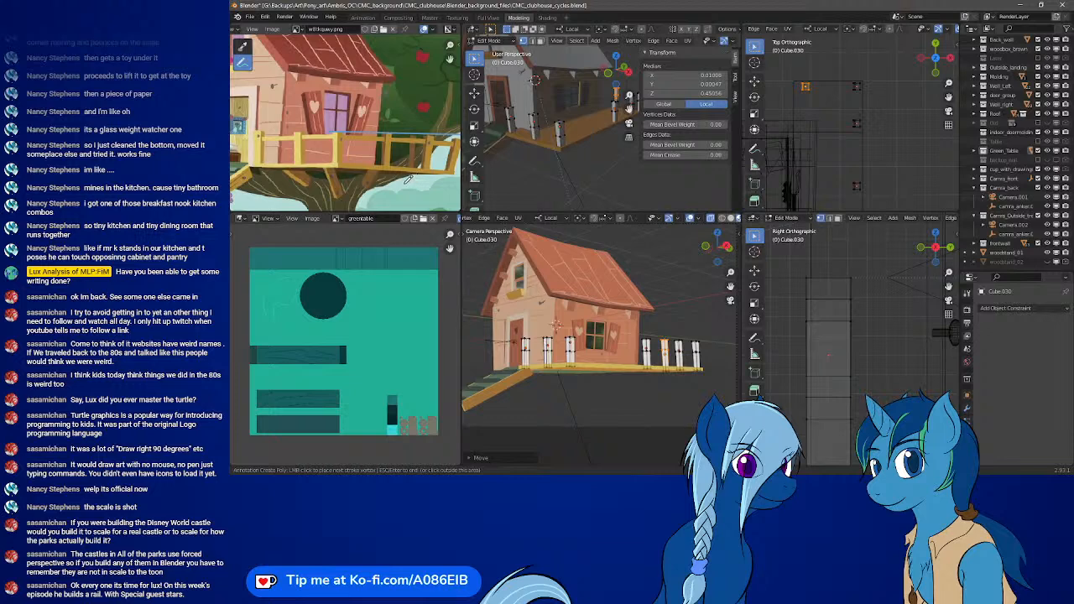